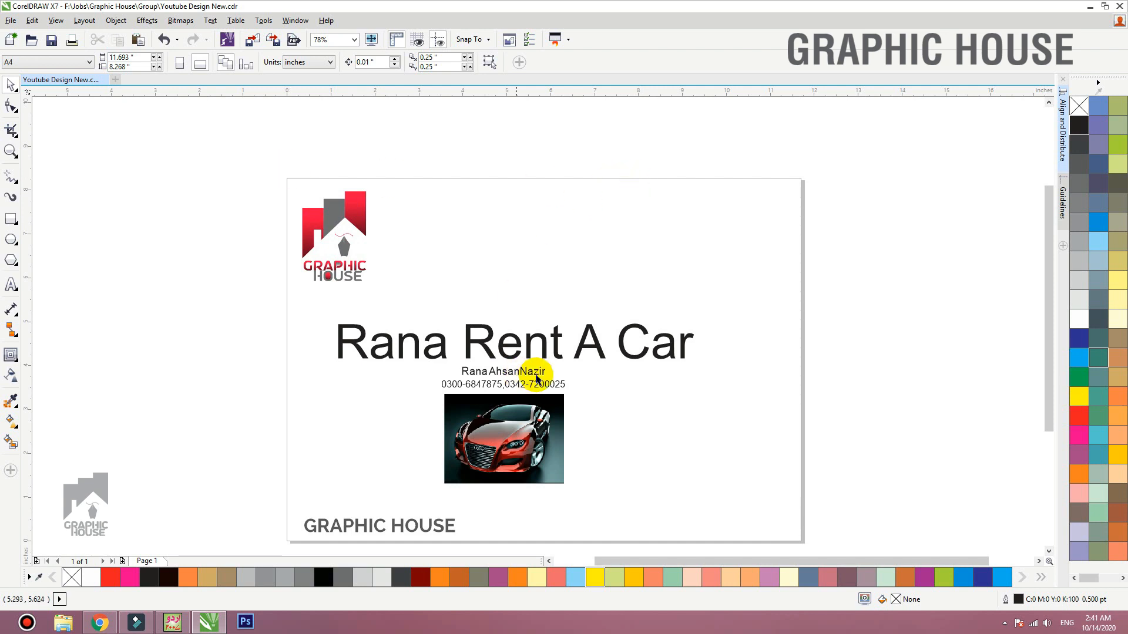
Step: Centre-align the company title and contact lines, move them higher on the page, and place the car photo below them to the right
{"action": "left_click", "coordinate": [558, 353]}
{"action": "left_click_drag", "start_coordinate": [605, 318], "coordinate": [566, 362]}
{"action": "left_click_drag", "start_coordinate": [797, 292], "coordinate": [262, 417]}
{"action": "key", "text": "c"}
{"action": "left_click_drag", "start_coordinate": [528, 385], "coordinate": [584, 314]}
{"action": "left_click_drag", "start_coordinate": [536, 451], "coordinate": [688, 391]}
{"action": "left_click", "coordinate": [403, 388]}
Step: Draw a rectangle around the empty area below the contact lines and set its size to 9 by 3 inches
{"action": "key", "text": "F2"}
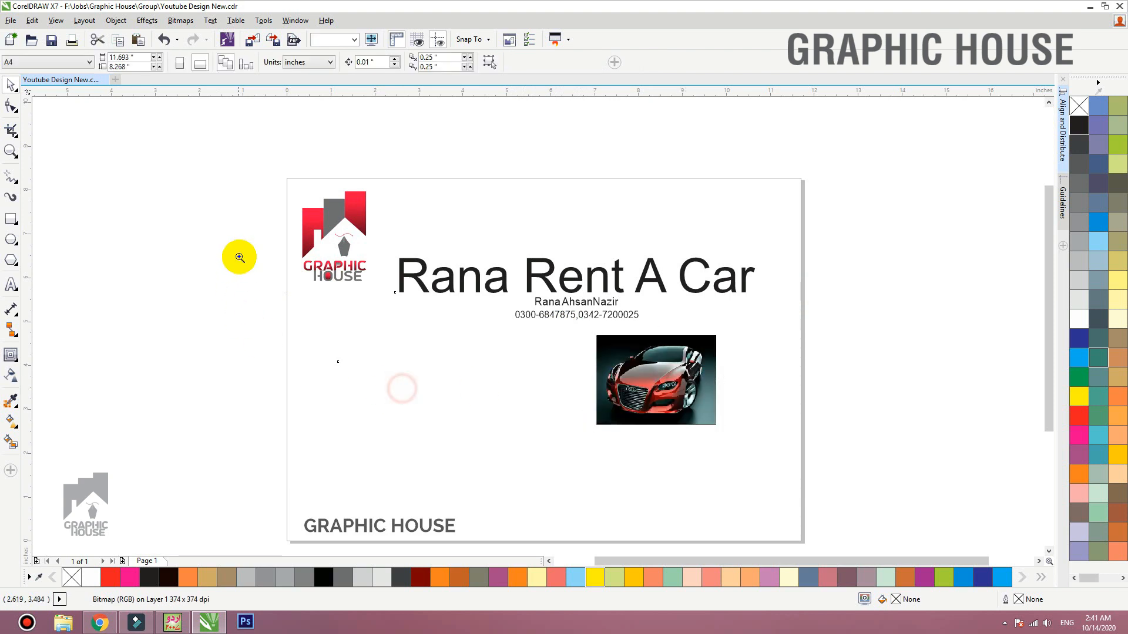
{"action": "left_click_drag", "start_coordinate": [240, 257], "coordinate": [832, 510]}
{"action": "left_click", "coordinate": [11, 220]}
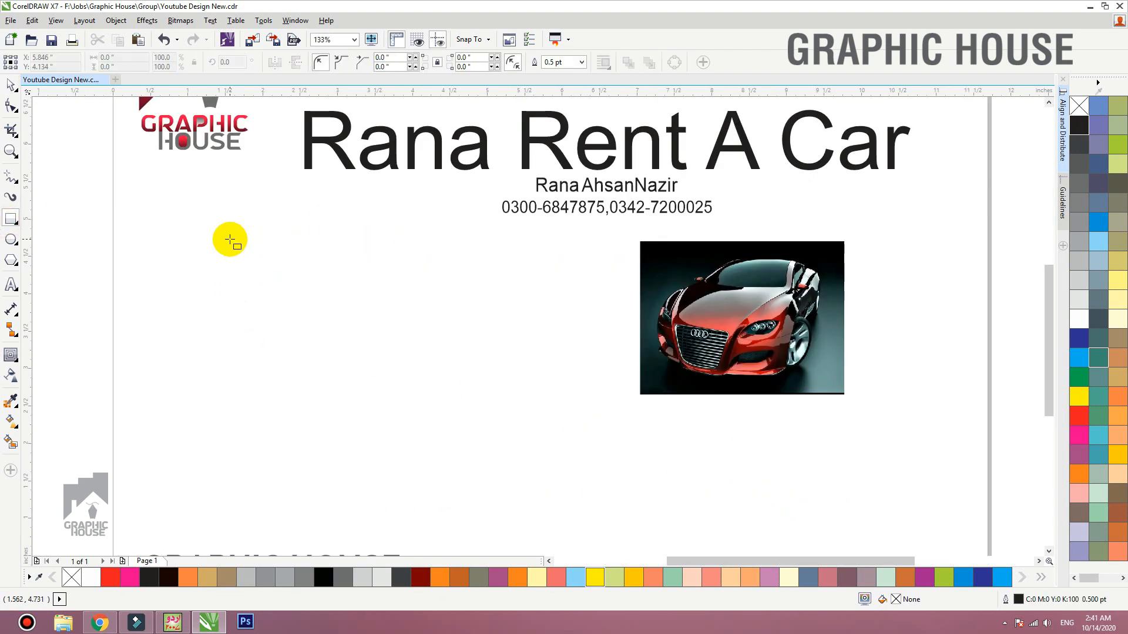
{"action": "left_click_drag", "start_coordinate": [230, 239], "coordinate": [888, 460]}
{"action": "left_click", "coordinate": [128, 61]}
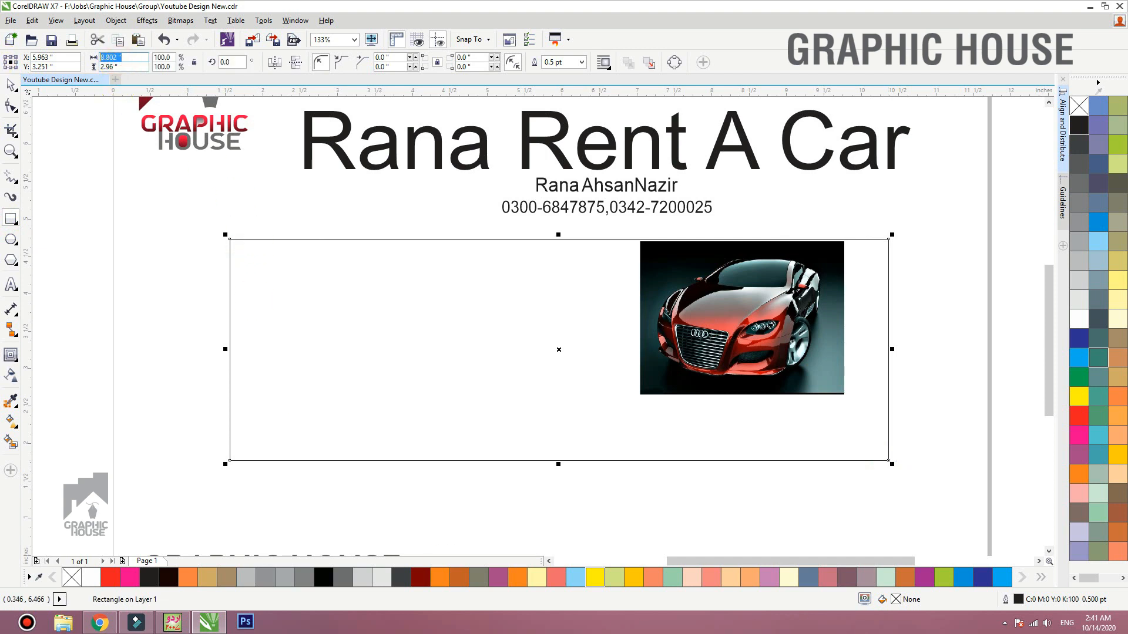
{"action": "key", "text": "Return"}
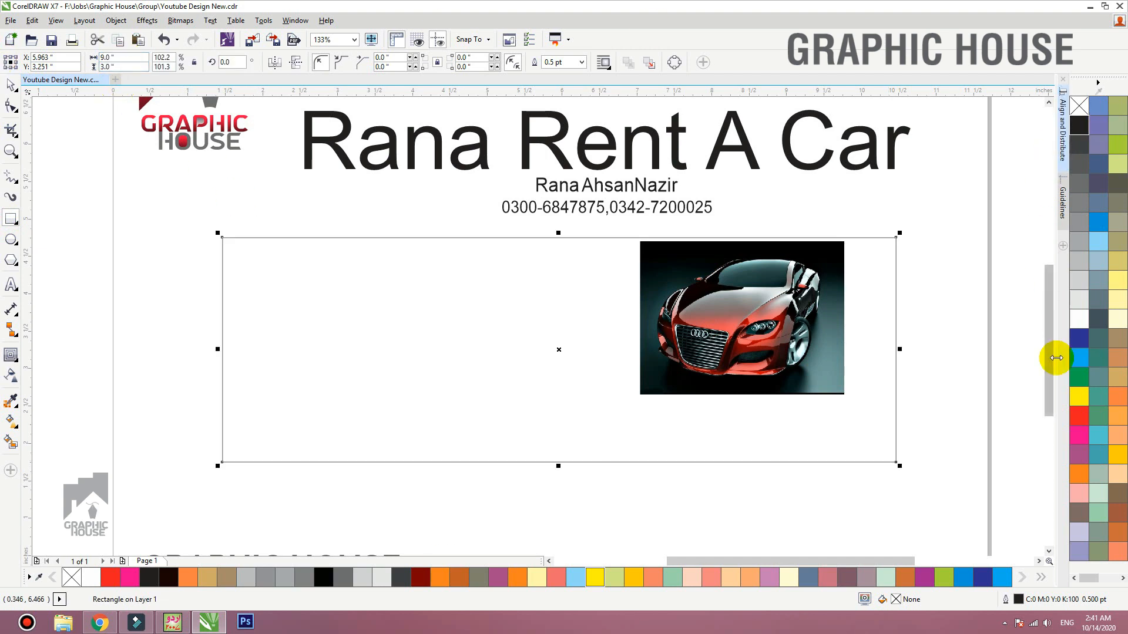
Step: Add a one-step inside contour with an offset of about 0.161 inch to the rectangle
{"action": "left_click", "coordinate": [10, 83]}
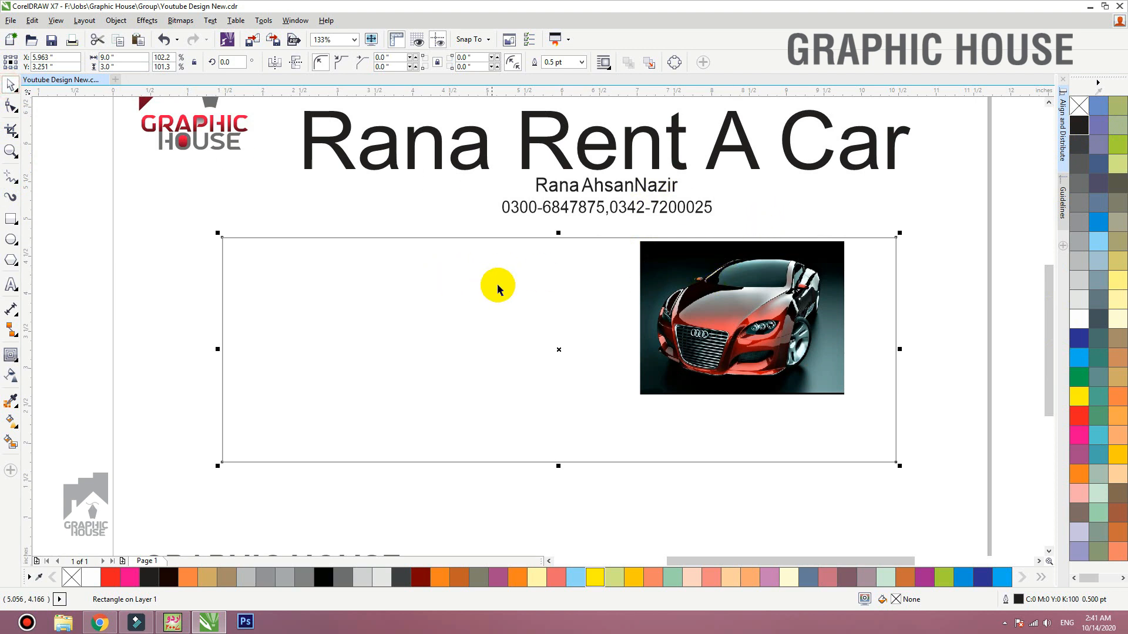
{"action": "left_click", "coordinate": [11, 357]}
{"action": "left_click_drag", "start_coordinate": [254, 262], "coordinate": [241, 253]}
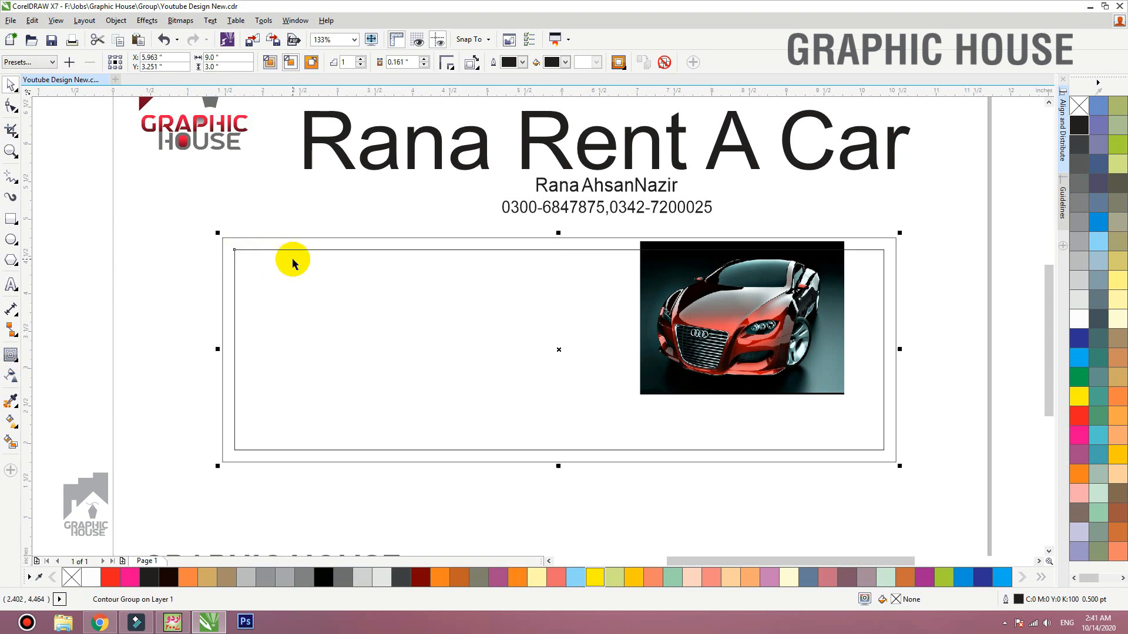
Step: Place spare copies of the car photo beside the page and position one photo over the frame's lower right corner
{"action": "left_click", "coordinate": [264, 226]}
{"action": "left_click_drag", "start_coordinate": [684, 277], "coordinate": [801, 305]}
{"action": "key", "text": "ctrl+z"}
{"action": "scroll", "coordinate": [758, 253], "scroll_direction": "down", "scroll_amount": 2}
{"action": "right_click", "coordinate": [956, 349]}
{"action": "scroll", "coordinate": [773, 360], "scroll_direction": "up", "scroll_amount": 2}
{"action": "left_click_drag", "start_coordinate": [774, 364], "coordinate": [774, 342]}
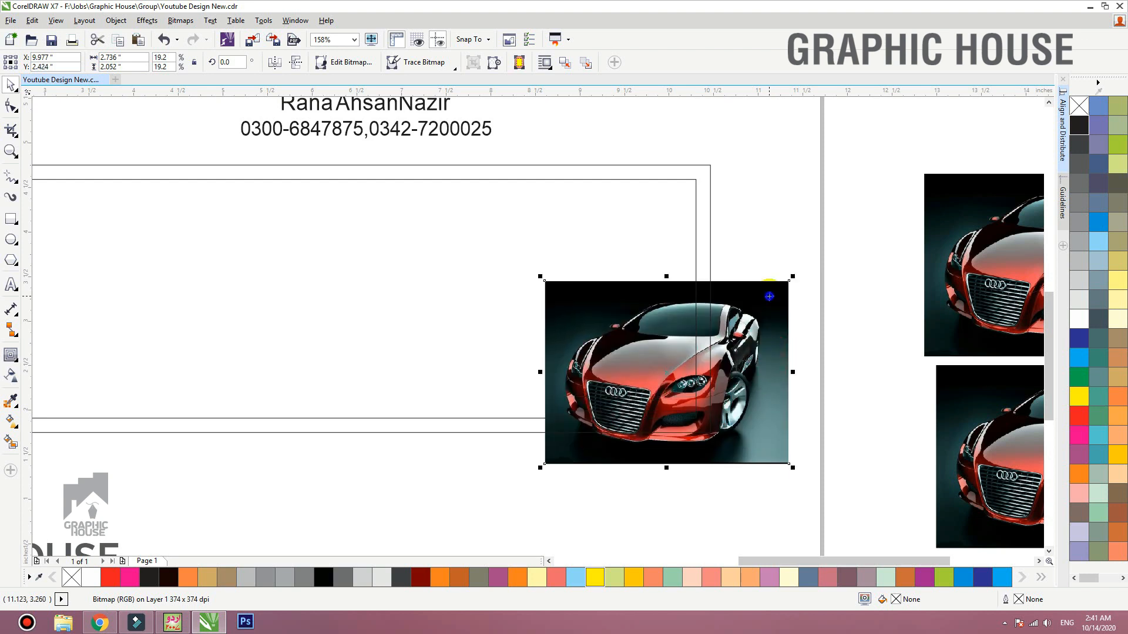
Step: PowerClip the car photo inside the outer rectangle
{"action": "right_click", "coordinate": [769, 297]}
{"action": "left_click", "coordinate": [823, 172]}
{"action": "left_click", "coordinate": [706, 164]}
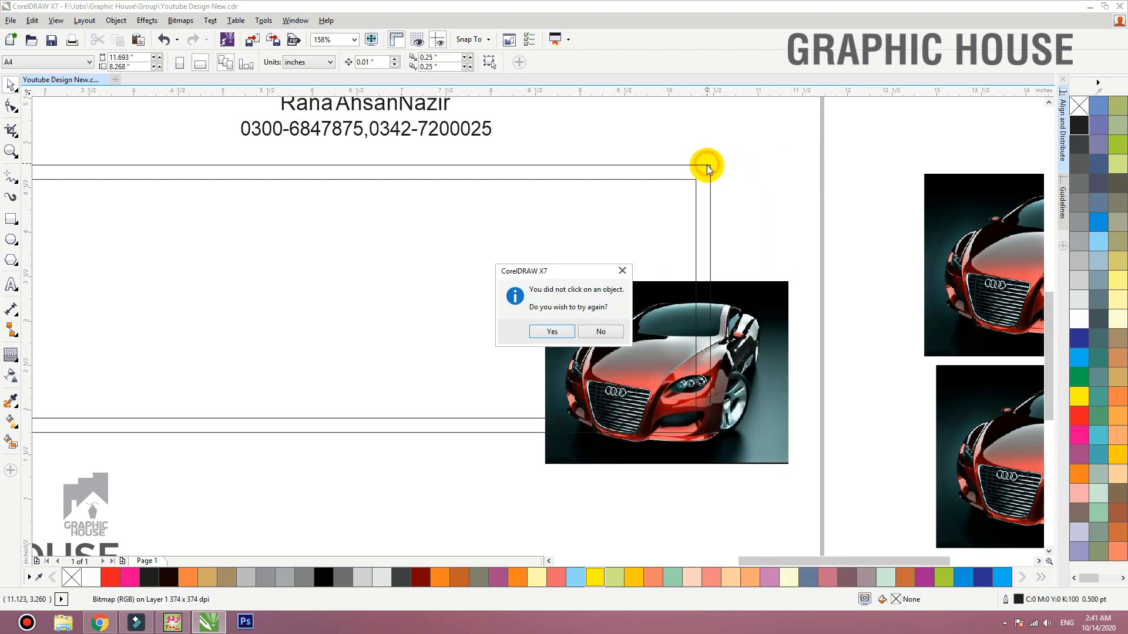
{"action": "left_click", "coordinate": [574, 322]}
{"action": "left_click", "coordinate": [700, 165]}
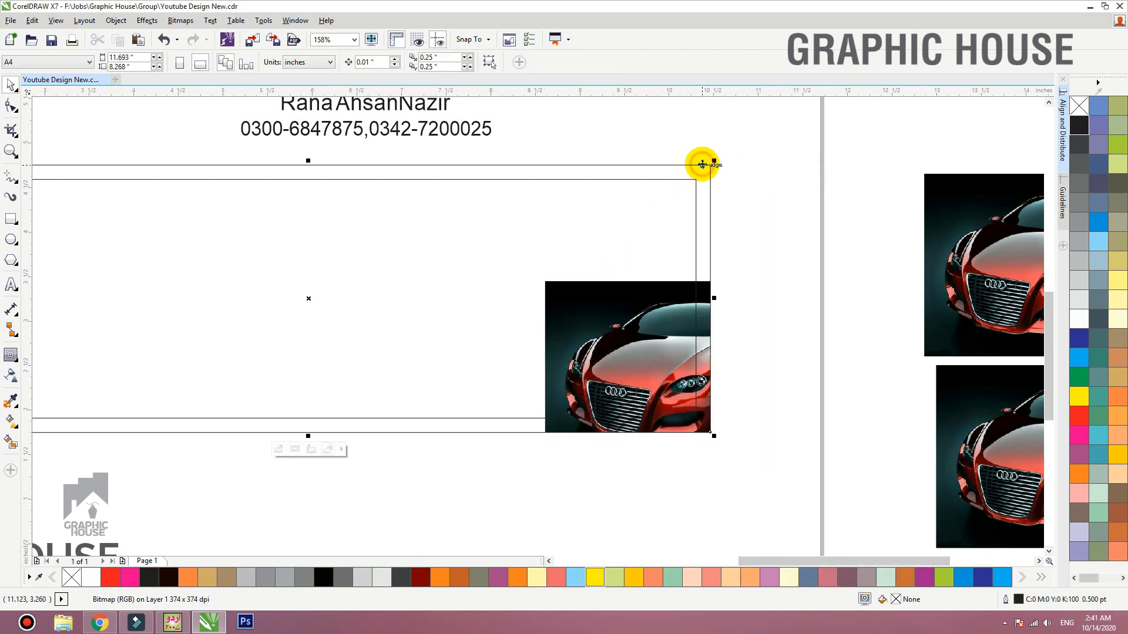
Step: Edit the PowerClip contents and enlarge the photo to about 4.13 by 3.09 inches, filling the frame's right end
{"action": "left_click", "coordinate": [703, 165], "text": "ctrl"}
{"action": "left_click_drag", "start_coordinate": [646, 341], "coordinate": [570, 220]}
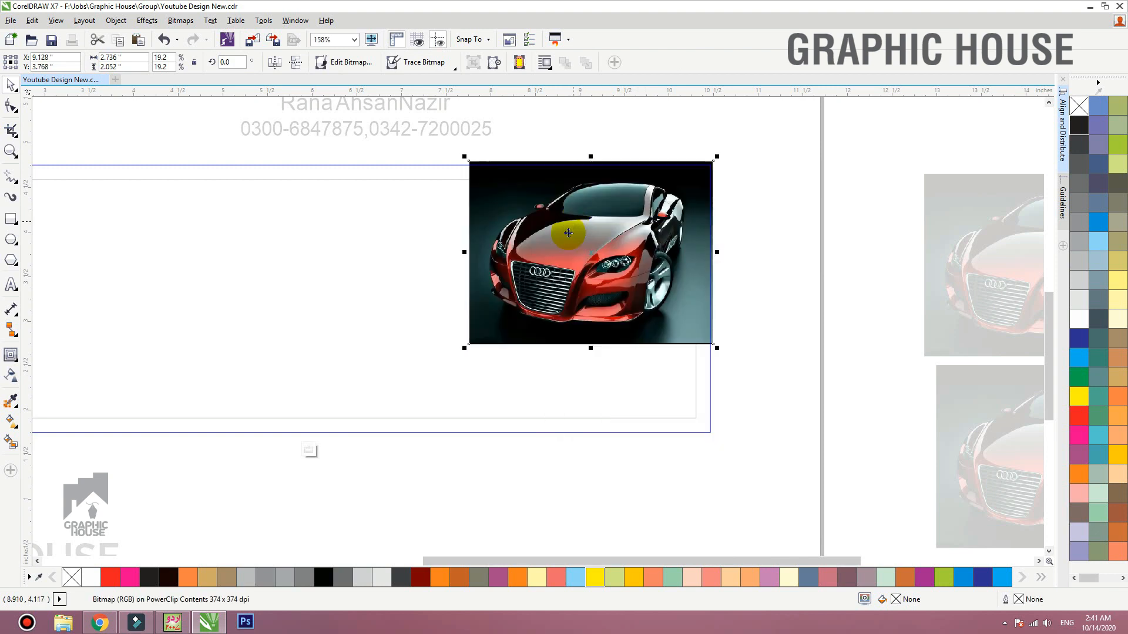
{"action": "left_click_drag", "start_coordinate": [469, 345], "coordinate": [285, 443]}
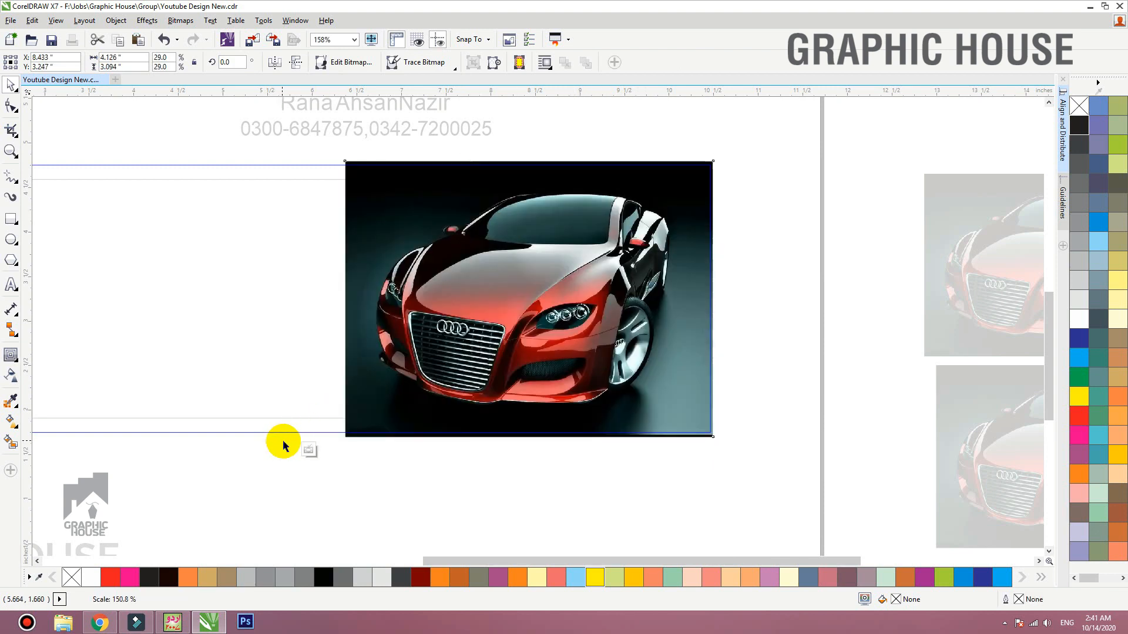
Step: Fade the photo's left edge with a short horizontal gradient transparency and finish editing the PowerClip
{"action": "left_click", "coordinate": [11, 376]}
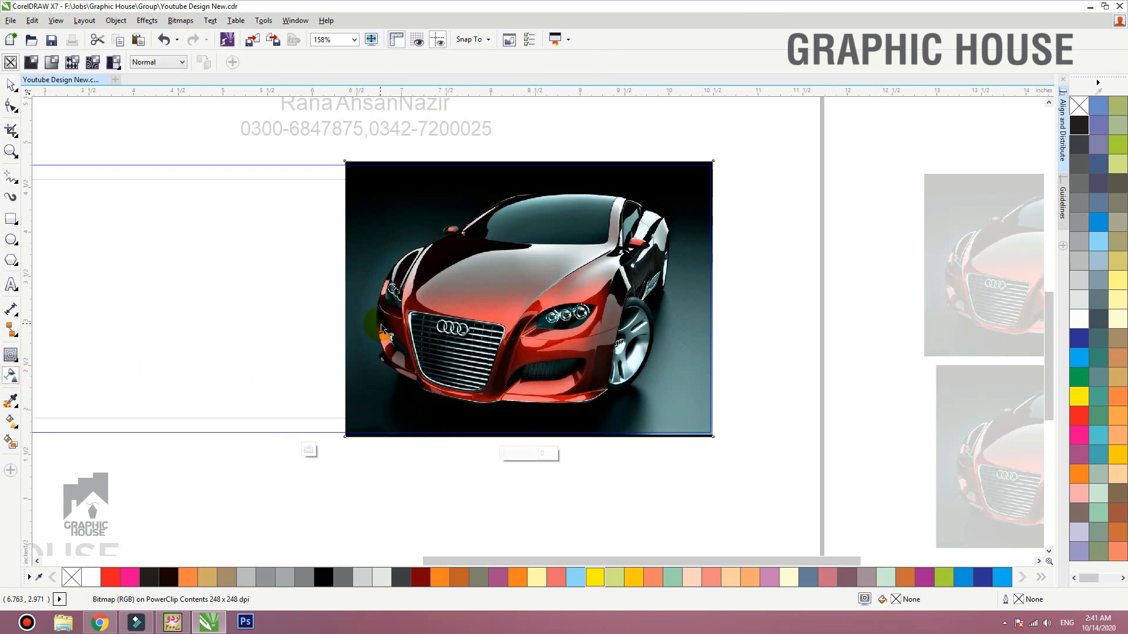
{"action": "left_click_drag", "start_coordinate": [401, 318], "coordinate": [350, 318]}
{"action": "key", "text": "space"}
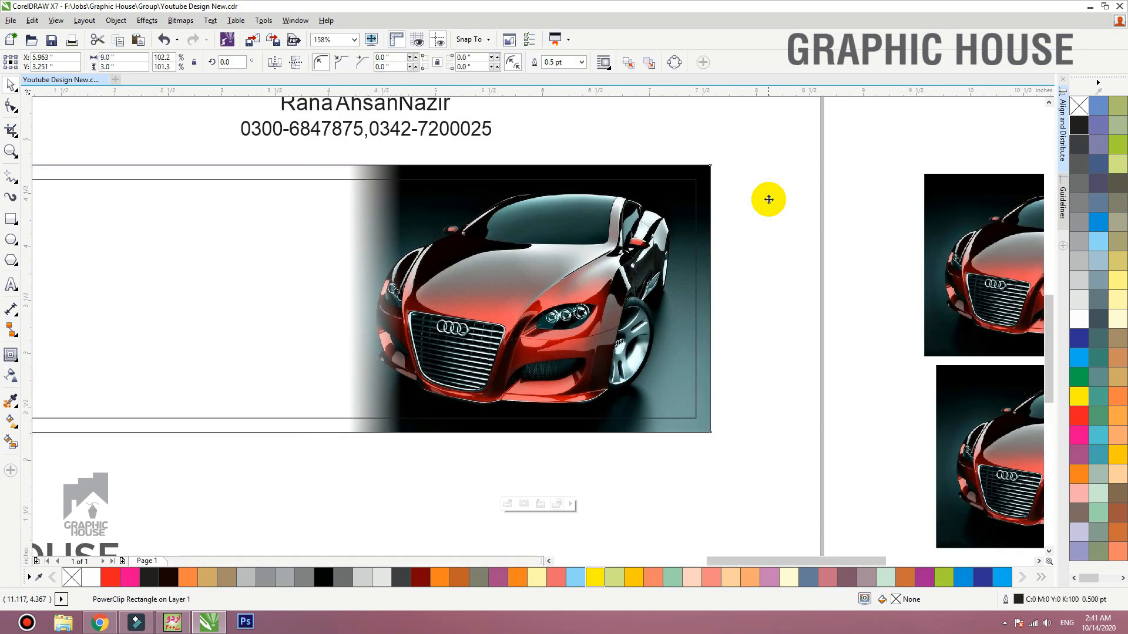
Step: Fill the outer rectangle with the black sampled from the car photo's upper background
{"action": "key", "text": "shift+F2"}
{"action": "left_click", "coordinate": [10, 402]}
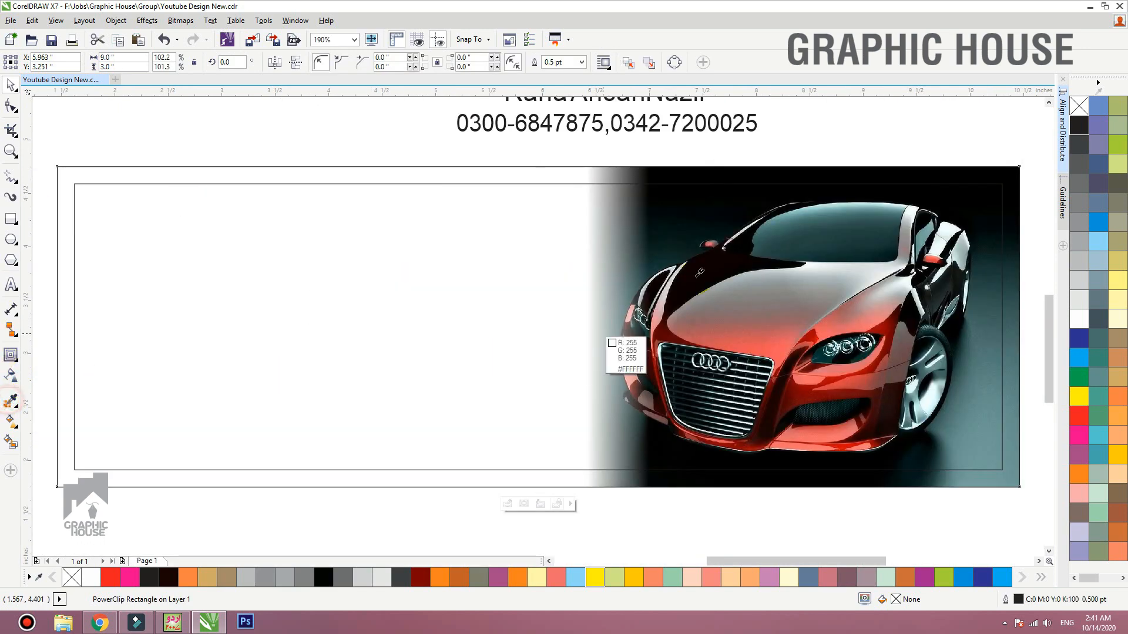
{"action": "left_click", "coordinate": [692, 170]}
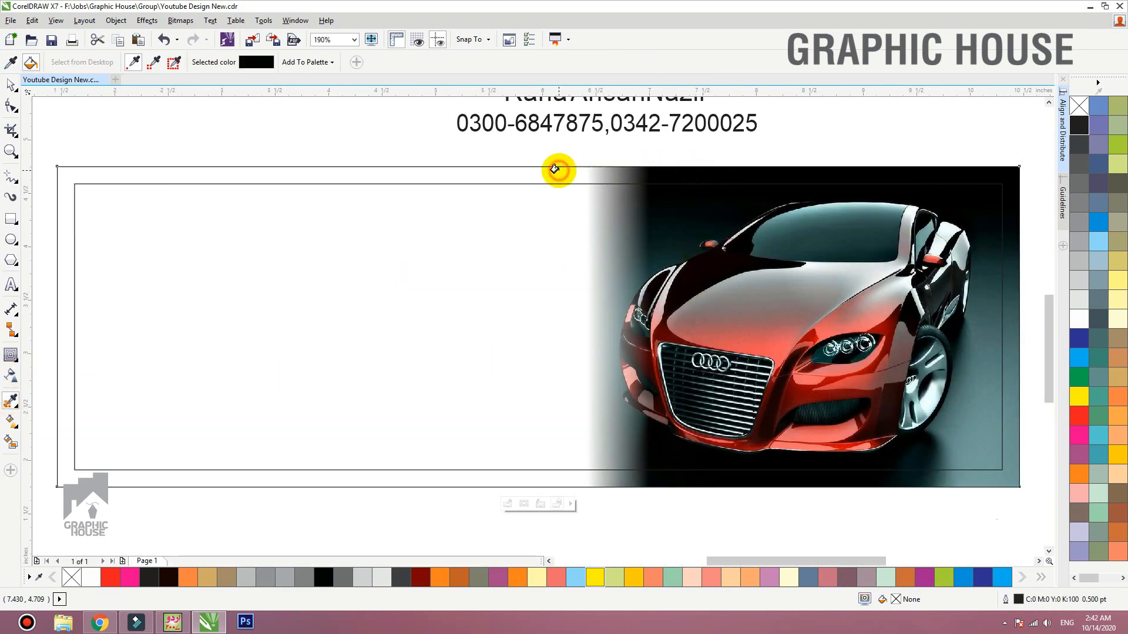
{"action": "left_click", "coordinate": [559, 169]}
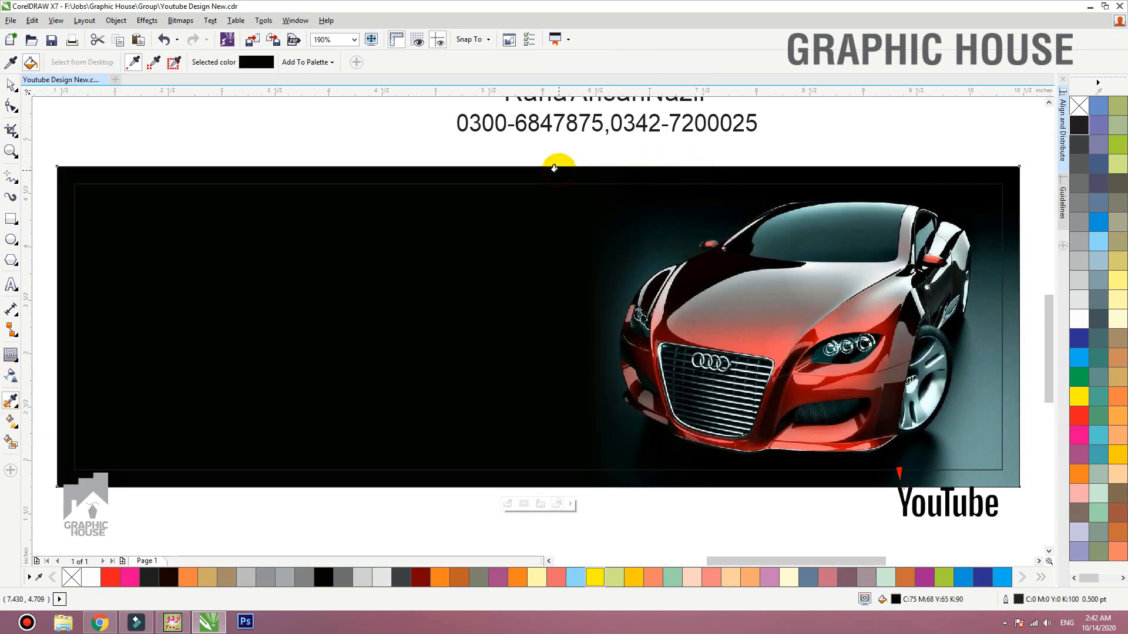
{"action": "left_click", "coordinate": [820, 147]}
Step: Give the inner contour rectangle a white outline
{"action": "left_click", "coordinate": [992, 194]}
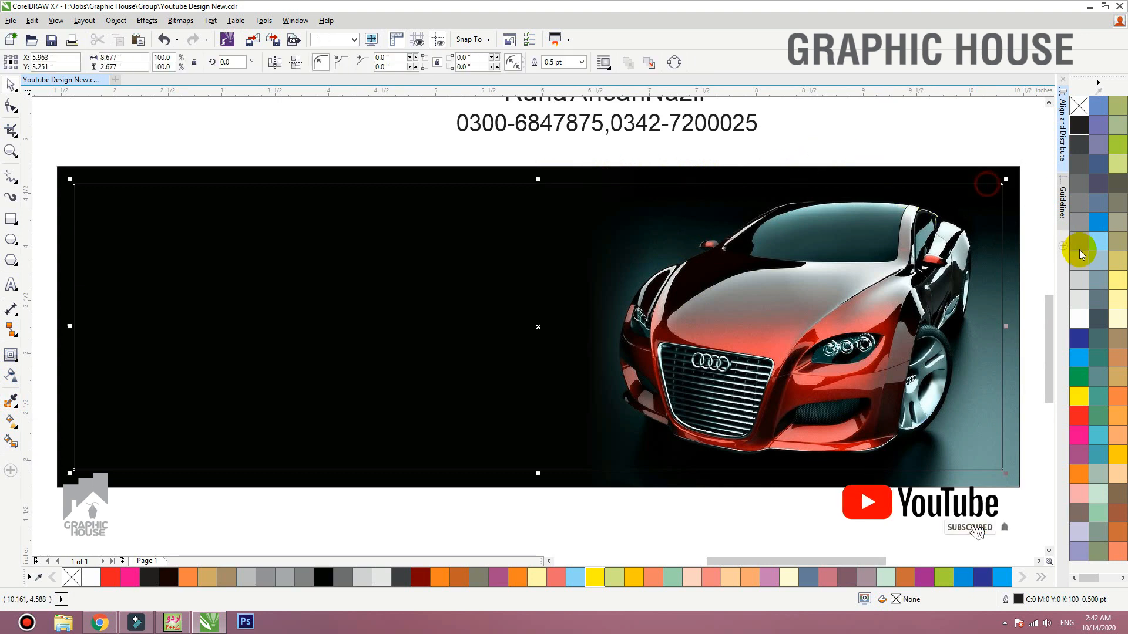
{"action": "right_click", "coordinate": [1079, 319]}
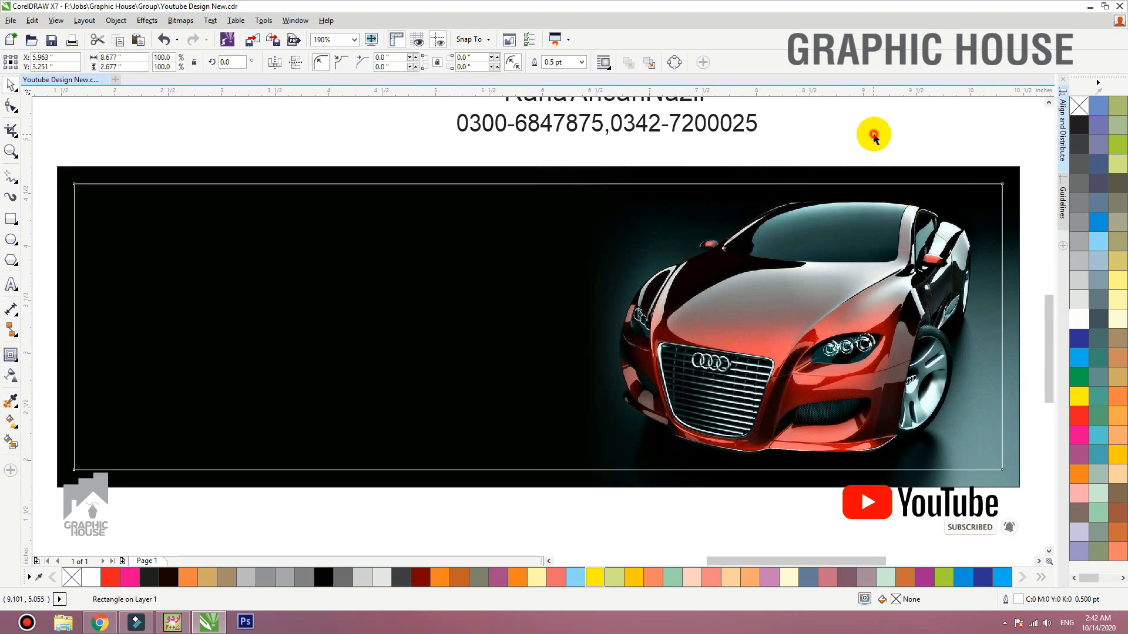
{"action": "left_click", "coordinate": [874, 137]}
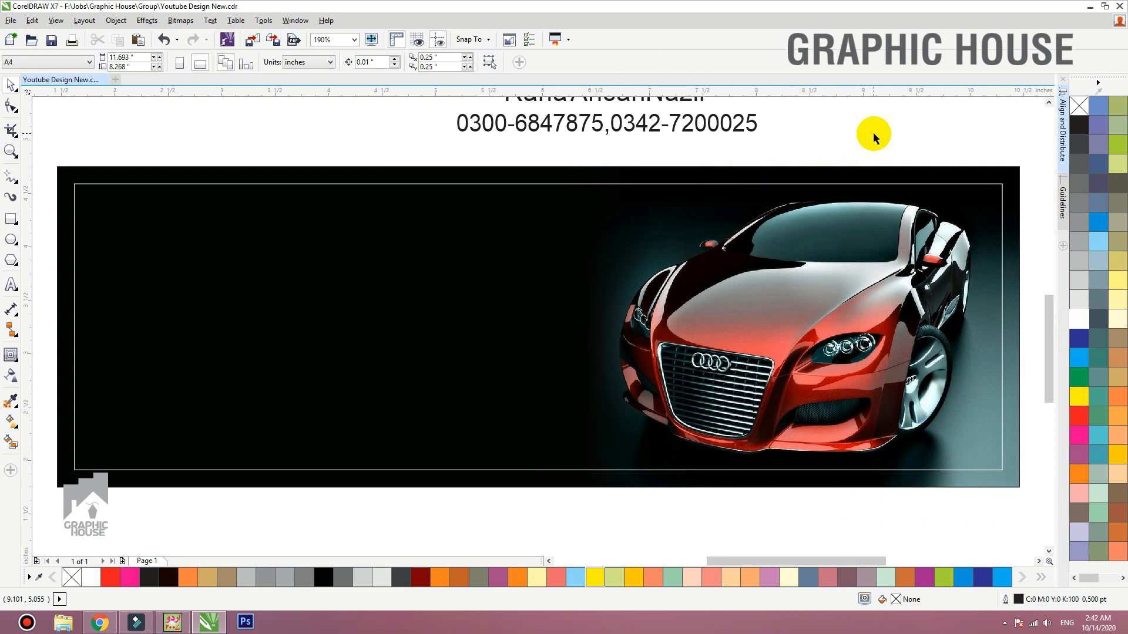
Step: Draw a circle about 2.17 by 2.11 inches left of the car and fill it with 40% black
{"action": "left_click", "coordinate": [11, 239]}
{"action": "left_click_drag", "start_coordinate": [366, 176], "coordinate": [607, 407]}
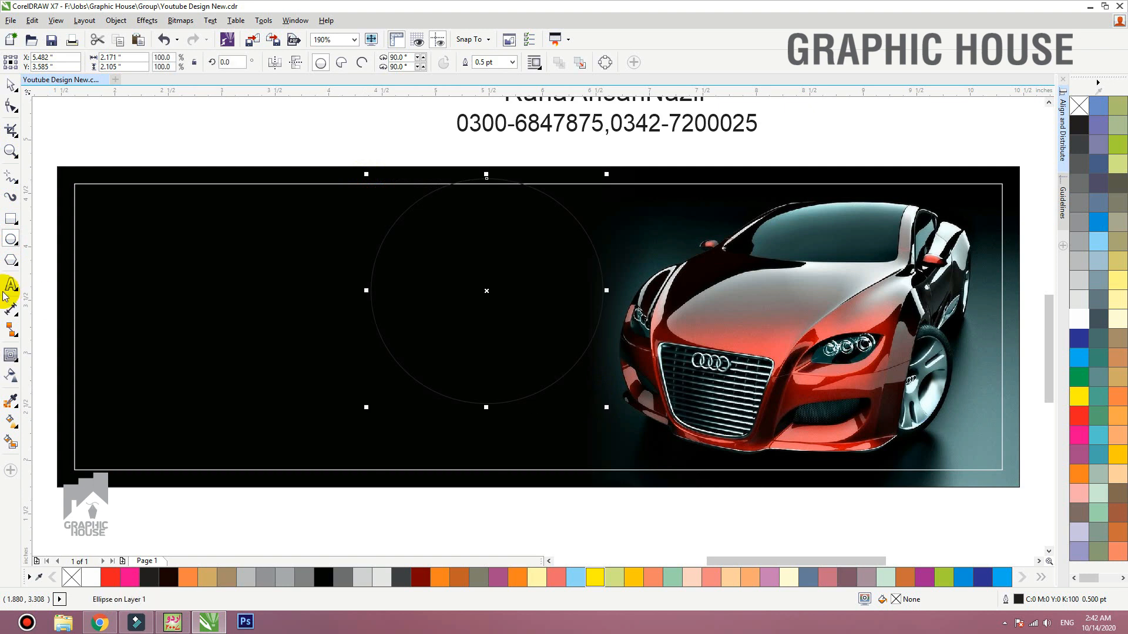
{"action": "left_click", "coordinate": [1081, 242]}
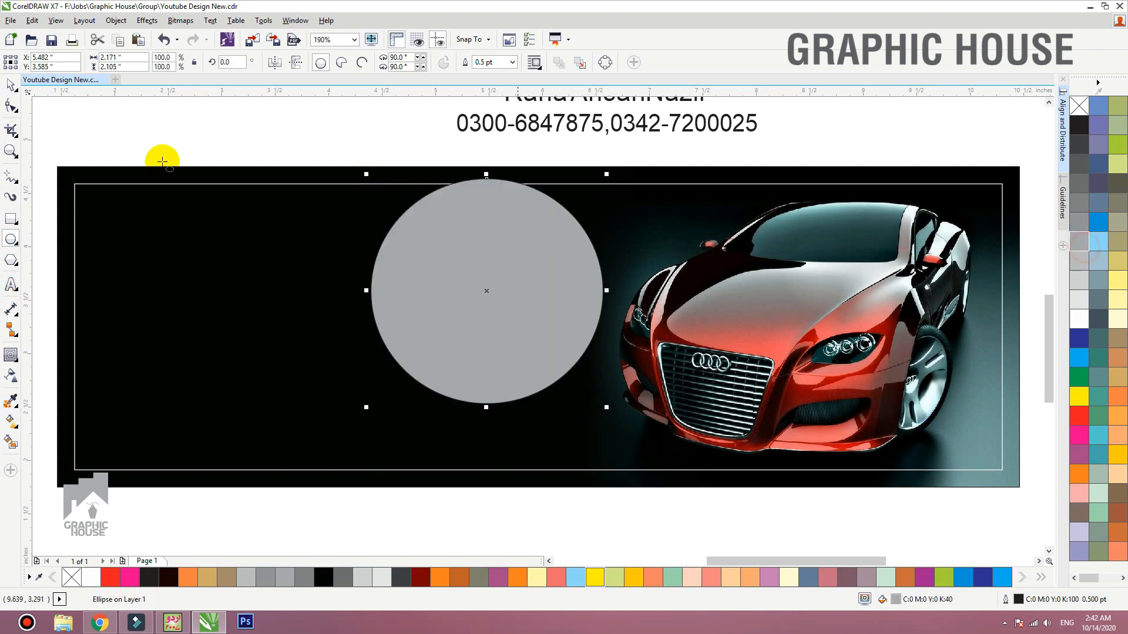
{"action": "left_click", "coordinate": [10, 84]}
Step: Recolour the circle with the teal sampled from the photo background near the rear wheel and remove its outline
{"action": "left_click", "coordinate": [10, 401]}
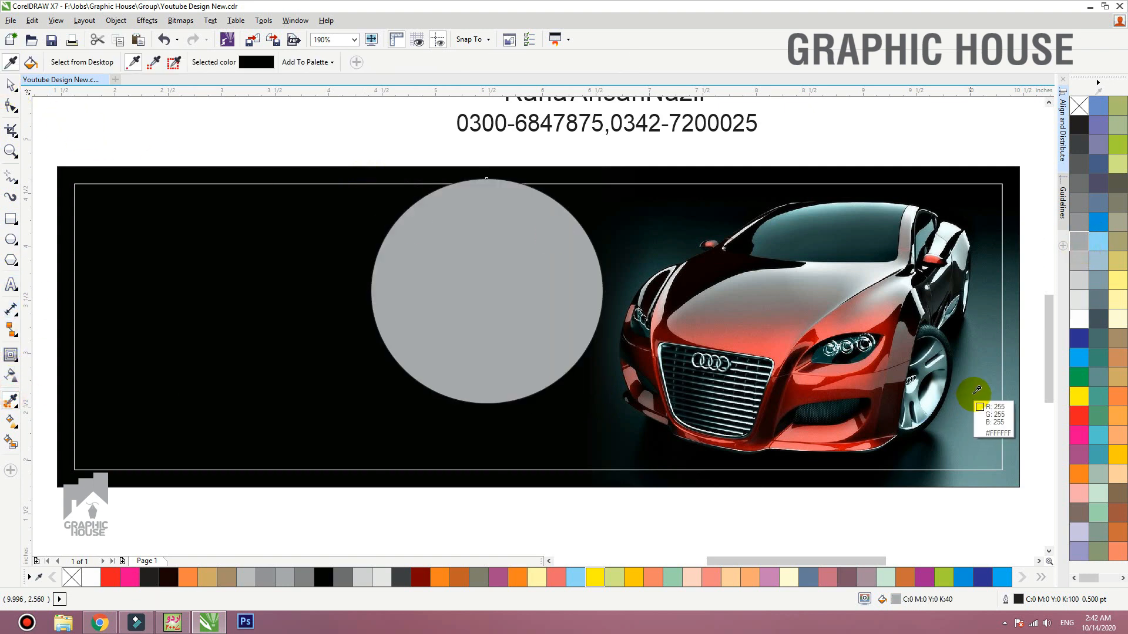
{"action": "left_click", "coordinate": [978, 390]}
{"action": "left_click", "coordinate": [490, 307]}
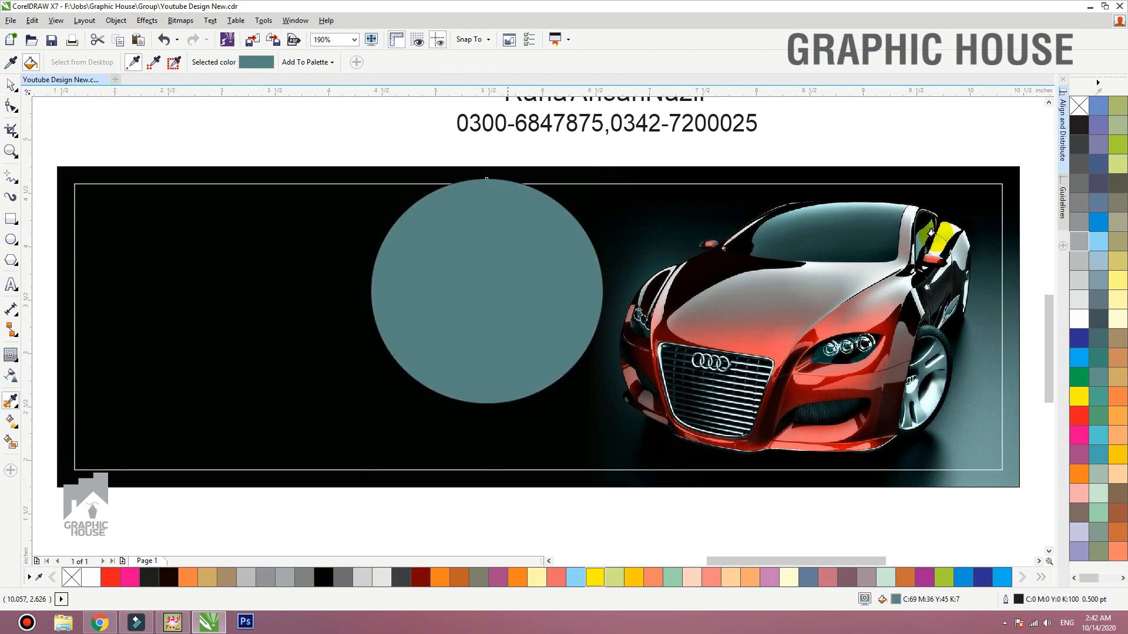
{"action": "right_click", "coordinate": [1078, 109]}
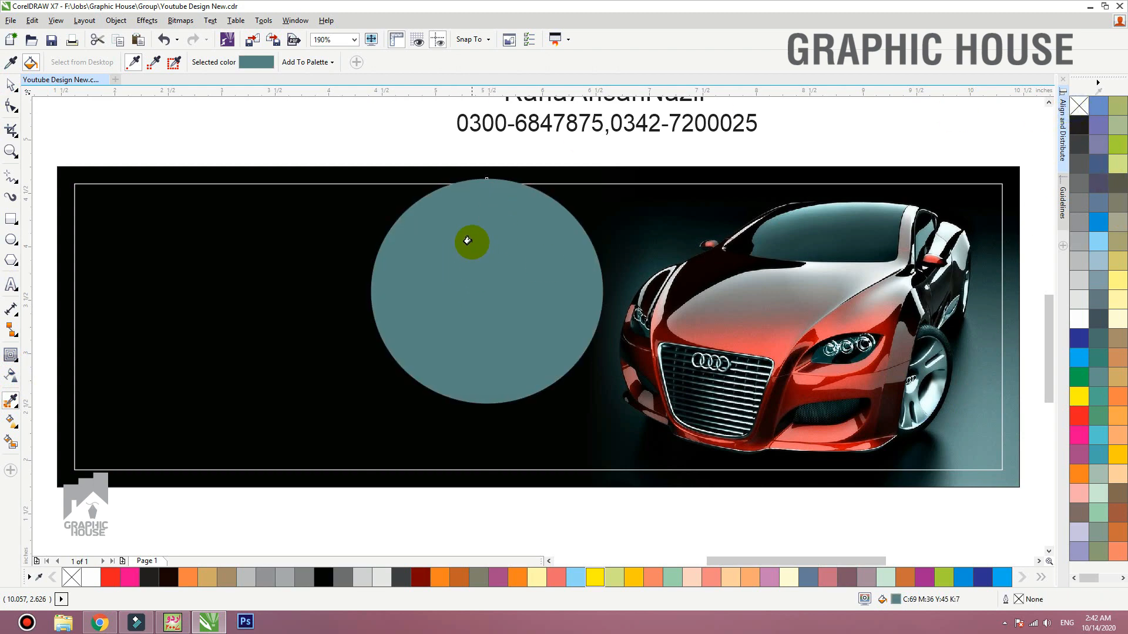
{"action": "key", "text": "space"}
Step: Apply a diagonal linear gradient to the circle, sampling its end colour from the photo's lower right corner
{"action": "left_click_drag", "start_coordinate": [466, 217], "coordinate": [593, 412]}
{"action": "key", "text": "g"}
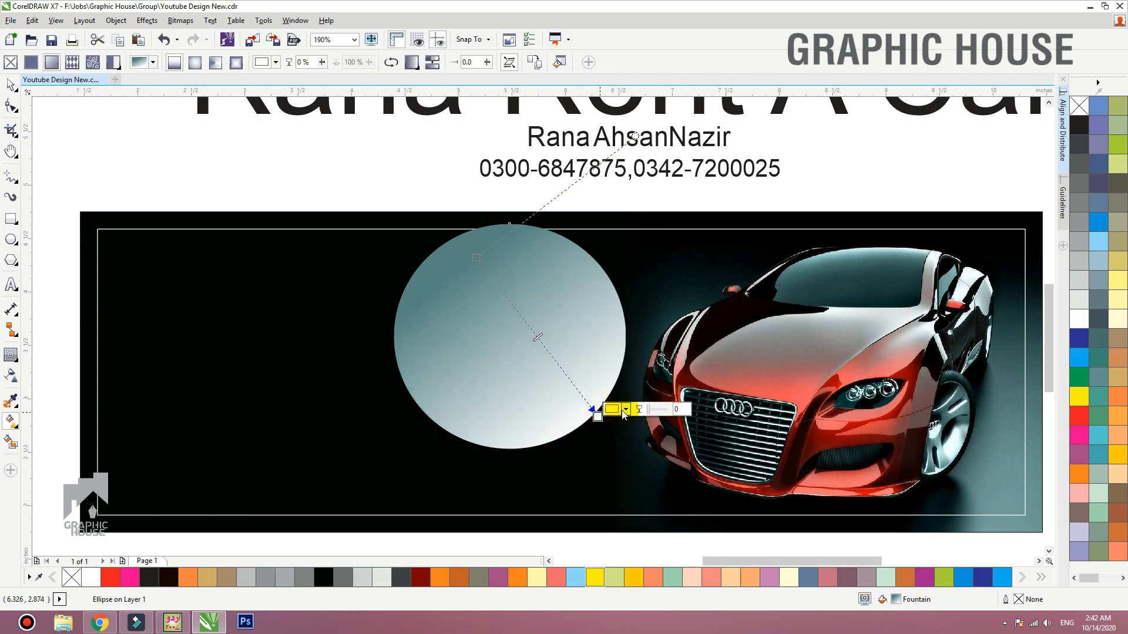
{"action": "left_click", "coordinate": [626, 410]}
{"action": "left_click", "coordinate": [650, 434]}
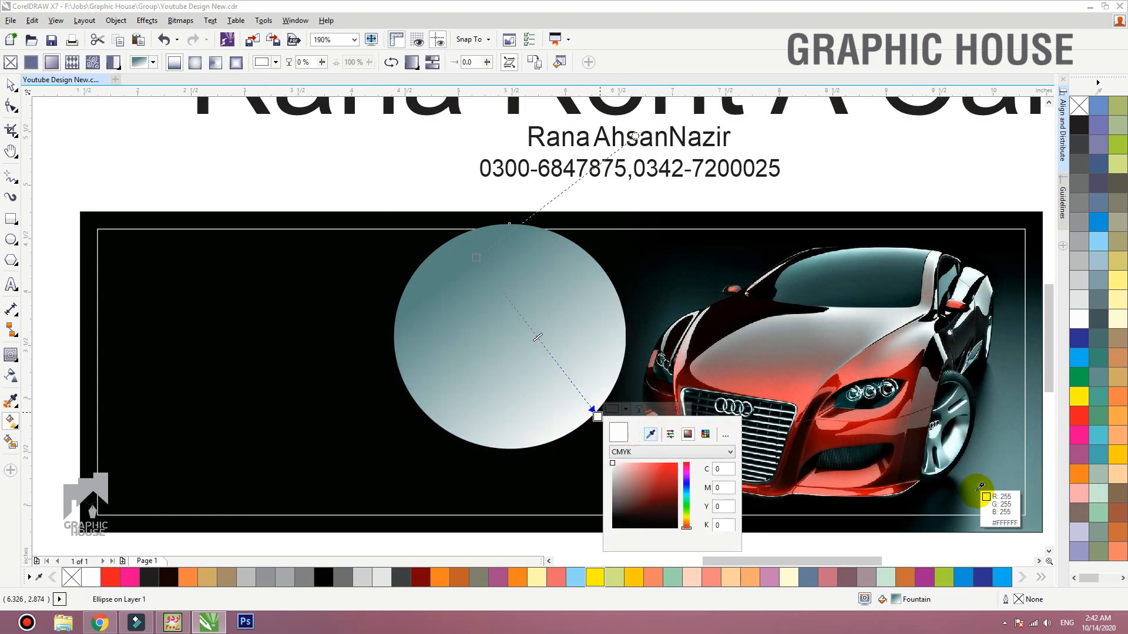
{"action": "left_click", "coordinate": [1002, 516]}
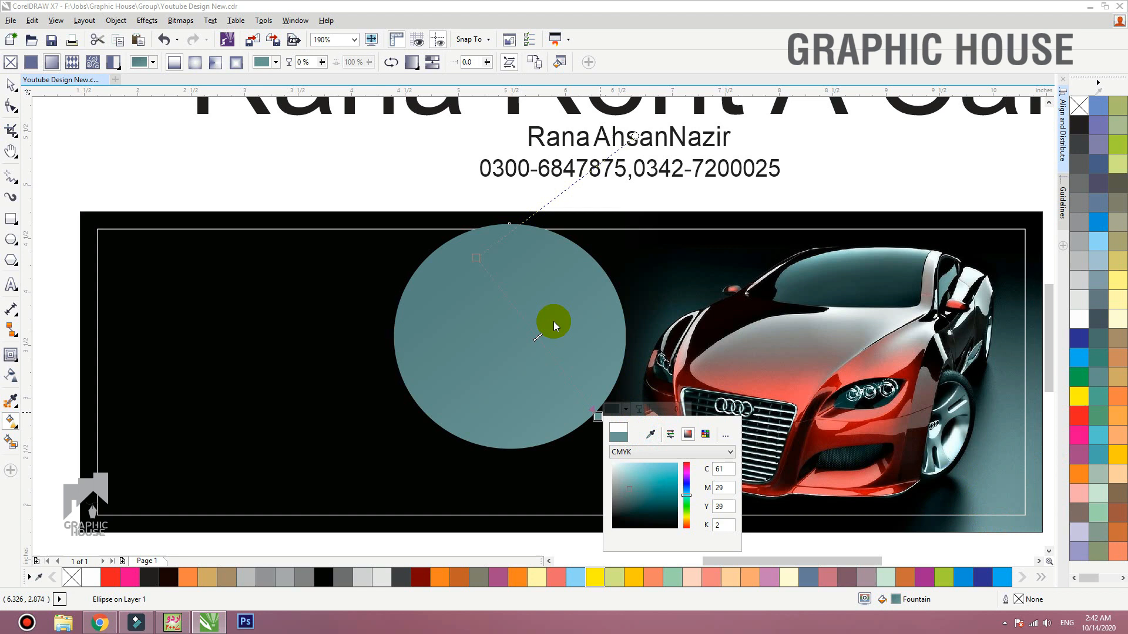
{"action": "left_click", "coordinate": [473, 257]}
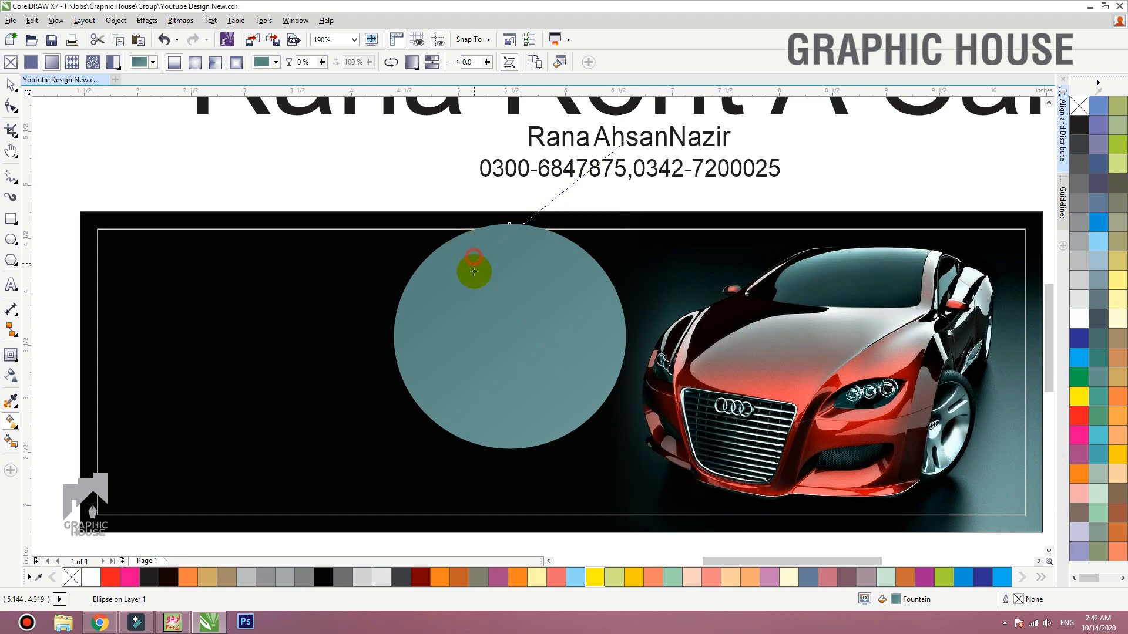
Step: Convert the gradient circle to a 300 dpi CMYK bitmap with a transparent background
{"action": "left_click", "coordinate": [10, 84]}
{"action": "left_click", "coordinate": [181, 20]}
{"action": "left_click", "coordinate": [197, 39]}
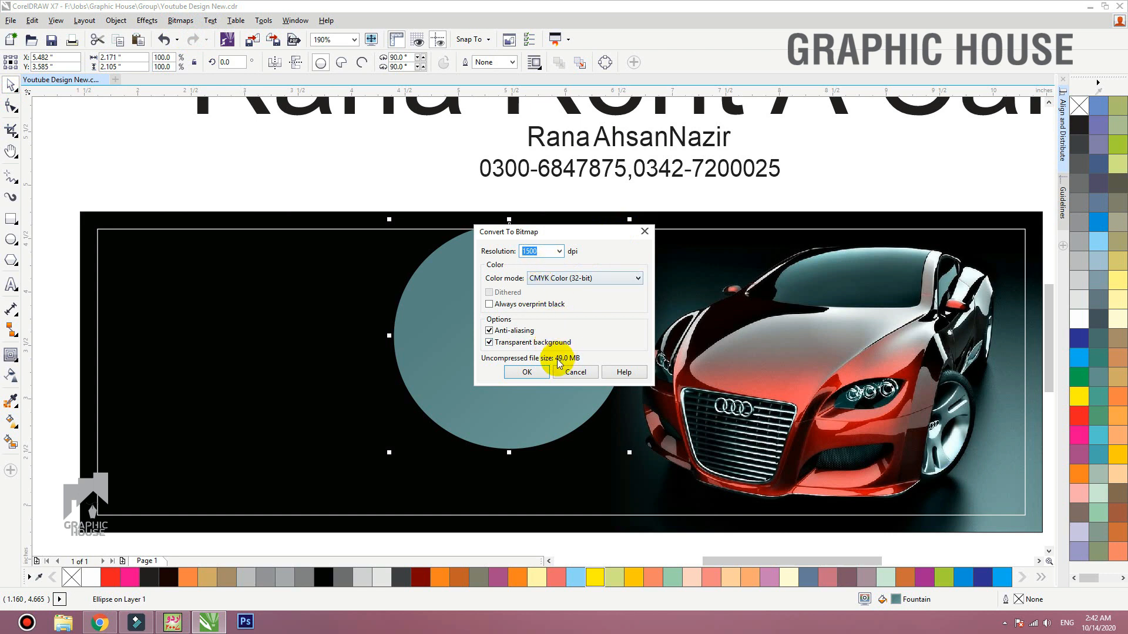
{"action": "left_click_drag", "start_coordinate": [538, 252], "coordinate": [477, 258]}
{"action": "type", "text": "300"}
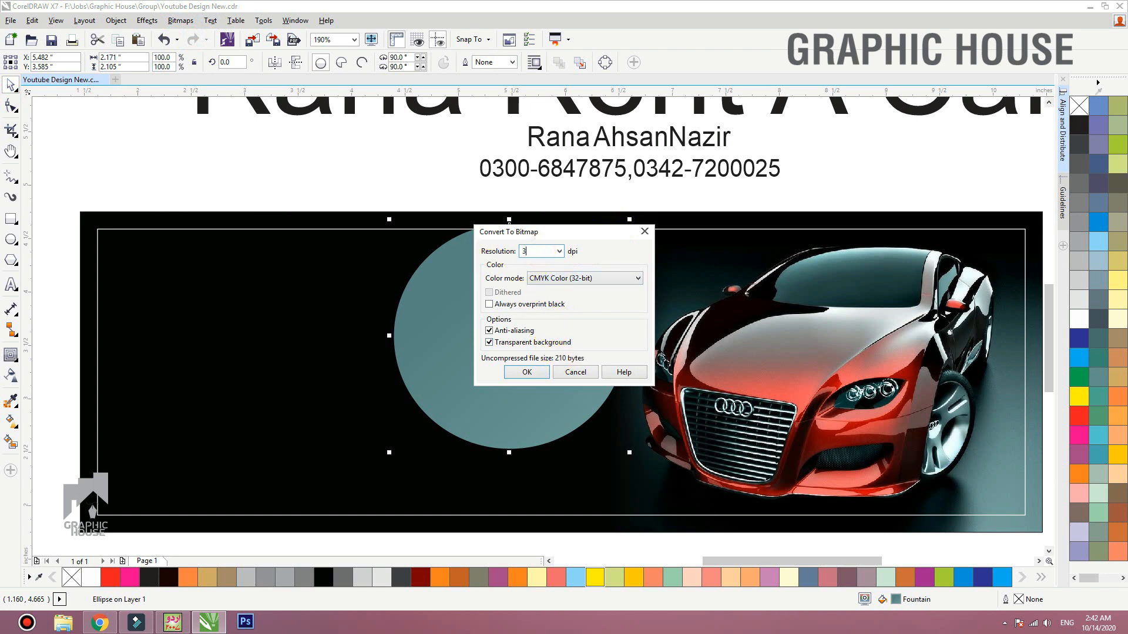
{"action": "left_click", "coordinate": [519, 373]}
Step: Apply a Gaussian Blur with a 150-pixel radius to the circle bitmap
{"action": "left_click", "coordinate": [180, 20]}
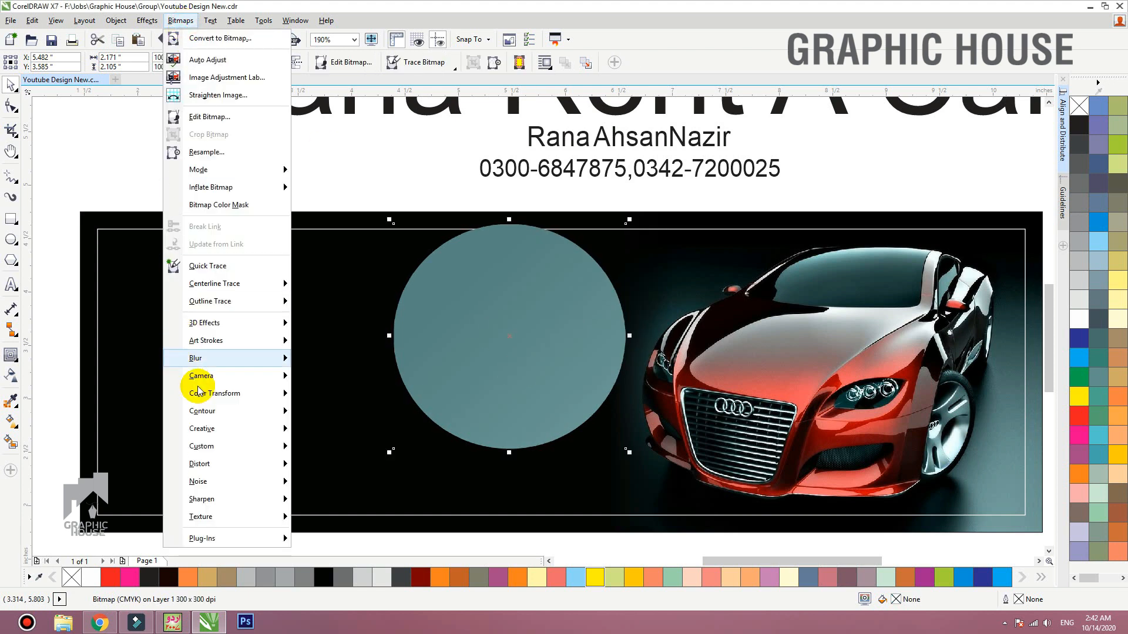
{"action": "left_click", "coordinate": [326, 379]}
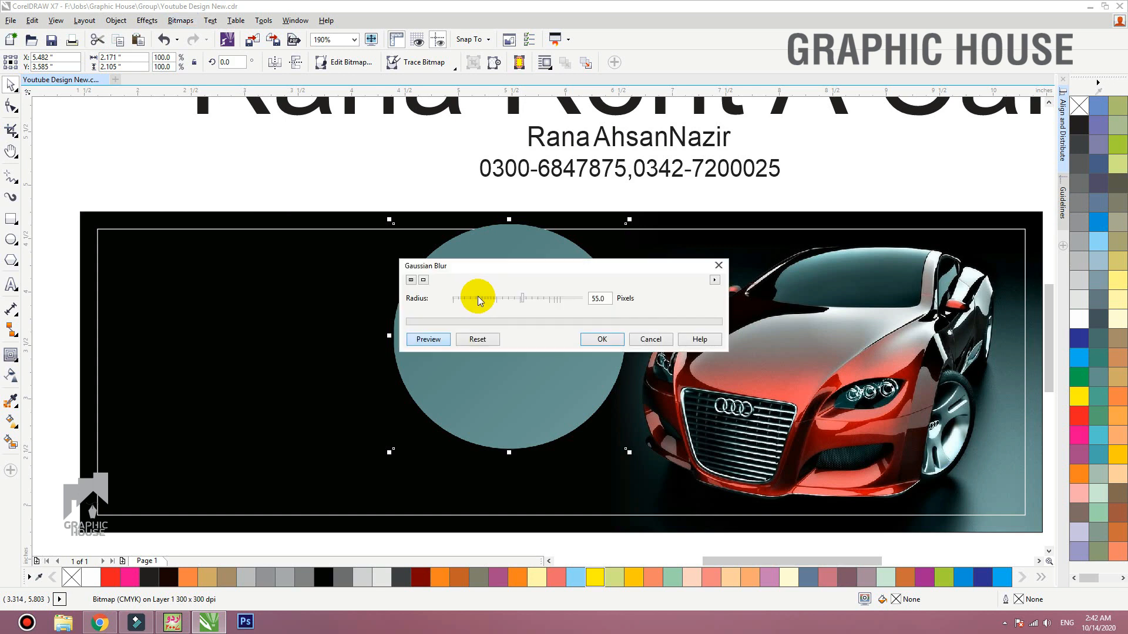
{"action": "left_click_drag", "start_coordinate": [563, 267], "coordinate": [553, 150]}
{"action": "left_click", "coordinate": [549, 150]}
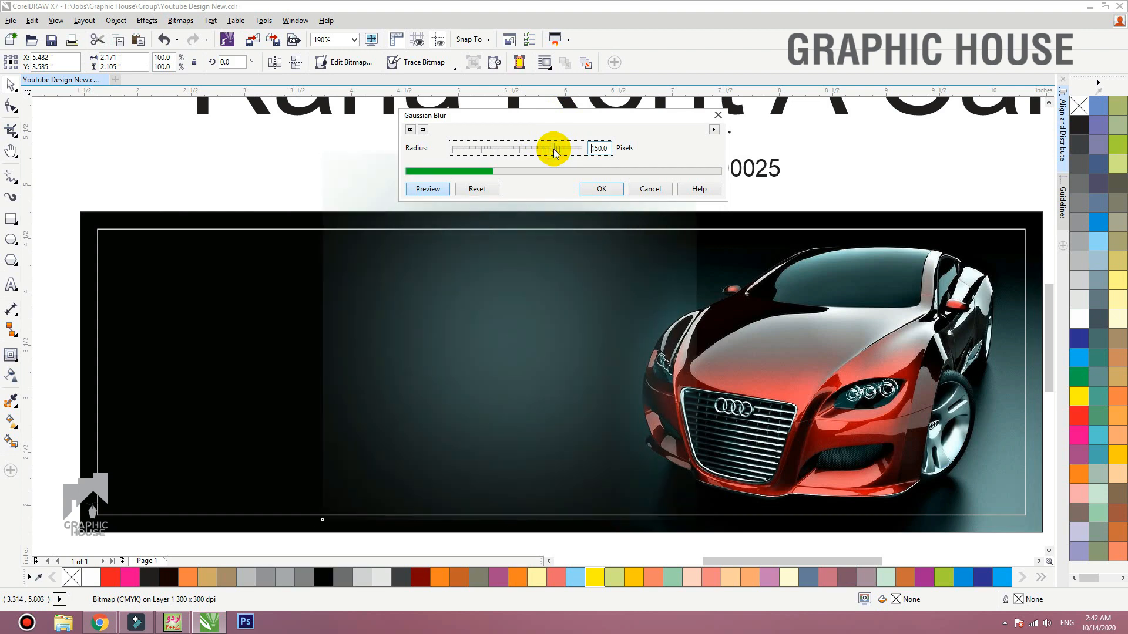
{"action": "left_click", "coordinate": [608, 187]}
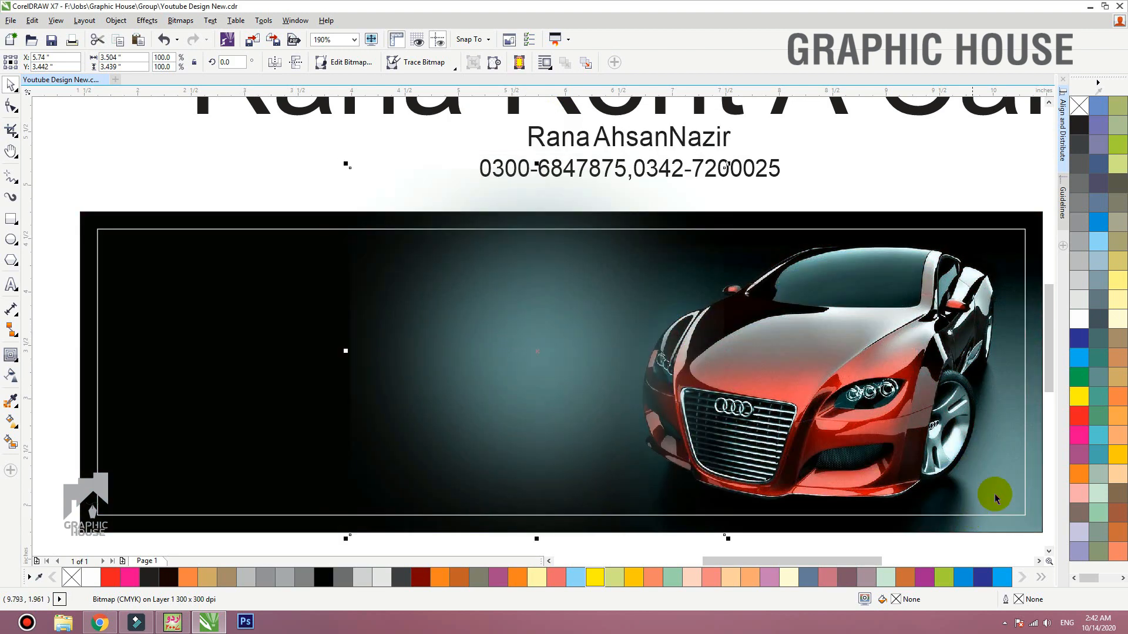
Step: PowerClip the blurred teal circle inside the black banner rectangle
{"action": "right_click", "coordinate": [594, 281]}
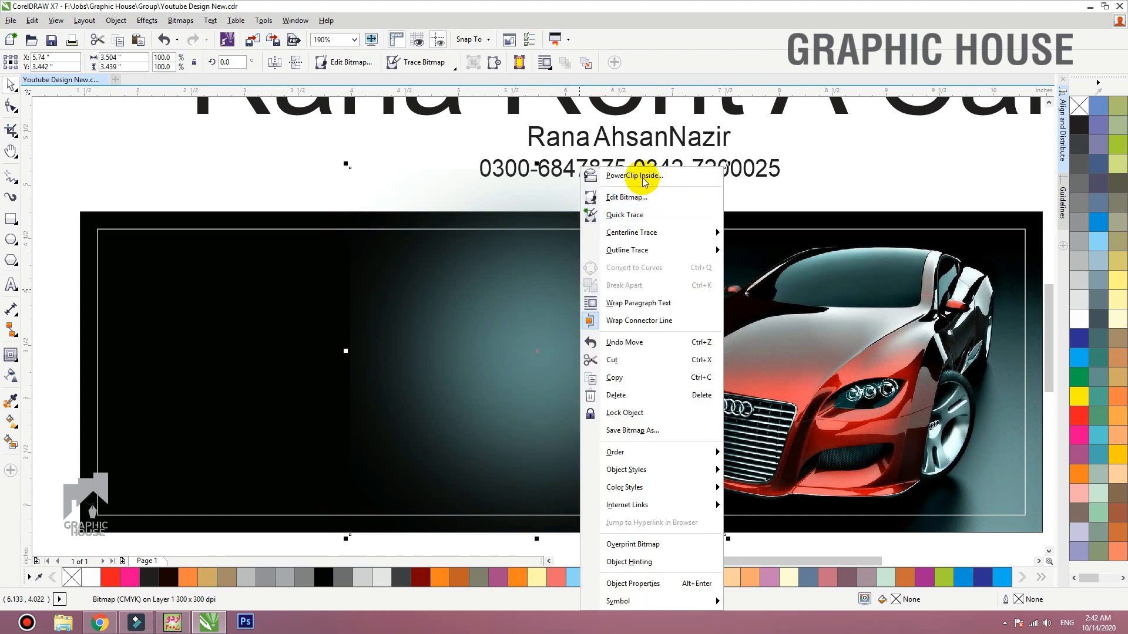
{"action": "left_click", "coordinate": [640, 171]}
{"action": "left_click", "coordinate": [360, 222]}
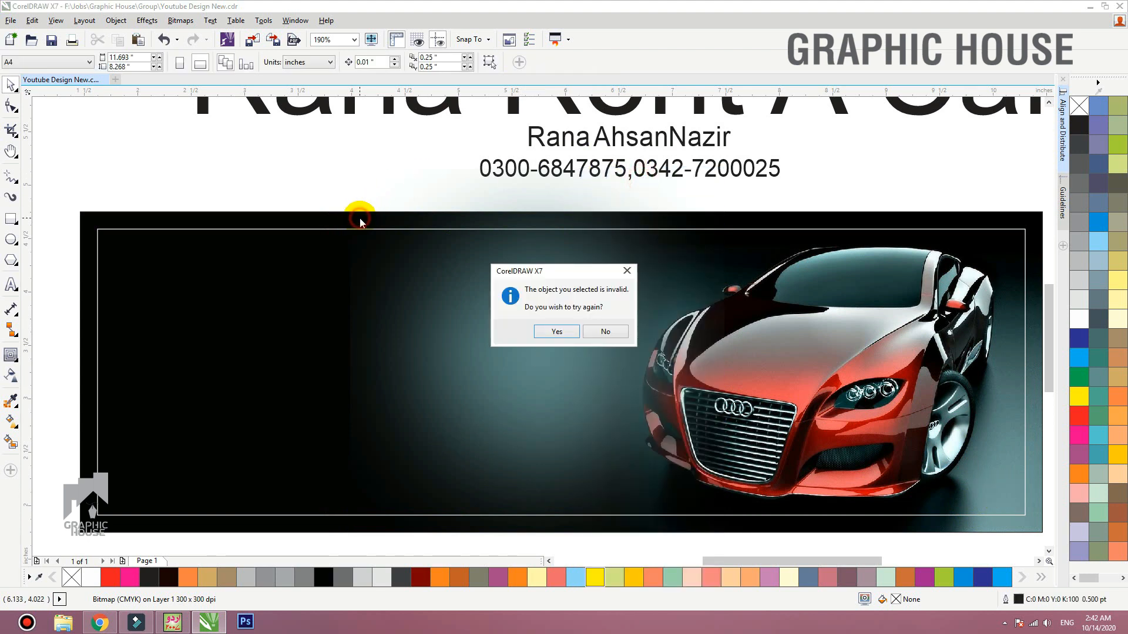
{"action": "left_click", "coordinate": [551, 331]}
{"action": "left_click", "coordinate": [222, 220]}
Step: Inside the banner's PowerClip, arrange one glow at the lower-left corner and a copy scaled to about 68% at the top edge beside the car
{"action": "left_click", "coordinate": [519, 234], "text": "ctrl"}
{"action": "scroll", "coordinate": [552, 240], "scroll_direction": "down", "scroll_amount": 1}
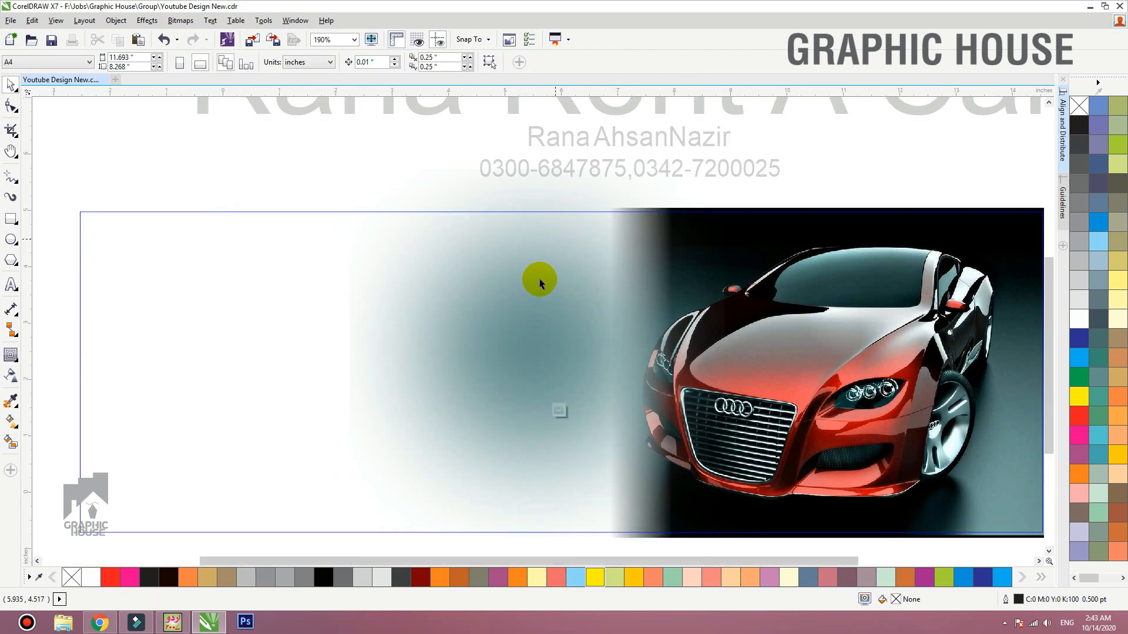
{"action": "left_click_drag", "start_coordinate": [527, 281], "coordinate": [550, 237]}
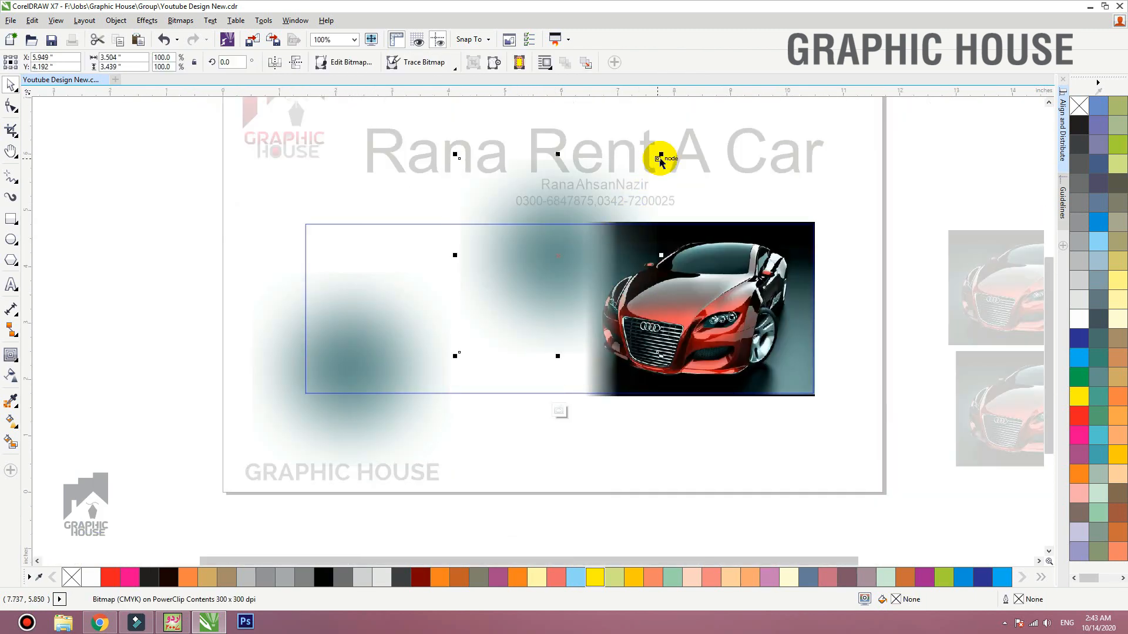
{"action": "left_click_drag", "start_coordinate": [660, 158], "coordinate": [628, 186]}
{"action": "left_click_drag", "start_coordinate": [578, 246], "coordinate": [605, 234]}
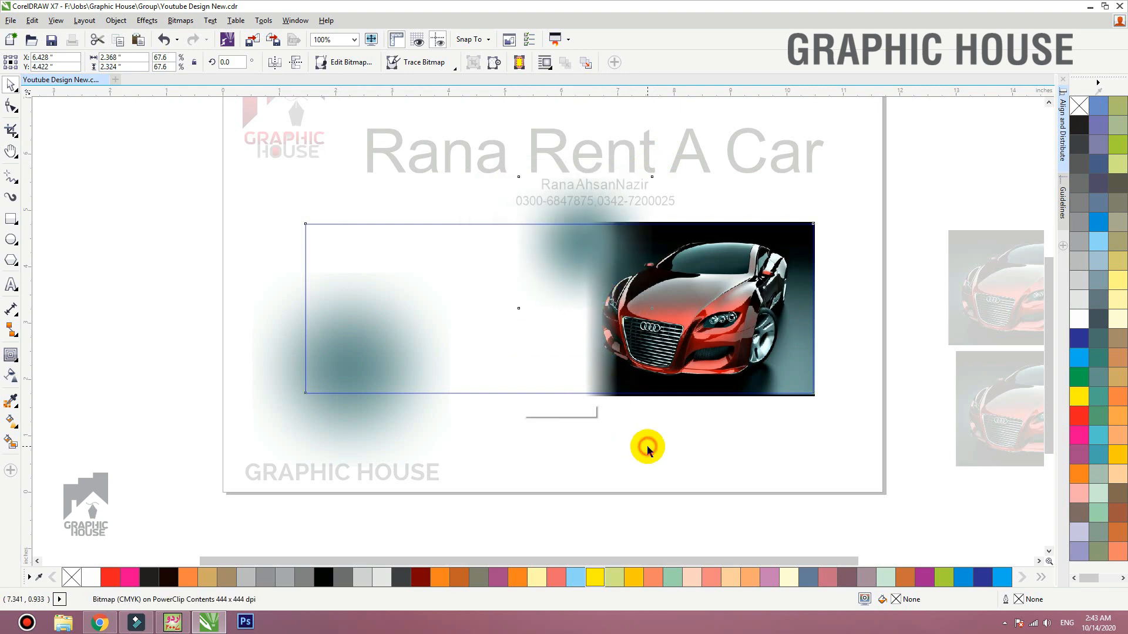
{"action": "left_click", "coordinate": [647, 447], "text": "ctrl"}
{"action": "left_click", "coordinate": [691, 524]}
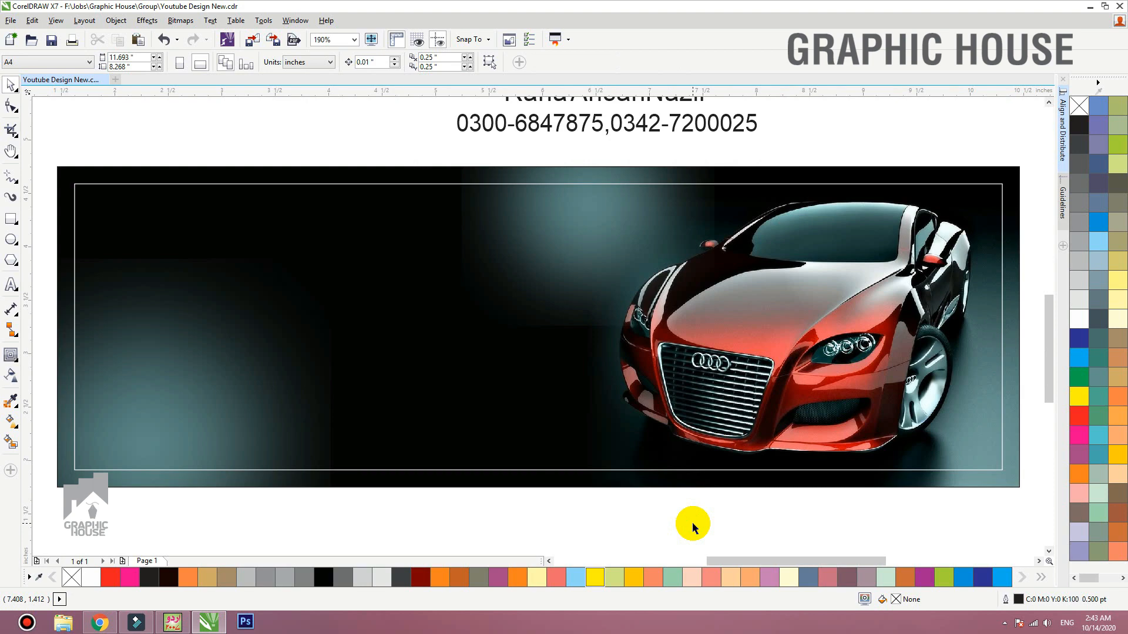
Step: Split the title "Rana Rent A Car" into two lines, starting the second line at "Rent"
{"action": "scroll", "coordinate": [385, 377], "scroll_direction": "down", "scroll_amount": 3}
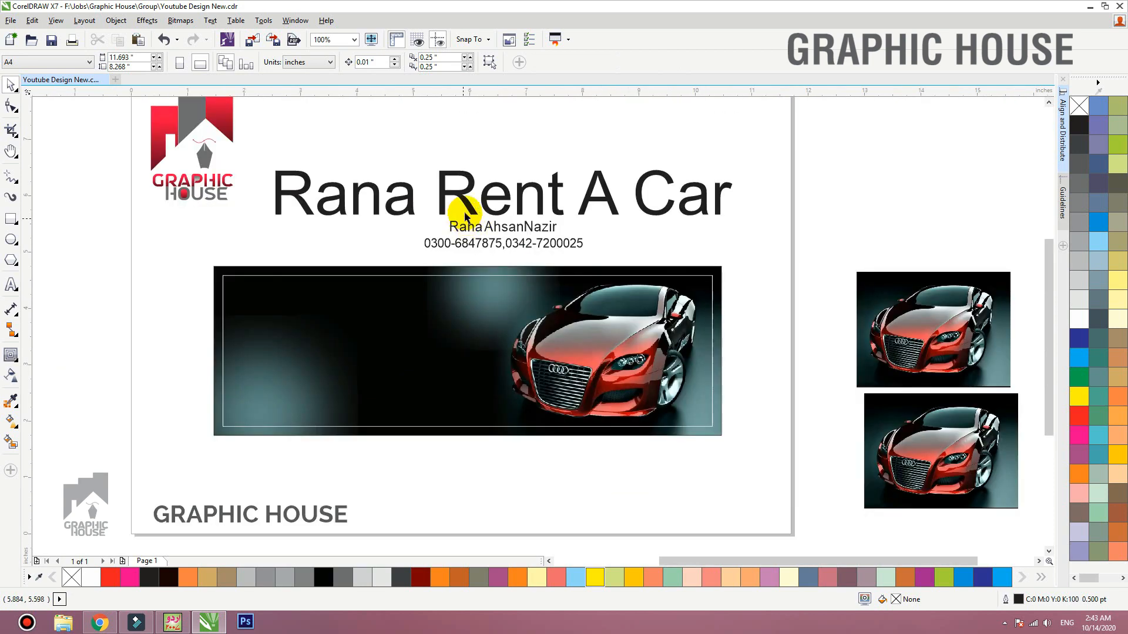
{"action": "left_click", "coordinate": [466, 199]}
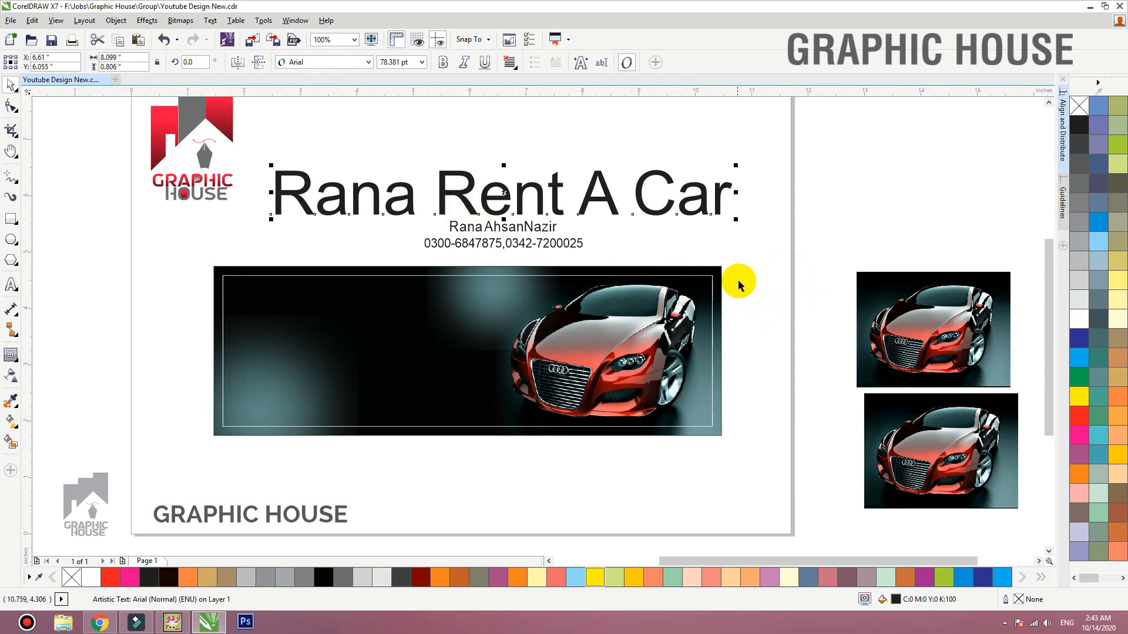
{"action": "left_click", "coordinate": [773, 241]}
{"action": "left_click_drag", "start_coordinate": [766, 156], "coordinate": [151, 442]}
{"action": "left_click", "coordinate": [514, 152]}
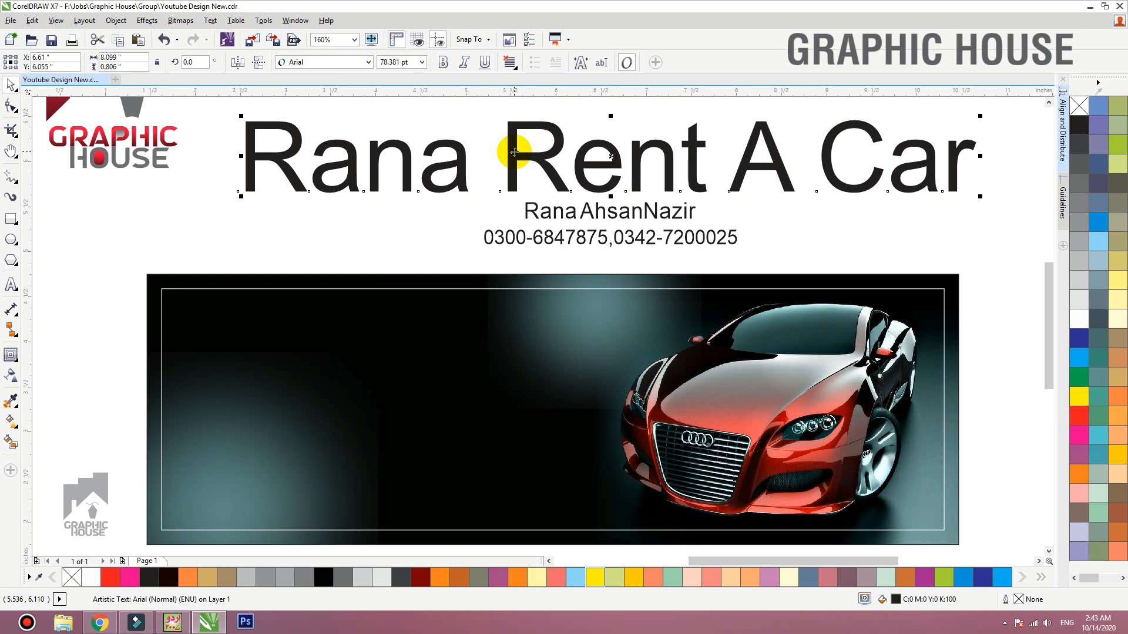
{"action": "double_click", "coordinate": [514, 152]}
{"action": "key", "text": "Return"}
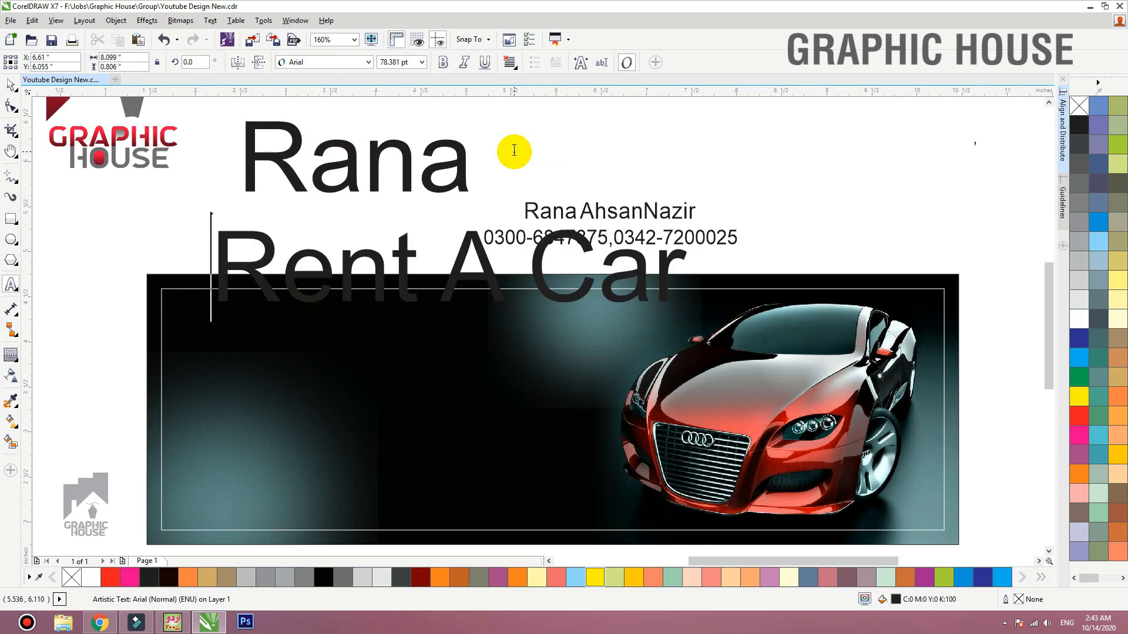
Step: Place the two-line title on the banner's left half and colour it white
{"action": "left_click", "coordinate": [10, 87]}
{"action": "left_click_drag", "start_coordinate": [403, 244], "coordinate": [391, 432]}
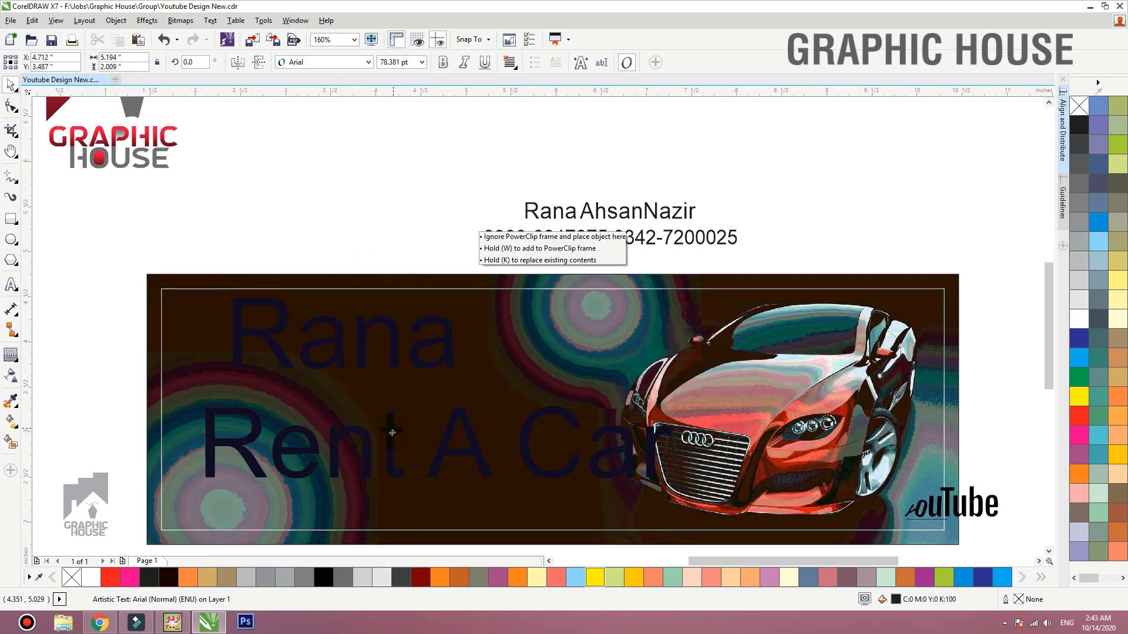
{"action": "left_click", "coordinate": [1078, 319]}
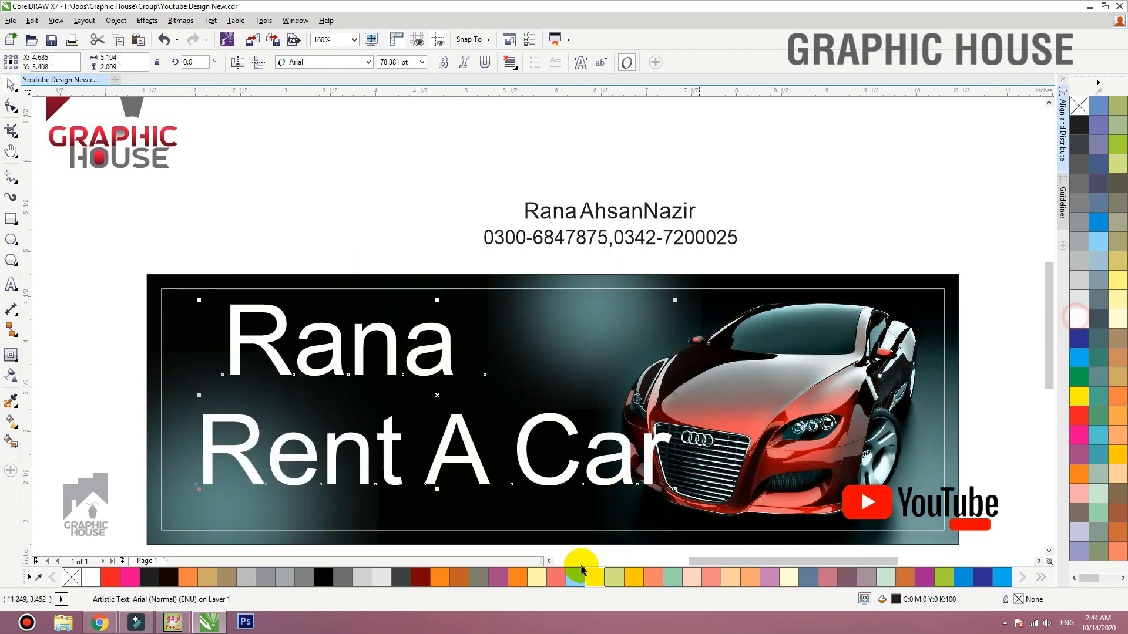
{"action": "left_click_drag", "start_coordinate": [464, 472], "coordinate": [450, 478]}
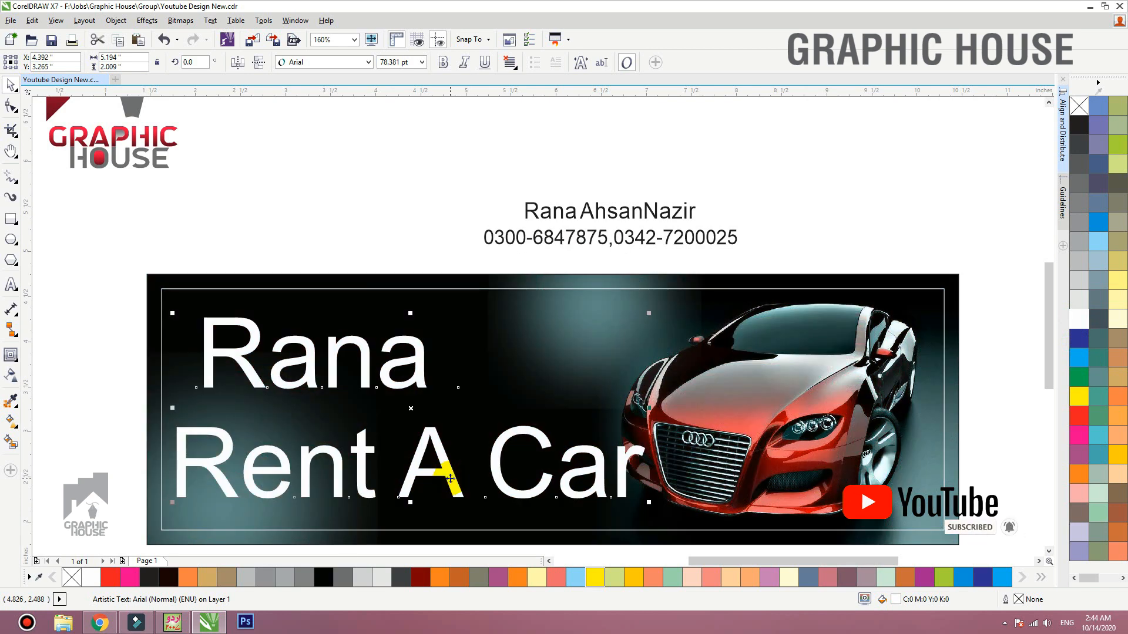
Step: Put the two phone numbers on separate lines and remove the comma between them
{"action": "left_click", "coordinate": [667, 239]}
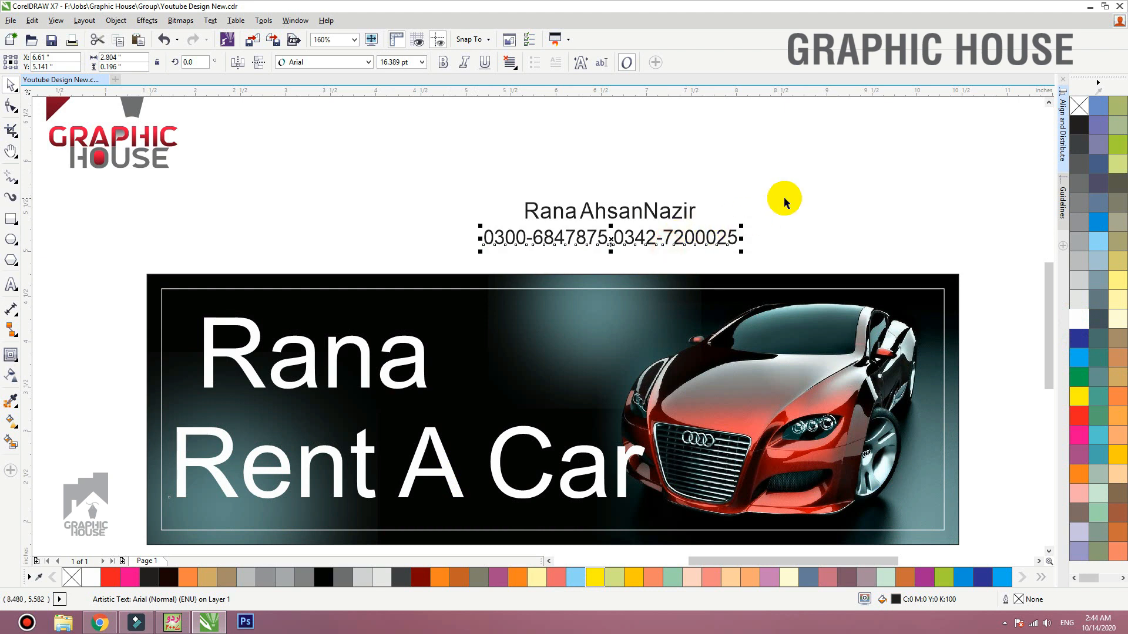
{"action": "double_click", "coordinate": [608, 237]}
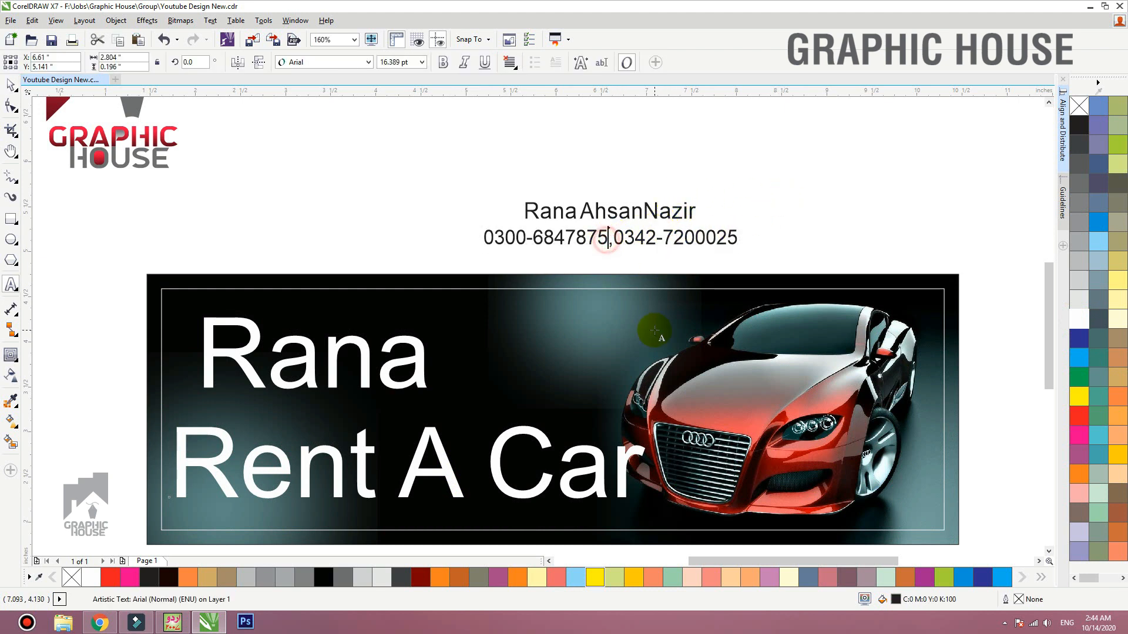
{"action": "key", "text": "Return"}
{"action": "key", "text": "Delete"}
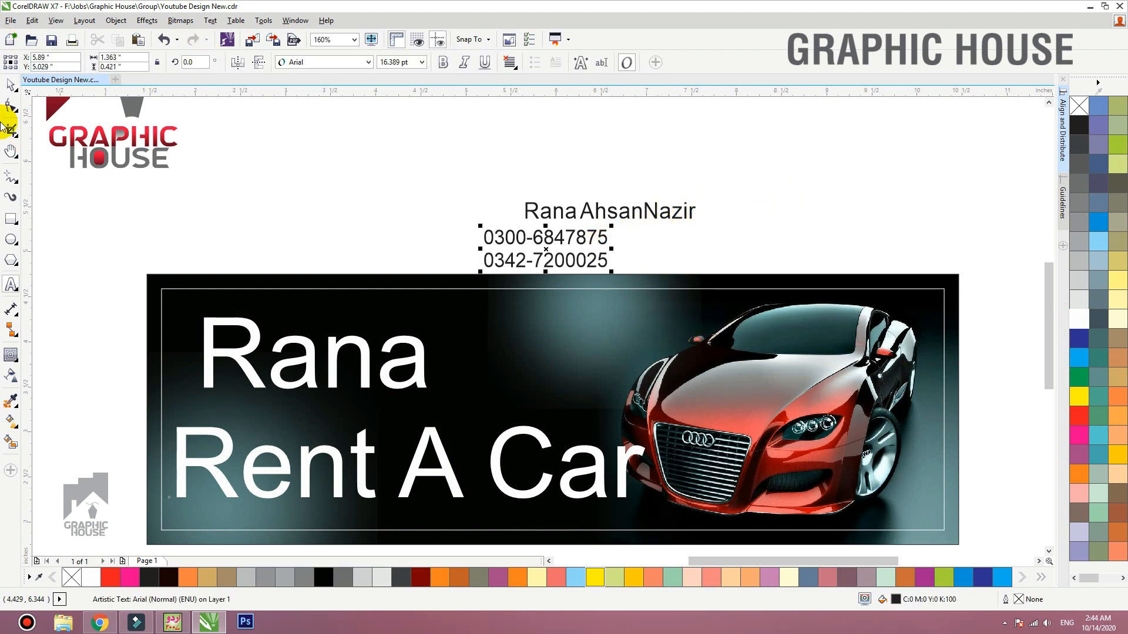
Step: Centre the contact name and phone numbers on each other, place them over the banner's upper glow and colour them white
{"action": "left_click", "coordinate": [11, 84]}
{"action": "left_click_drag", "start_coordinate": [364, 137], "coordinate": [753, 262]}
{"action": "left_click_drag", "start_coordinate": [752, 164], "coordinate": [473, 312]}
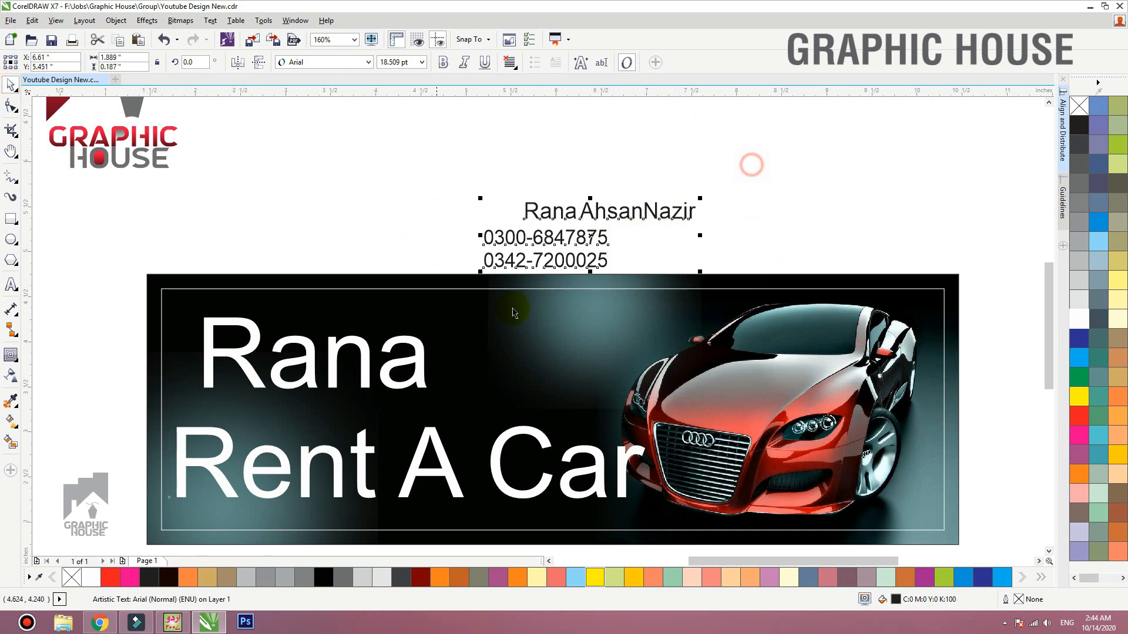
{"action": "key", "text": "c"}
{"action": "left_click_drag", "start_coordinate": [624, 269], "coordinate": [598, 361]}
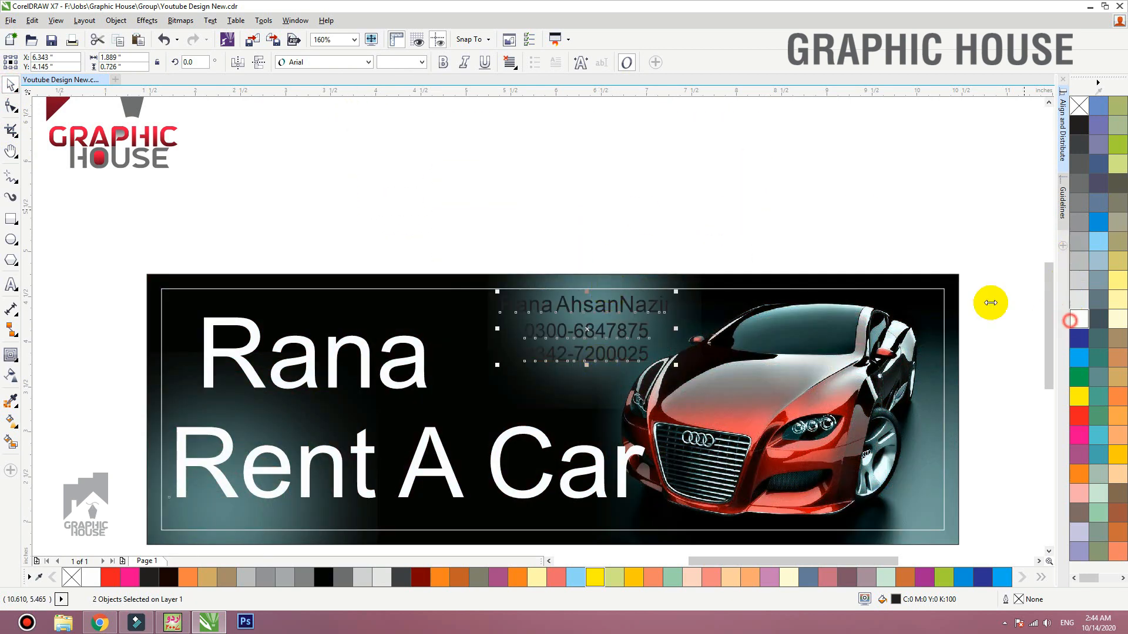
{"action": "left_click", "coordinate": [676, 282]}
{"action": "key", "text": "shift+F2"}
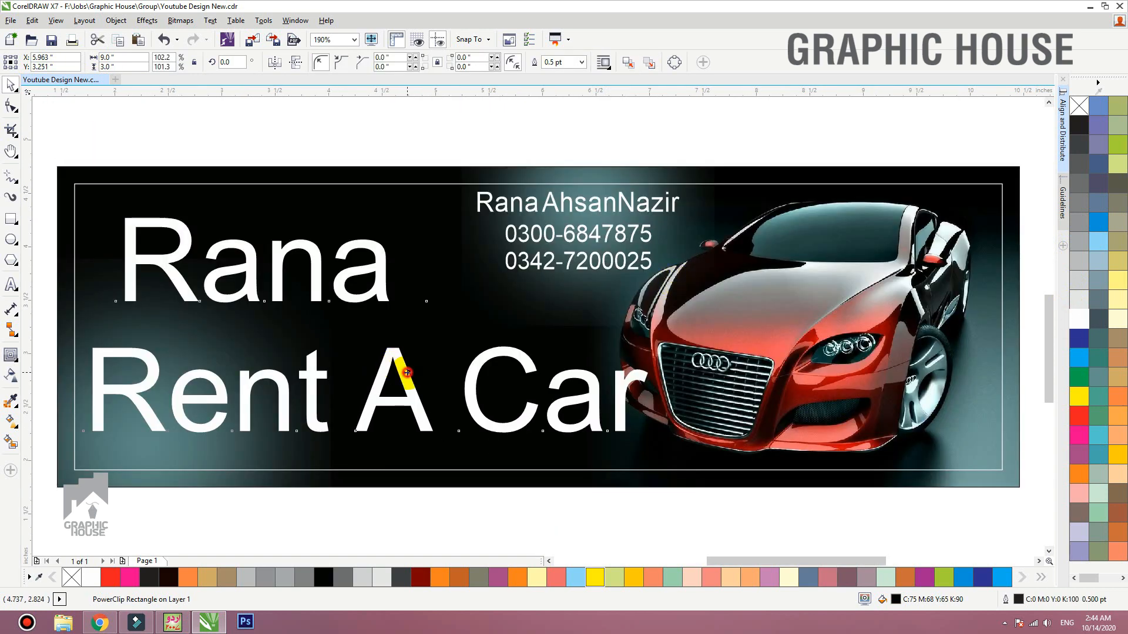
Step: Break the two-line title apart into separate "Rana" and "Rent A Car" text objects
{"action": "left_click", "coordinate": [406, 373]}
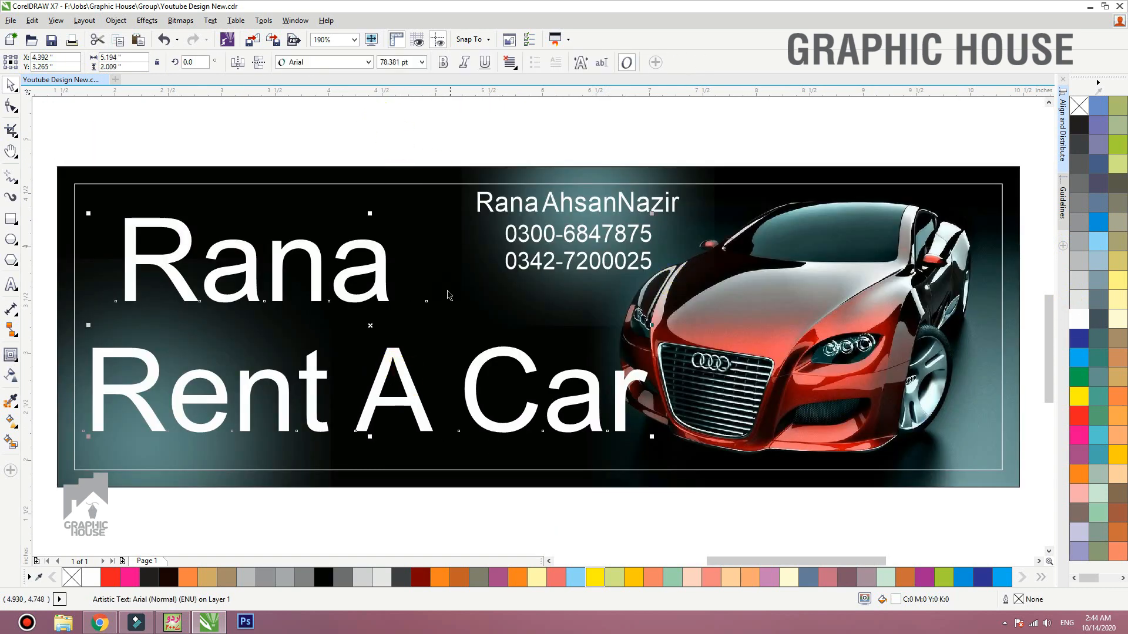
{"action": "key", "text": "ctrl+k"}
{"action": "left_click_drag", "start_coordinate": [406, 372], "coordinate": [428, 388]}
{"action": "key", "text": "ctrl+z"}
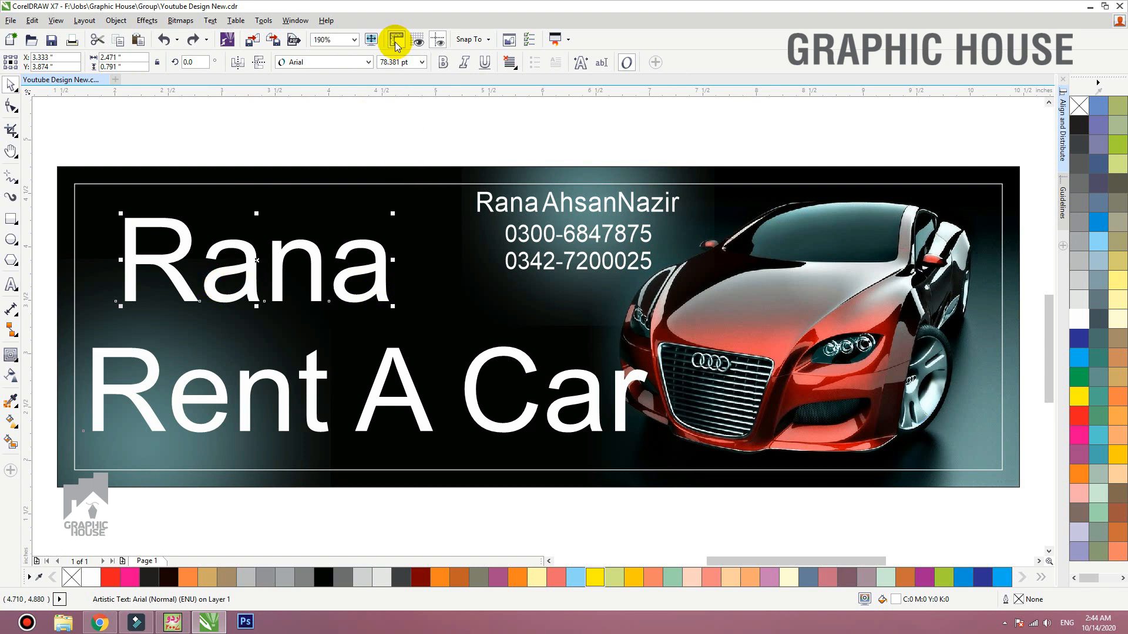
Step: Try the Another Danger - Demo font on the word "Rana" and shift it above "Rent A Car"
{"action": "left_click", "coordinate": [366, 61]}
{"action": "mouse_move", "coordinate": [368, 180]}
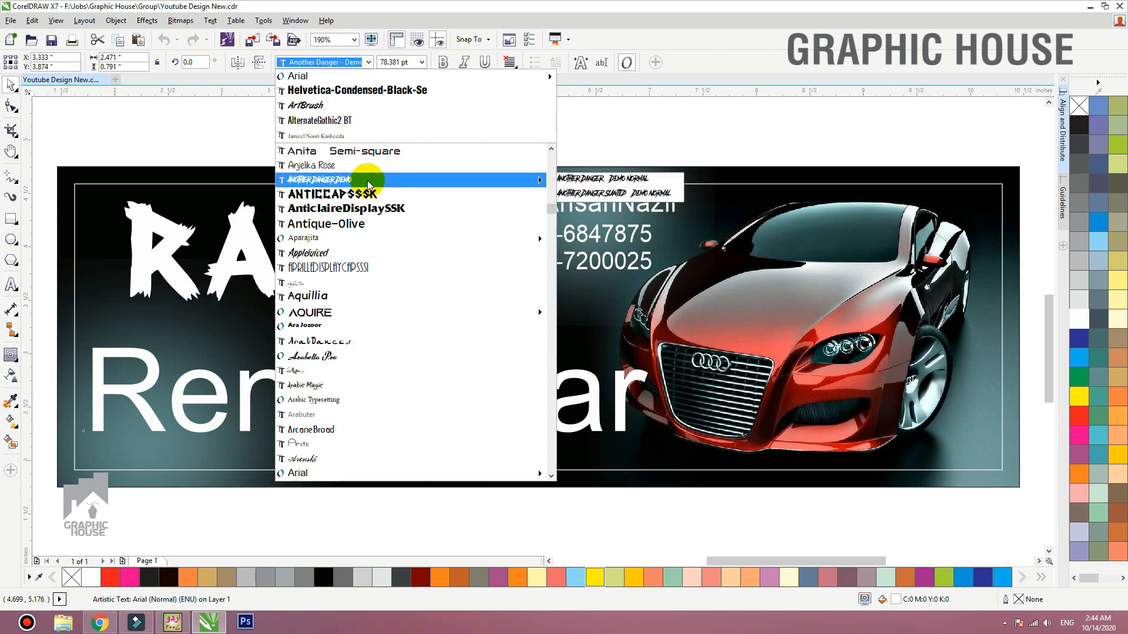
{"action": "left_click", "coordinate": [368, 183]}
{"action": "left_click_drag", "start_coordinate": [323, 282], "coordinate": [370, 300]}
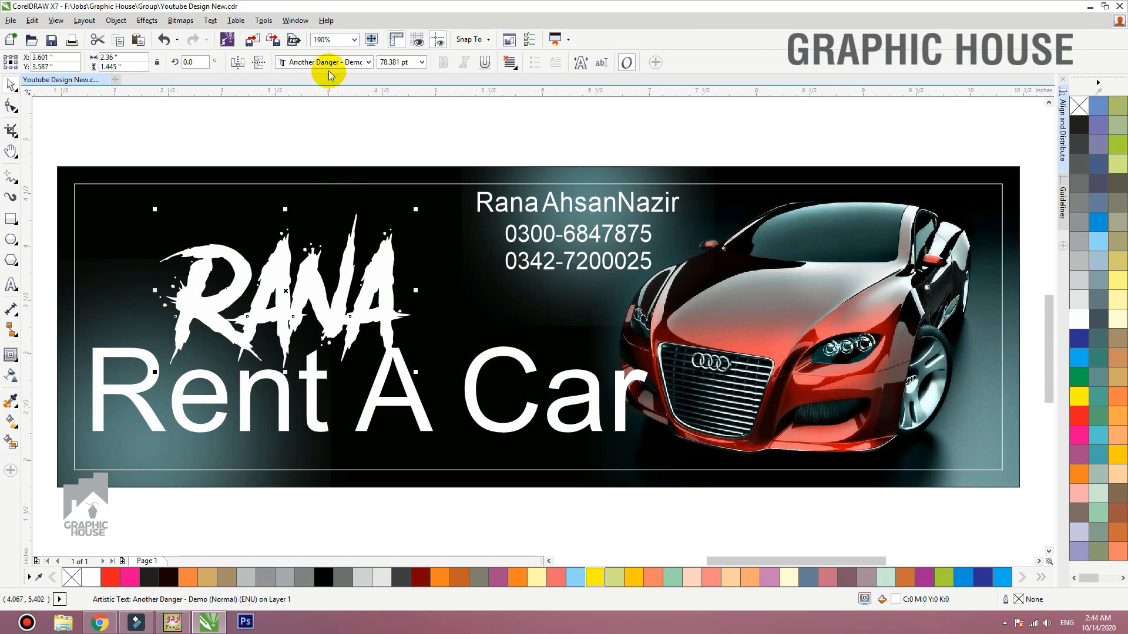
Step: Set the word "Rana" in the Aquire font, place it just above "Rent A Car" and enlarge it to about 89 pt
{"action": "left_click", "coordinate": [329, 63]}
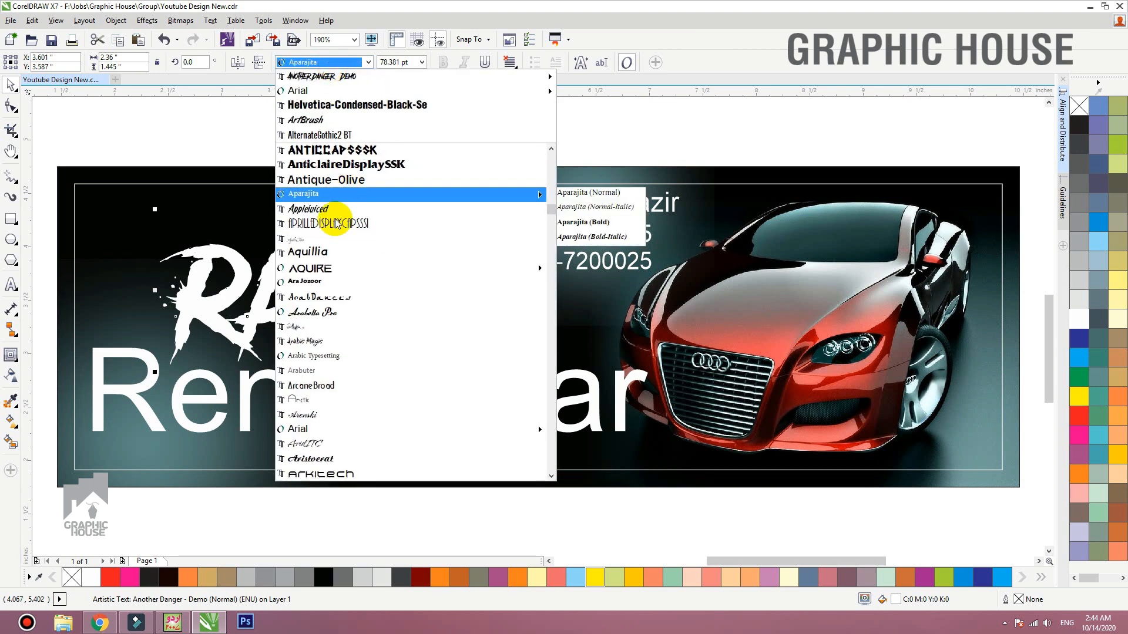
{"action": "mouse_move", "coordinate": [343, 268]}
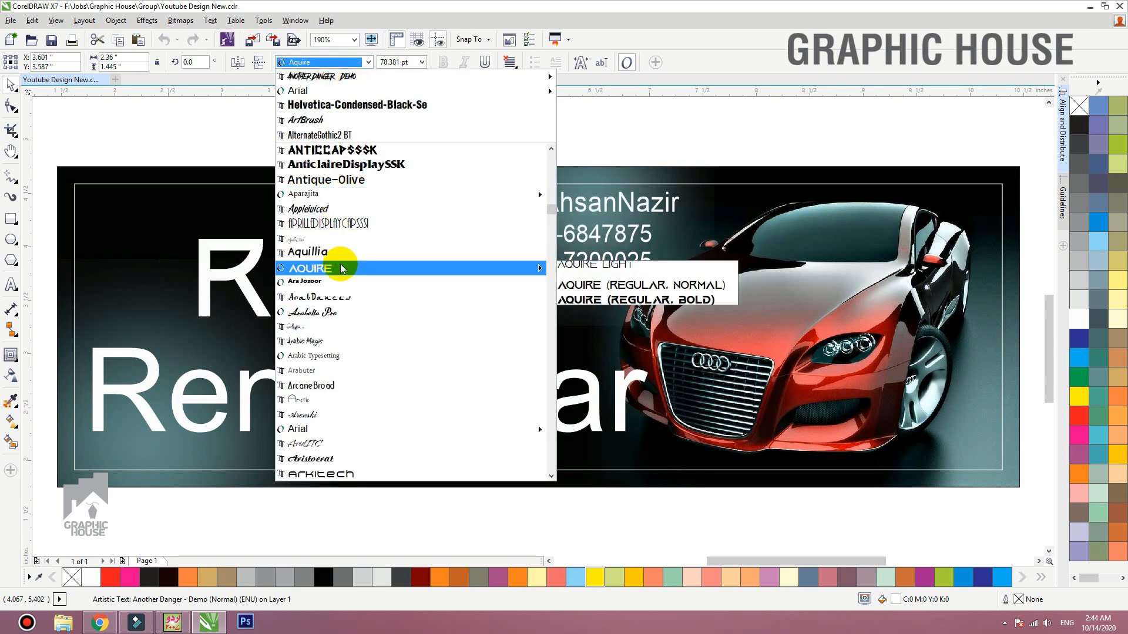
{"action": "left_click", "coordinate": [342, 268]}
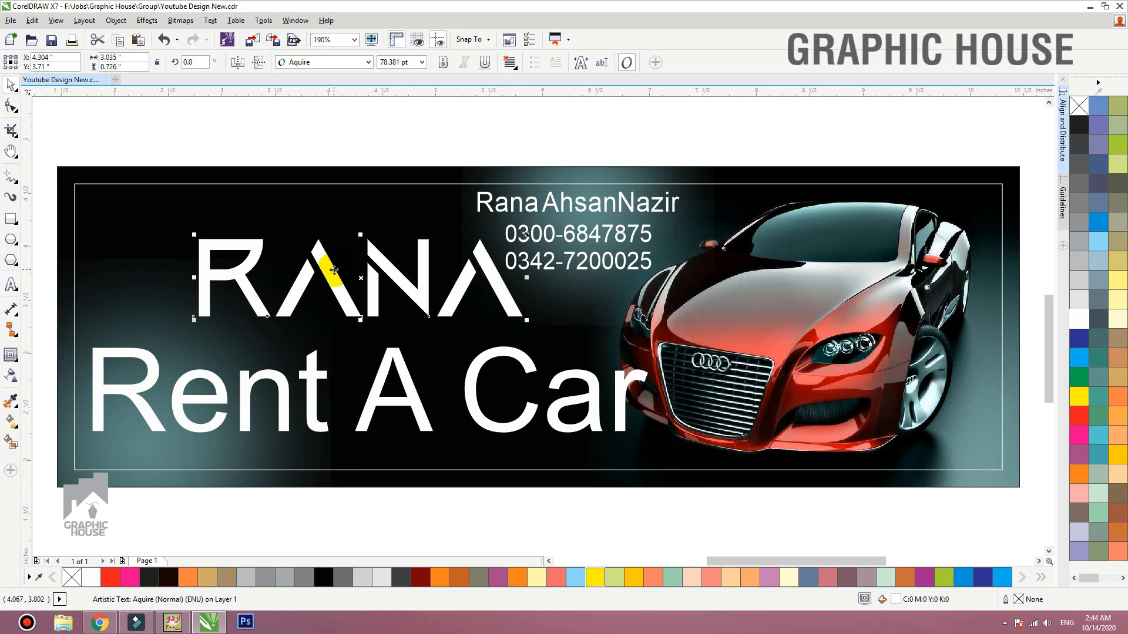
{"action": "left_click_drag", "start_coordinate": [334, 270], "coordinate": [277, 293]}
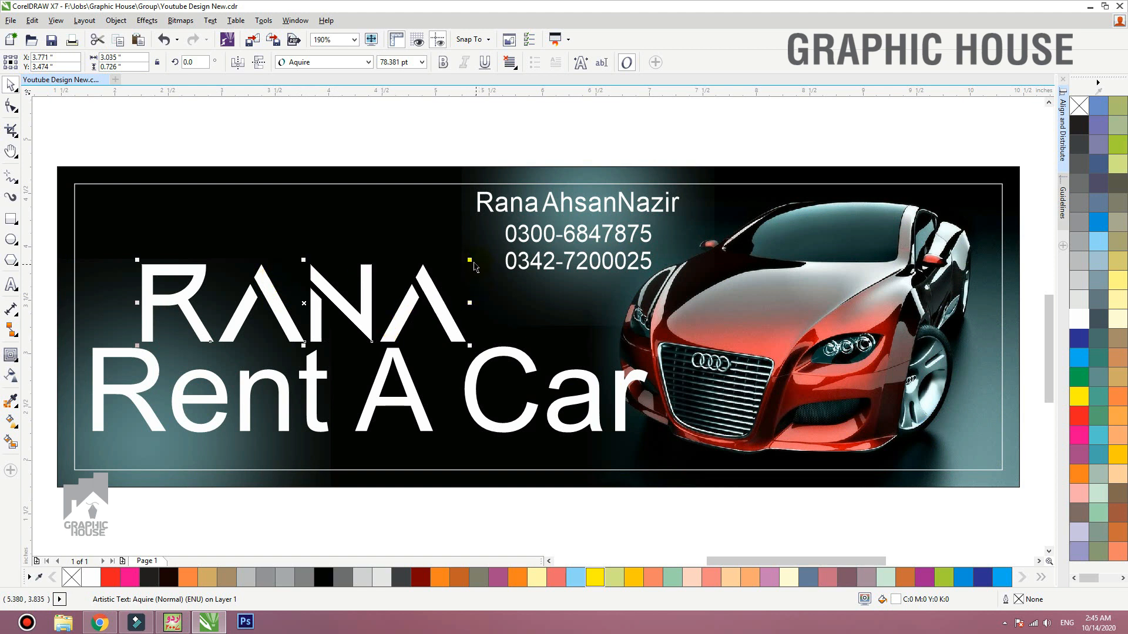
{"action": "left_click_drag", "start_coordinate": [471, 261], "coordinate": [517, 199]}
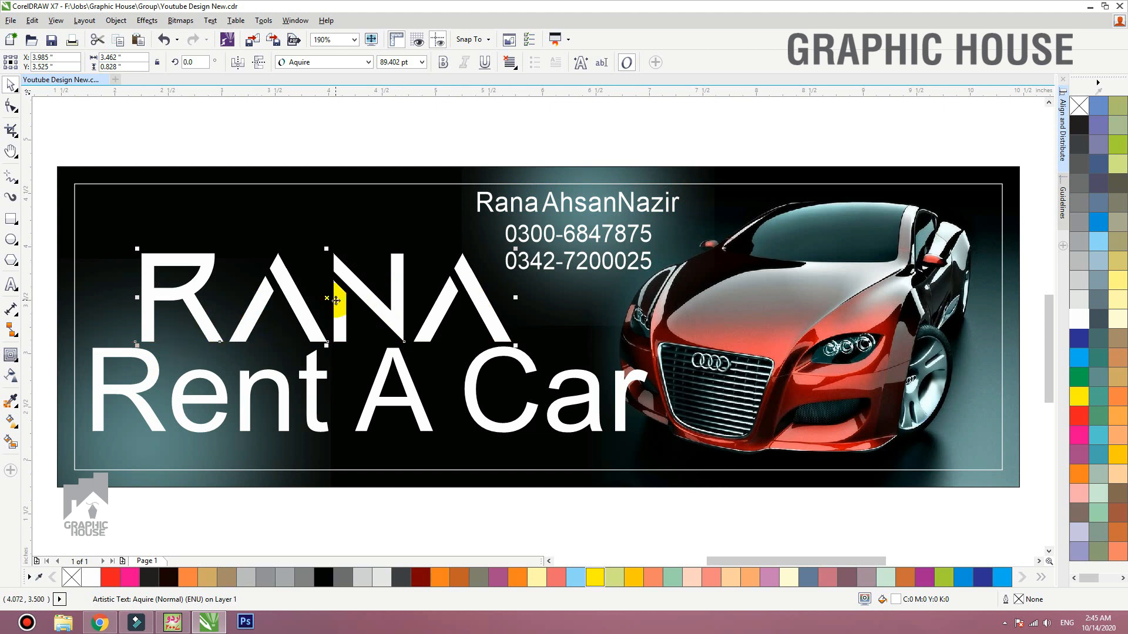
Step: Set "Rent A Car" in bold Helvetica LT Std Cond
{"action": "left_click", "coordinate": [397, 362]}
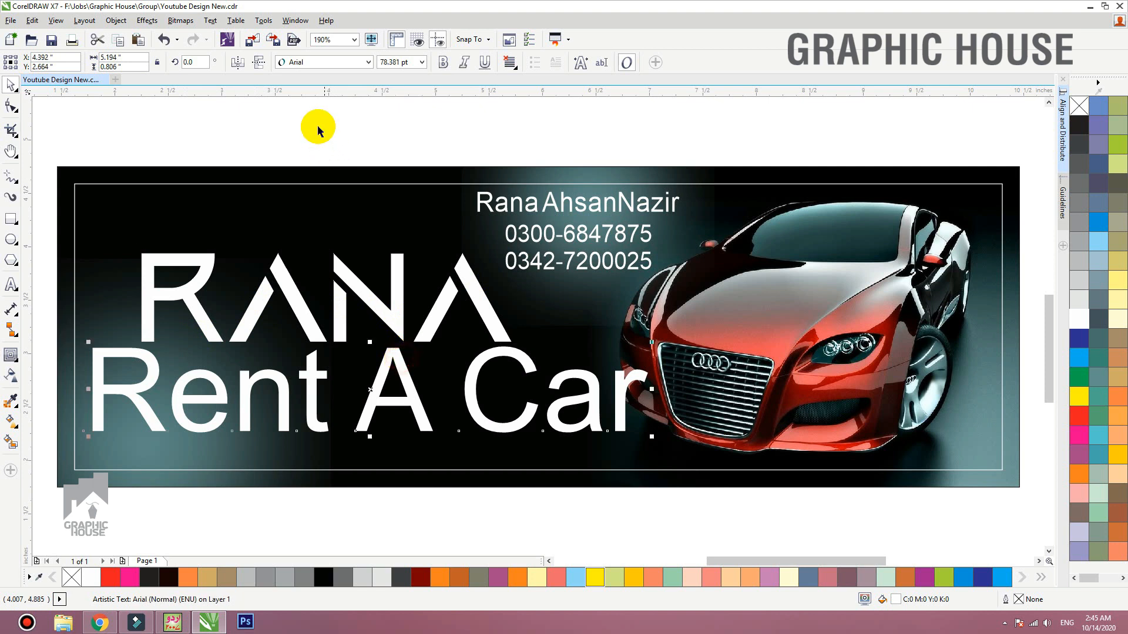
{"action": "left_click", "coordinate": [317, 63]}
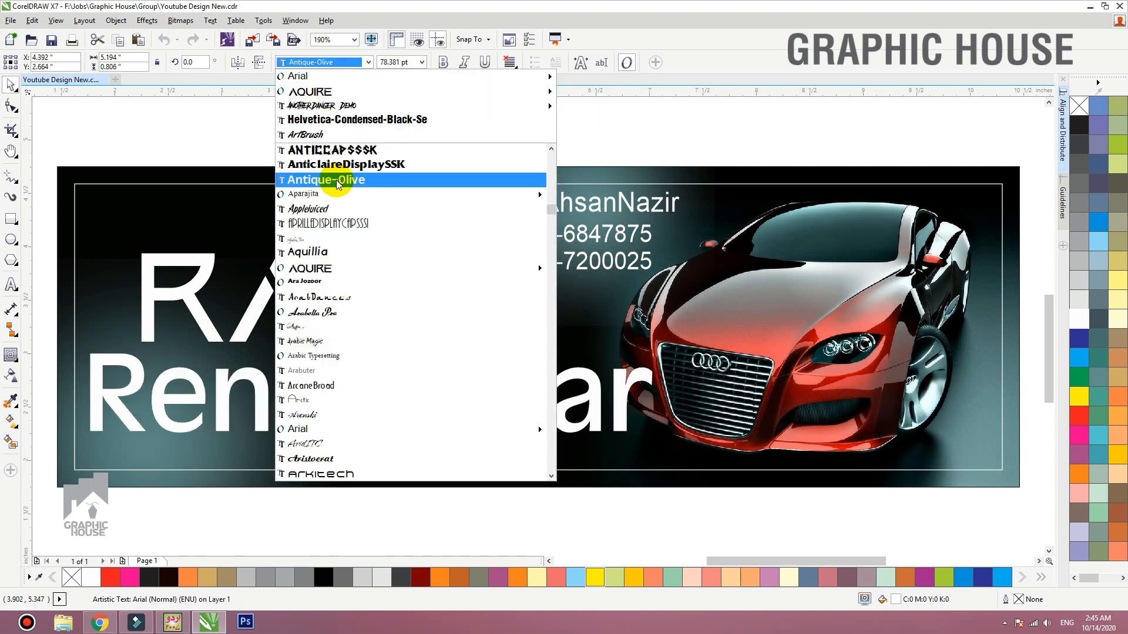
{"action": "scroll", "coordinate": [336, 276], "scroll_direction": "down", "scroll_amount": 4}
{"action": "scroll", "coordinate": [333, 370], "scroll_direction": "down", "scroll_amount": 1}
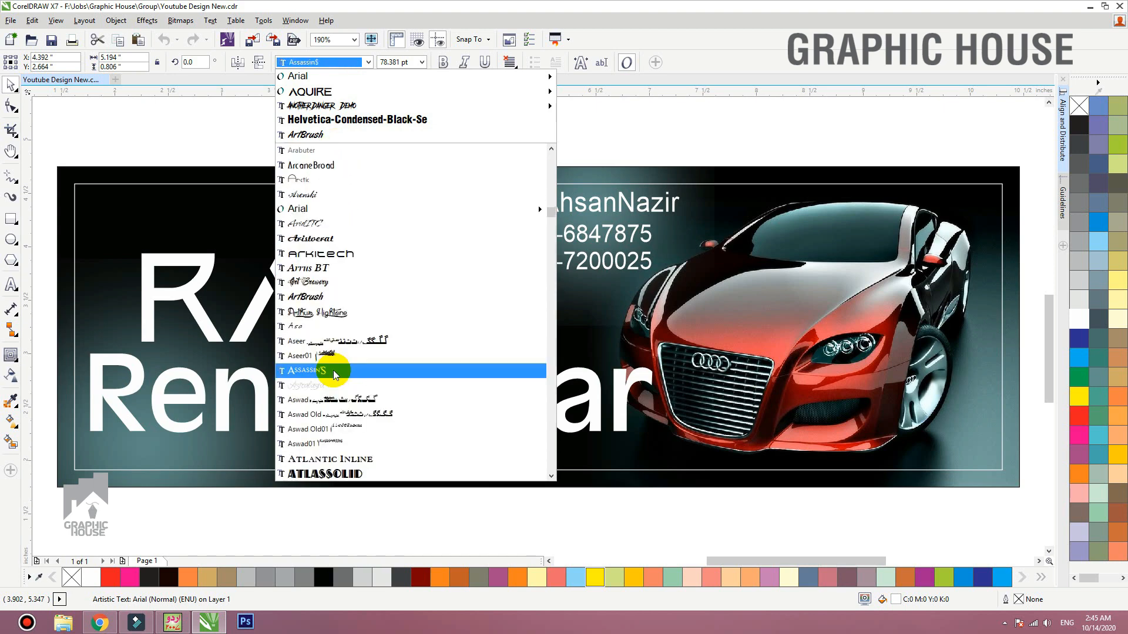
{"action": "type", "text": "helv"}
{"action": "left_click", "coordinate": [360, 170]}
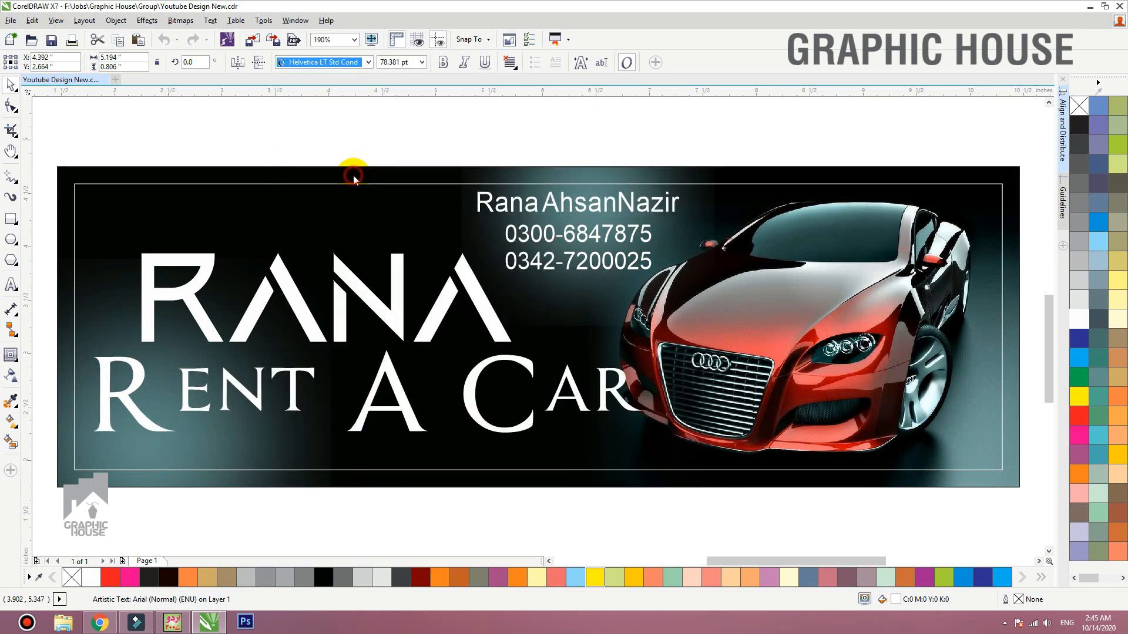
{"action": "left_click", "coordinate": [442, 62]}
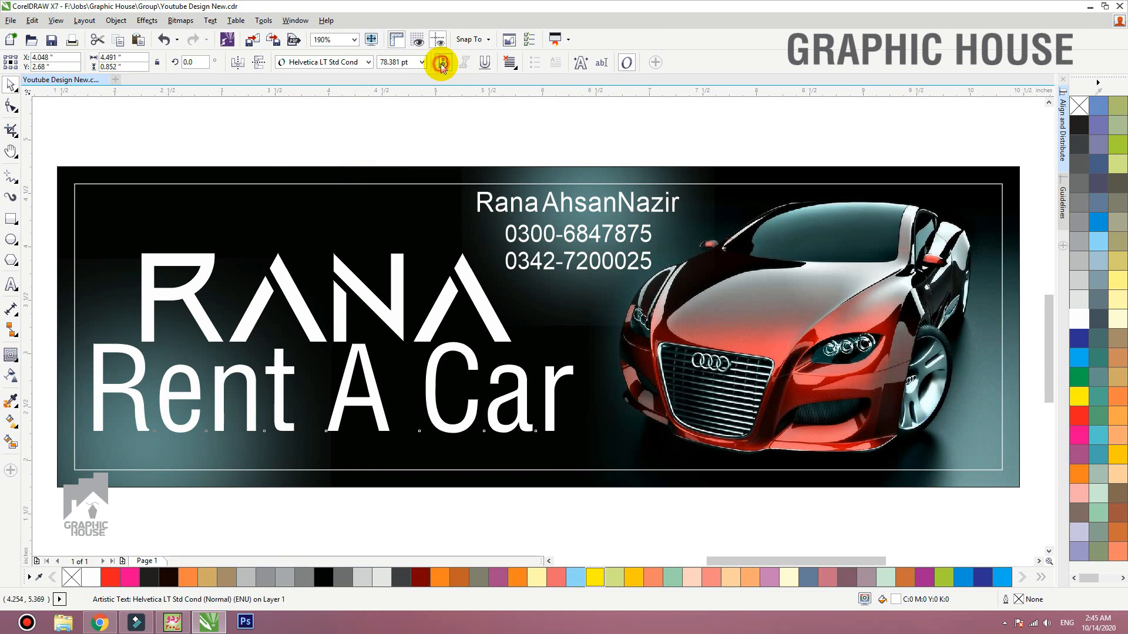
Step: Shrink "Rent A Car" to about 34 pt, centre it with "Rana" and move both lines slightly down on the banner
{"action": "left_click_drag", "start_coordinate": [595, 342], "coordinate": [404, 382]}
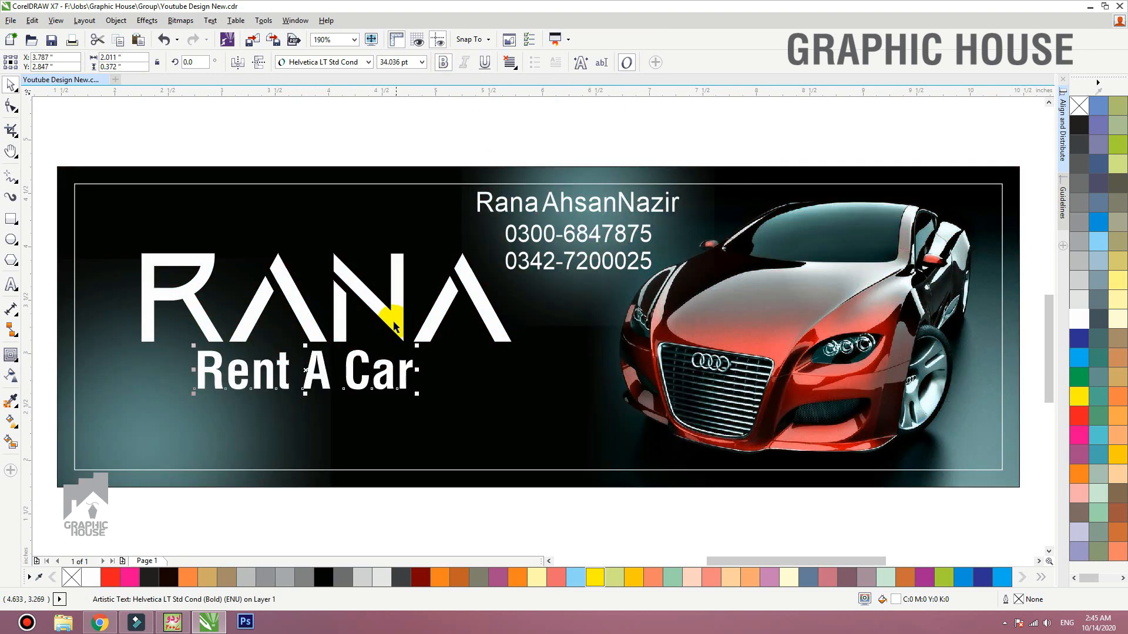
{"action": "left_click", "coordinate": [397, 322], "text": "shift"}
{"action": "key", "text": "c"}
{"action": "left_click_drag", "start_coordinate": [397, 312], "coordinate": [397, 338]}
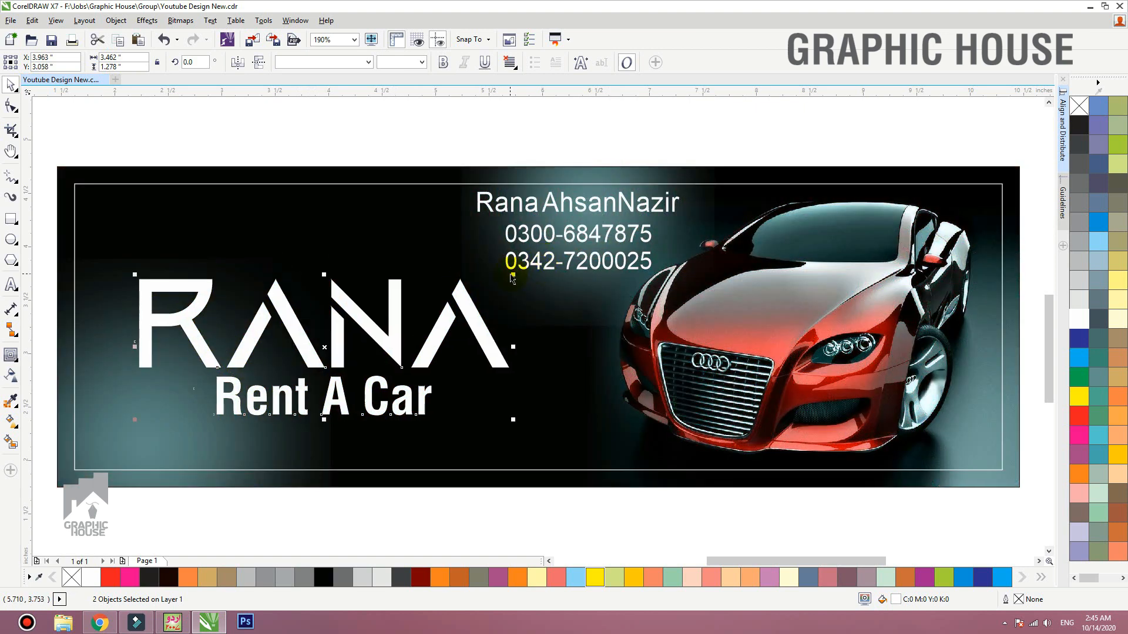
Step: Enlarge both title lines together so "Rana" is about 3.9 in wide, and change "Rent A Car" to uppercase
{"action": "left_click_drag", "start_coordinate": [518, 271], "coordinate": [541, 262]}
{"action": "left_click", "coordinate": [413, 334]}
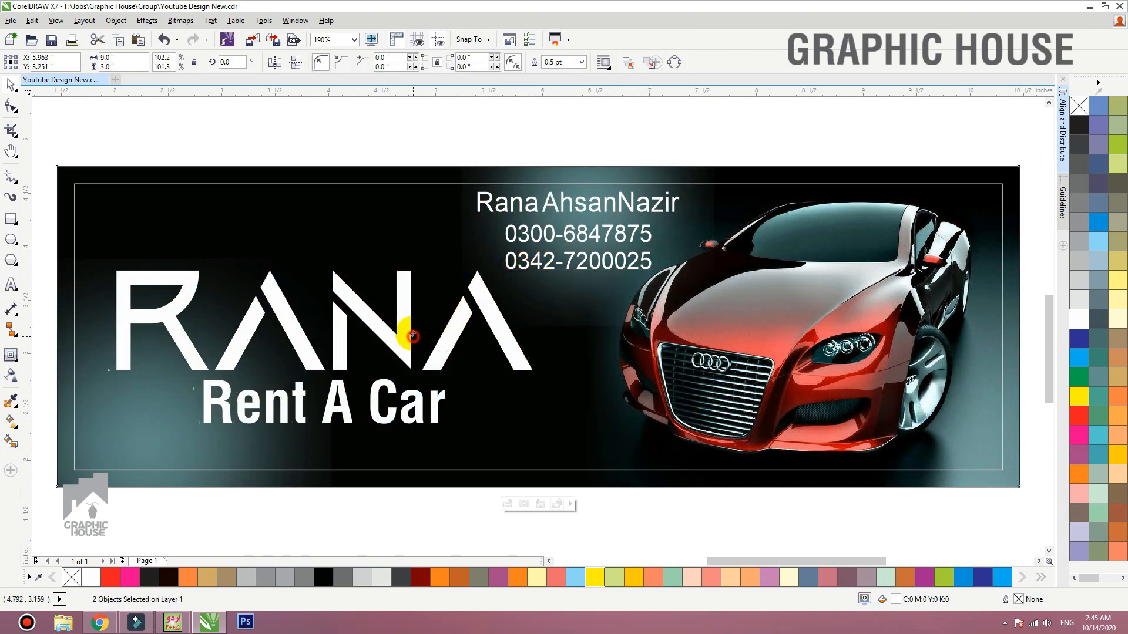
{"action": "left_click", "coordinate": [396, 414]}
{"action": "key", "text": "ctrl+z"}
{"action": "left_click", "coordinate": [403, 413]}
{"action": "key", "text": "shift+F3"}
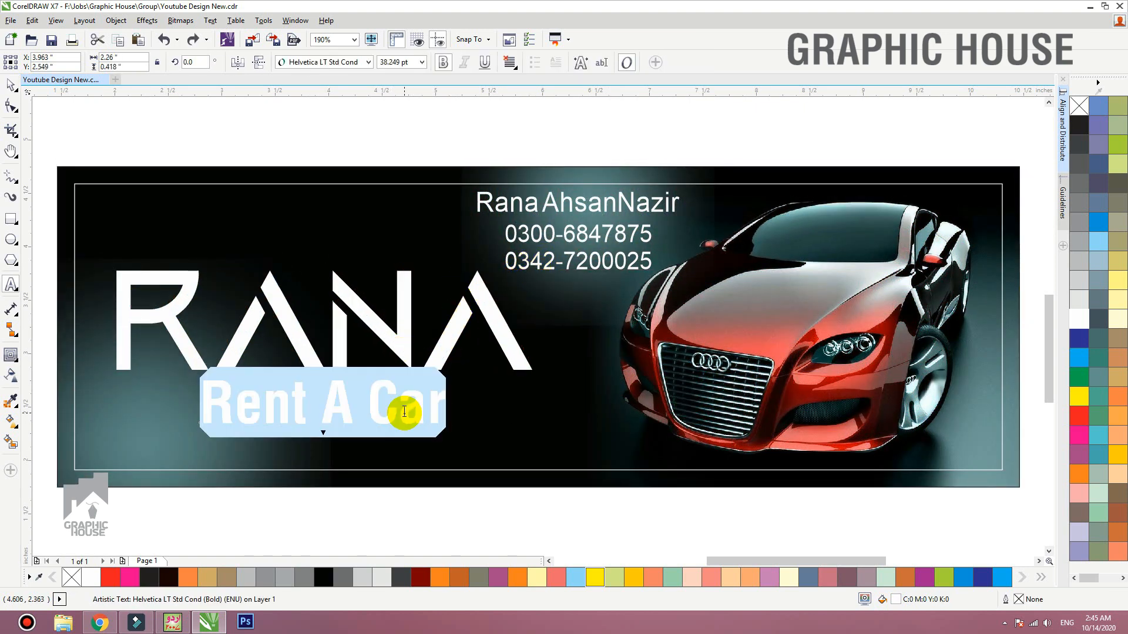
{"action": "key", "text": "Down"}
{"action": "key", "text": "Return"}
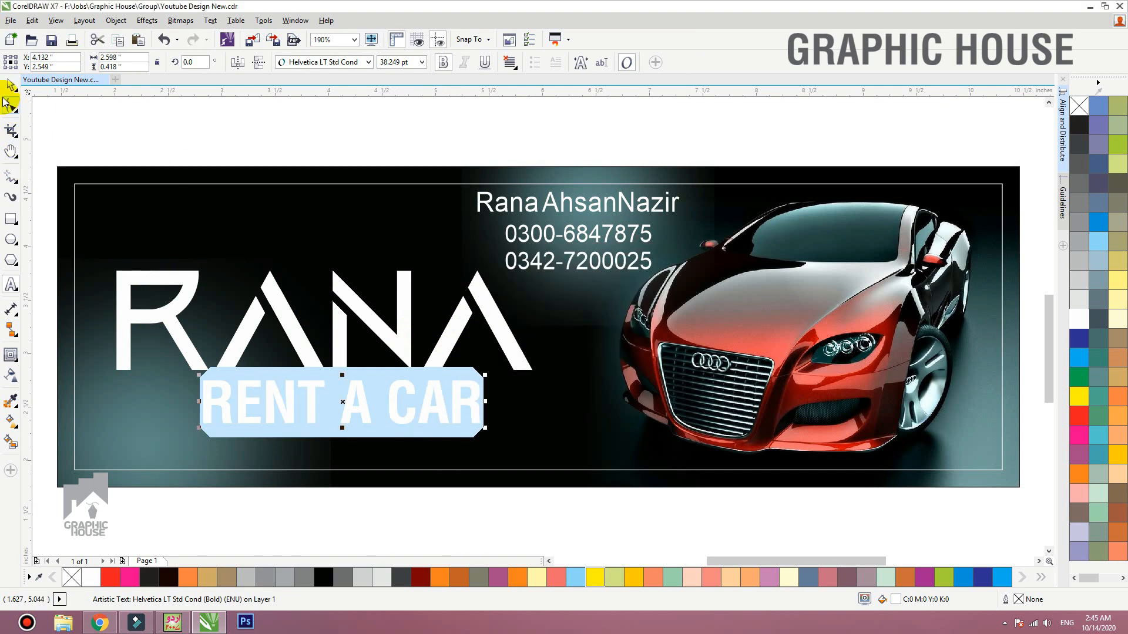
Step: Widen the letter spacing of "RENT A CAR" and centre it horizontally under "RANA"
{"action": "left_click", "coordinate": [9, 91]}
{"action": "left_click_drag", "start_coordinate": [486, 429], "coordinate": [595, 432]}
{"action": "key", "text": "space"}
{"action": "left_click_drag", "start_coordinate": [555, 378], "coordinate": [518, 355]}
{"action": "left_click", "coordinate": [517, 365], "text": "shift"}
{"action": "key", "text": "c"}
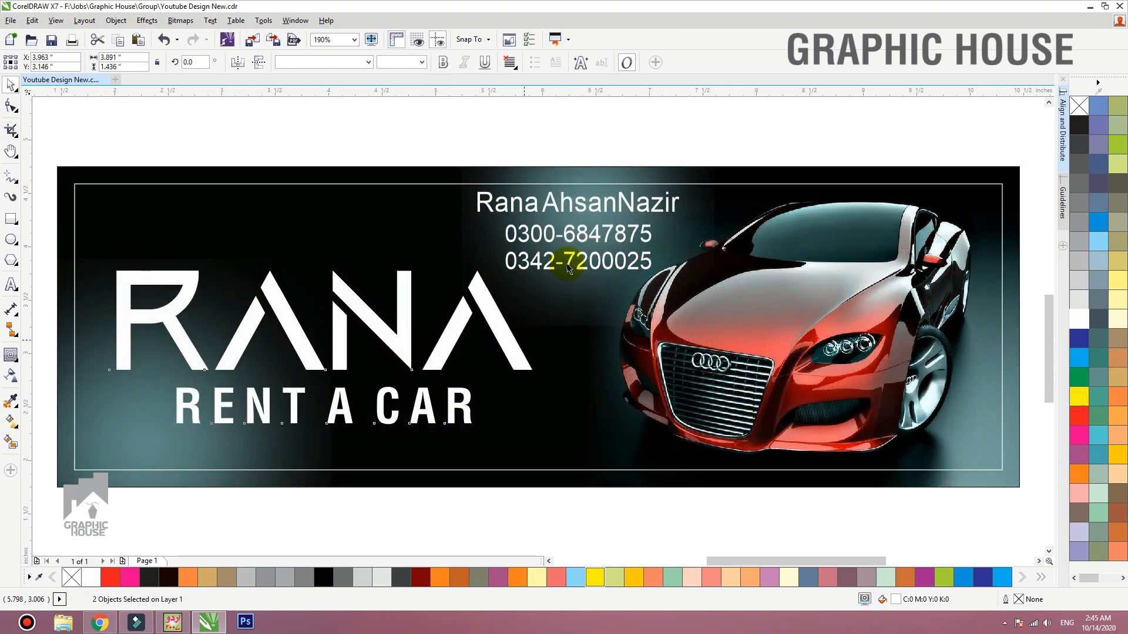
Step: Set the two phone numbers in the Helvetica LT Std Cond font
{"action": "left_click", "coordinate": [571, 263]}
{"action": "left_click", "coordinate": [306, 62]}
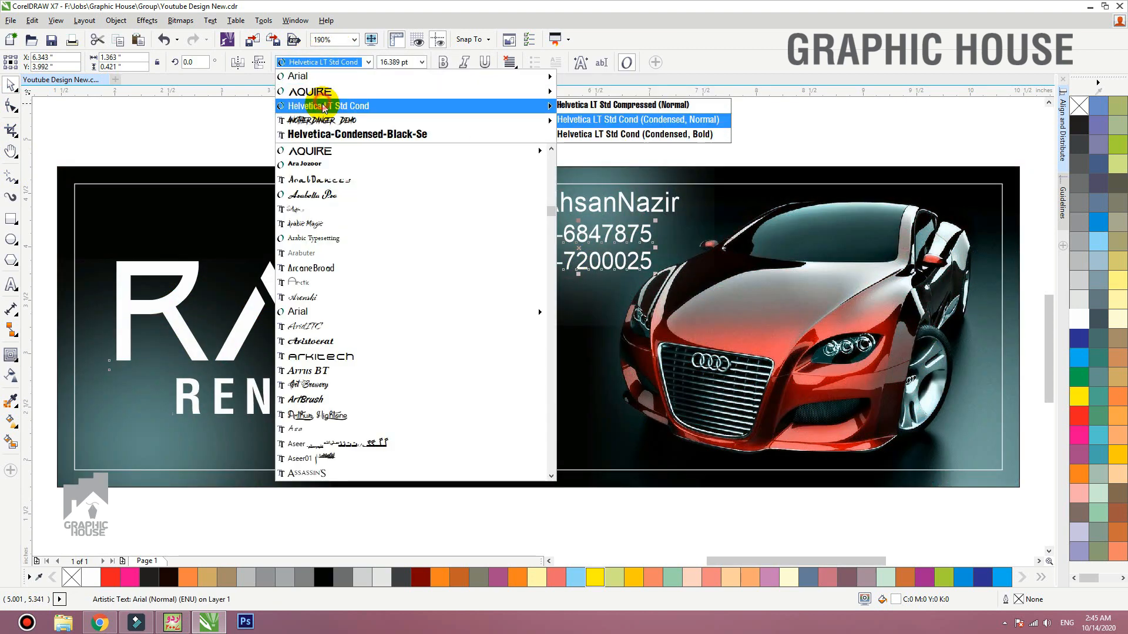
{"action": "left_click", "coordinate": [332, 105]}
Step: Try the Aquire font on the contact name above the phone numbers
{"action": "left_click", "coordinate": [513, 199]}
{"action": "left_click", "coordinate": [326, 62]}
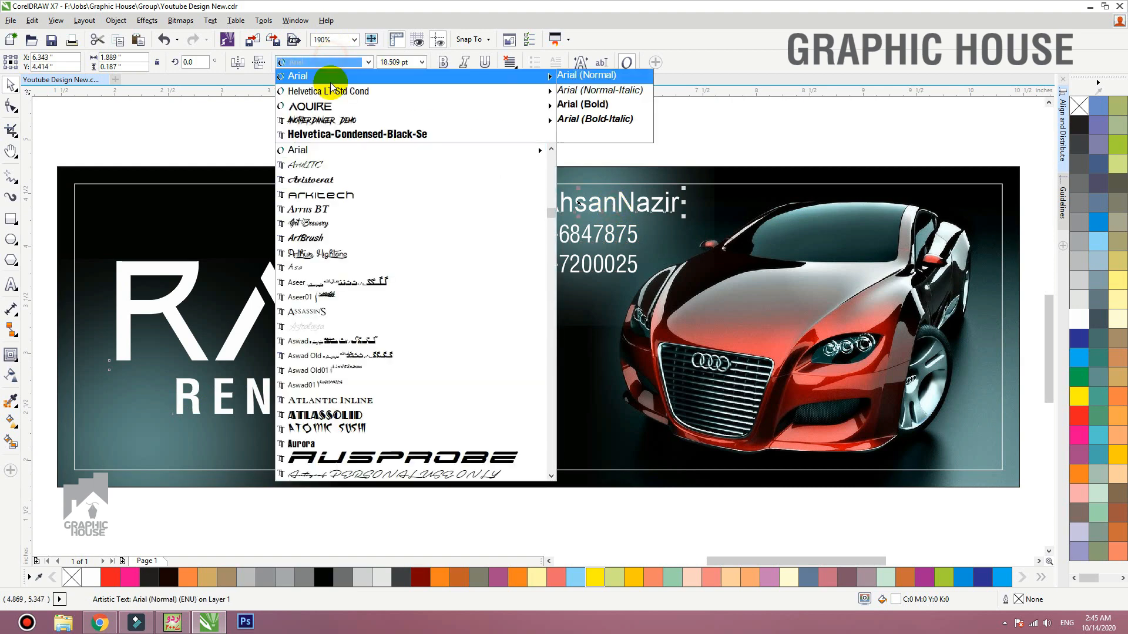
{"action": "left_click", "coordinate": [330, 109]}
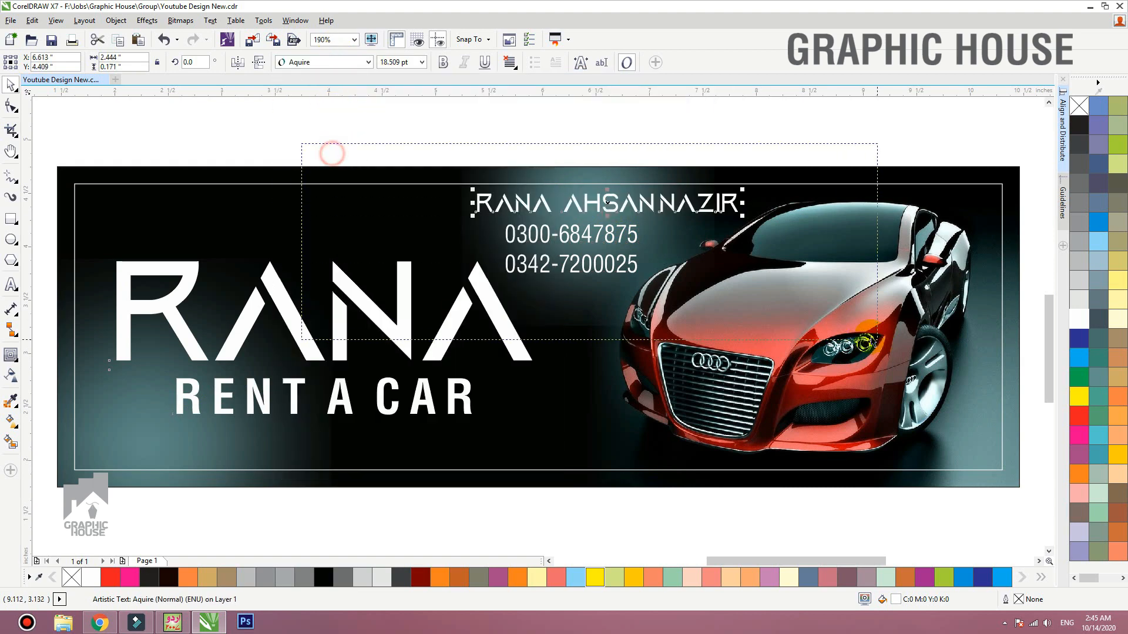
Step: Set the contact name in the Arabella Pro font and widen the gap before its last word
{"action": "scroll", "coordinate": [657, 128], "scroll_direction": "up", "scroll_amount": 2}
{"action": "left_click", "coordinate": [325, 62]}
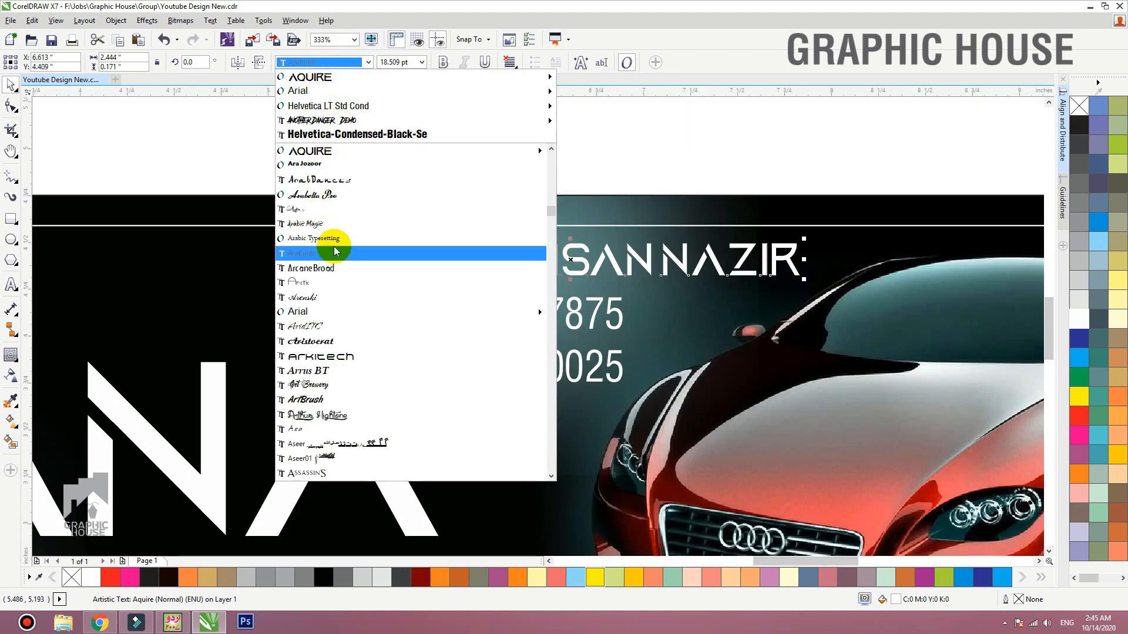
{"action": "left_click", "coordinate": [332, 195]}
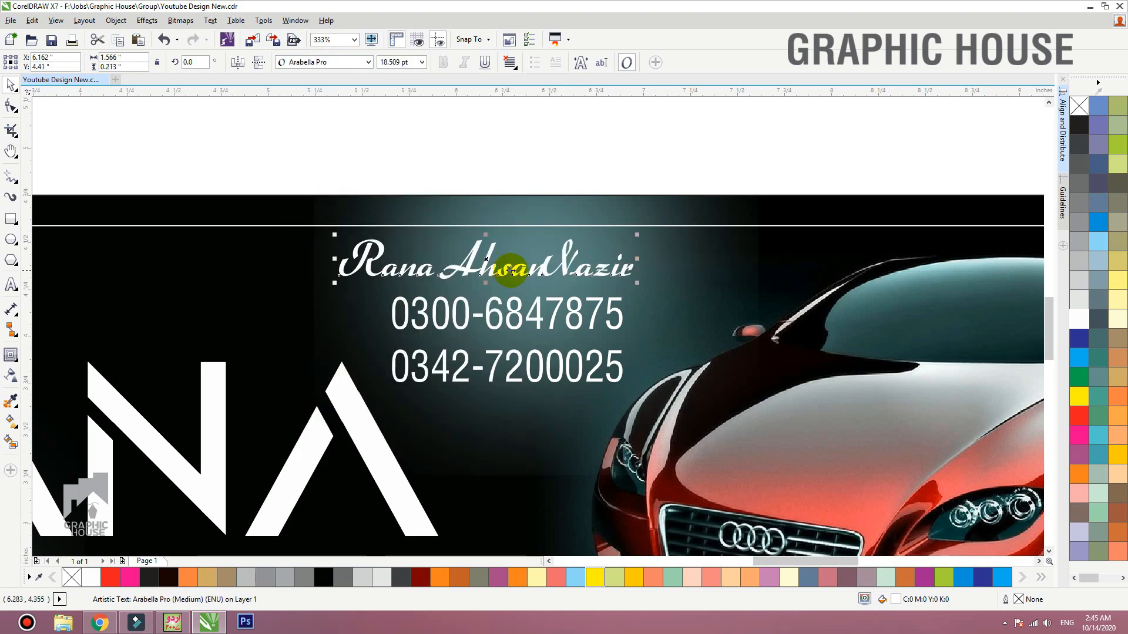
{"action": "left_click_drag", "start_coordinate": [512, 259], "coordinate": [516, 271]}
{"action": "key", "text": "F10"}
{"action": "left_click_drag", "start_coordinate": [662, 267], "coordinate": [548, 272]}
Step: Tighten the line spacing between the two phone numbers and make them bold
{"action": "left_click", "coordinate": [541, 317]}
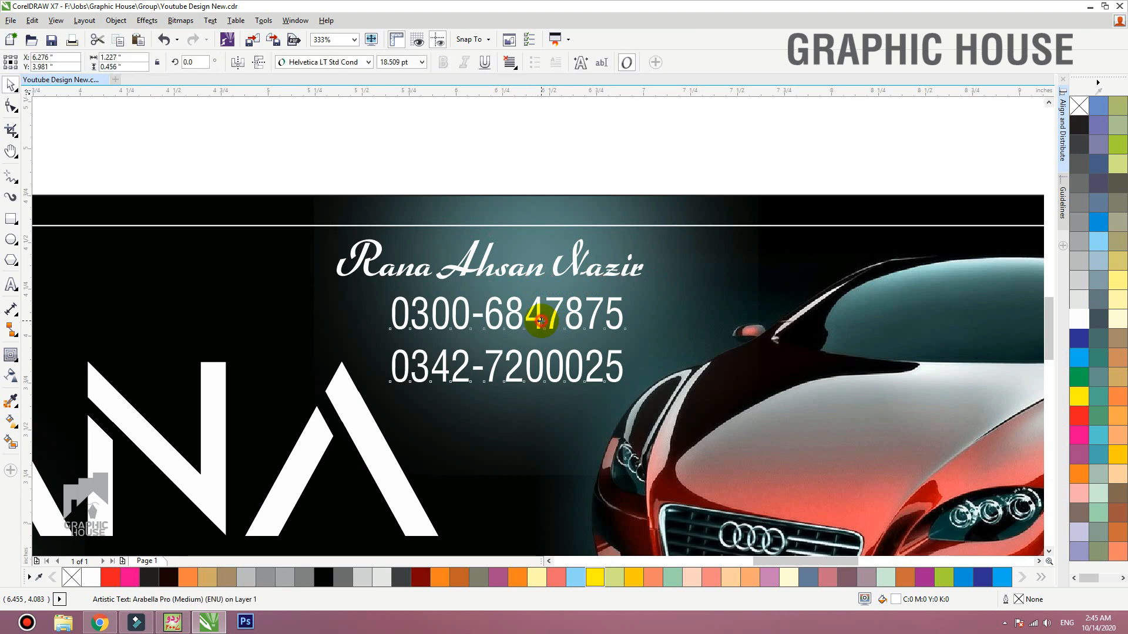
{"action": "key", "text": "F10"}
{"action": "mouse_move", "coordinate": [388, 390]}
{"action": "left_mouse_down"}
{"action": "mouse_move", "coordinate": [394, 359]}
{"action": "mouse_move", "coordinate": [389, 369]}
{"action": "left_mouse_up"}
{"action": "key", "text": "space"}
{"action": "left_click", "coordinate": [442, 63]}
{"action": "left_click", "coordinate": [570, 147]}
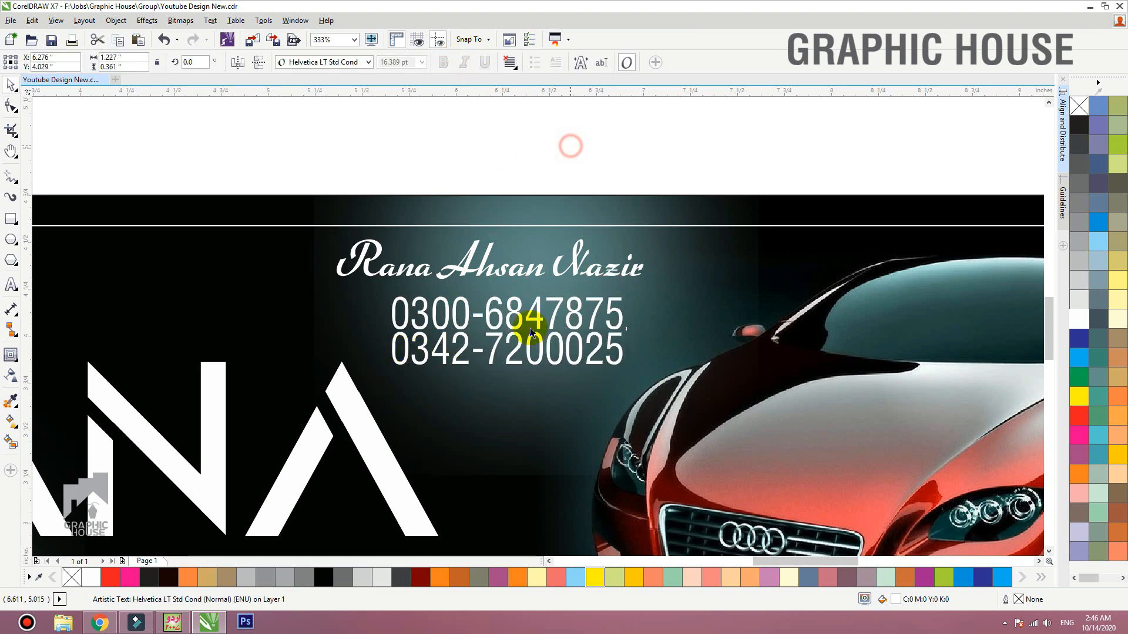
{"action": "left_click", "coordinate": [511, 328]}
{"action": "left_click", "coordinate": [443, 63]}
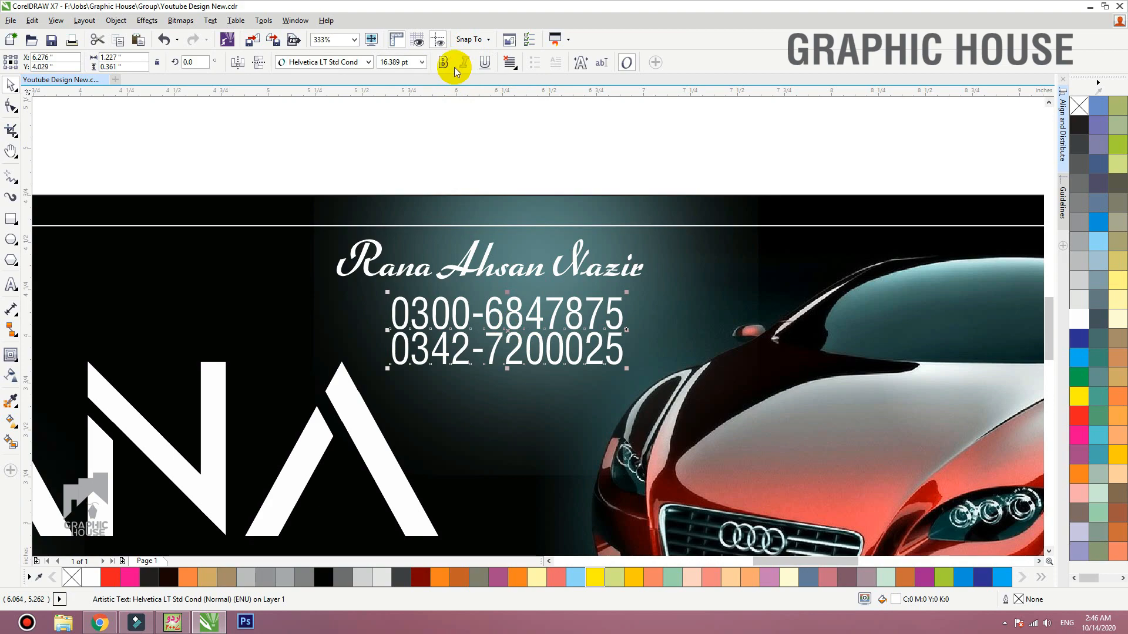
Step: Right-align the contact name with the phone numbers and move them slightly up and right, close below the banner's top border
{"action": "left_click", "coordinate": [617, 272], "text": "shift"}
{"action": "key", "text": "r"}
{"action": "mouse_move", "coordinate": [614, 268]}
{"action": "left_mouse_down"}
{"action": "mouse_move", "coordinate": [631, 252]}
{"action": "mouse_move", "coordinate": [622, 265]}
{"action": "left_mouse_up"}
{"action": "left_click", "coordinate": [634, 171]}
{"action": "left_click", "coordinate": [626, 254]}
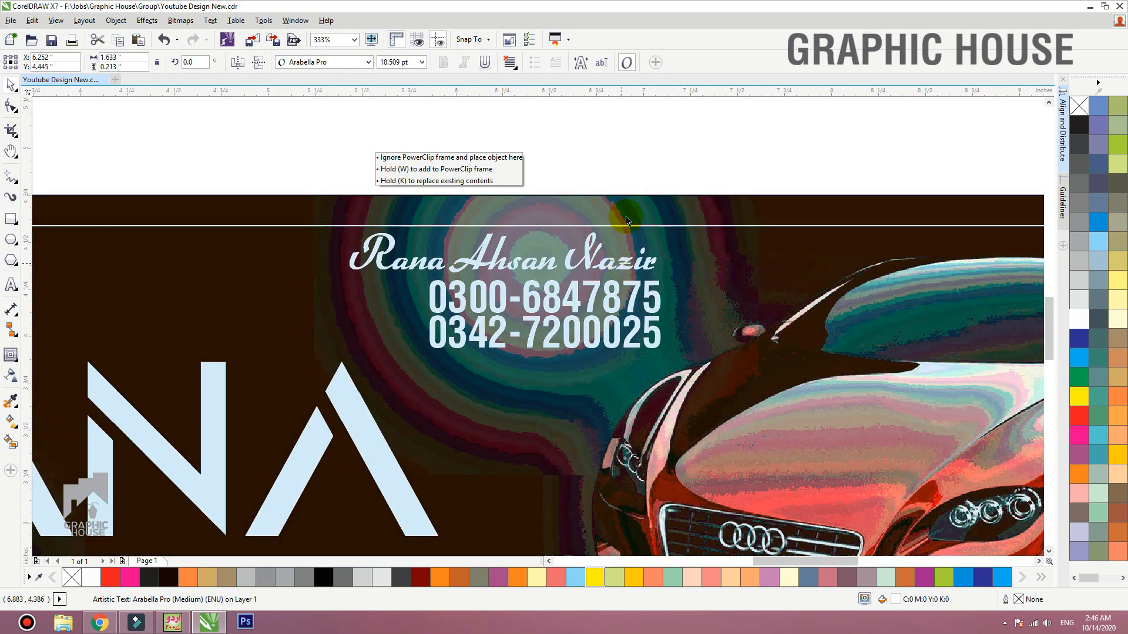
Step: Remove the outline from the banner's background rectangle
{"action": "left_click", "coordinate": [636, 205]}
{"action": "key", "text": "shift+F2"}
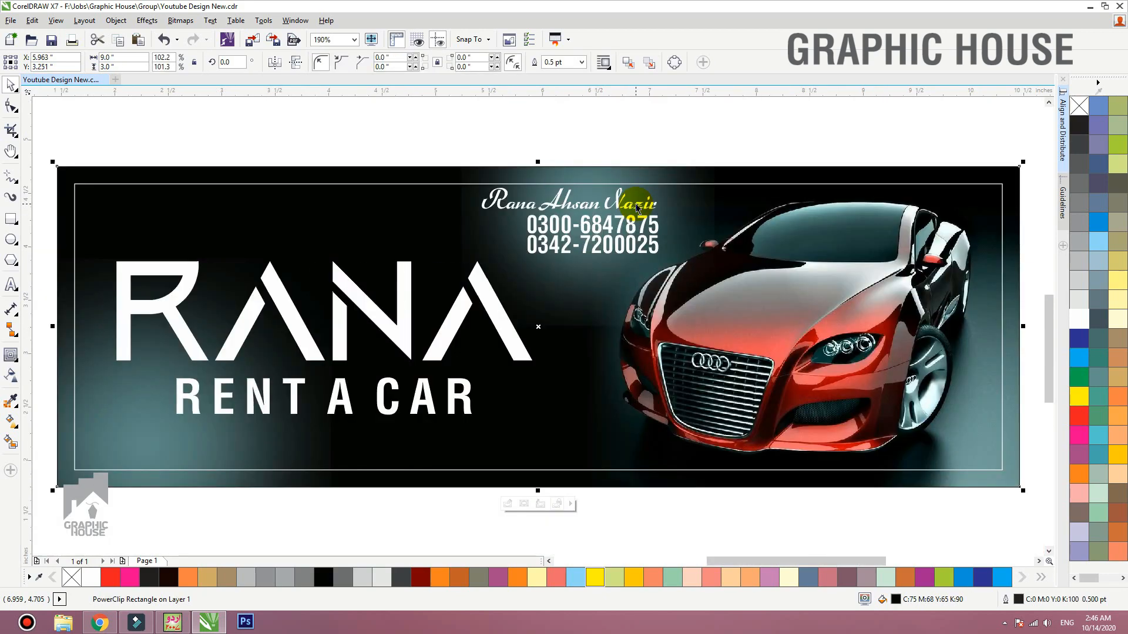
{"action": "right_click", "coordinate": [1080, 106]}
{"action": "left_click", "coordinate": [798, 126]}
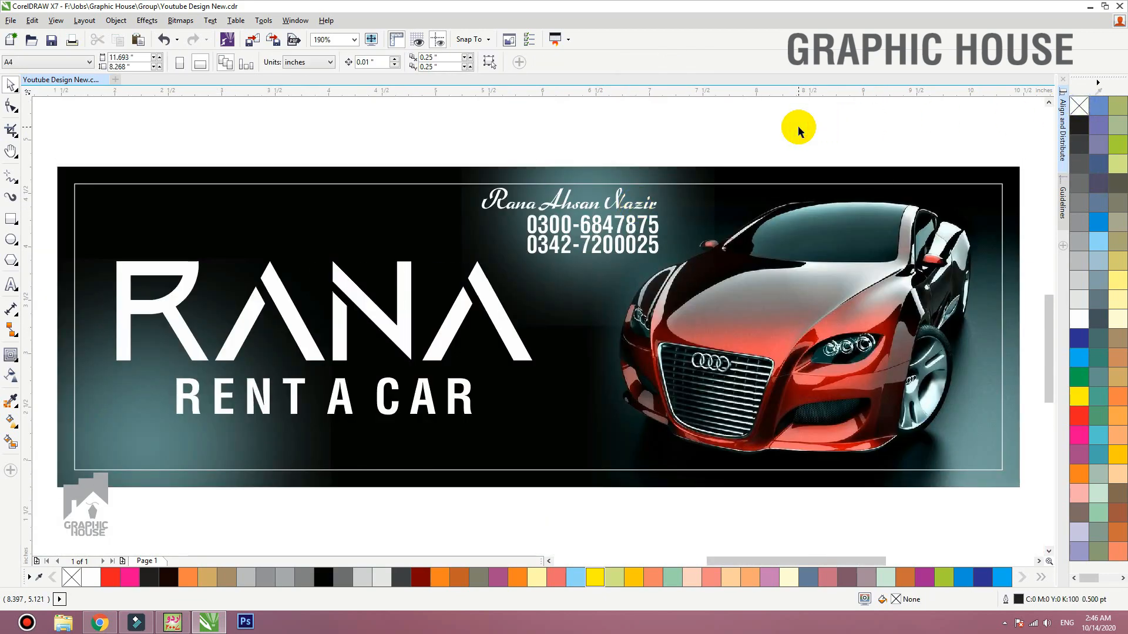
Step: Make "RANA" bold, centre "RENT A CAR" under it again and move both lines slightly up
{"action": "left_click", "coordinate": [448, 335]}
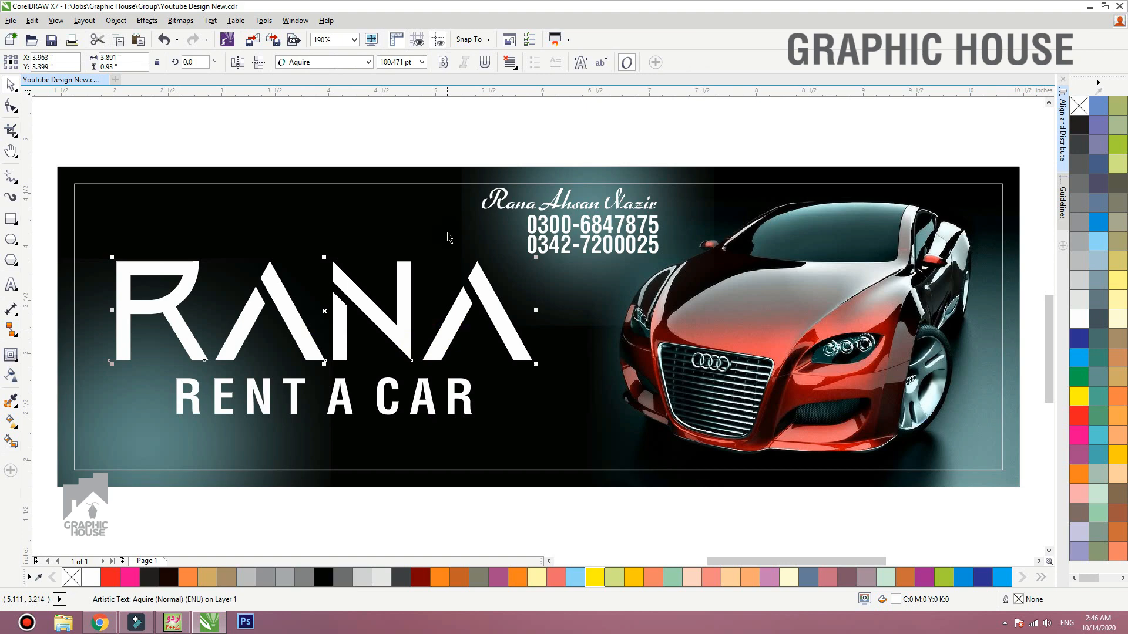
{"action": "left_click", "coordinate": [439, 67]}
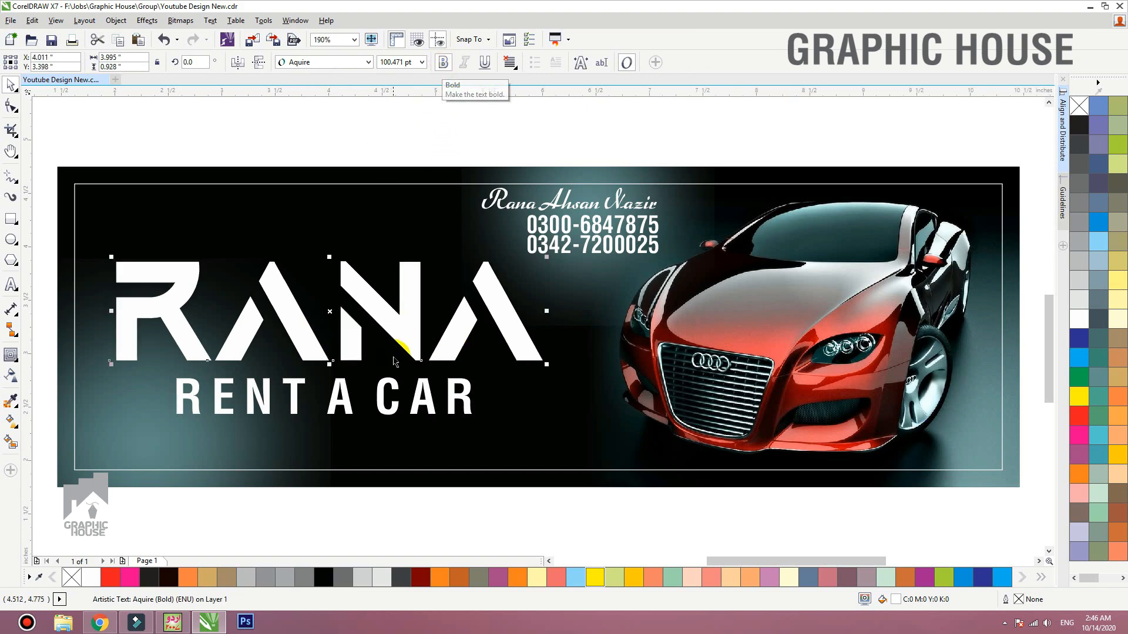
{"action": "left_click", "coordinate": [385, 392]}
{"action": "left_click", "coordinate": [408, 335], "text": "shift"}
{"action": "key", "text": "c"}
{"action": "left_click_drag", "start_coordinate": [407, 334], "coordinate": [408, 331]}
{"action": "left_click", "coordinate": [396, 490]}
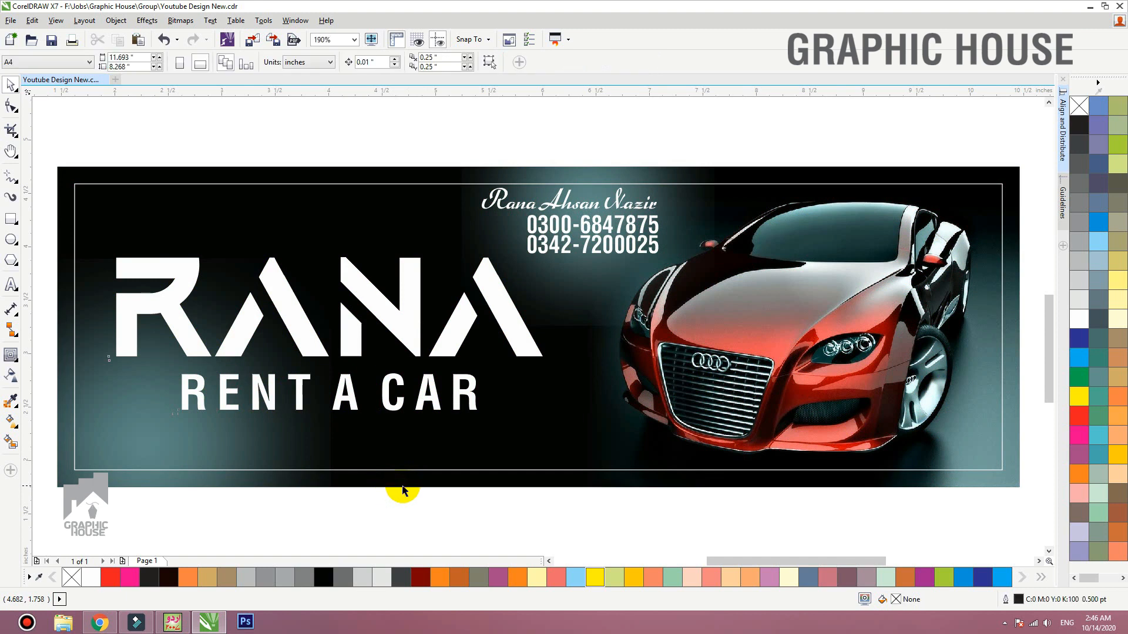
Step: Sample the light red from the car's lower front bumper and fill "RENT A CAR" with it
{"action": "left_click", "coordinate": [738, 433]}
{"action": "left_click", "coordinate": [395, 302]}
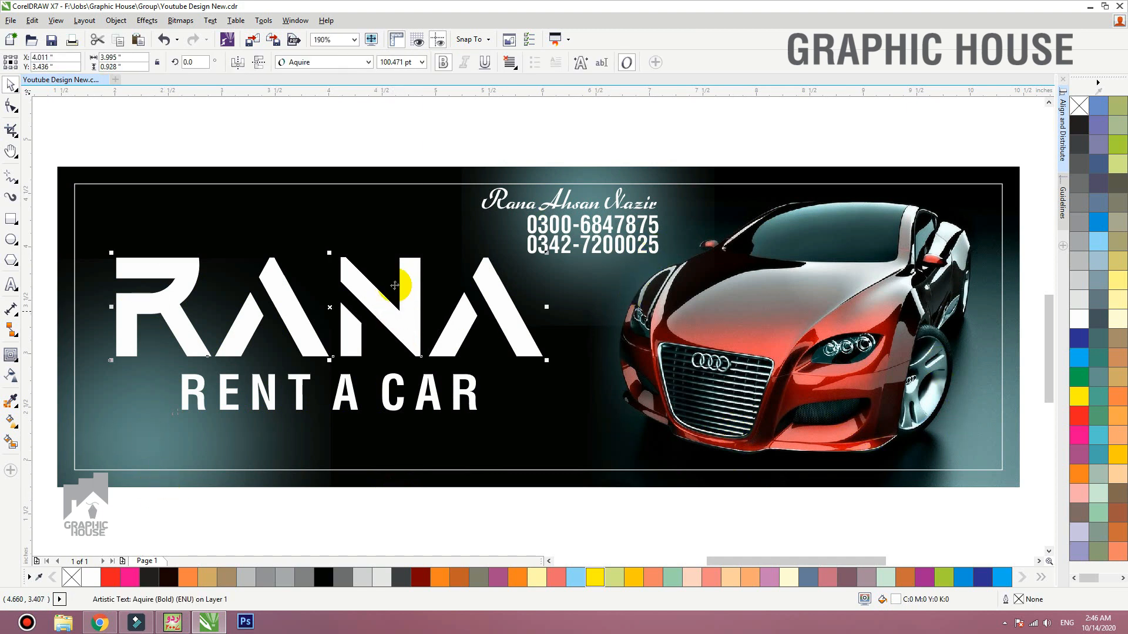
{"action": "left_click", "coordinate": [12, 403]}
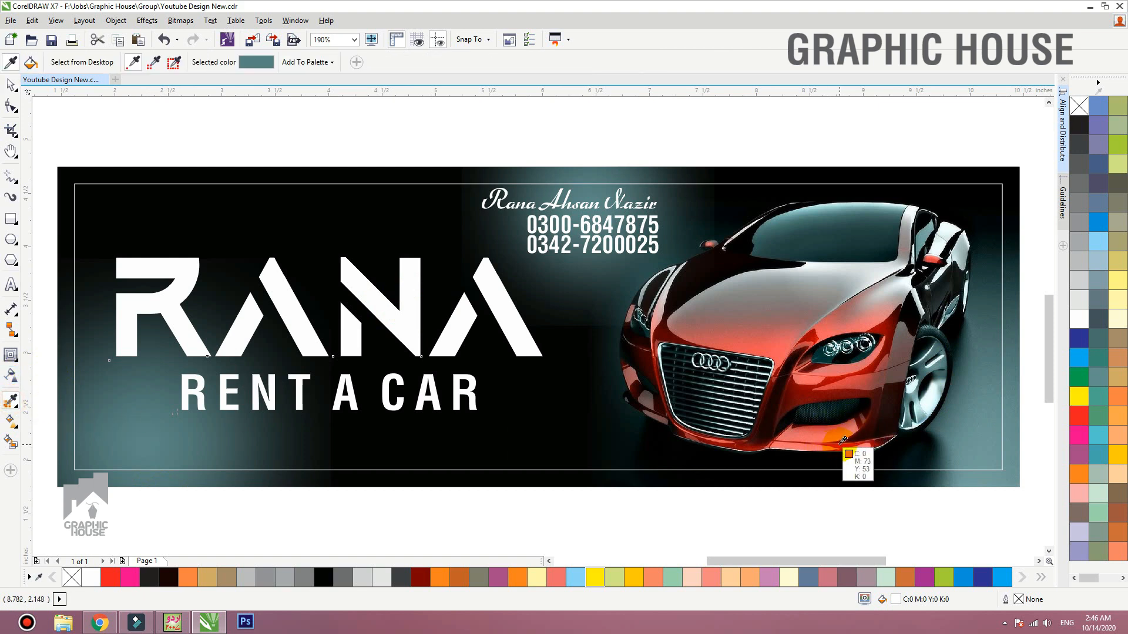
{"action": "left_click", "coordinate": [843, 442]}
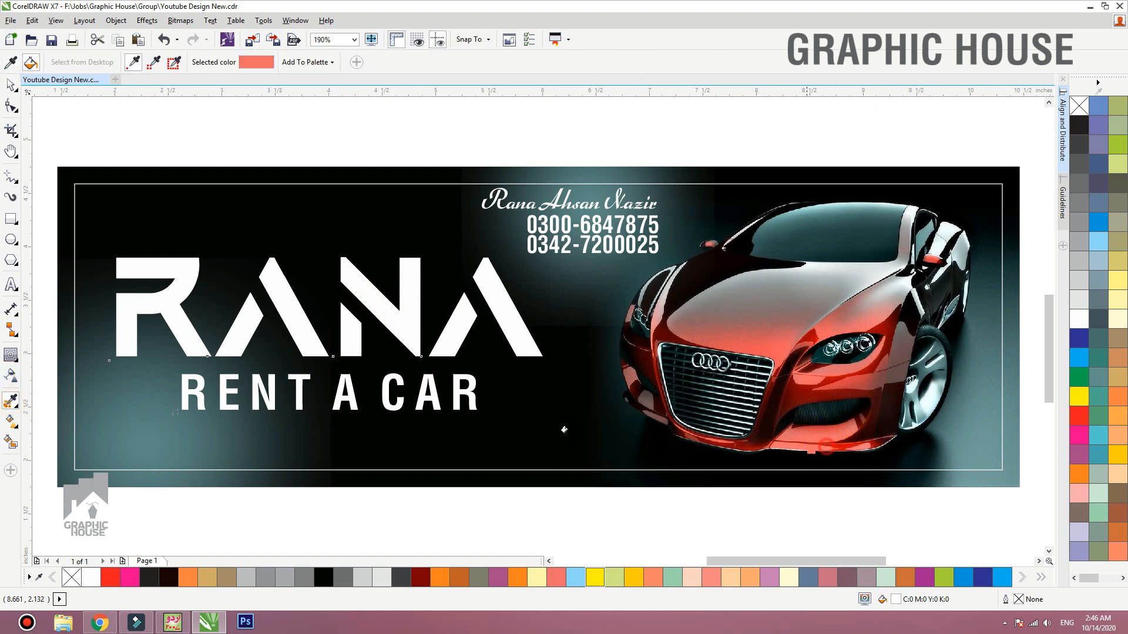
{"action": "left_click", "coordinate": [420, 398]}
{"action": "key", "text": "space"}
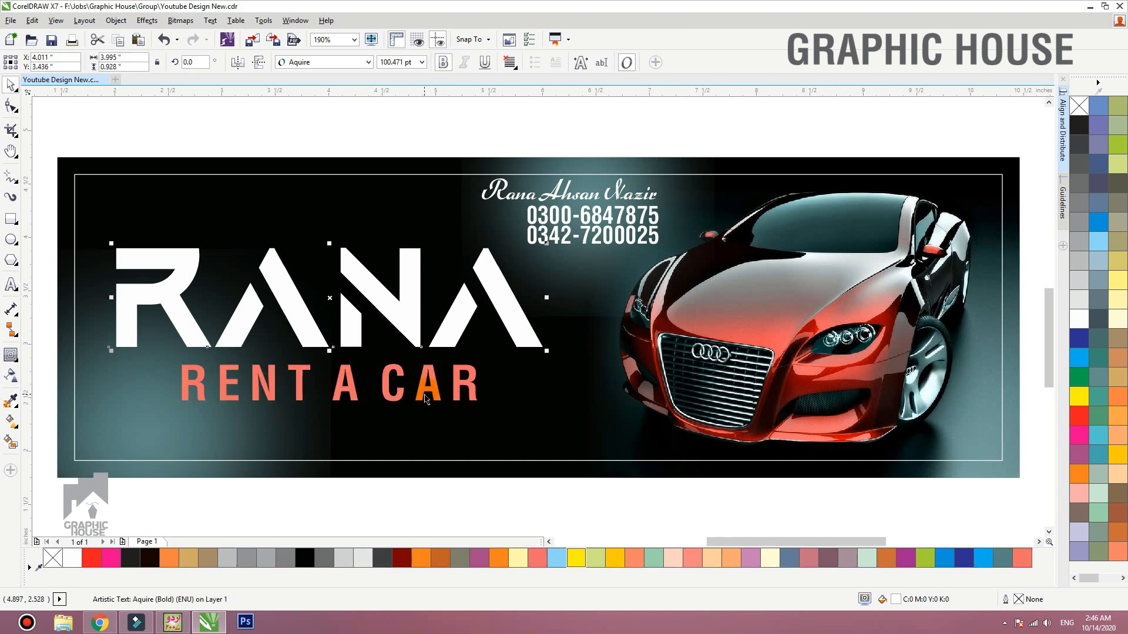
{"action": "left_click", "coordinate": [442, 504]}
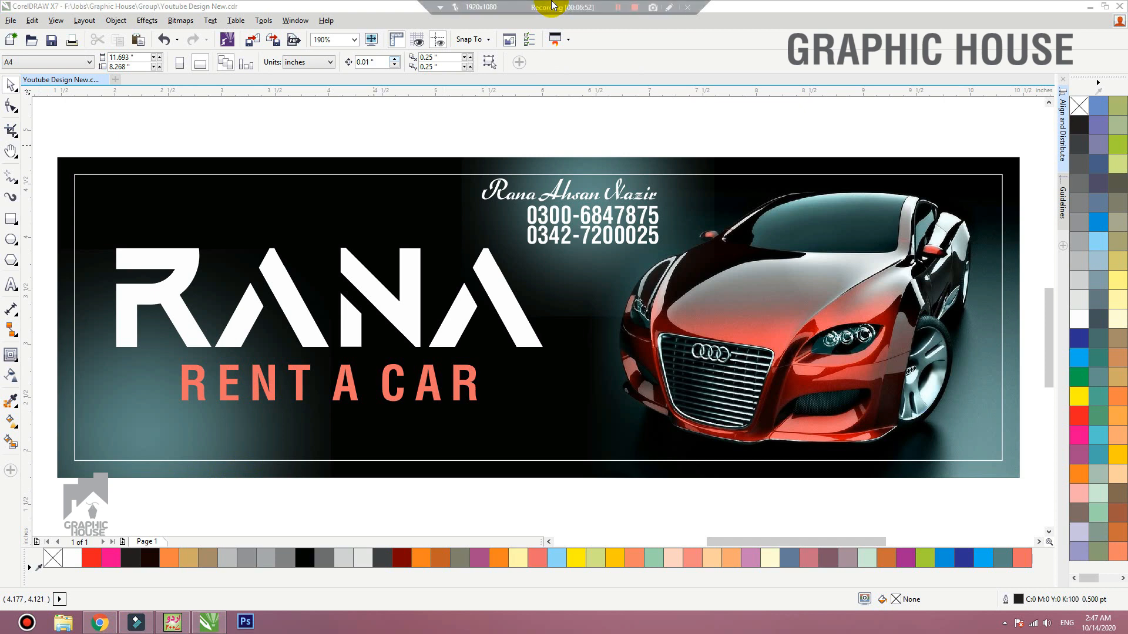
Step: Edit the banner's PowerClip contents, moving the lower-left glow further out towards the corner and the upper glow to the left
{"action": "left_click", "coordinate": [385, 307]}
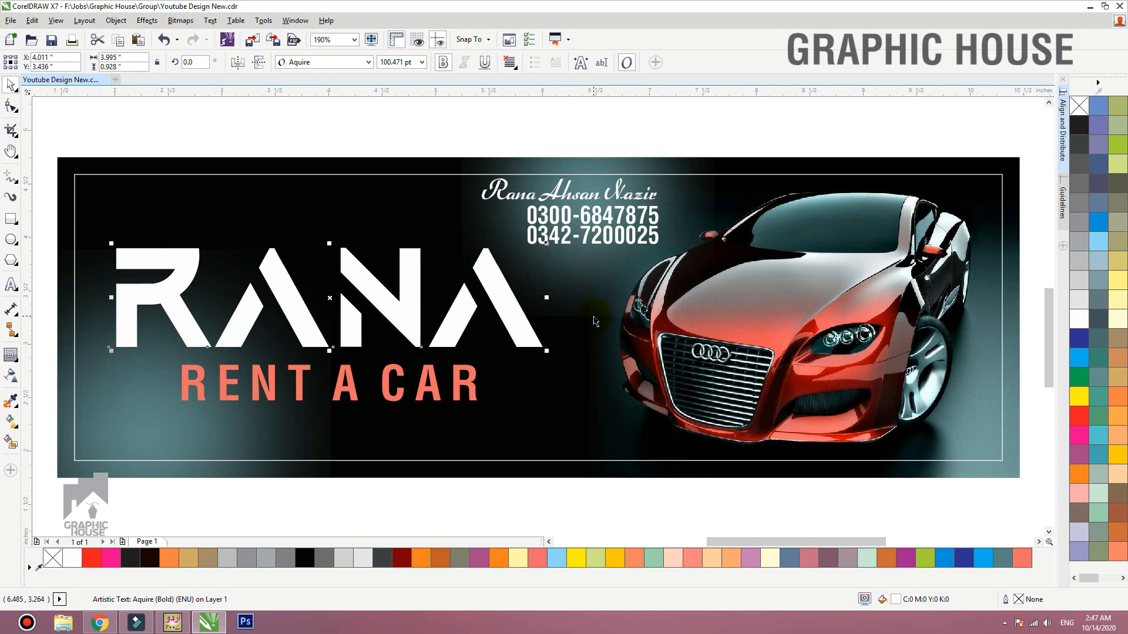
{"action": "left_click", "coordinate": [398, 157]}
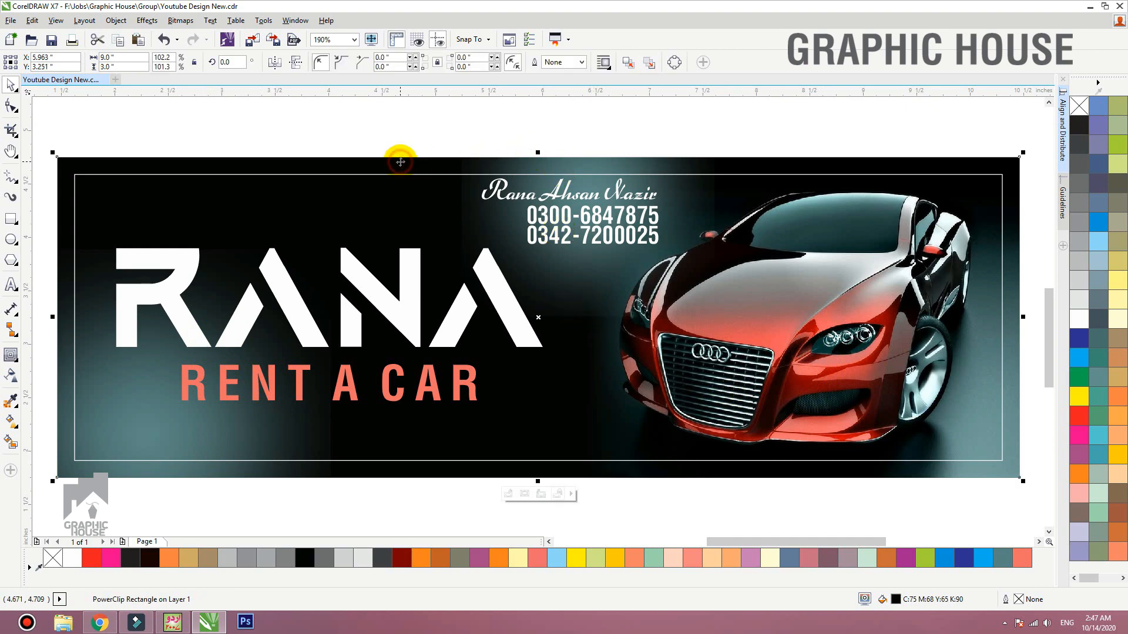
{"action": "key", "text": "Delete"}
{"action": "scroll", "coordinate": [524, 164], "scroll_direction": "down", "scroll_amount": 3}
{"action": "left_click_drag", "start_coordinate": [397, 302], "coordinate": [302, 311]}
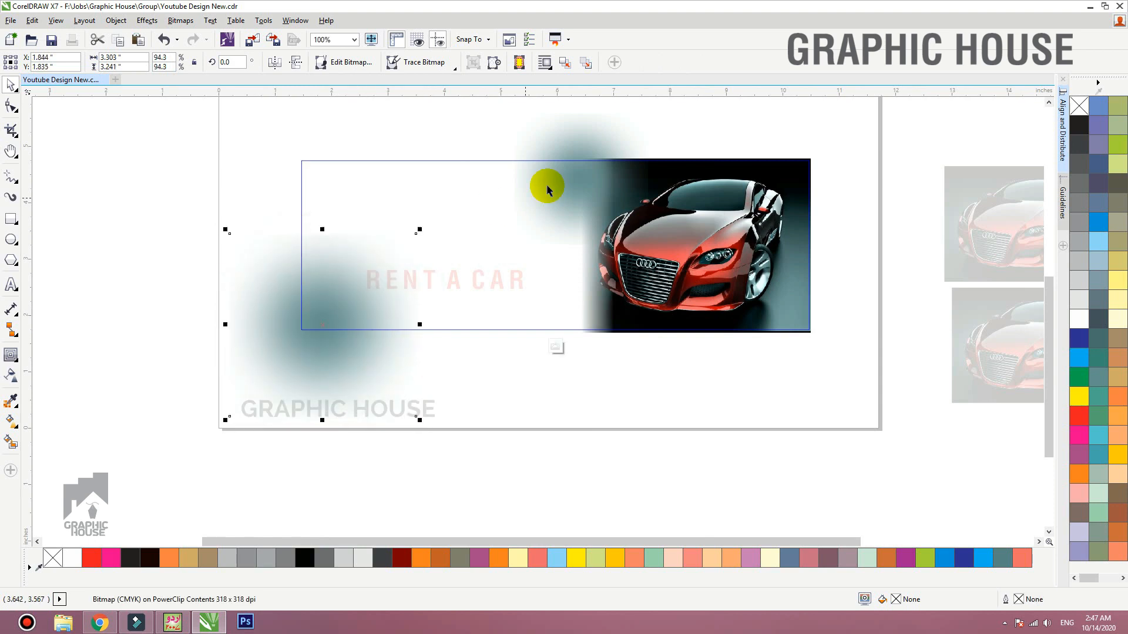
{"action": "left_click_drag", "start_coordinate": [576, 180], "coordinate": [536, 177]}
{"action": "left_click", "coordinate": [563, 185], "text": "ctrl"}
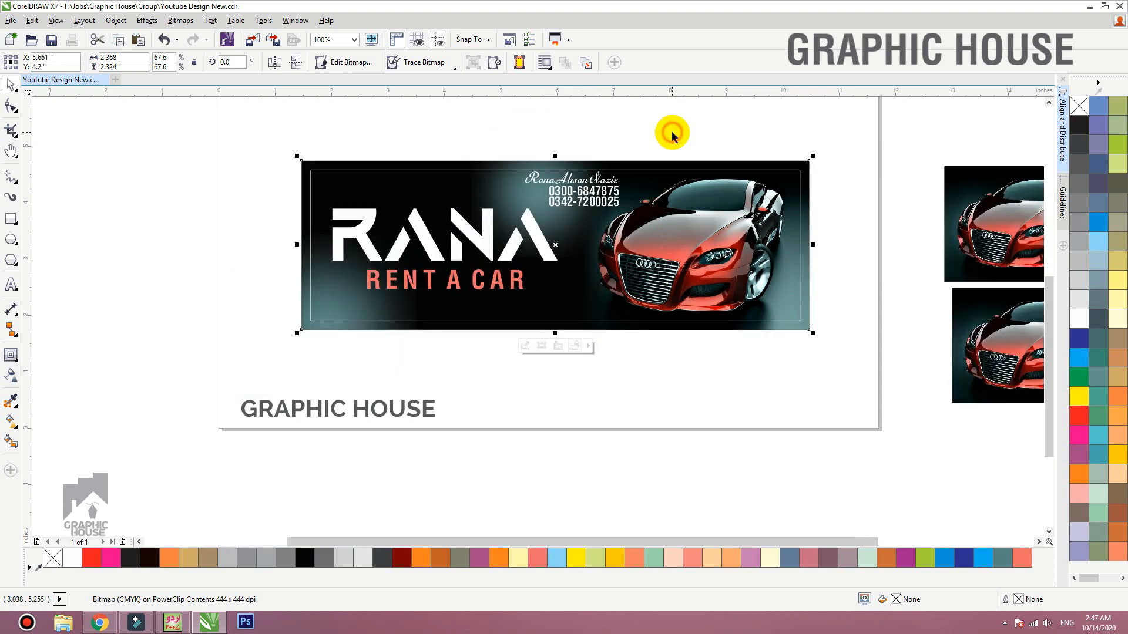
{"action": "key", "text": "shift+F2"}
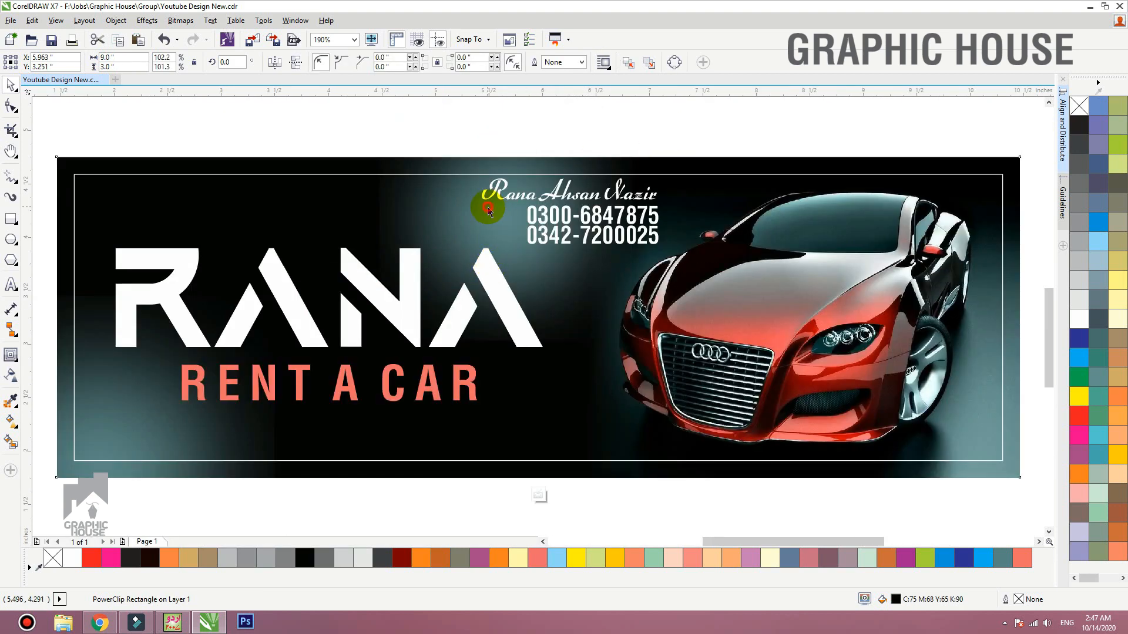
Step: Enlarge the upper glow inside the PowerClip to about 2.84 in wide and shift it further left and up
{"action": "left_click", "coordinate": [487, 199], "text": "ctrl"}
{"action": "left_click_drag", "start_coordinate": [486, 197], "coordinate": [462, 196]}
{"action": "left_click_drag", "start_coordinate": [608, 305], "coordinate": [634, 327]}
{"action": "left_click_drag", "start_coordinate": [517, 213], "coordinate": [509, 179]}
{"action": "left_click", "coordinate": [743, 139]}
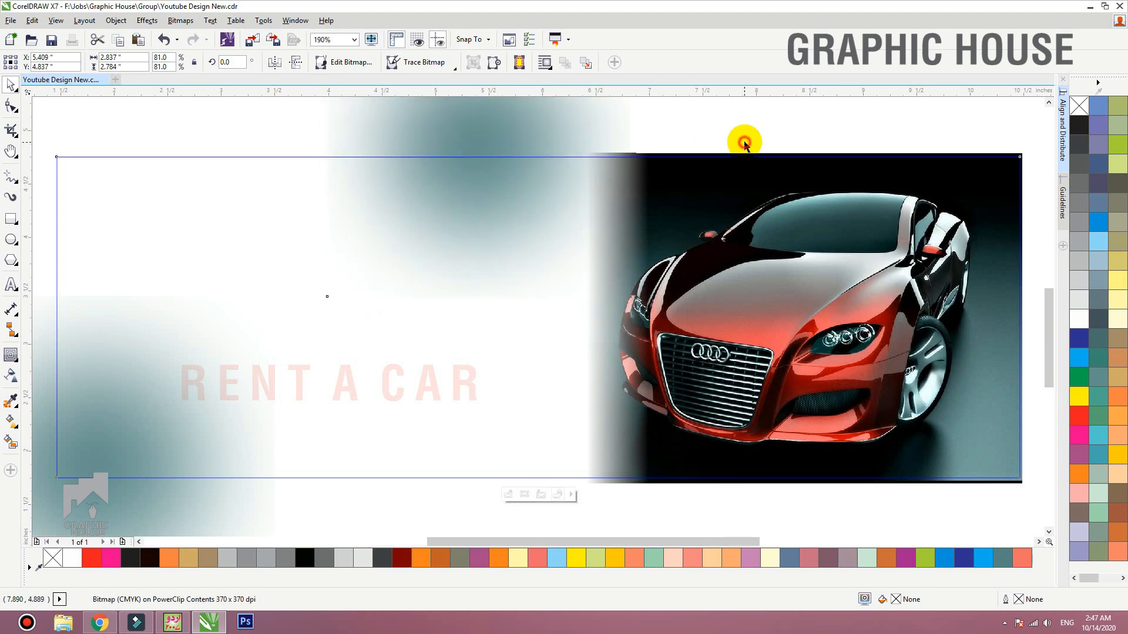
Step: Shift the contact name and phone numbers together slightly to the right
{"action": "left_click", "coordinate": [595, 237], "text": "ctrl"}
{"action": "left_click", "coordinate": [621, 238], "text": "ctrl"}
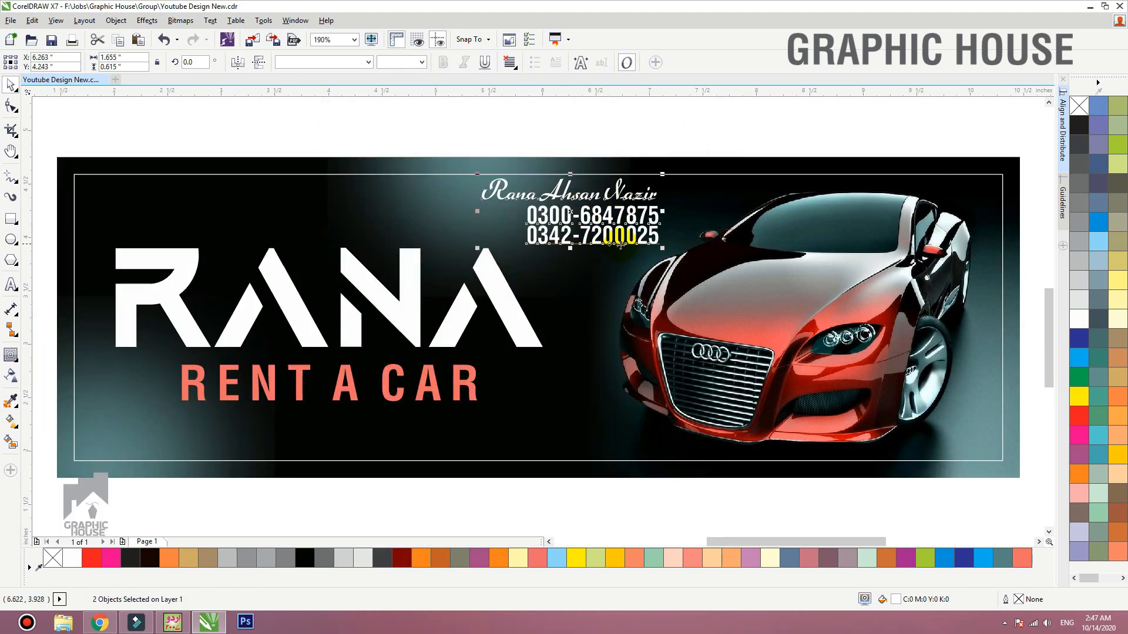
{"action": "left_click_drag", "start_coordinate": [621, 243], "coordinate": [626, 244]}
Step: Try the title's light red fill on the contact name, and return it to white
{"action": "left_click", "coordinate": [627, 196], "text": "ctrl"}
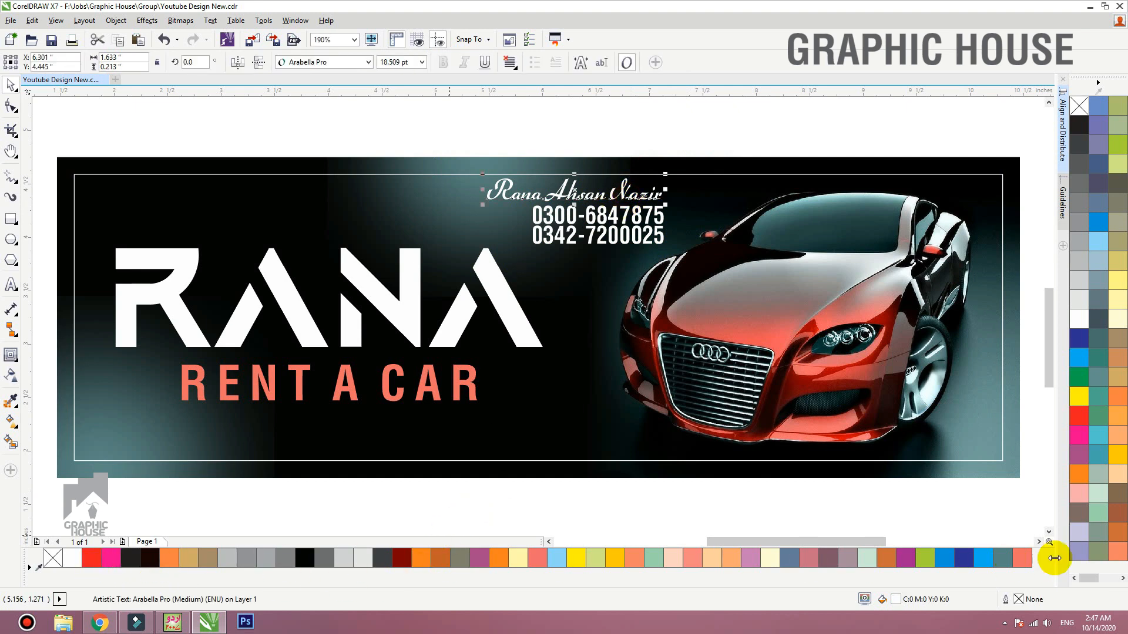
{"action": "left_click", "coordinate": [1029, 560]}
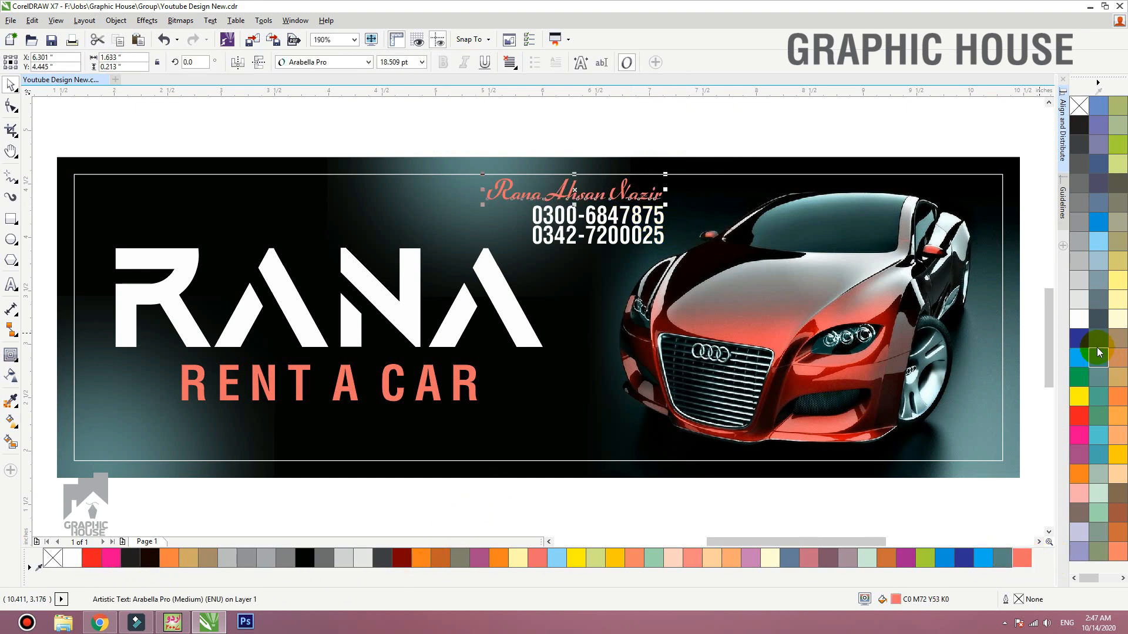
{"action": "left_click", "coordinate": [1081, 317]}
Step: Delete the thin white border rectangle inside the banner's edges
{"action": "left_click", "coordinate": [686, 175]}
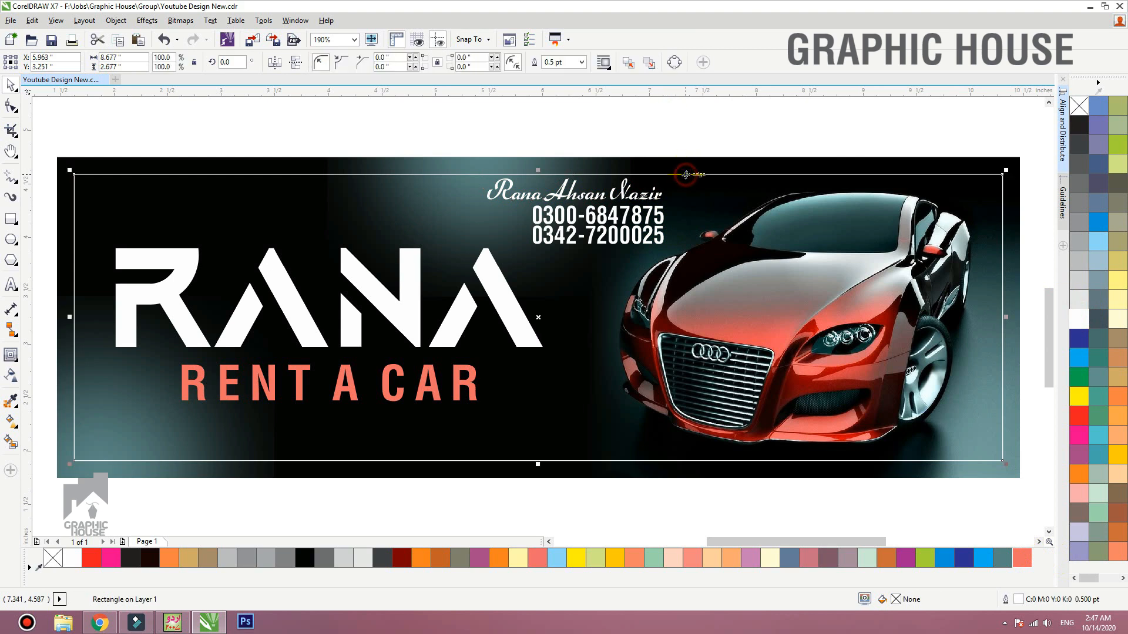
{"action": "key", "text": "Escape"}
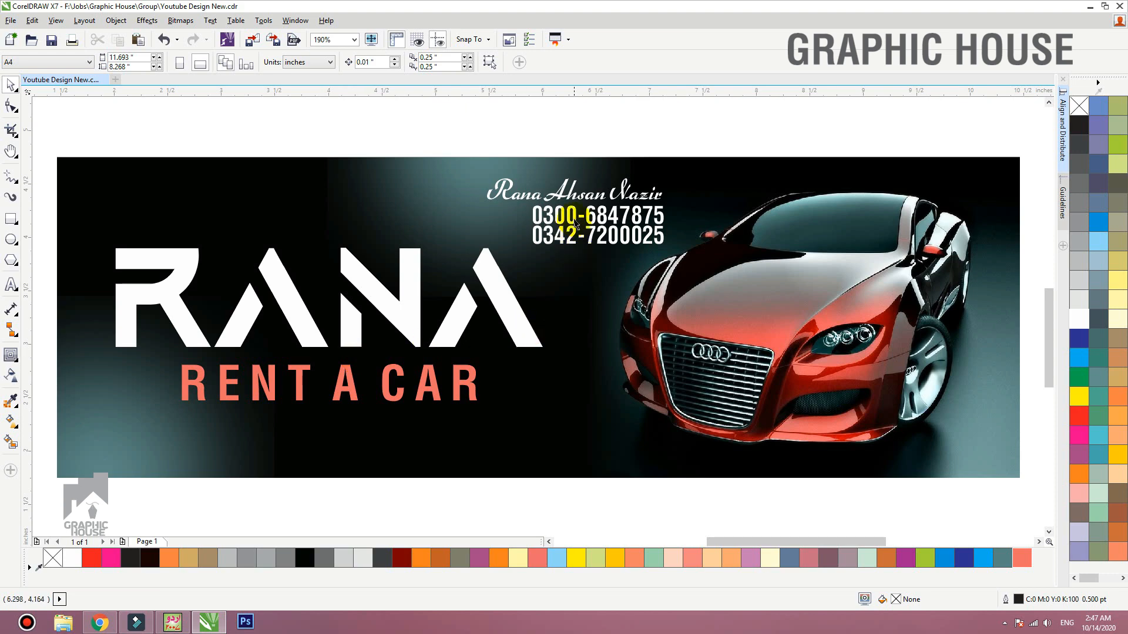
Step: Place the contact name left of the phone numbers, then scale all of it to about 2.41 in wide and move it up
{"action": "left_click_drag", "start_coordinate": [590, 200], "coordinate": [459, 230]}
{"action": "left_click", "coordinate": [593, 238], "text": "shift"}
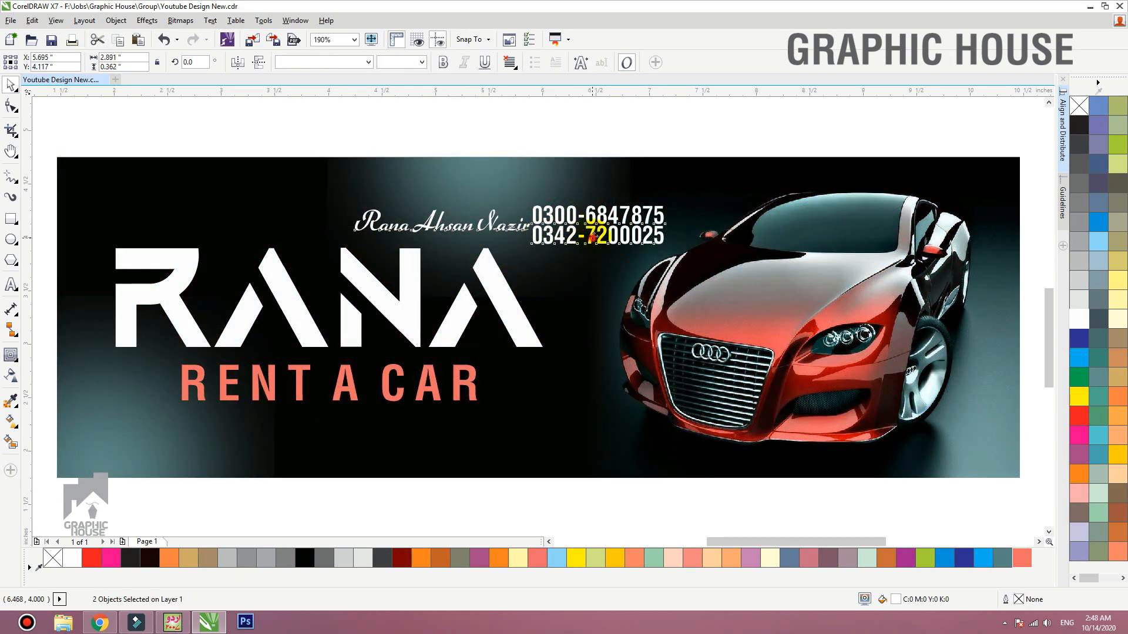
{"action": "left_click_drag", "start_coordinate": [593, 238], "coordinate": [682, 200]}
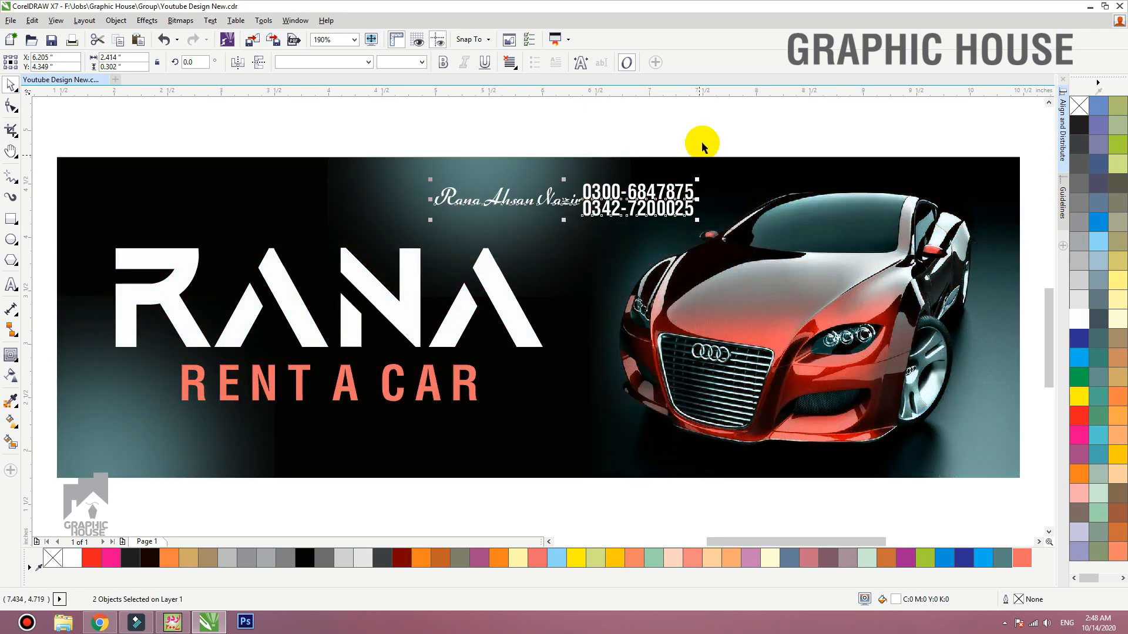
{"action": "scroll", "coordinate": [617, 165], "scroll_direction": "down", "scroll_amount": 2}
{"action": "left_click_drag", "start_coordinate": [868, 157], "coordinate": [176, 396]}
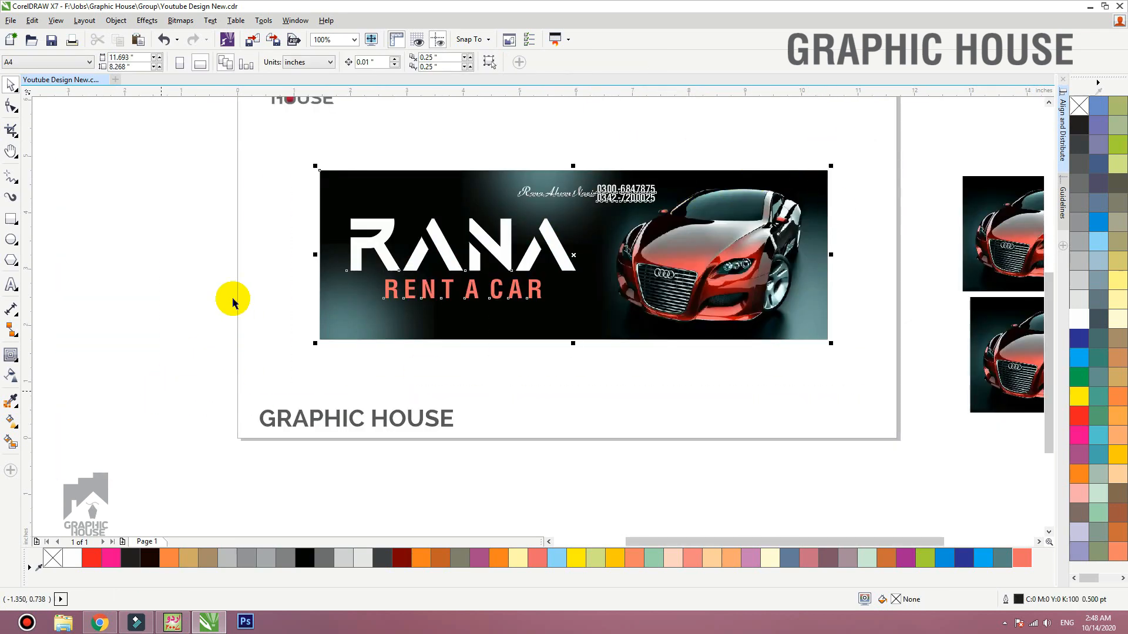
{"action": "key", "text": "shift+F2"}
{"action": "left_click", "coordinate": [228, 143]}
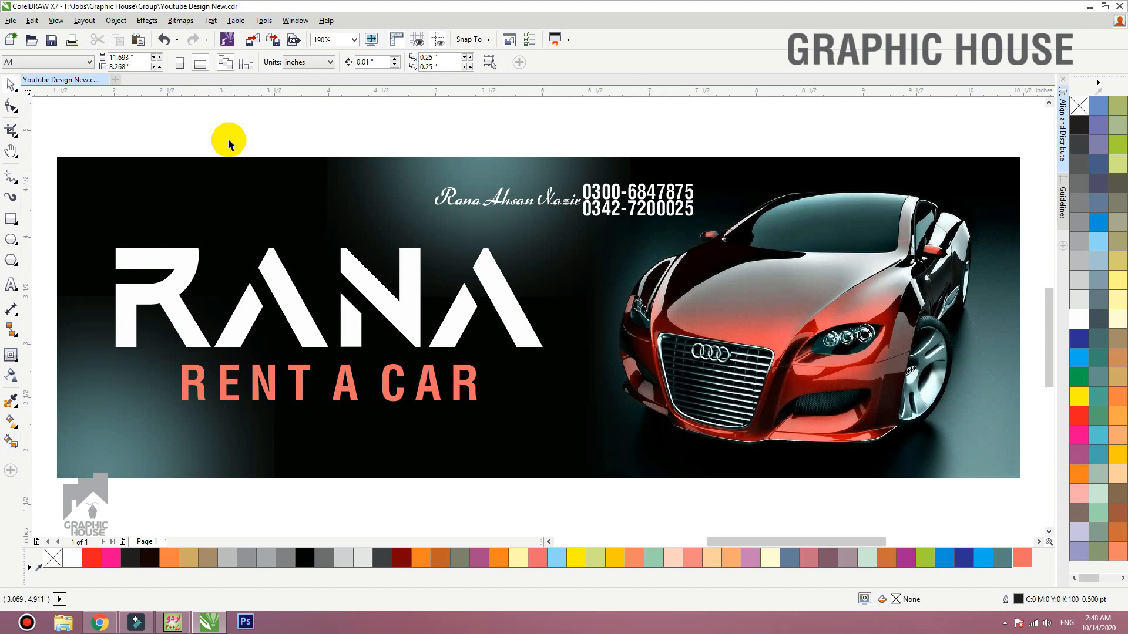
Step: Change the contact name's font to Bira PERSONAL USE ONLY
{"action": "left_click", "coordinate": [471, 209]}
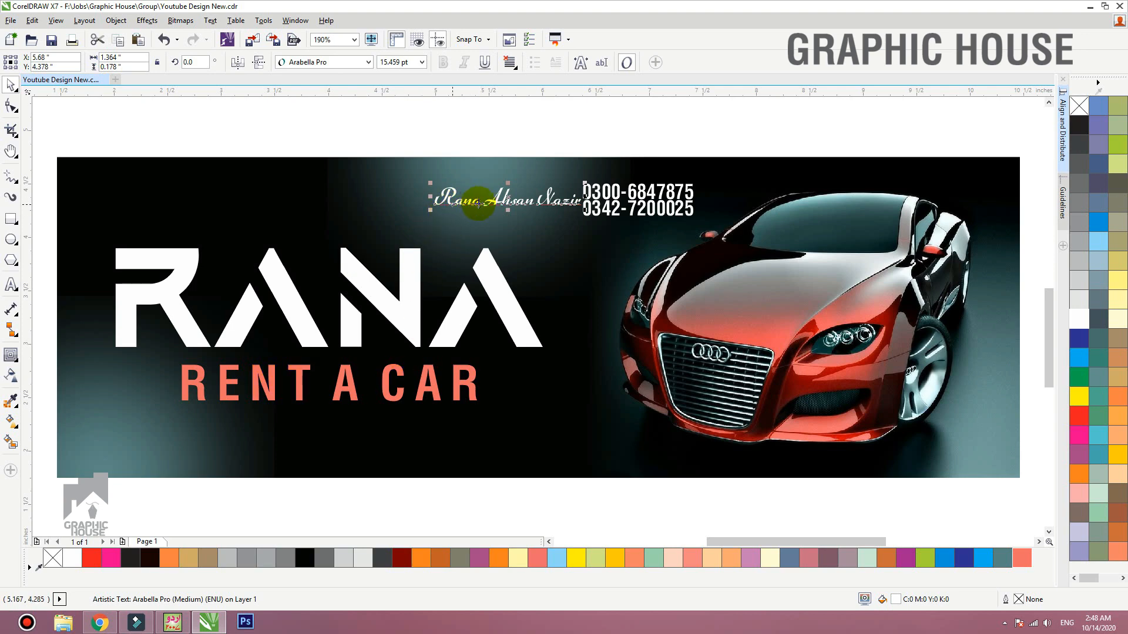
{"action": "left_click", "coordinate": [300, 61]}
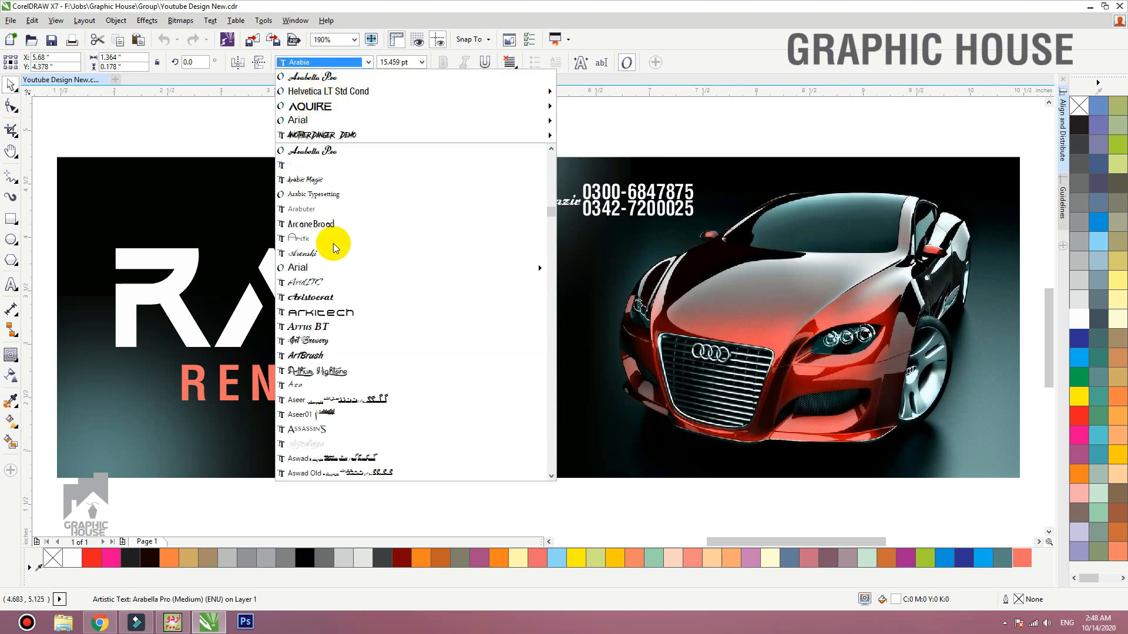
{"action": "scroll", "coordinate": [327, 239], "scroll_direction": "down", "scroll_amount": 4}
{"action": "scroll", "coordinate": [333, 344], "scroll_direction": "down", "scroll_amount": 5}
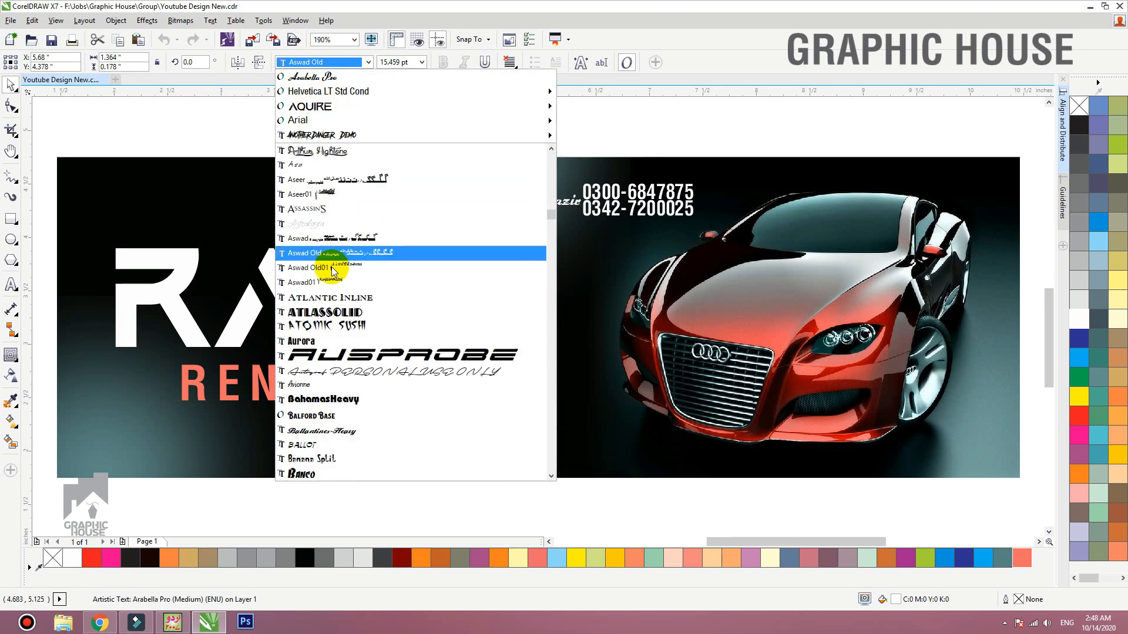
{"action": "scroll", "coordinate": [337, 374], "scroll_direction": "down", "scroll_amount": 5}
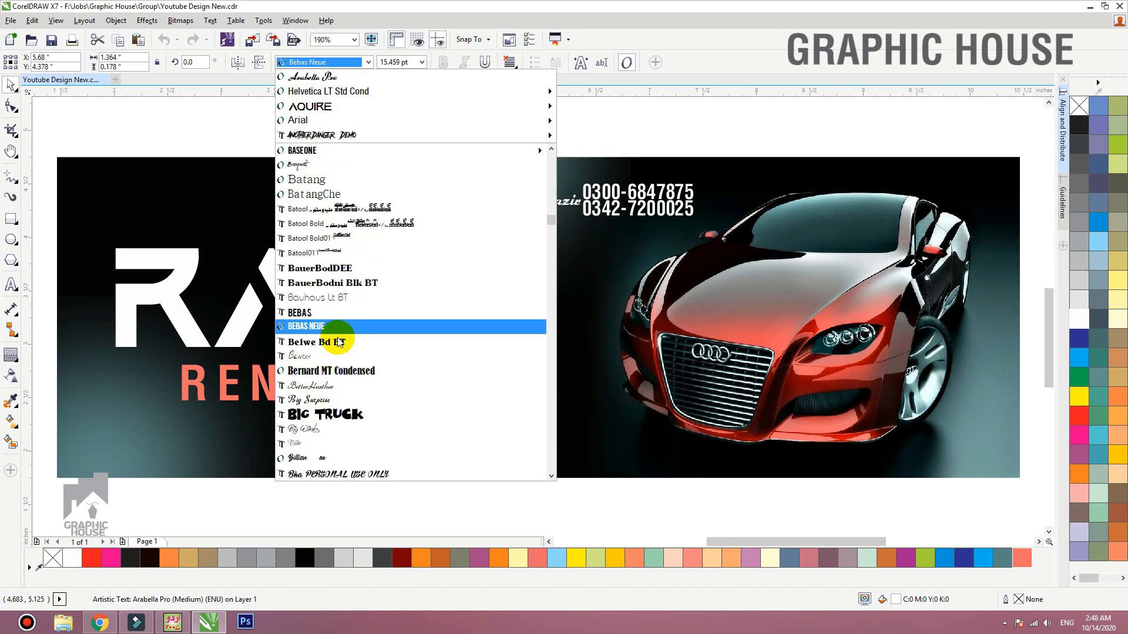
{"action": "left_click", "coordinate": [323, 473]}
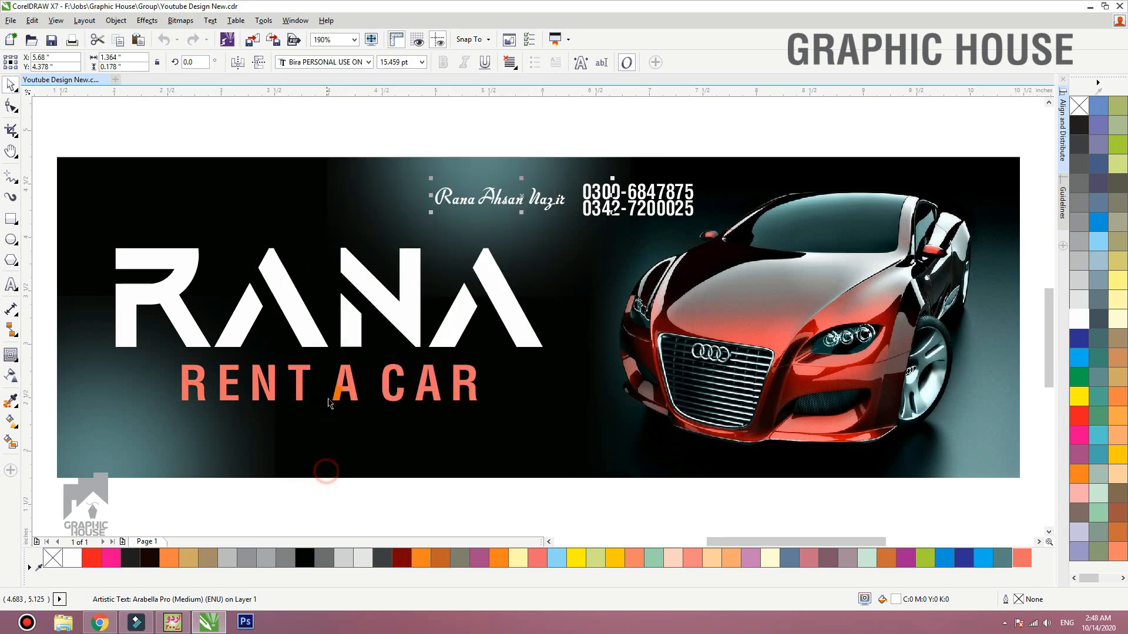
Step: Scale the contact name proportionally to about 1.43 in wide, keeping its end beside the phone numbers
{"action": "left_click_drag", "start_coordinate": [275, 163], "coordinate": [575, 282]}
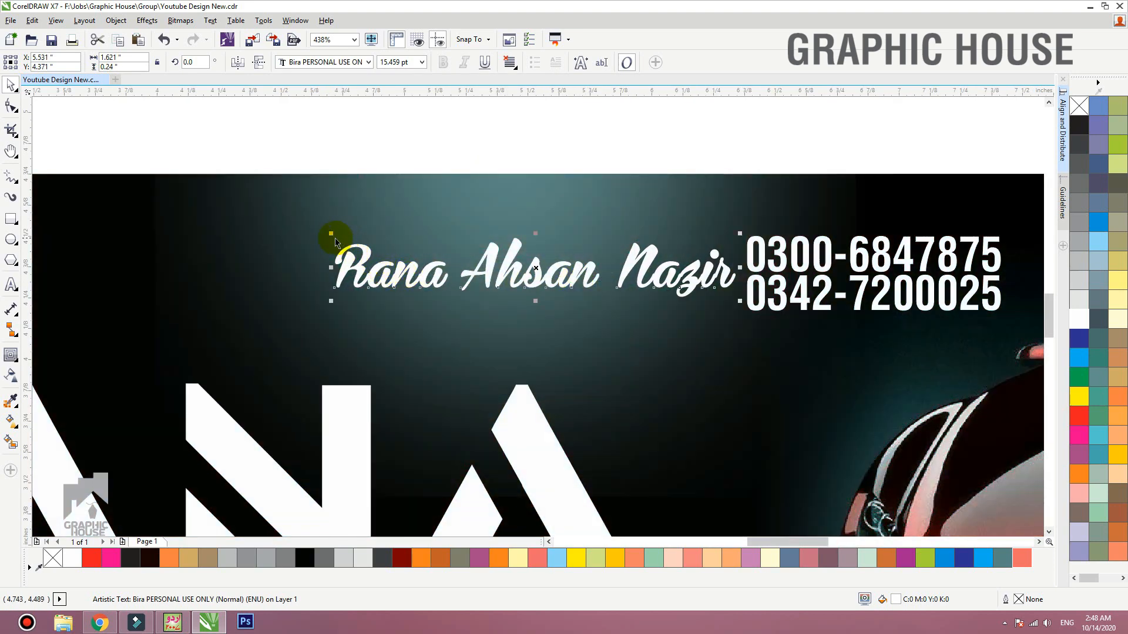
{"action": "left_click_drag", "start_coordinate": [348, 234], "coordinate": [382, 232]}
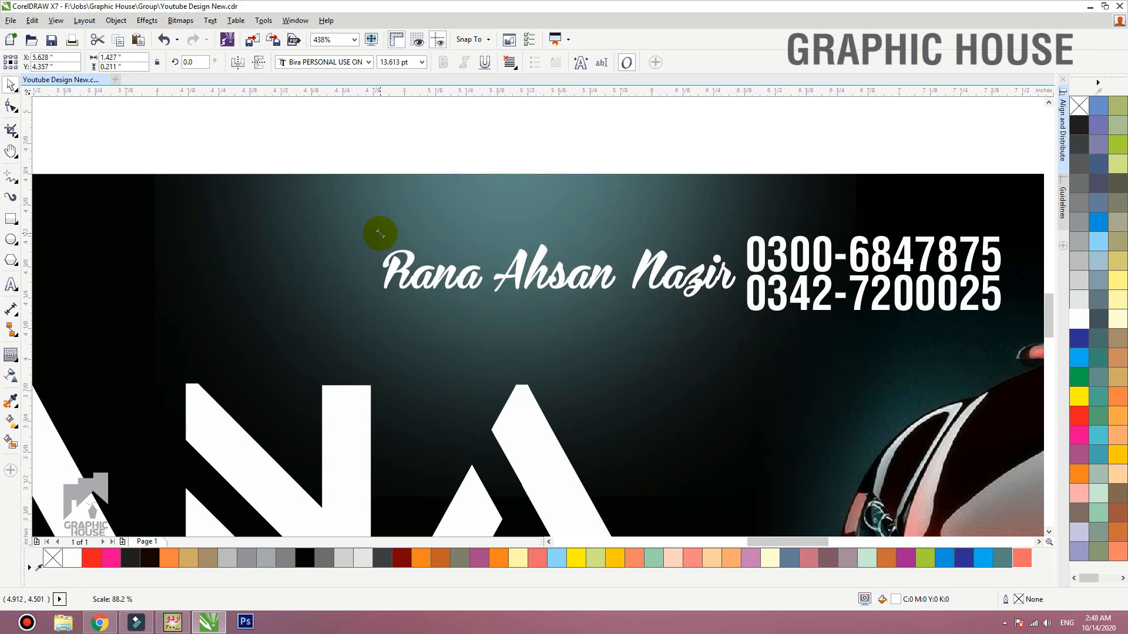
{"action": "key", "text": "F4"}
{"action": "left_click", "coordinate": [481, 137]}
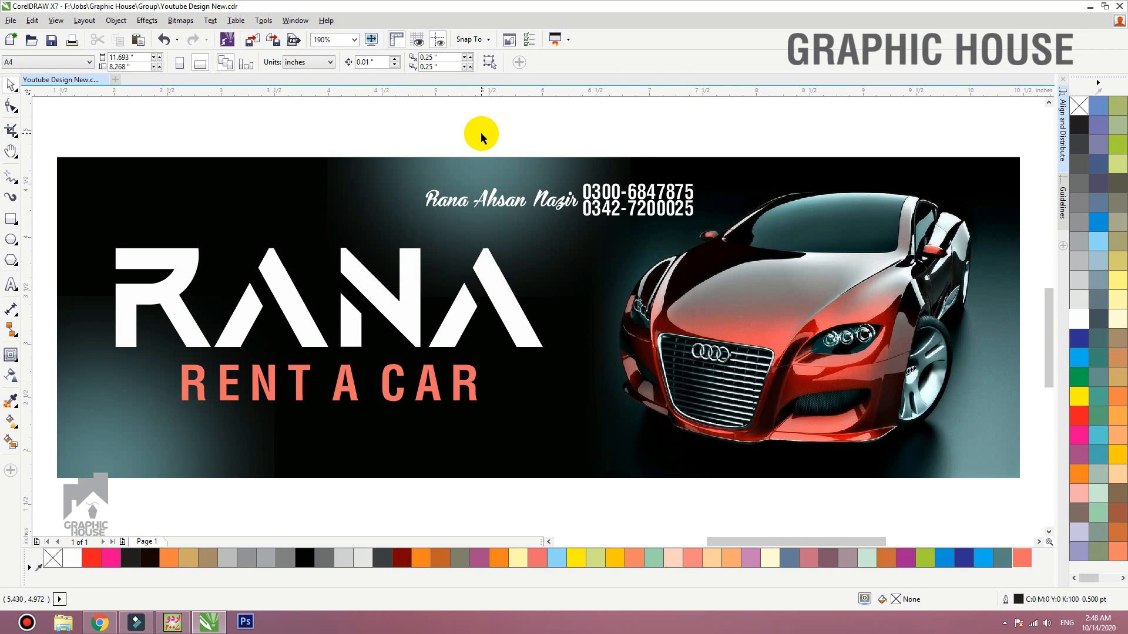
Step: Duplicate the complete banner, placing the copy above and slightly to the right of the original
{"action": "scroll", "coordinate": [481, 137], "scroll_direction": "down", "scroll_amount": 3}
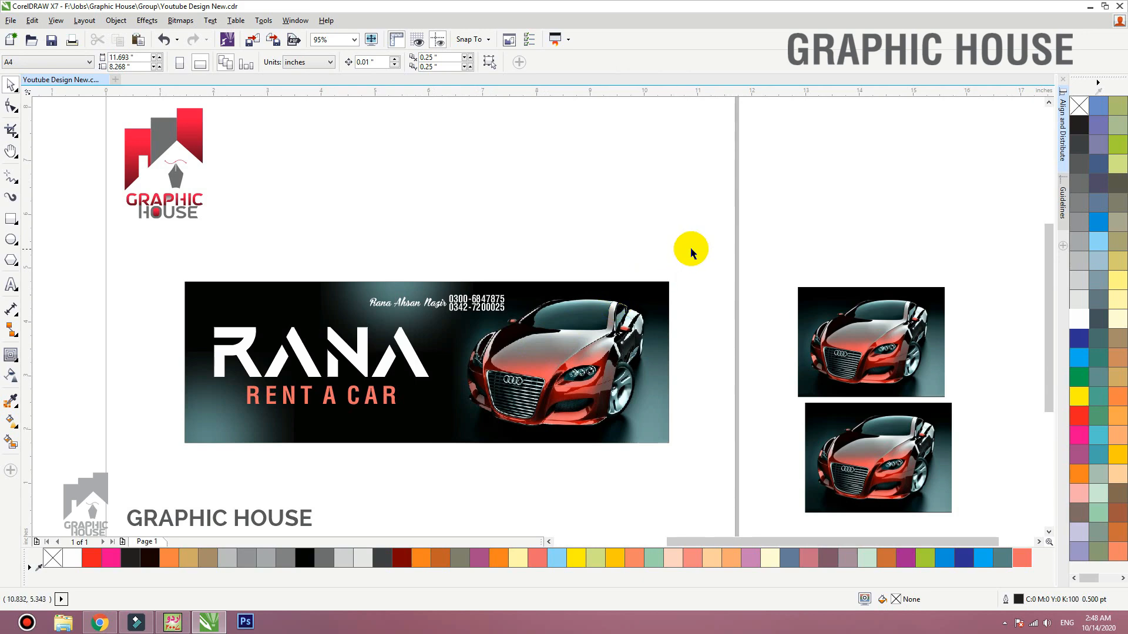
{"action": "left_click_drag", "start_coordinate": [691, 256], "coordinate": [139, 466]}
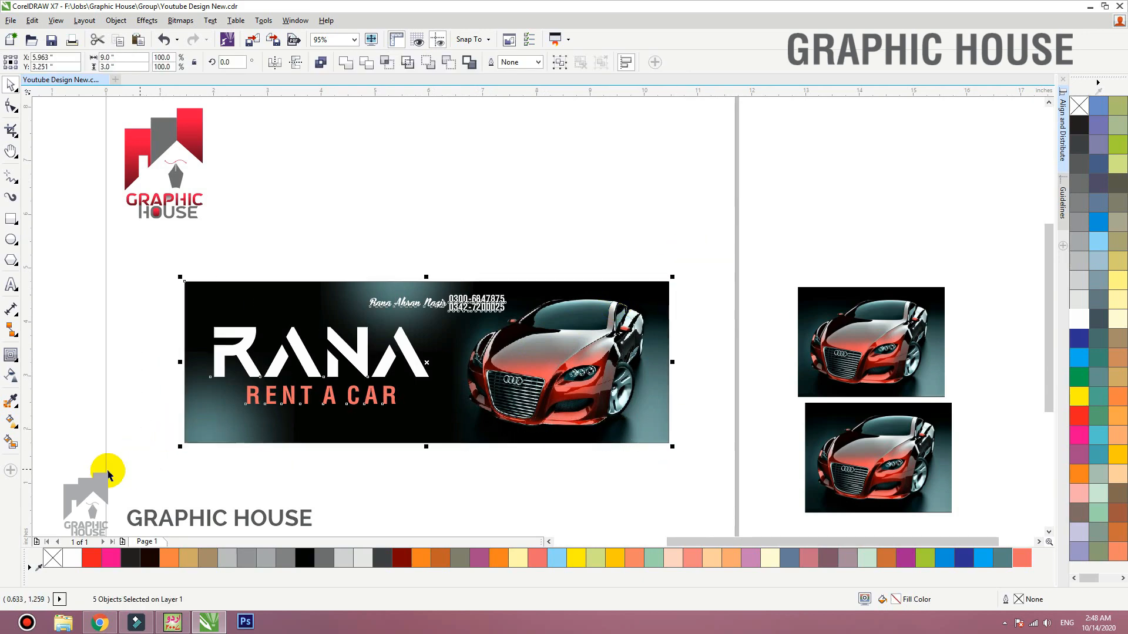
{"action": "left_click_drag", "start_coordinate": [411, 417], "coordinate": [507, 209]}
{"action": "left_click", "coordinate": [652, 314]}
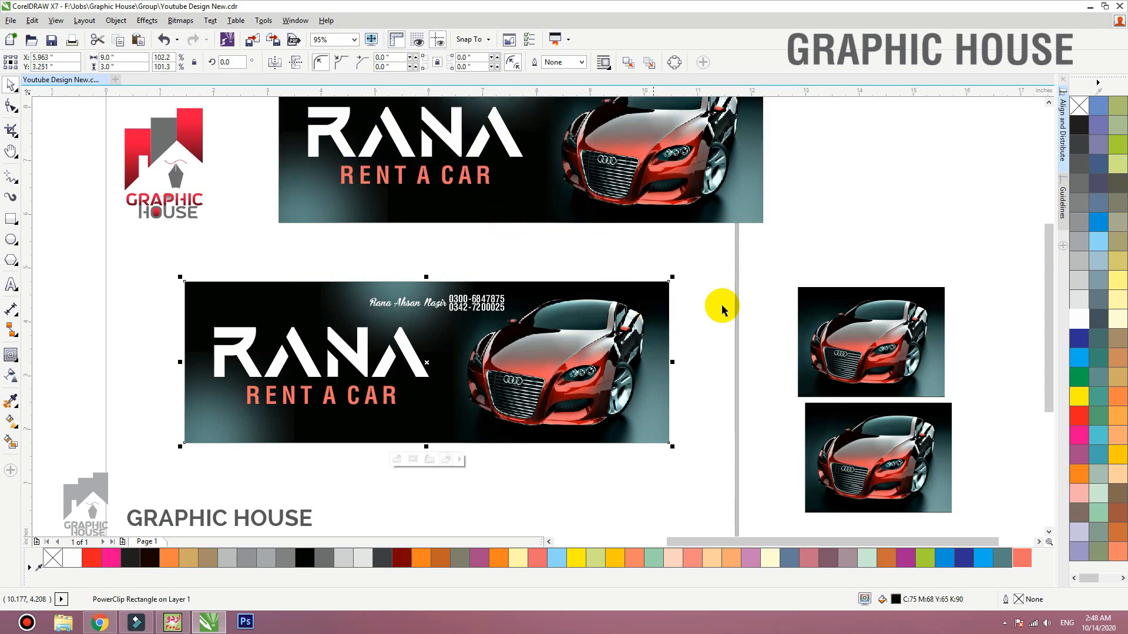
Step: PowerClip the upper spare car photo inside the lower banner's rectangle
{"action": "left_click", "coordinate": [842, 333]}
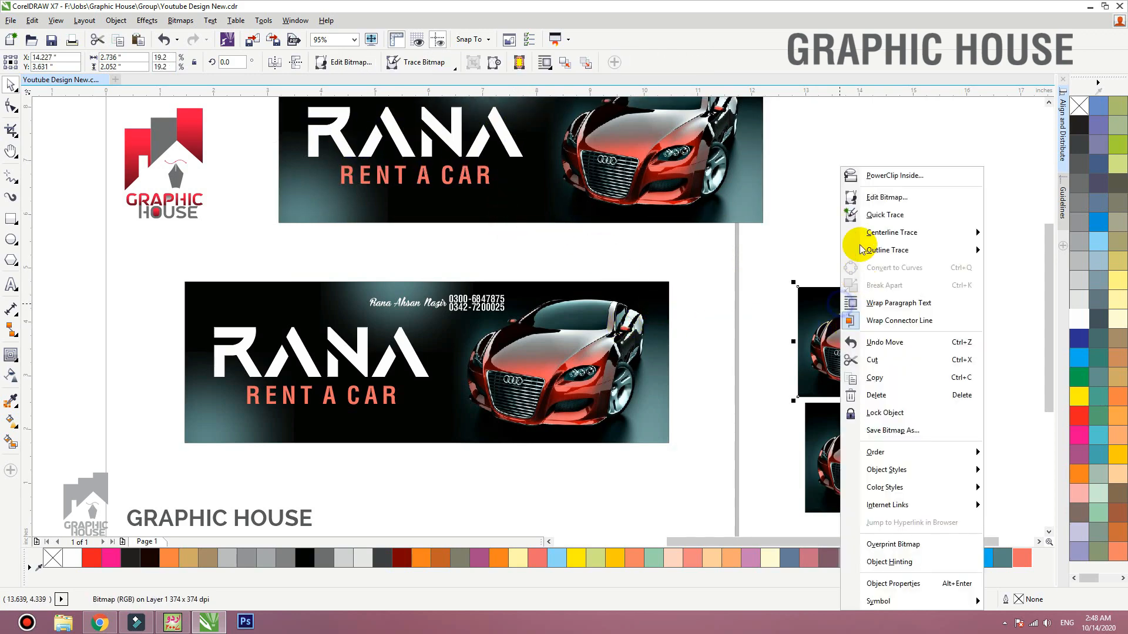
{"action": "right_click", "coordinate": [841, 304]}
{"action": "left_click", "coordinate": [893, 175]}
{"action": "left_click", "coordinate": [649, 284]}
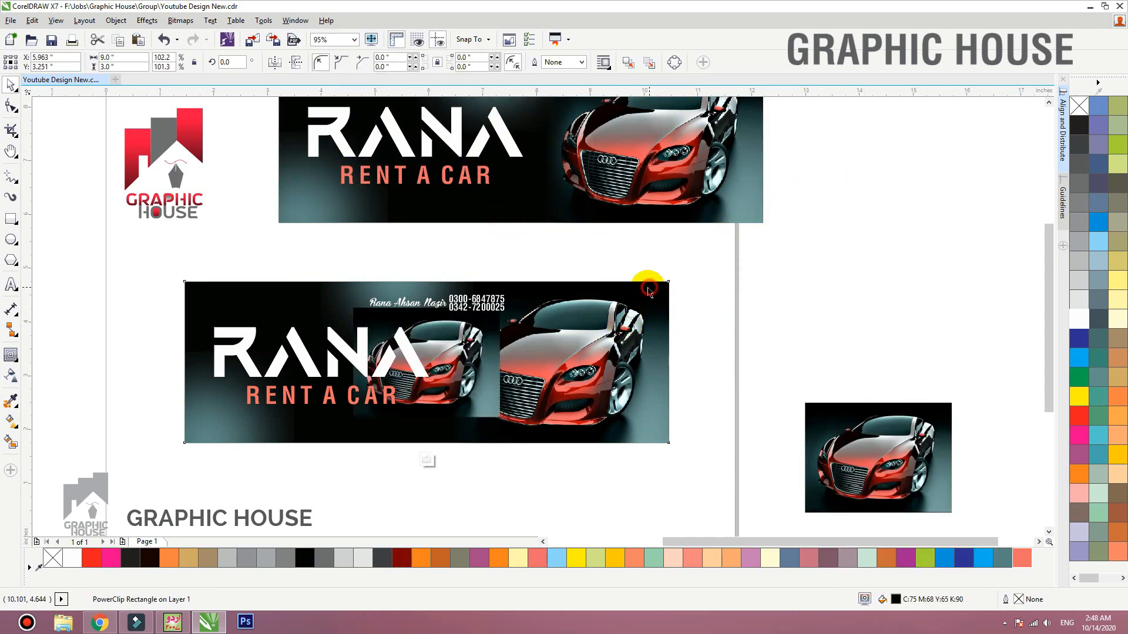
Step: Edit the lower banner's PowerClip contents and delete the old faded car image and both teal glows
{"action": "left_click", "coordinate": [633, 342], "text": "ctrl"}
{"action": "key", "text": "Delete"}
{"action": "left_click", "coordinate": [411, 251]}
{"action": "key", "text": "Delete"}
{"action": "left_click", "coordinate": [196, 449]}
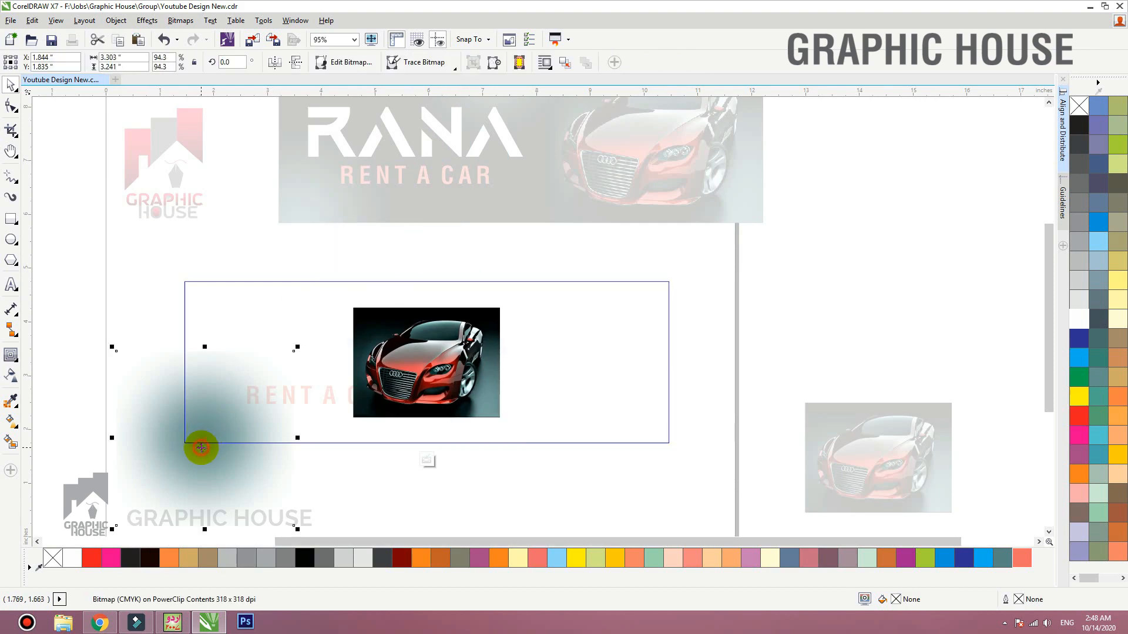
{"action": "key", "text": "Delete"}
Step: Move the new car photo to the frame's right end and enlarge it to about 4.19 in wide
{"action": "left_click_drag", "start_coordinate": [435, 390], "coordinate": [561, 388]}
{"action": "left_click_drag", "start_coordinate": [764, 256], "coordinate": [145, 491]}
{"action": "left_click_drag", "start_coordinate": [672, 307], "coordinate": [749, 264]}
{"action": "left_click_drag", "start_coordinate": [649, 346], "coordinate": [523, 471]}
{"action": "left_click_drag", "start_coordinate": [585, 432], "coordinate": [602, 429]}
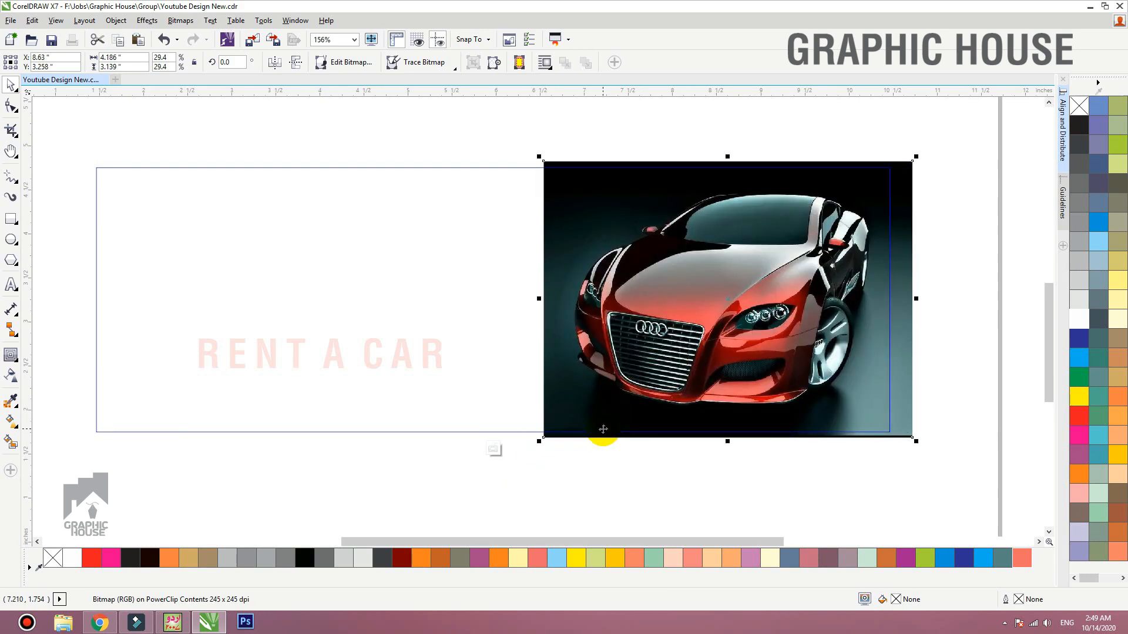
Step: Test an Artistic Media stroke along the car photo's left edge, widen it to 0.38 in, and delete it
{"action": "left_click", "coordinate": [11, 198]}
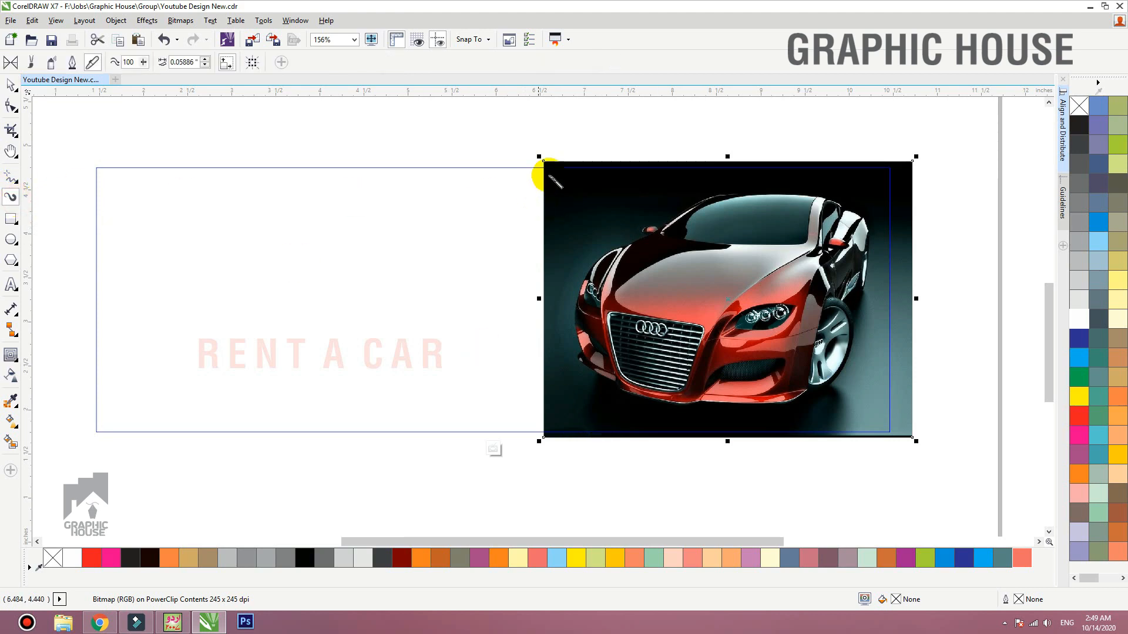
{"action": "mouse_move", "coordinate": [603, 141]}
{"action": "left_mouse_down"}
{"action": "mouse_move", "coordinate": [564, 230]}
{"action": "mouse_move", "coordinate": [554, 403]}
{"action": "mouse_move", "coordinate": [589, 490]}
{"action": "mouse_move", "coordinate": [646, 521]}
{"action": "left_mouse_up"}
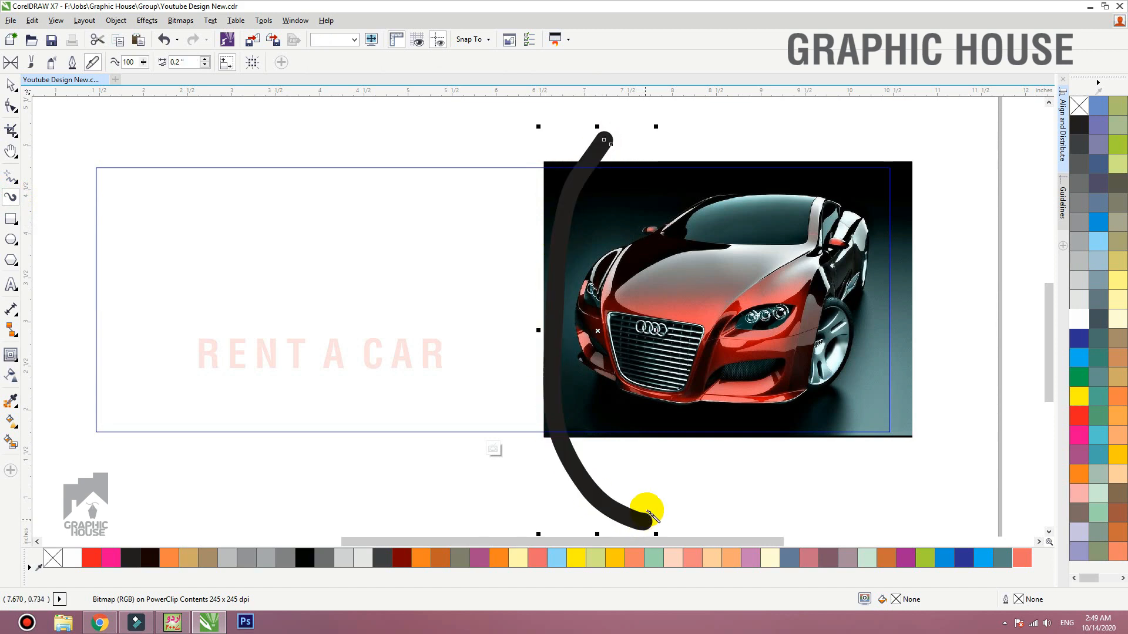
{"action": "left_click", "coordinate": [205, 60]}
{"action": "left_click", "coordinate": [205, 60]}
{"action": "left_click", "coordinate": [205, 60]}
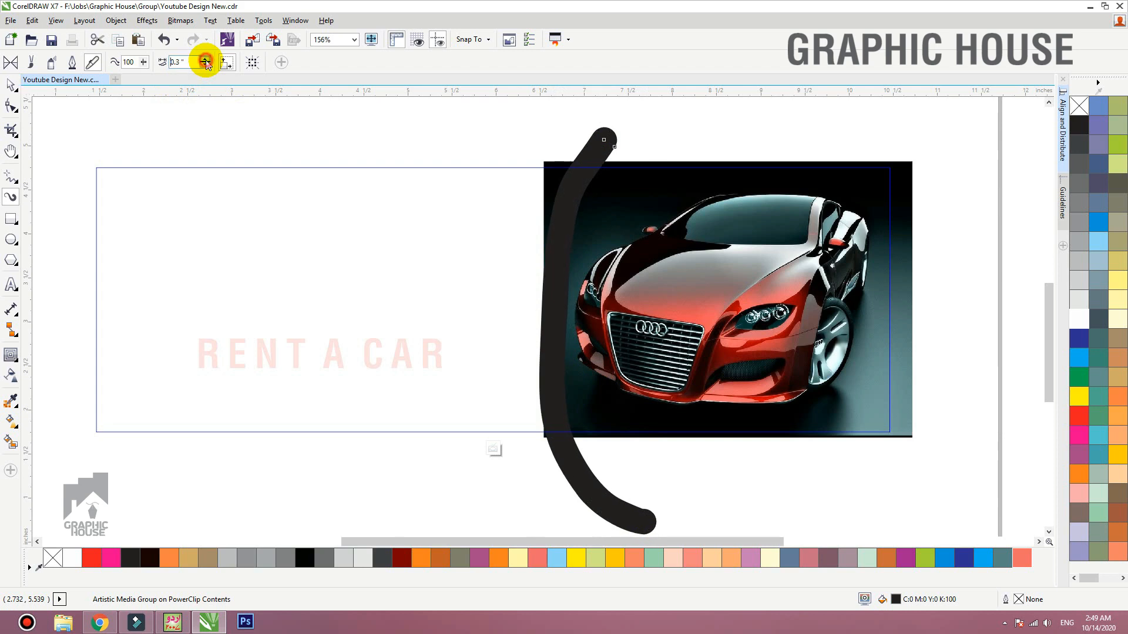
{"action": "left_click", "coordinate": [205, 60]}
{"action": "left_click", "coordinate": [205, 60]}
{"action": "key", "text": "Delete"}
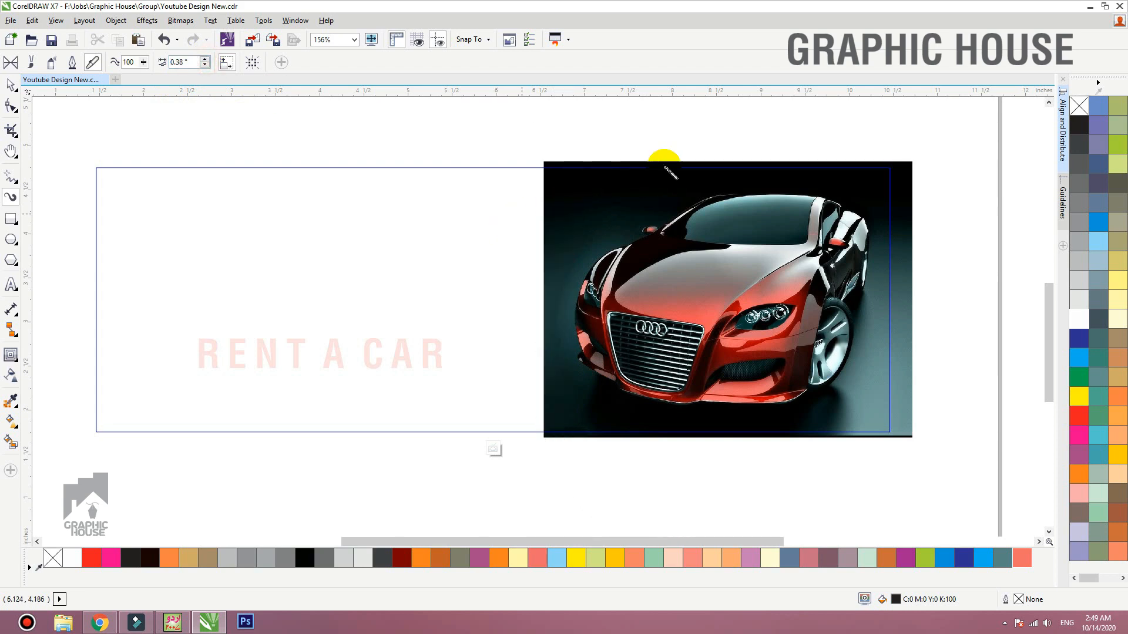
Step: Draw a long bowed Artistic Media stroke around the car photo's left edge, and fill its broken-apart shape with red
{"action": "mouse_move", "coordinate": [682, 141]}
{"action": "left_mouse_down"}
{"action": "mouse_move", "coordinate": [596, 199]}
{"action": "mouse_move", "coordinate": [532, 340]}
{"action": "mouse_move", "coordinate": [545, 499]}
{"action": "mouse_move", "coordinate": [818, 604]}
{"action": "left_mouse_up"}
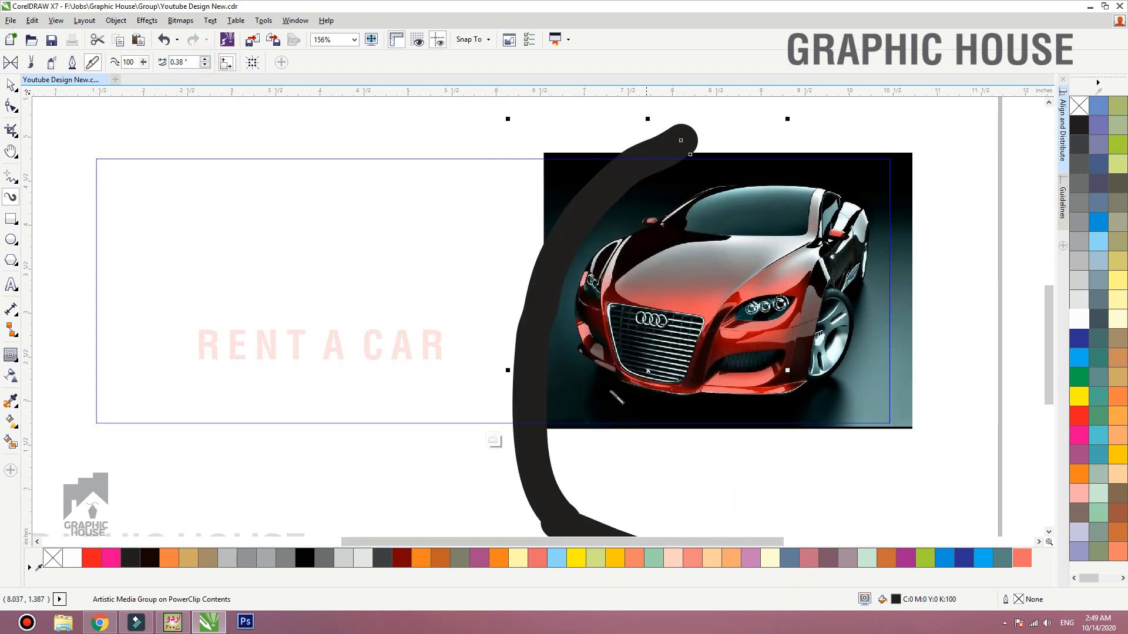
{"action": "left_click_drag", "start_coordinate": [552, 255], "coordinate": [551, 243]}
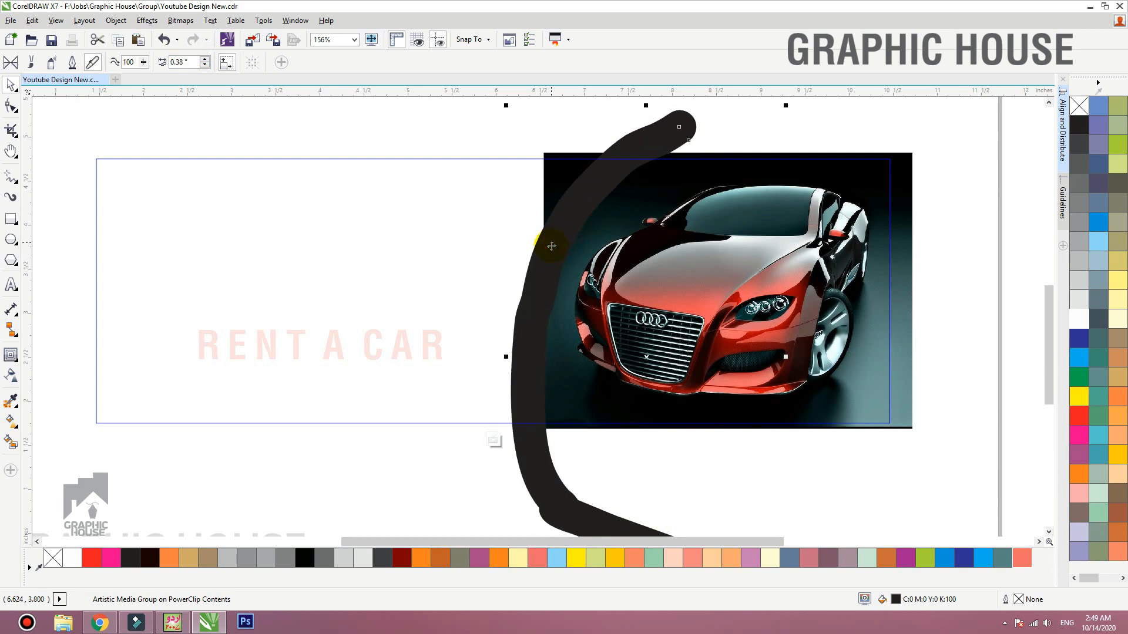
{"action": "key", "text": "ctrl+k"}
{"action": "left_click", "coordinate": [625, 450]}
{"action": "left_click", "coordinate": [535, 329]}
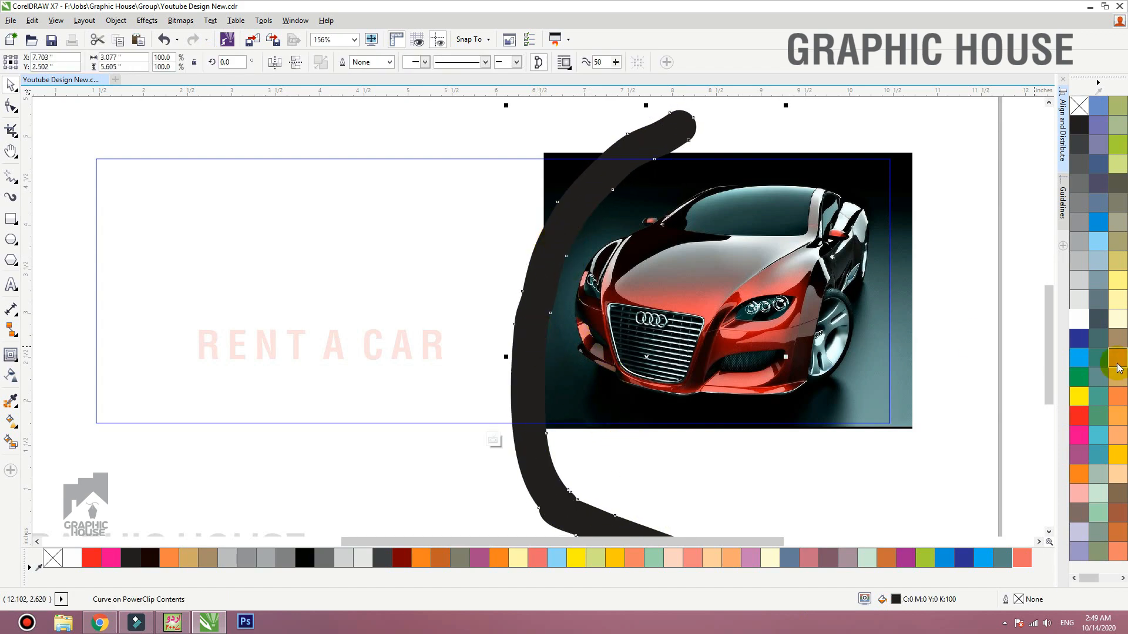
{"action": "left_click", "coordinate": [1078, 417]}
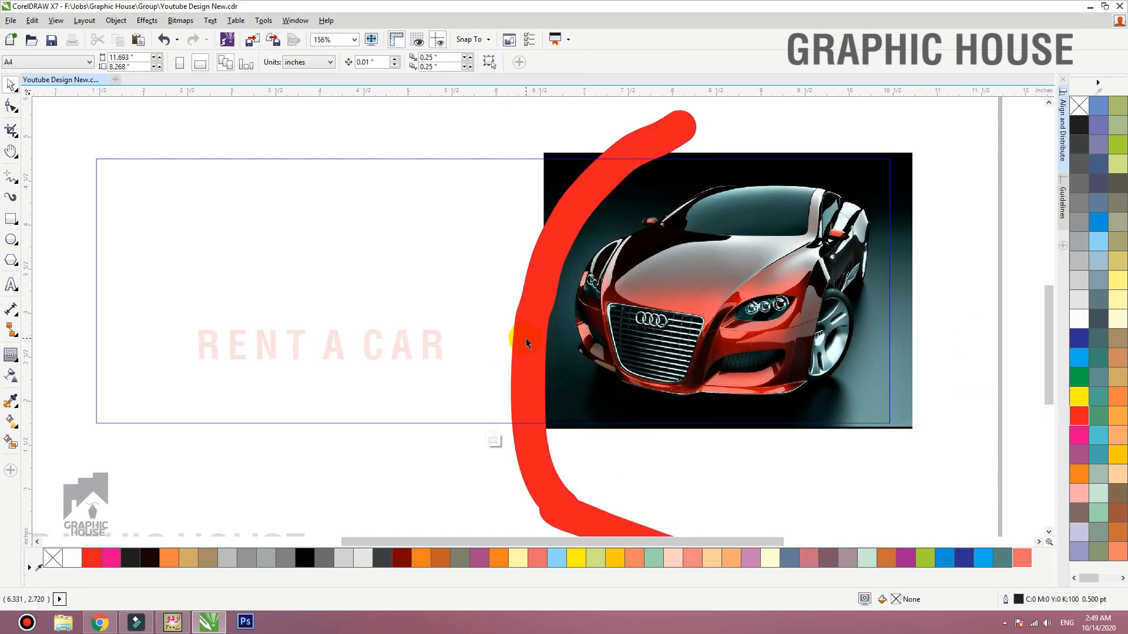
Step: Delete the stroke's leftover centre path in Wireframe view, and set the red band back against the car photo's left edge
{"action": "left_click_drag", "start_coordinate": [526, 338], "coordinate": [435, 333]}
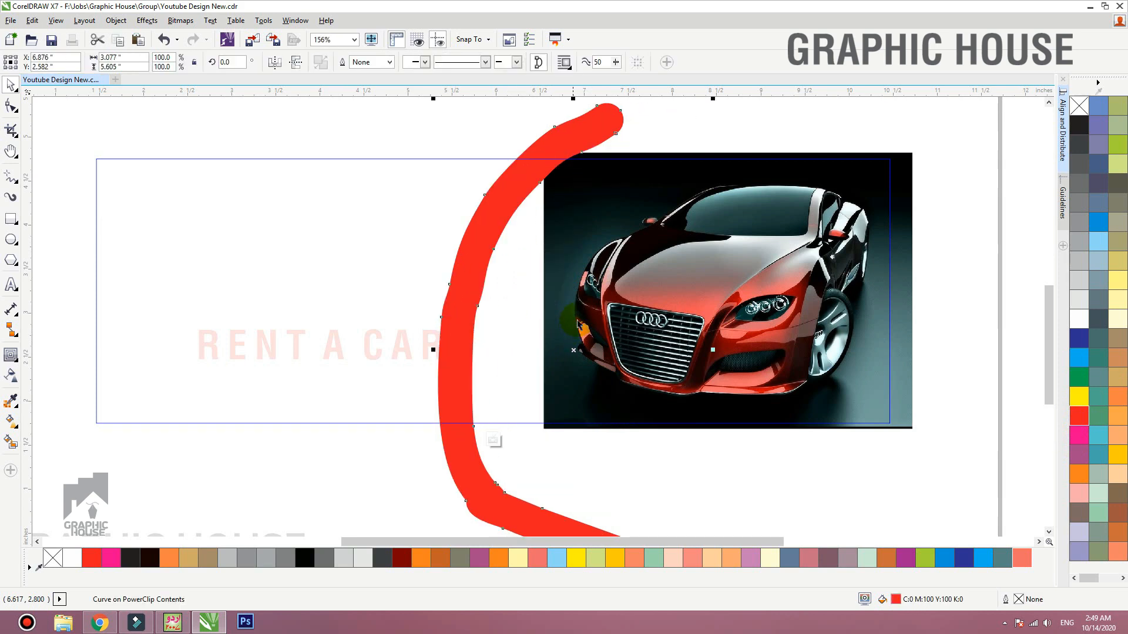
{"action": "left_click", "coordinate": [56, 21]}
{"action": "left_click", "coordinate": [77, 55]}
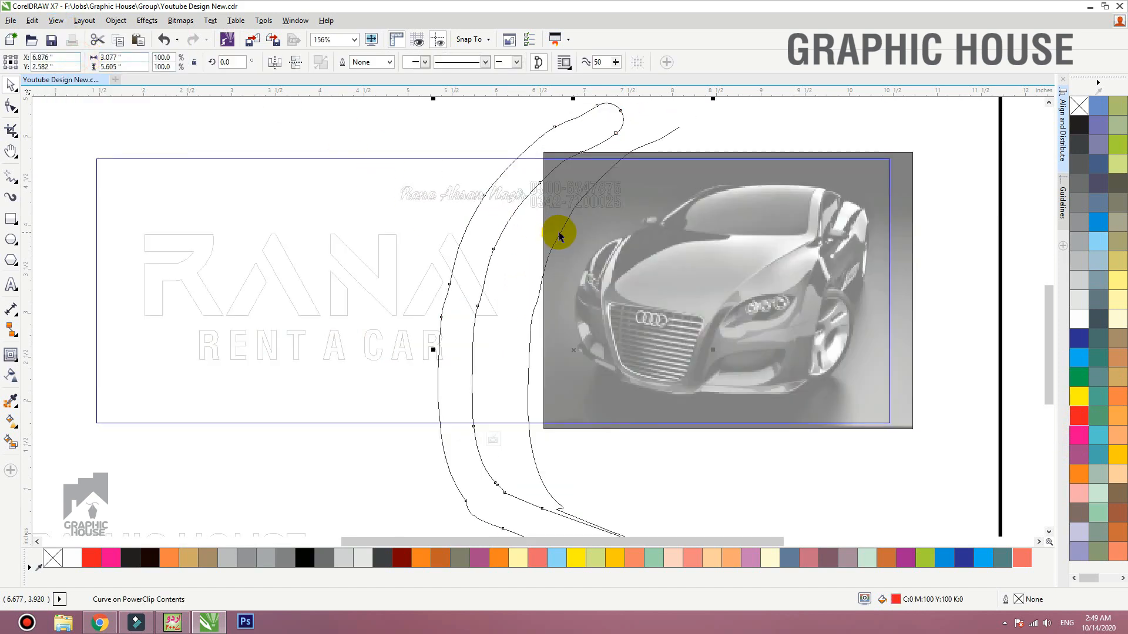
{"action": "left_click", "coordinate": [511, 219]}
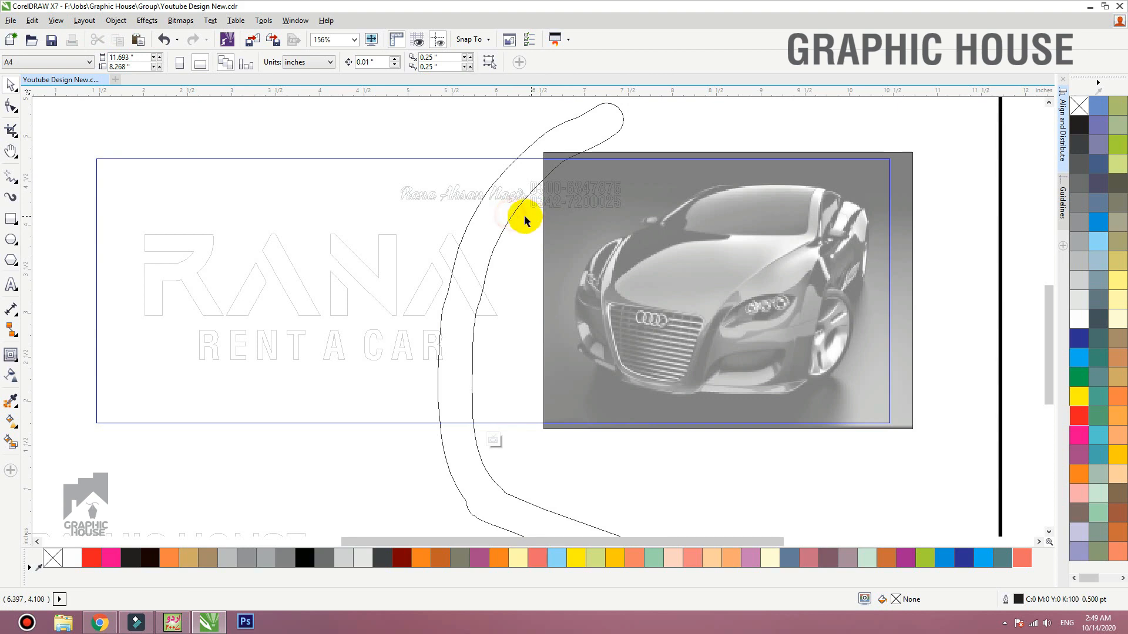
{"action": "left_click_drag", "start_coordinate": [516, 215], "coordinate": [587, 209]}
{"action": "key", "text": "shift+F9"}
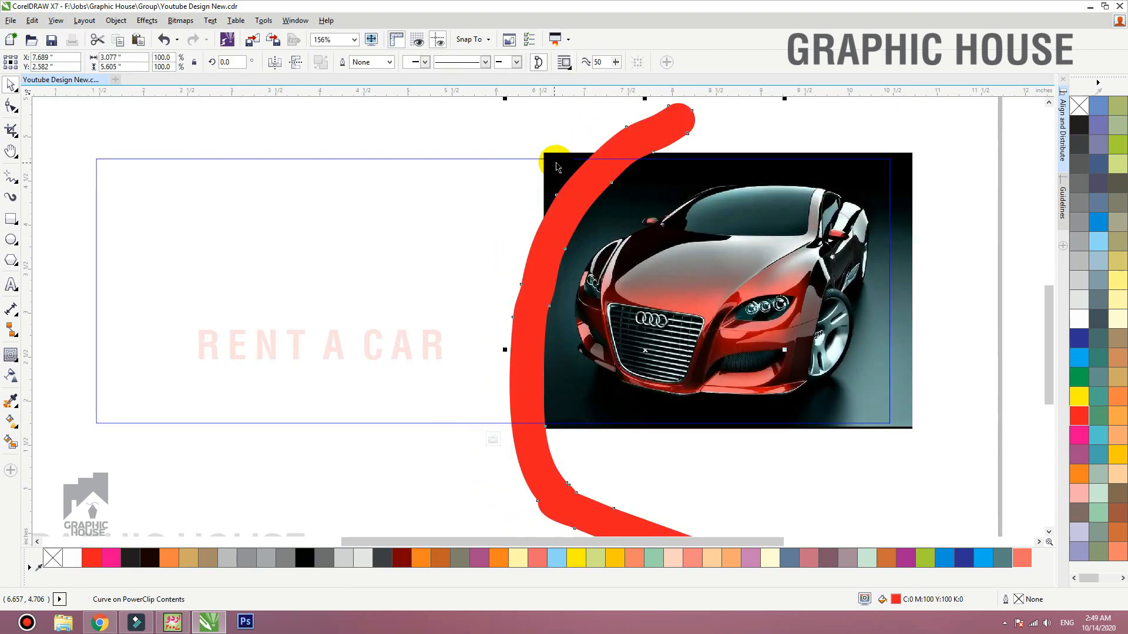
Step: Smooth the red band by deleting the surplus nodes along its middle section
{"action": "key", "text": "F10"}
{"action": "left_click", "coordinate": [55, 20]}
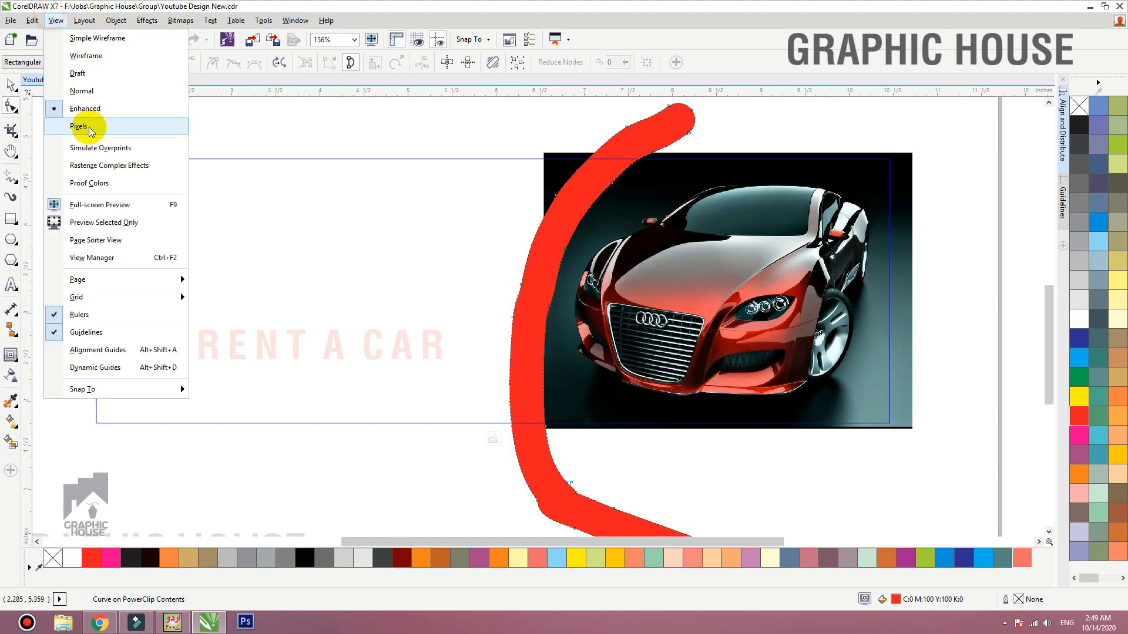
{"action": "left_click", "coordinate": [529, 237]}
{"action": "left_click_drag", "start_coordinate": [443, 188], "coordinate": [615, 416]}
{"action": "key", "text": "Delete"}
{"action": "key", "text": "space"}
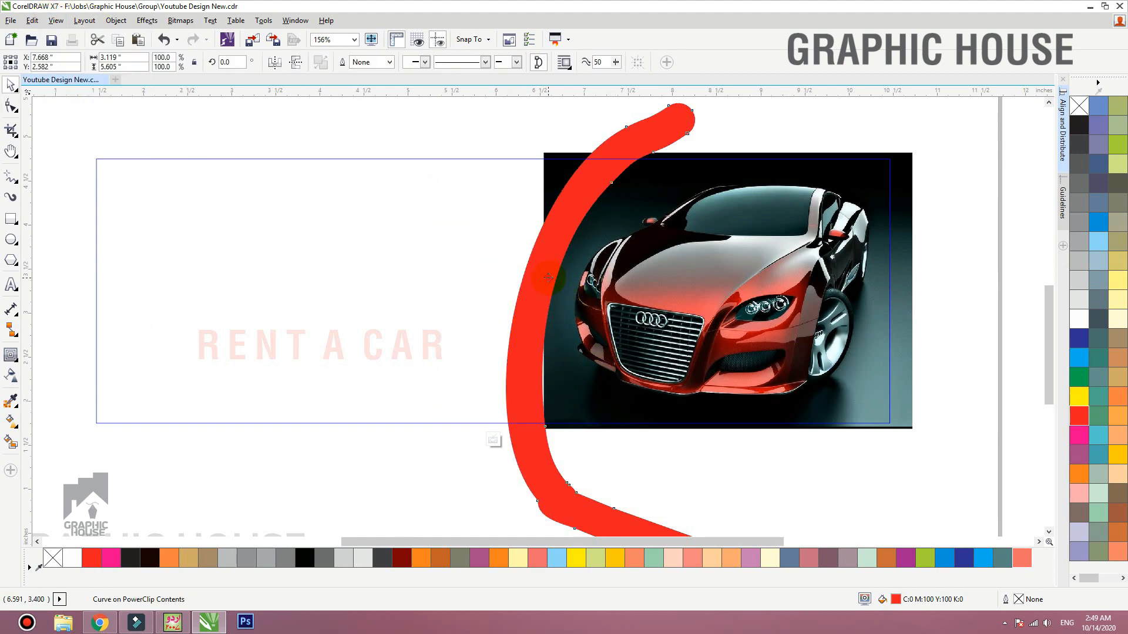
Step: Nudge the red band slightly right and up, and delete surplus nodes on its upper section near the photo's corner
{"action": "left_click_drag", "start_coordinate": [554, 282], "coordinate": [559, 276]}
{"action": "key", "text": "space"}
{"action": "left_click_drag", "start_coordinate": [541, 168], "coordinate": [654, 200]}
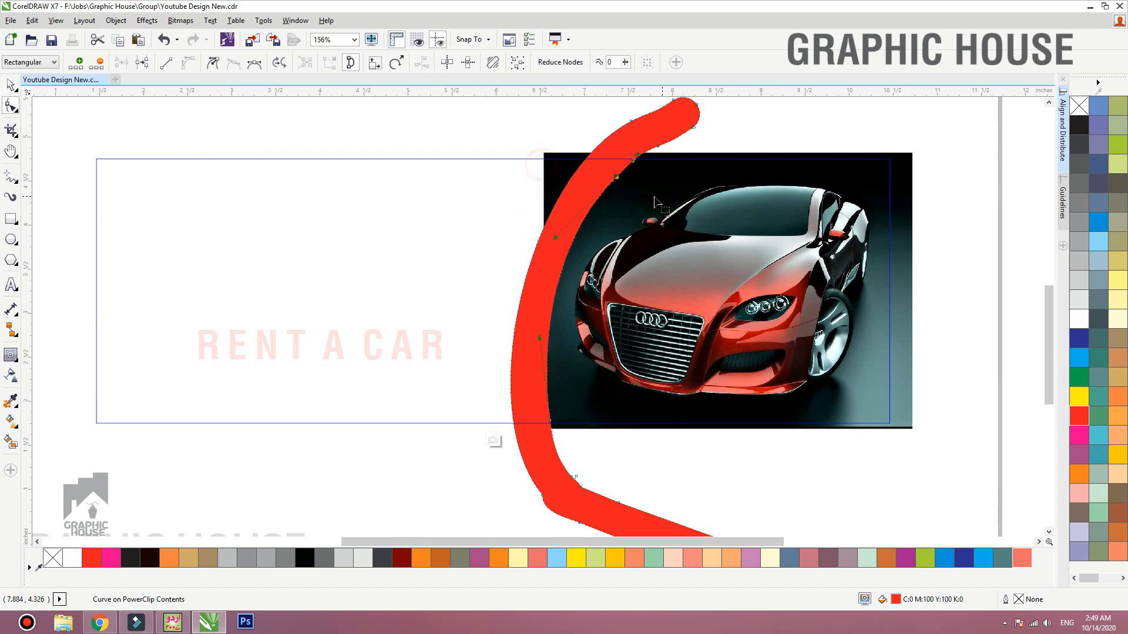
{"action": "key", "text": "Delete"}
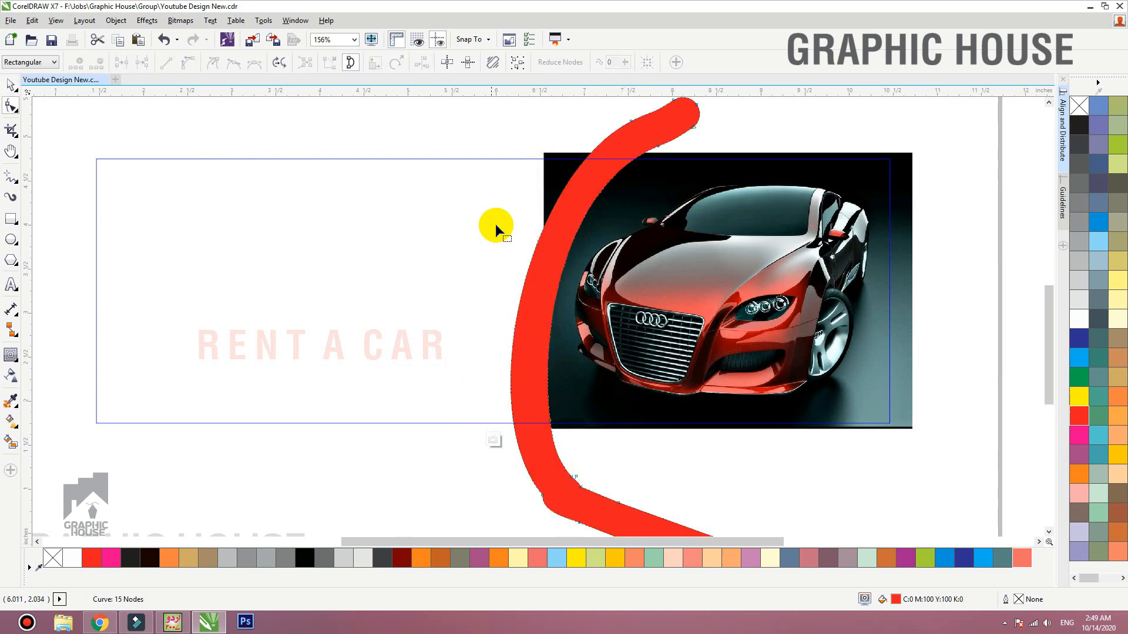
Step: Cut off the car photo's upper-left corner diagonally by adding a node on its left edge and moving the corner node right about 0.9 inch
{"action": "key", "text": "space"}
{"action": "left_click", "coordinate": [561, 164]}
{"action": "key", "text": "space"}
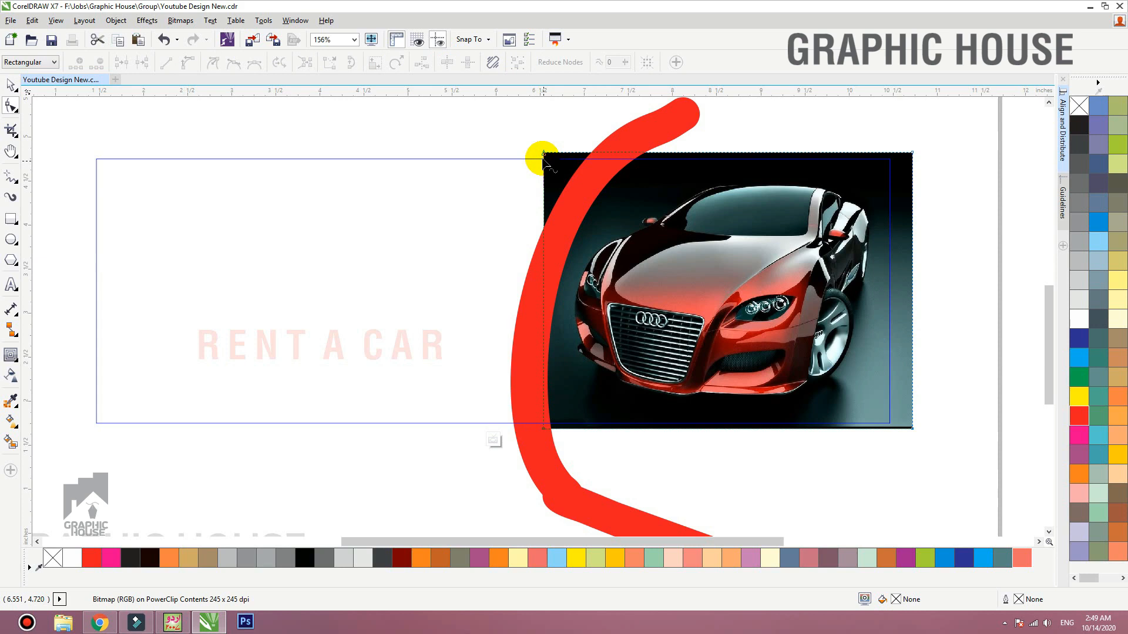
{"action": "double_click", "coordinate": [543, 228]}
{"action": "left_click_drag", "start_coordinate": [543, 154], "coordinate": [622, 154]}
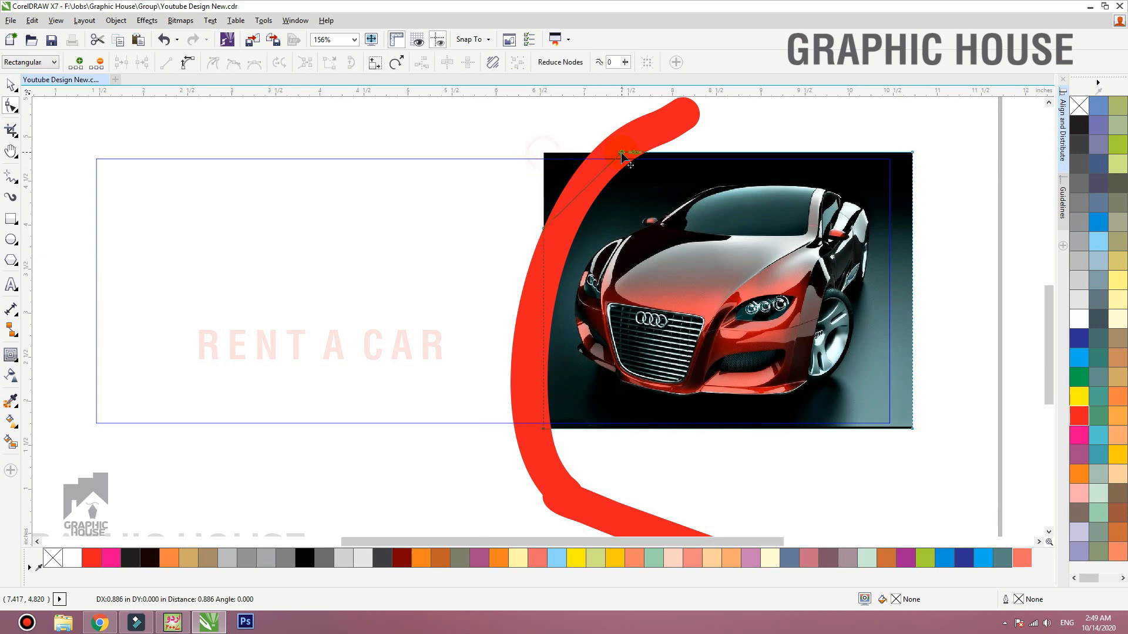
{"action": "key", "text": "space"}
Step: Finish editing the lower banner's PowerClip contents, and give the banner rectangle a white fill and a black hairline outline
{"action": "left_click", "coordinate": [402, 475], "text": "ctrl"}
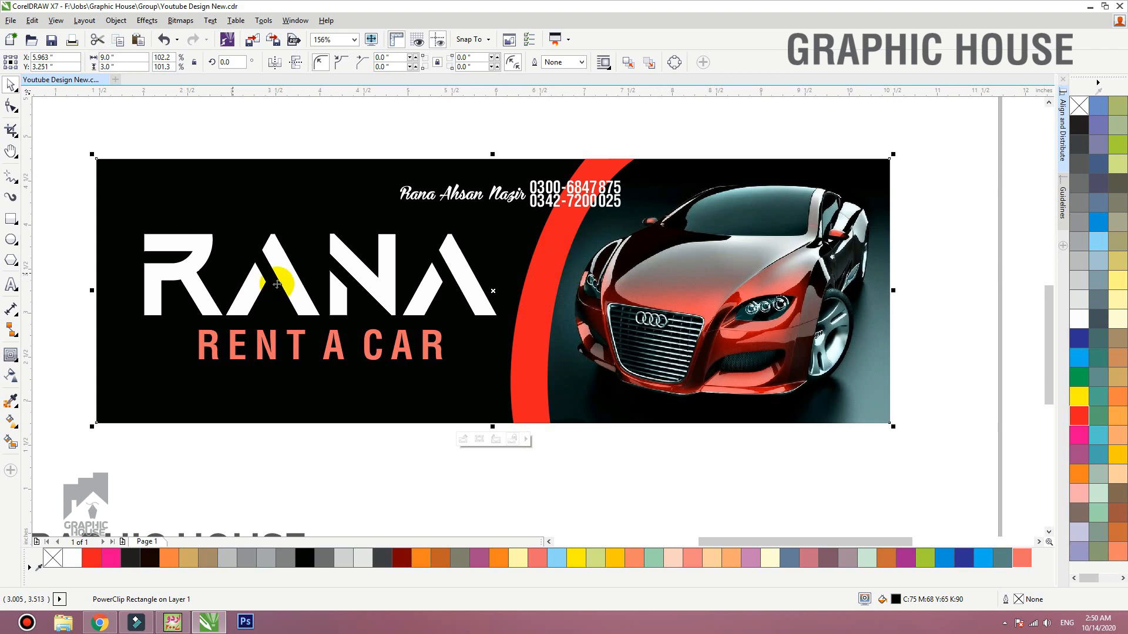
{"action": "left_click", "coordinate": [1083, 322]}
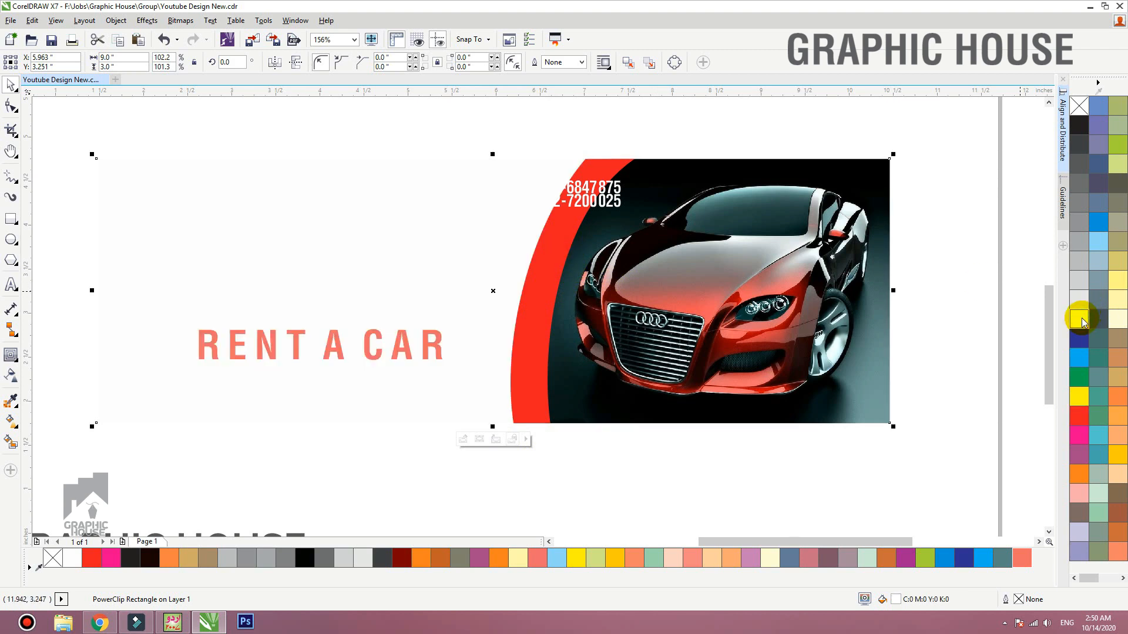
{"action": "right_click", "coordinate": [1081, 124]}
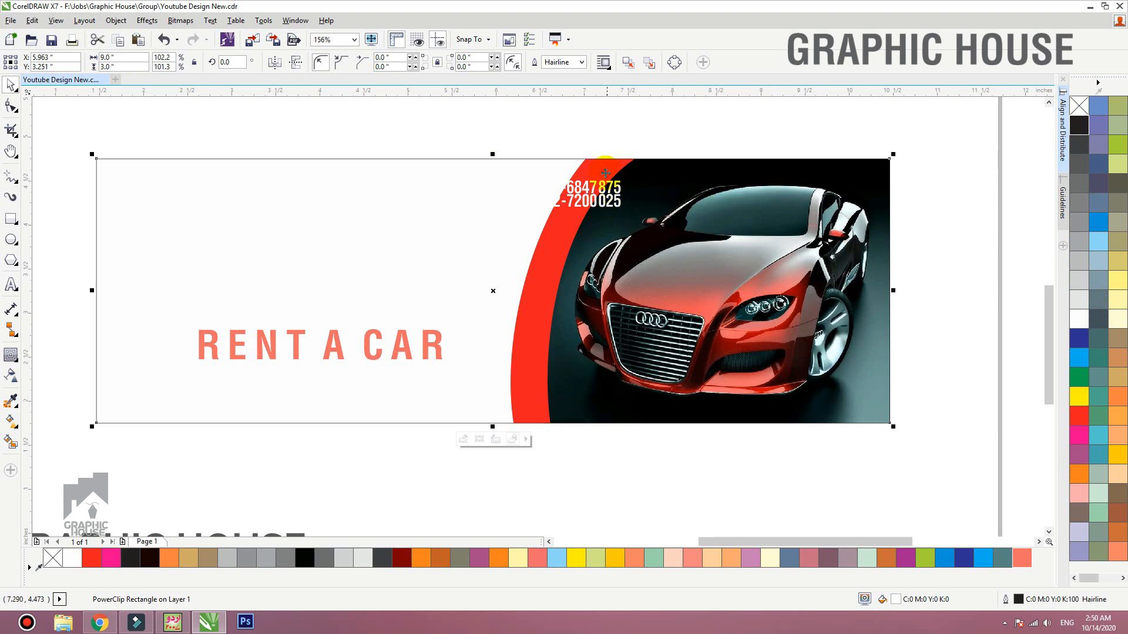
Step: Sample the red C11 M100 Y100 K6 from the car's front bumper with the Color Eyedropper, and undo the misplaced fill
{"action": "left_click", "coordinate": [463, 440]}
{"action": "left_click", "coordinate": [571, 211]}
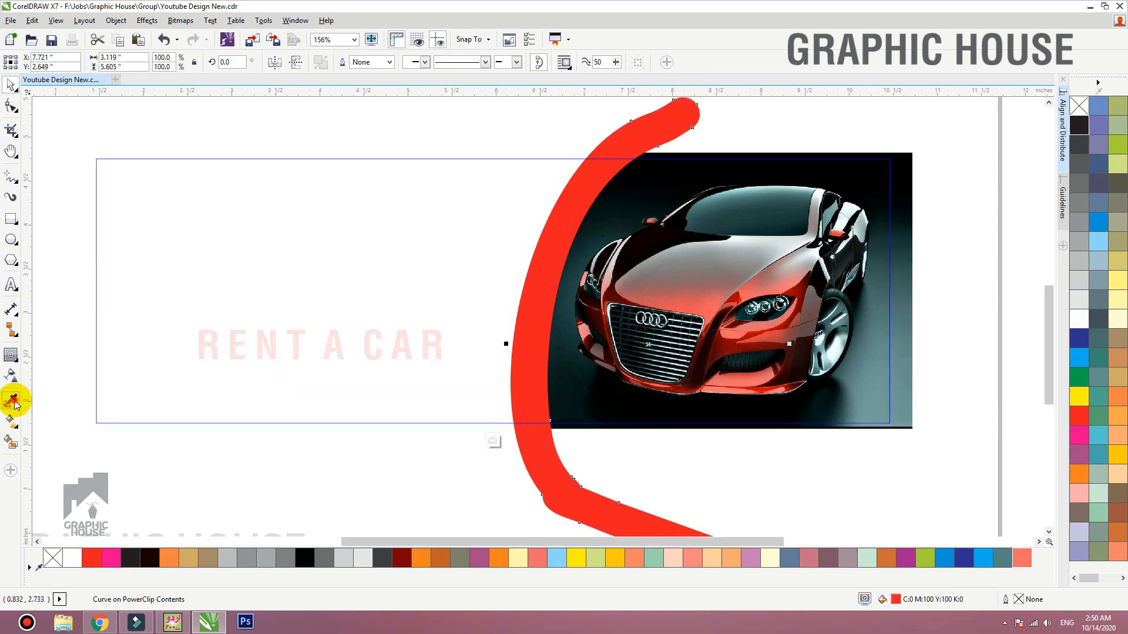
{"action": "left_click", "coordinate": [12, 401]}
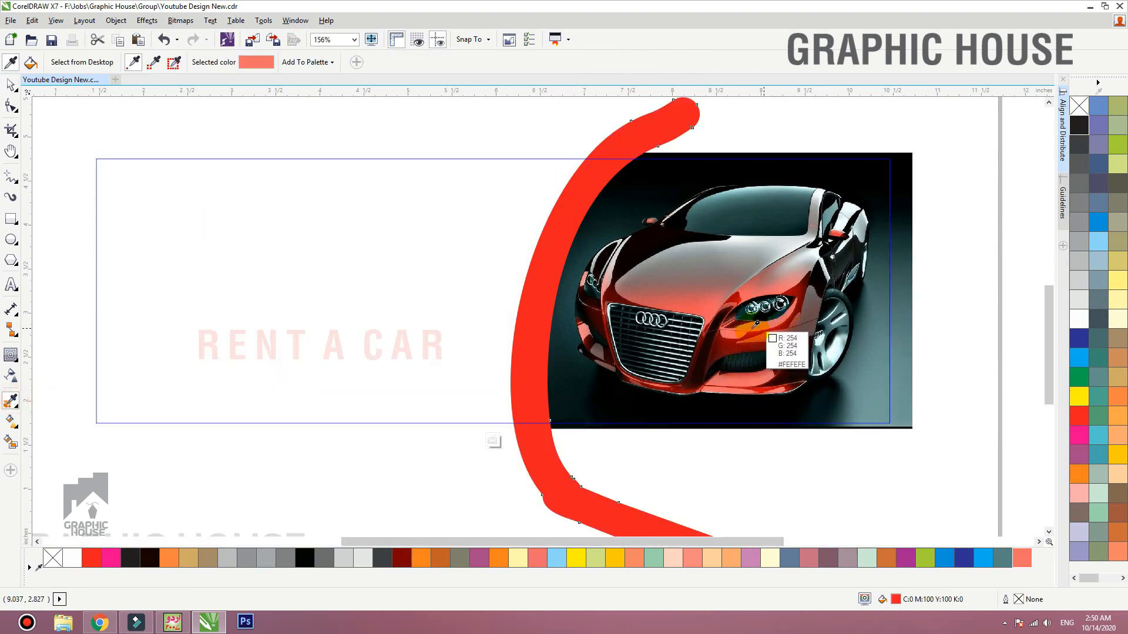
{"action": "key", "text": "space"}
{"action": "left_click", "coordinate": [719, 487], "text": "ctrl"}
{"action": "key", "text": "space"}
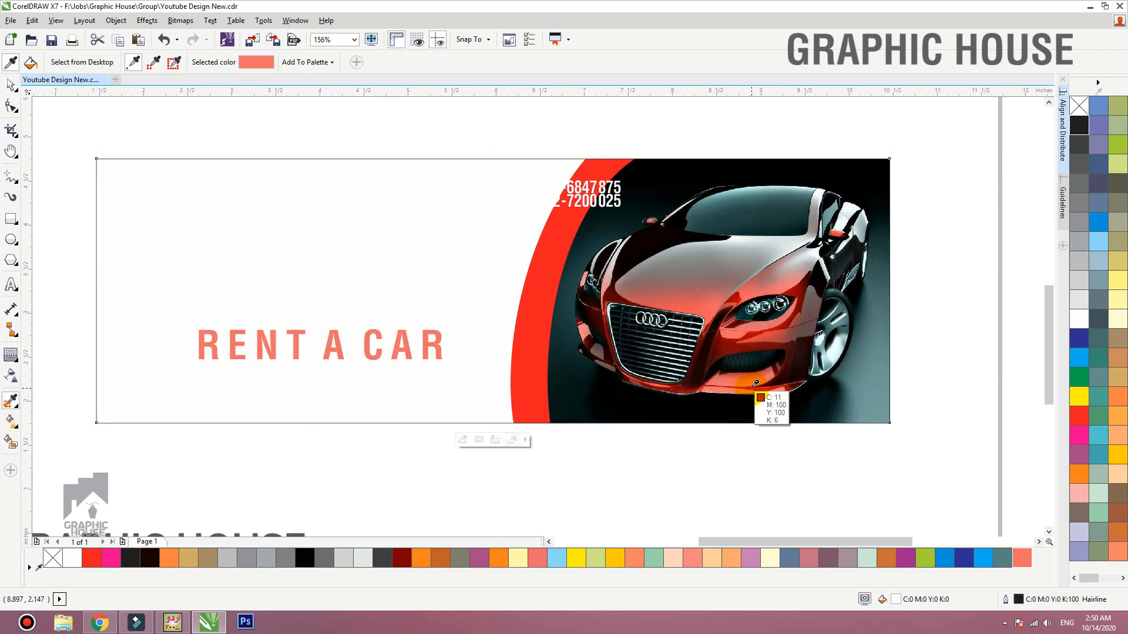
{"action": "left_click", "coordinate": [752, 388]}
{"action": "left_click", "coordinate": [533, 404]}
{"action": "key", "text": "ctrl+z"}
{"action": "key", "text": "space"}
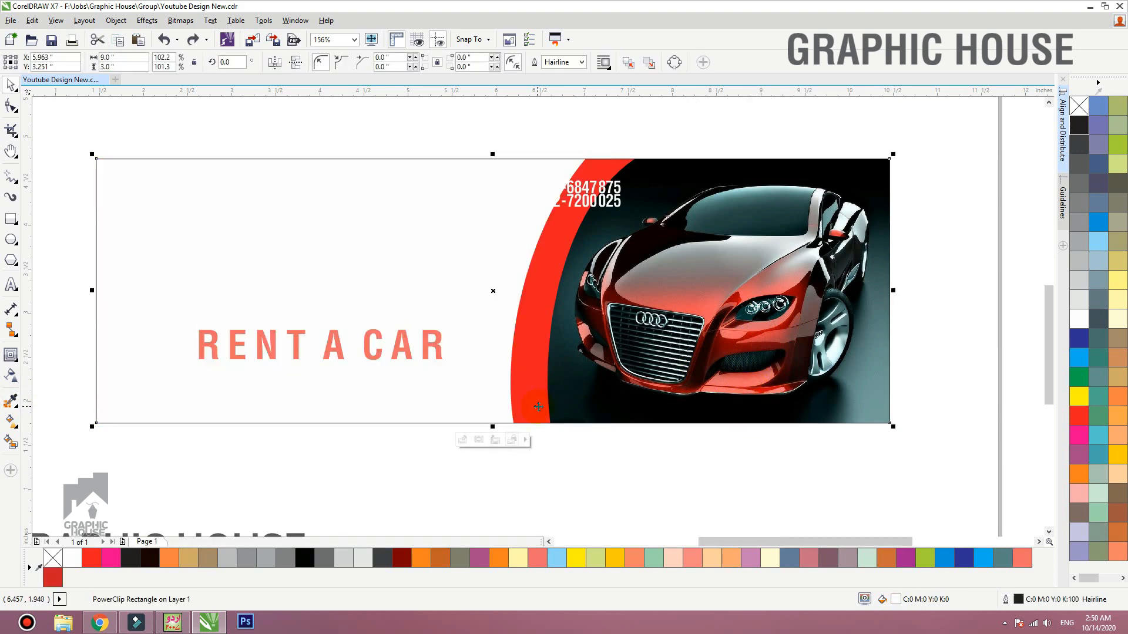
Step: Fill the curved band inside the banner with the sampled red C11 M100 Y100 K6
{"action": "left_click", "coordinate": [536, 411], "text": "ctrl"}
{"action": "left_click", "coordinate": [539, 415]}
{"action": "left_click", "coordinate": [47, 580]}
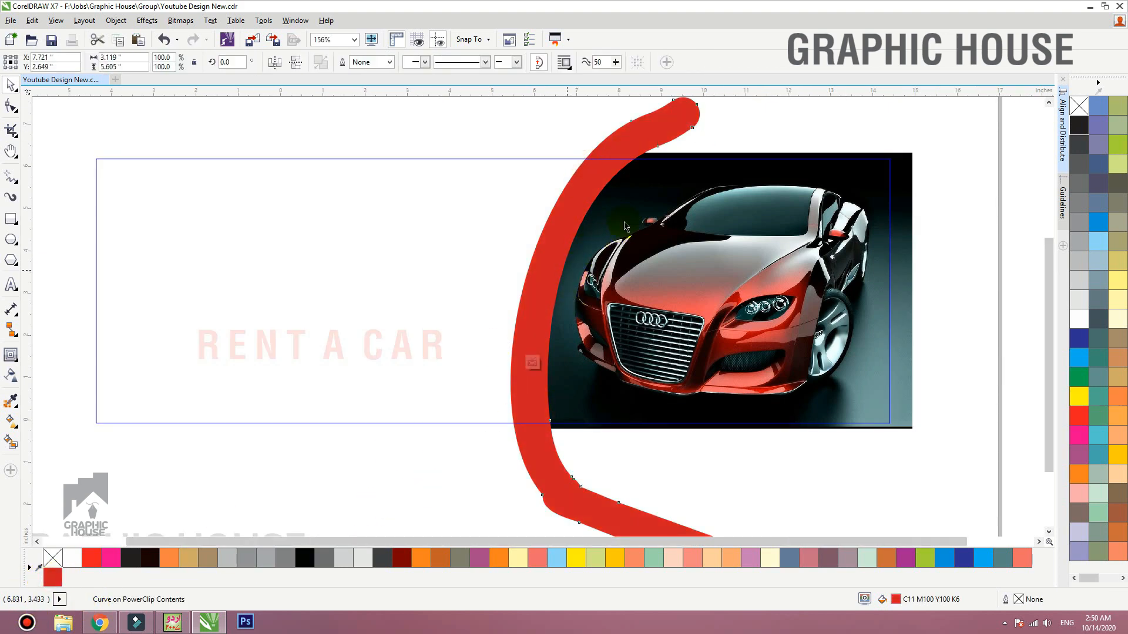
Step: Place a white-filled copy of the curved band behind the red one along the car photo's edge
{"action": "scroll", "coordinate": [571, 301], "scroll_direction": "down", "scroll_amount": 2}
{"action": "left_click_drag", "start_coordinate": [676, 187], "coordinate": [669, 181]}
{"action": "left_click", "coordinate": [661, 187]}
{"action": "left_click", "coordinate": [630, 200]}
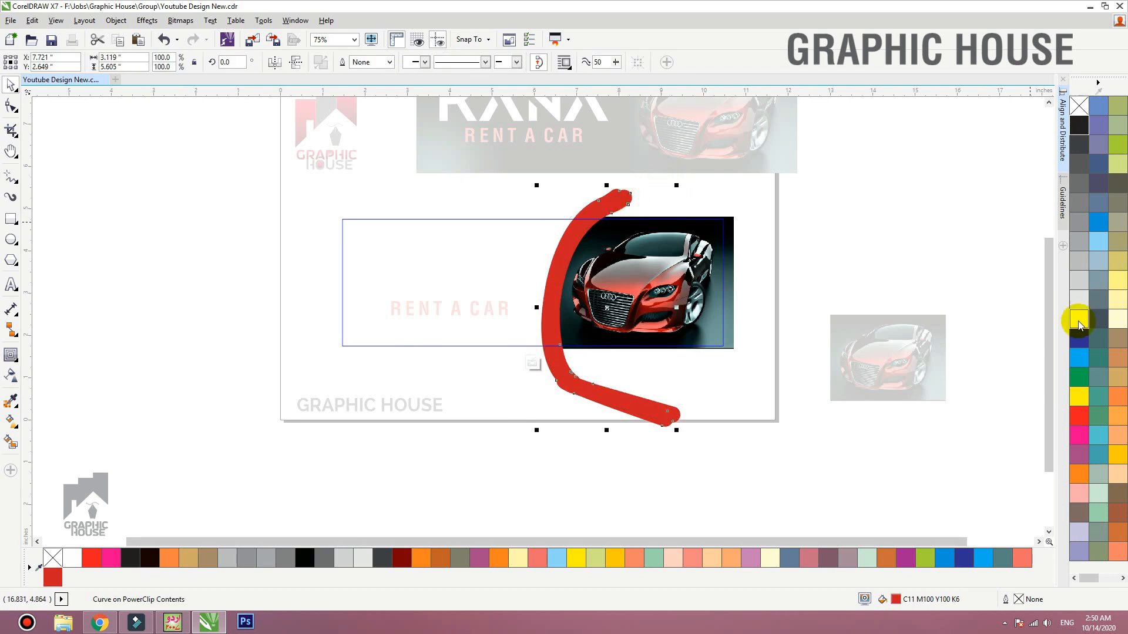
{"action": "left_click", "coordinate": [1079, 320]}
{"action": "scroll", "coordinate": [477, 241], "scroll_direction": "up", "scroll_amount": 4}
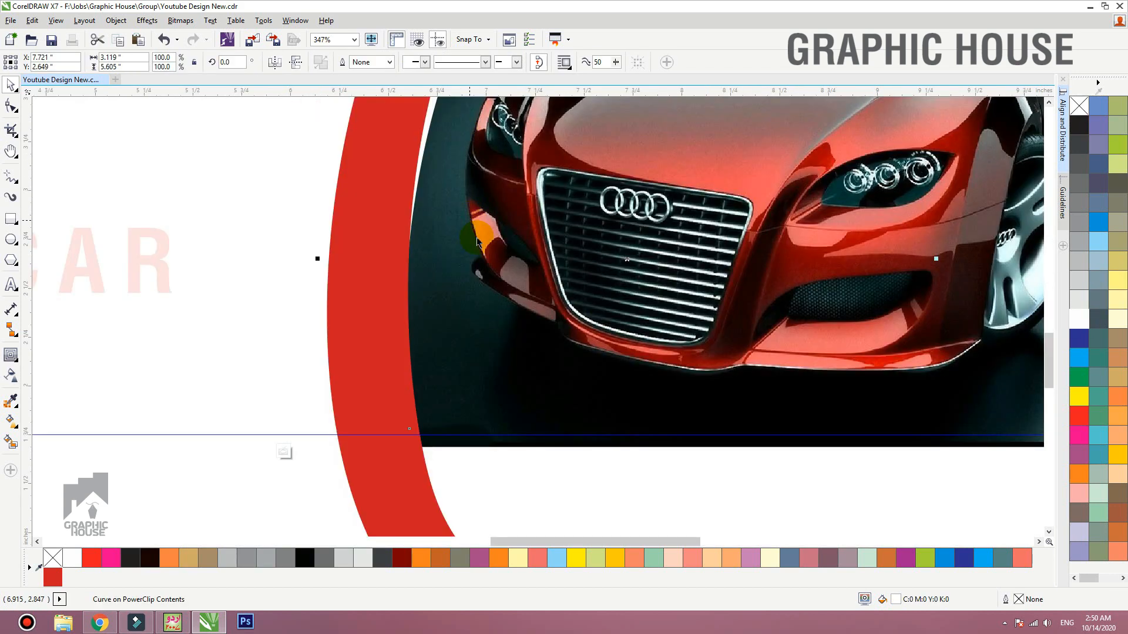
Step: Rotate the red band about 3.8 degrees off the white one, undo the further rotation, and finish editing the banner's contents
{"action": "scroll", "coordinate": [477, 241], "scroll_direction": "down", "scroll_amount": 4}
{"action": "left_click", "coordinate": [587, 244]}
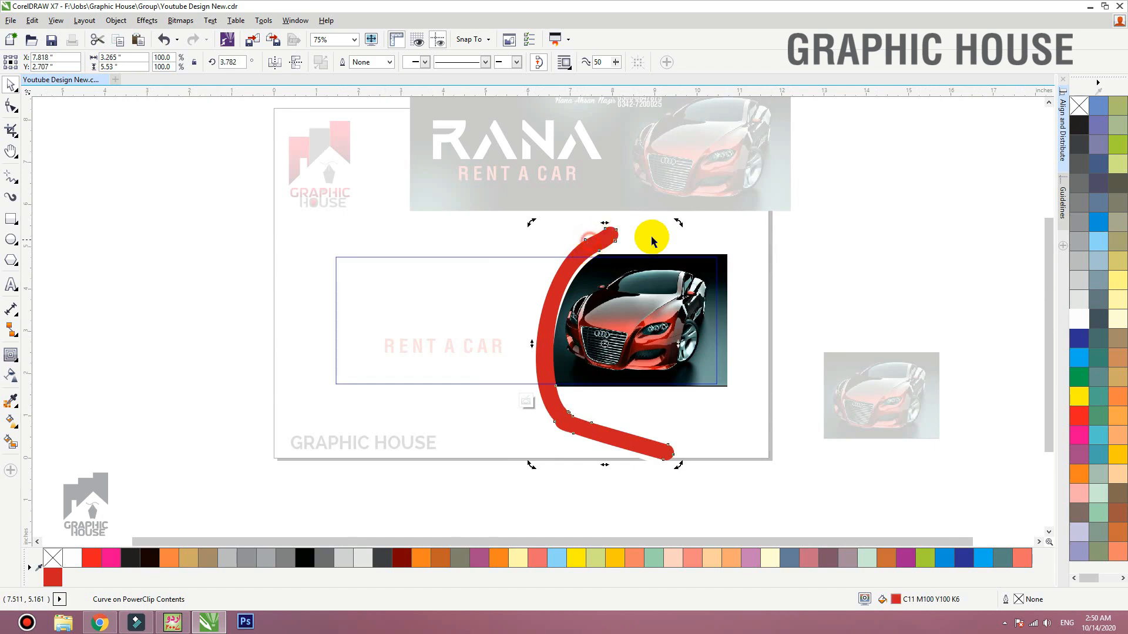
{"action": "left_click_drag", "start_coordinate": [679, 222], "coordinate": [667, 211]}
{"action": "left_click_drag", "start_coordinate": [652, 204], "coordinate": [649, 207]}
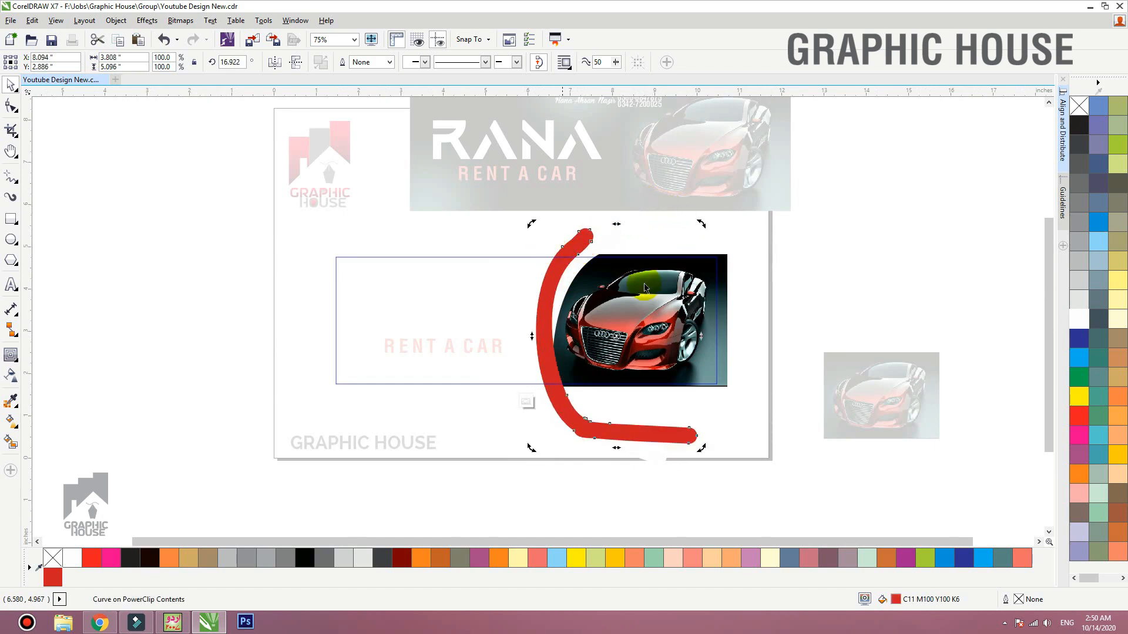
{"action": "key", "text": "ctrl+z"}
{"action": "left_click", "coordinate": [847, 234], "text": "ctrl"}
{"action": "key", "text": "shift+F2"}
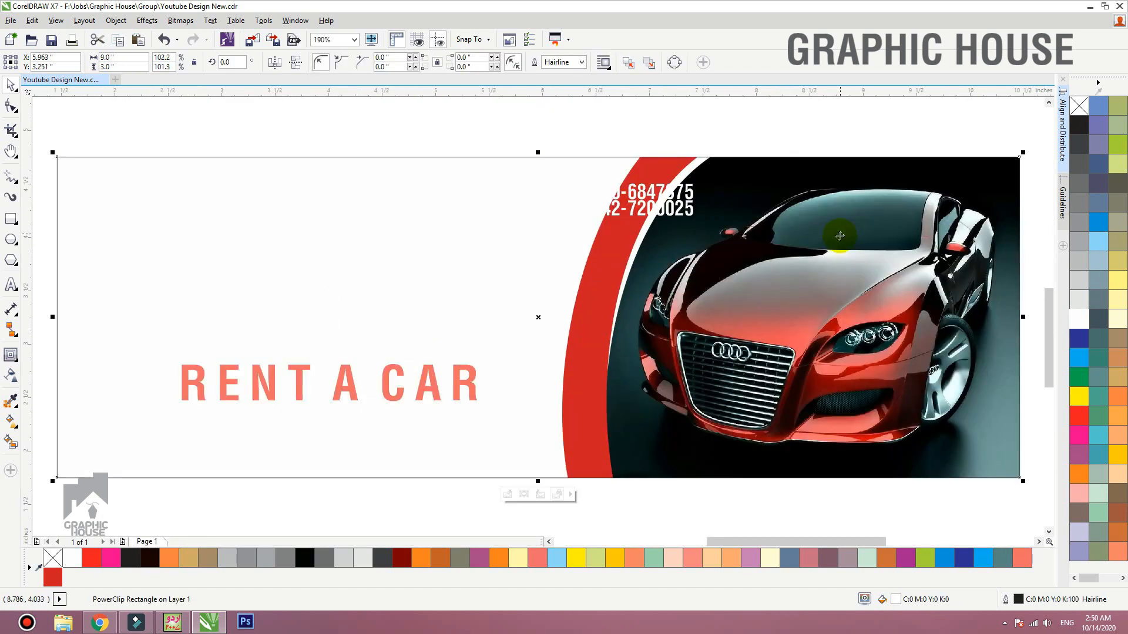
Step: Fill all the banner's text with black, and move the owner's name and phone numbers left, clear of the red band
{"action": "left_click_drag", "start_coordinate": [650, 136], "coordinate": [36, 505]}
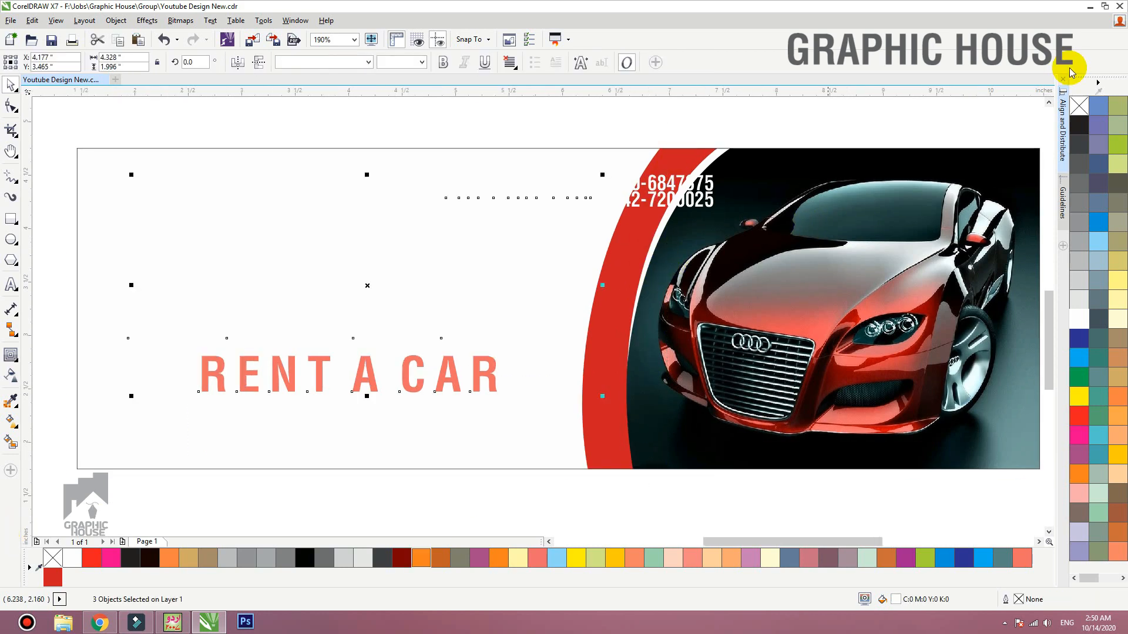
{"action": "left_click", "coordinate": [1080, 125]}
{"action": "left_click_drag", "start_coordinate": [672, 121], "coordinate": [438, 211]}
{"action": "left_click_drag", "start_coordinate": [409, 122], "coordinate": [585, 196]}
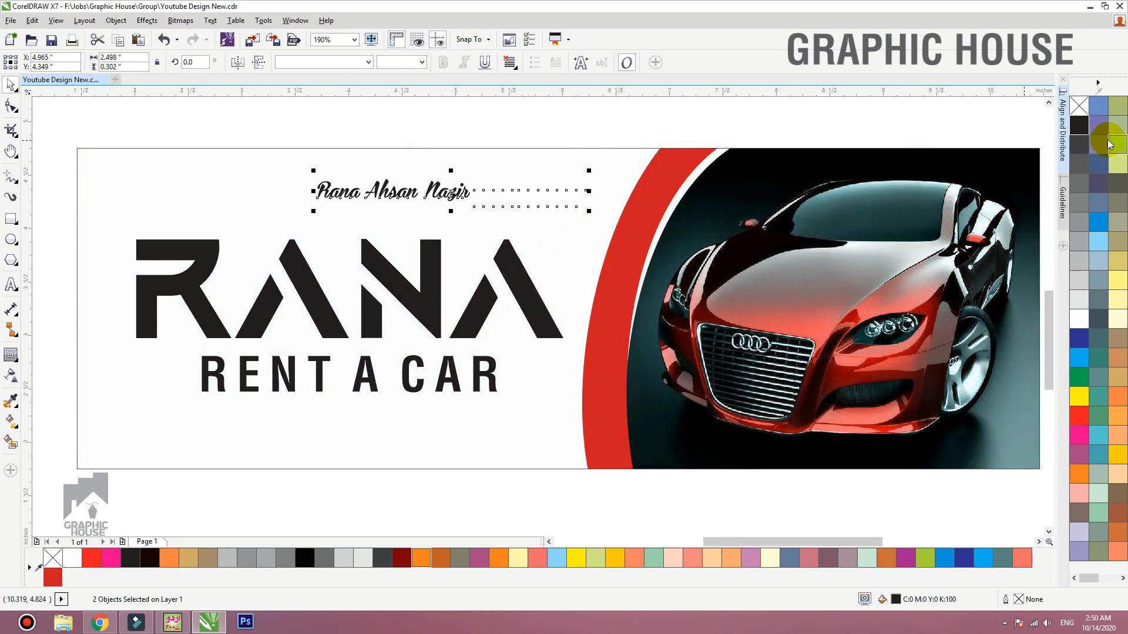
Step: Fill the owner's name, the phone numbers and the RENT A CAR text with 70% black
{"action": "left_click", "coordinate": [1084, 165]}
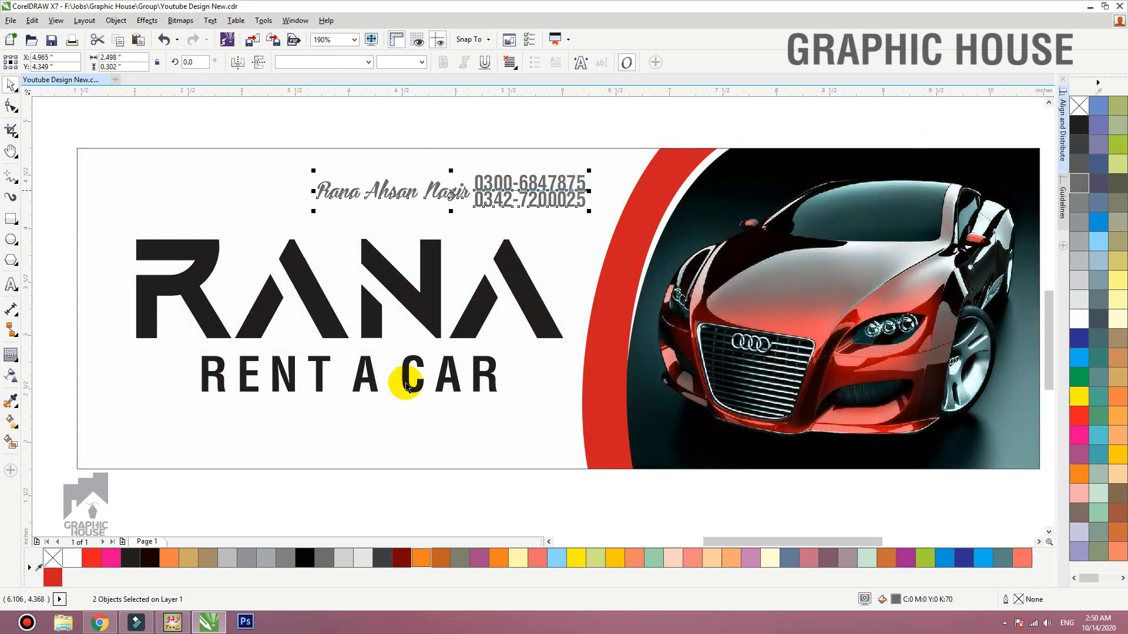
{"action": "left_click", "coordinate": [454, 372]}
{"action": "left_click", "coordinate": [1080, 187]}
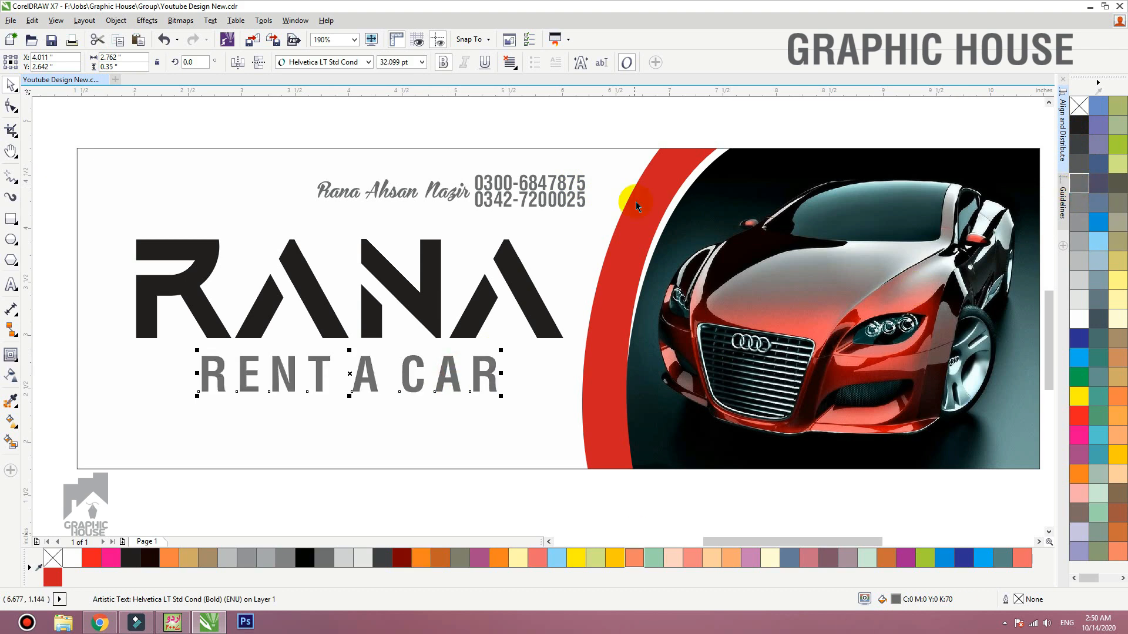
Step: Fill the RANA title with the curved band's red, C11 M100 Y100 K6, using the Color Eyedropper
{"action": "left_click", "coordinate": [10, 401]}
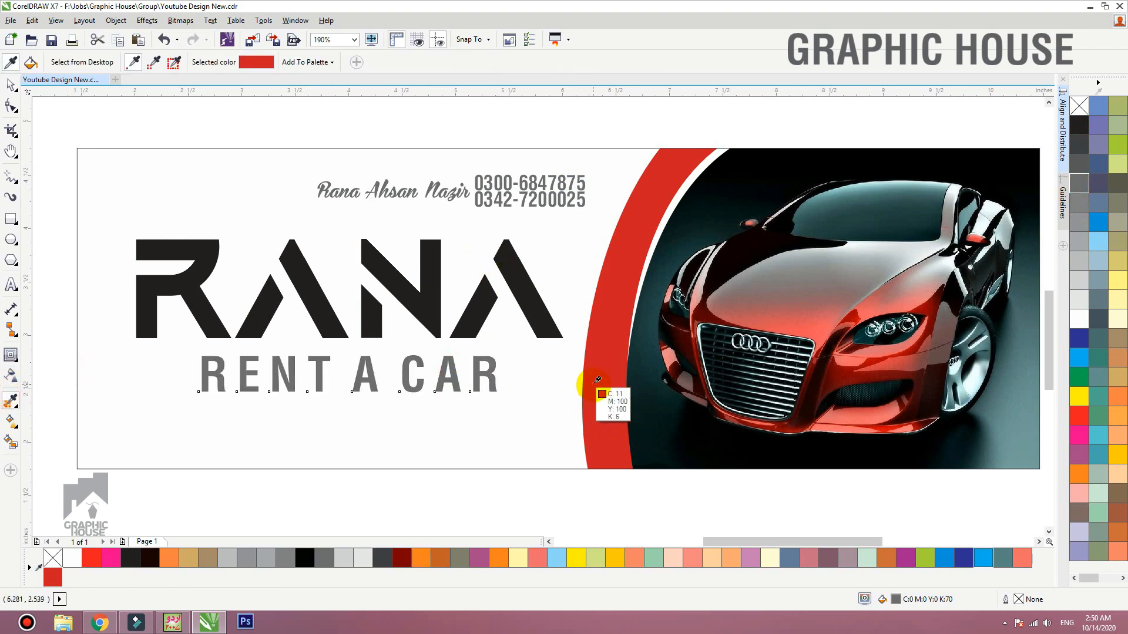
{"action": "left_click", "coordinate": [531, 310]}
{"action": "key", "text": "space"}
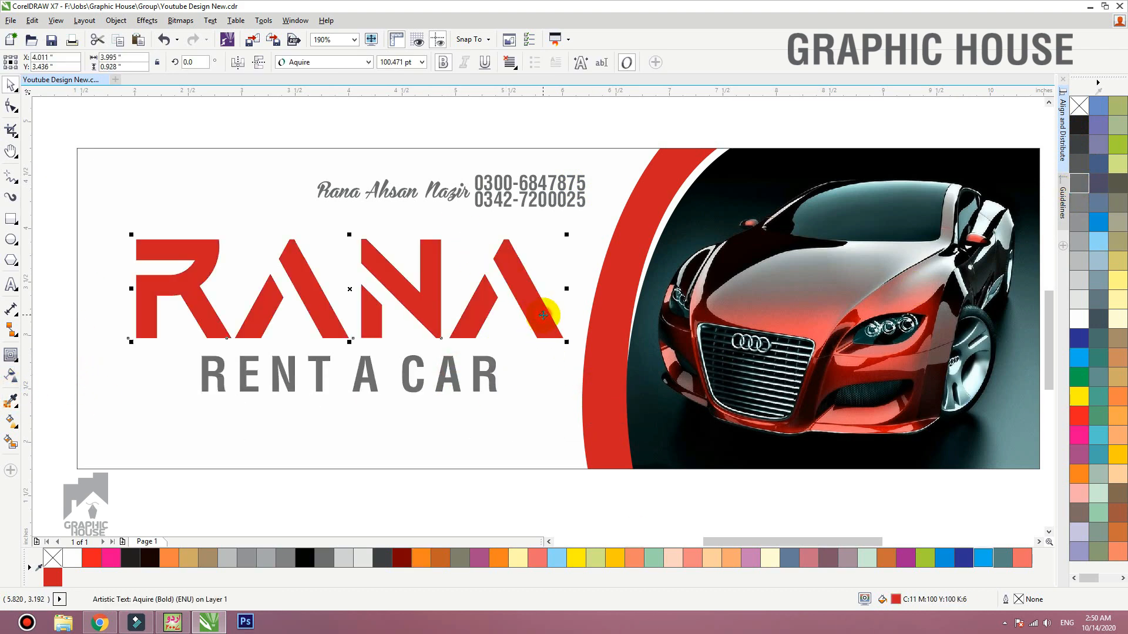
{"action": "left_click", "coordinate": [611, 286]}
{"action": "scroll", "coordinate": [611, 285], "scroll_direction": "down", "scroll_amount": 3}
{"action": "left_click", "coordinate": [733, 176]}
{"action": "key", "text": "F2"}
{"action": "left_click_drag", "start_coordinate": [911, 196], "coordinate": [207, 442]}
{"action": "left_click", "coordinate": [887, 388]}
{"action": "left_click_drag", "start_coordinate": [918, 412], "coordinate": [918, 412]}
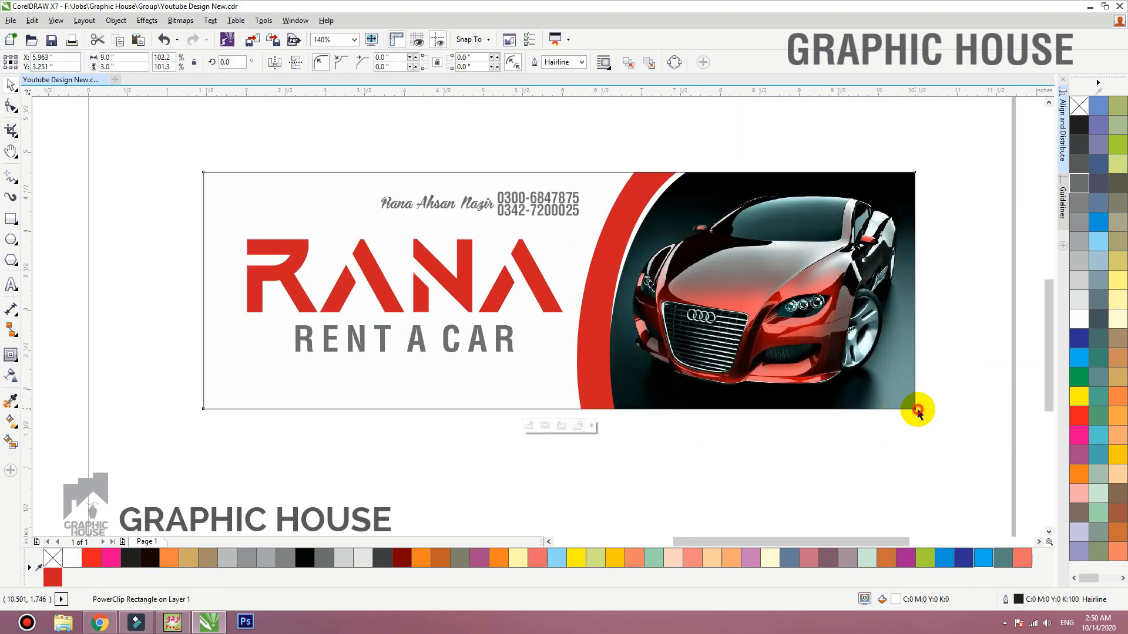
Step: Duplicate the red and white bands toward the left inside the banner's PowerClip, and mirror the copy horizontally
{"action": "double_click", "coordinate": [908, 407]}
{"action": "left_click", "coordinate": [609, 455]}
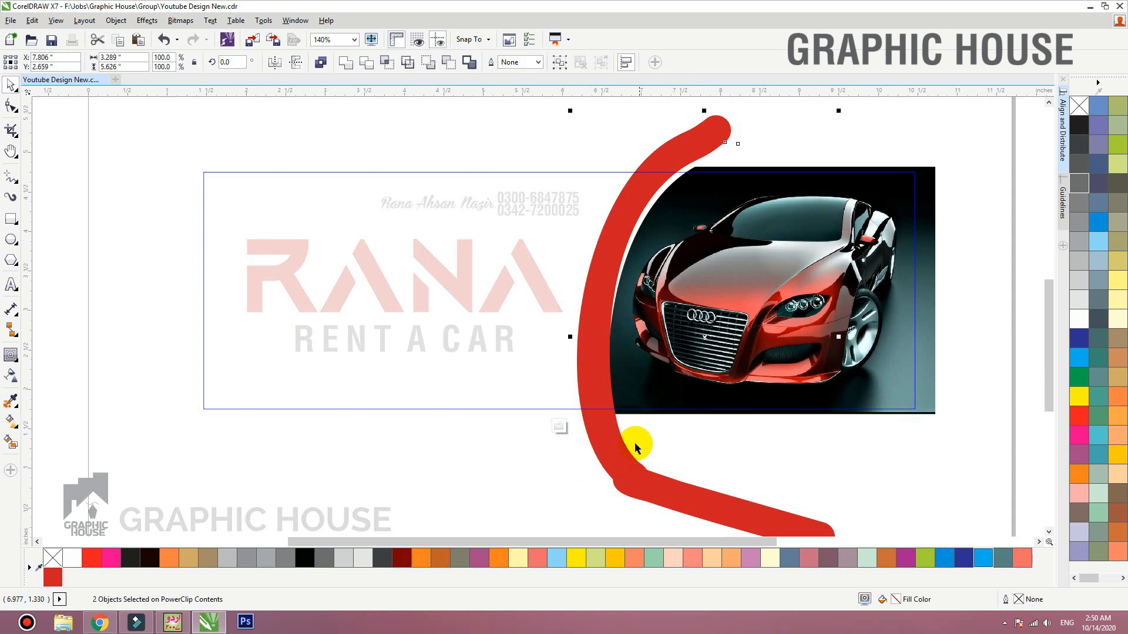
{"action": "left_click_drag", "start_coordinate": [610, 455], "coordinate": [476, 455]}
{"action": "key", "text": "ctrl+z"}
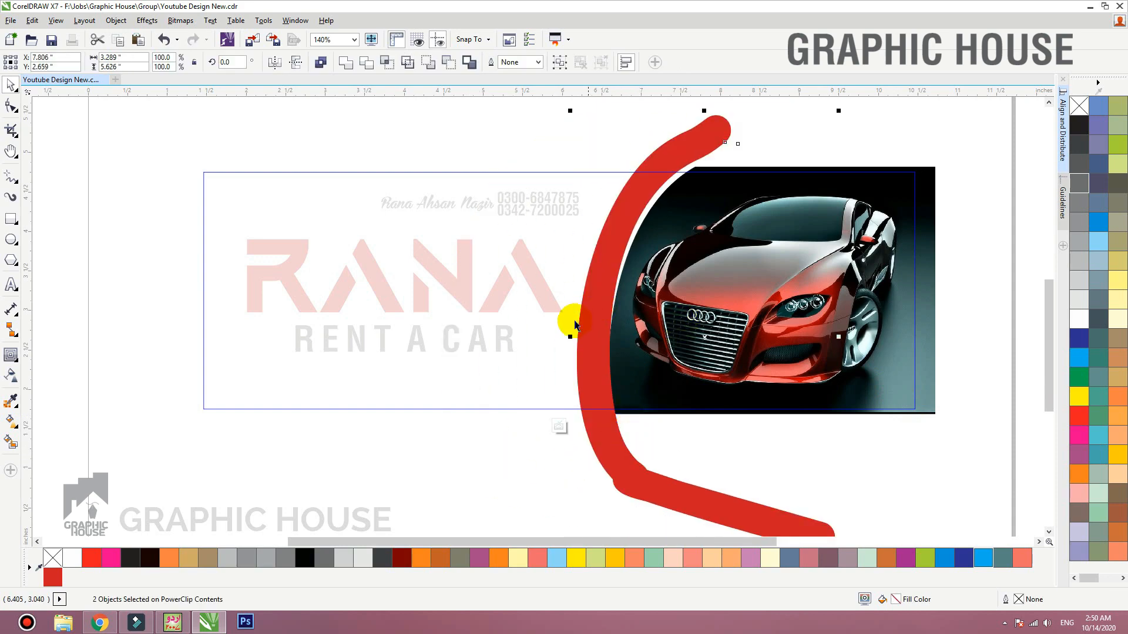
{"action": "left_click_drag", "start_coordinate": [575, 324], "coordinate": [152, 333]}
{"action": "left_click", "coordinate": [274, 62]}
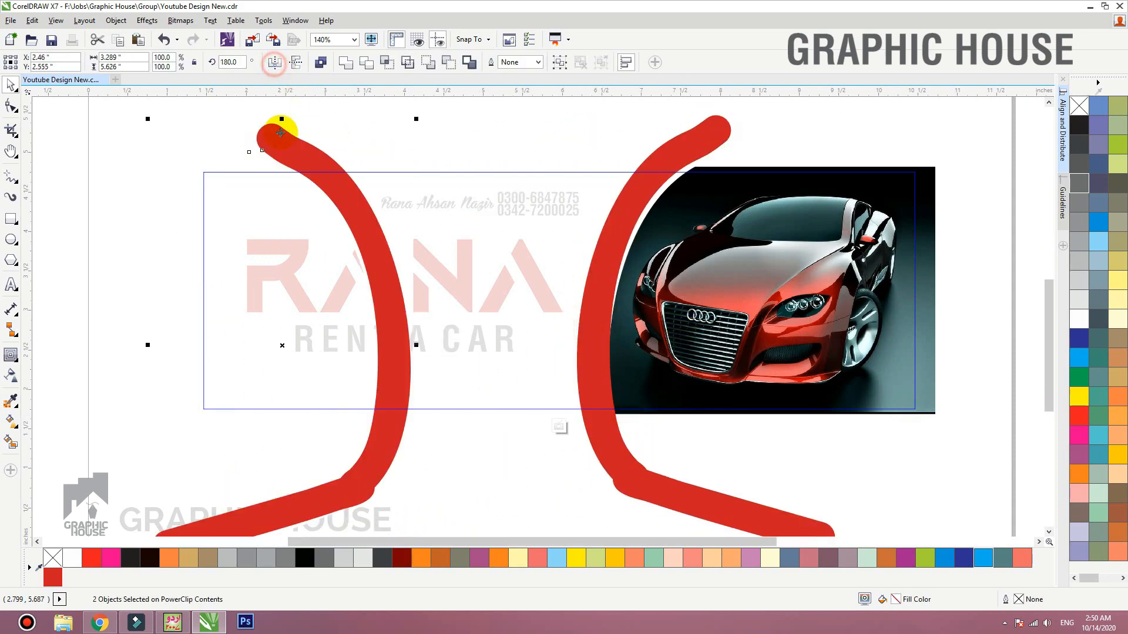
Step: Move the mirrored bands so they curve across the banner's lower-left corner, and finish editing the PowerClip contents
{"action": "left_click_drag", "start_coordinate": [365, 252], "coordinate": [197, 307]}
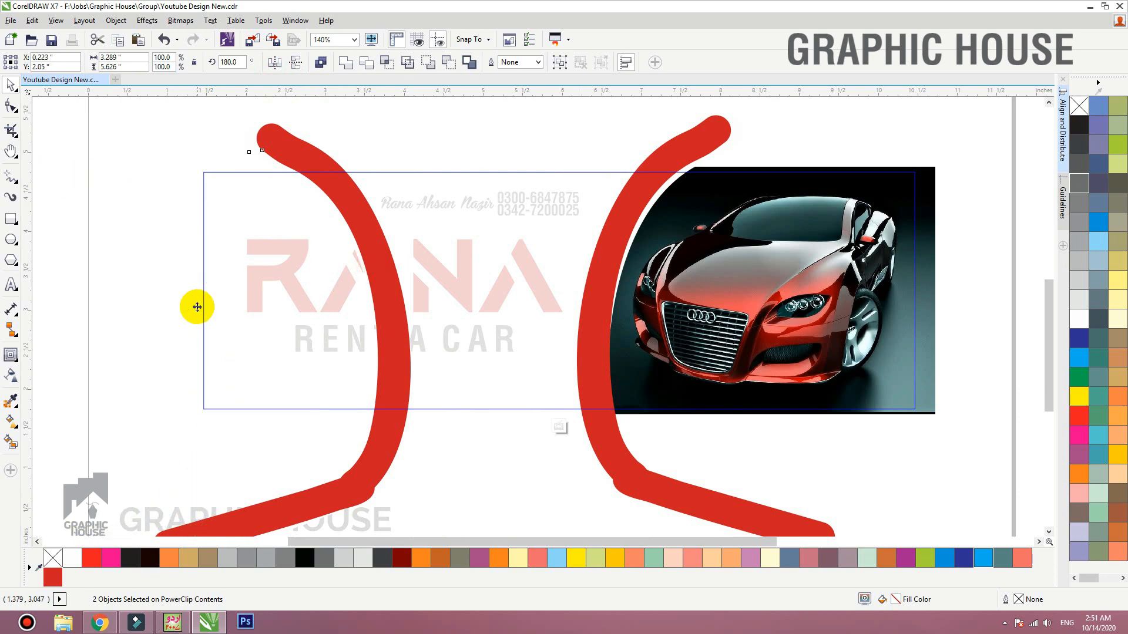
{"action": "left_click", "coordinate": [125, 340]}
{"action": "key", "text": "shift+F2"}
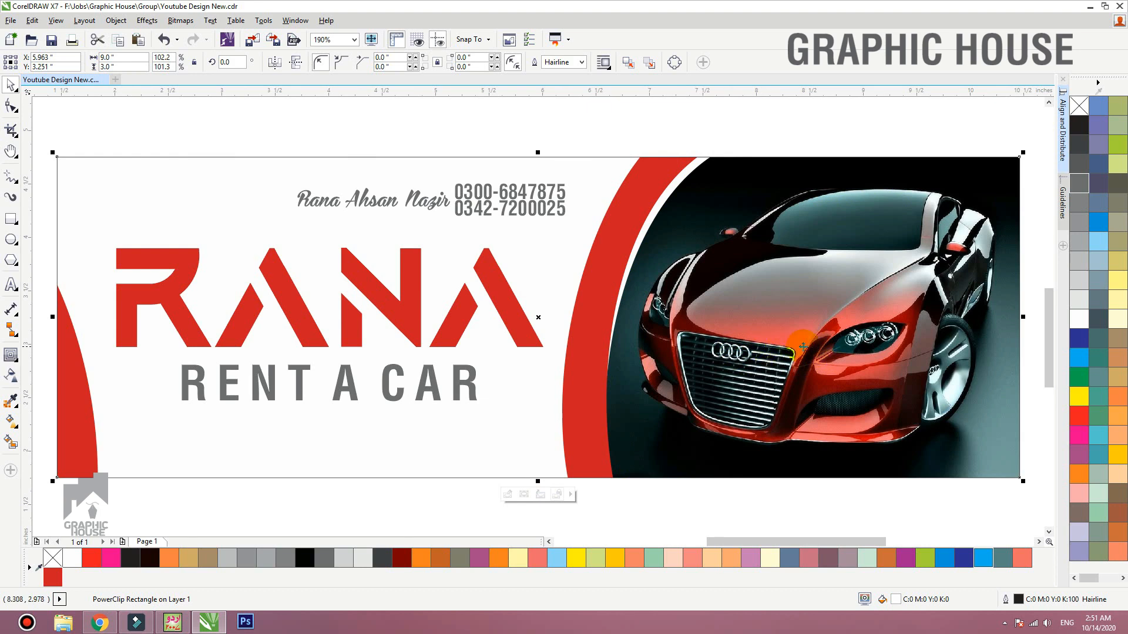
{"action": "double_click", "coordinate": [638, 173]}
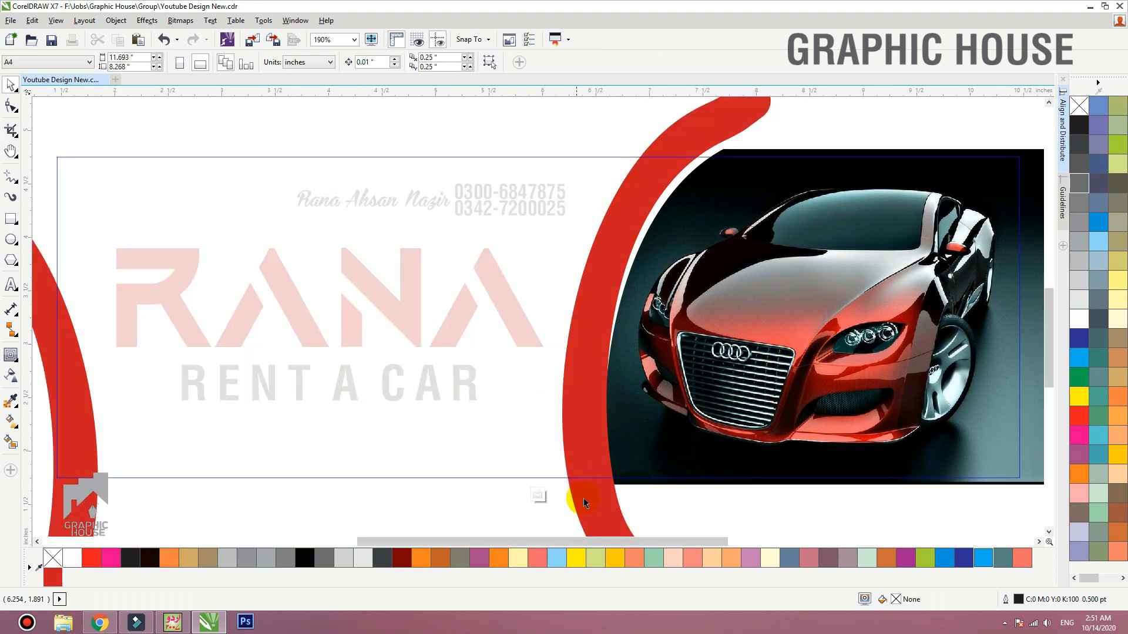
{"action": "left_click", "coordinate": [538, 496]}
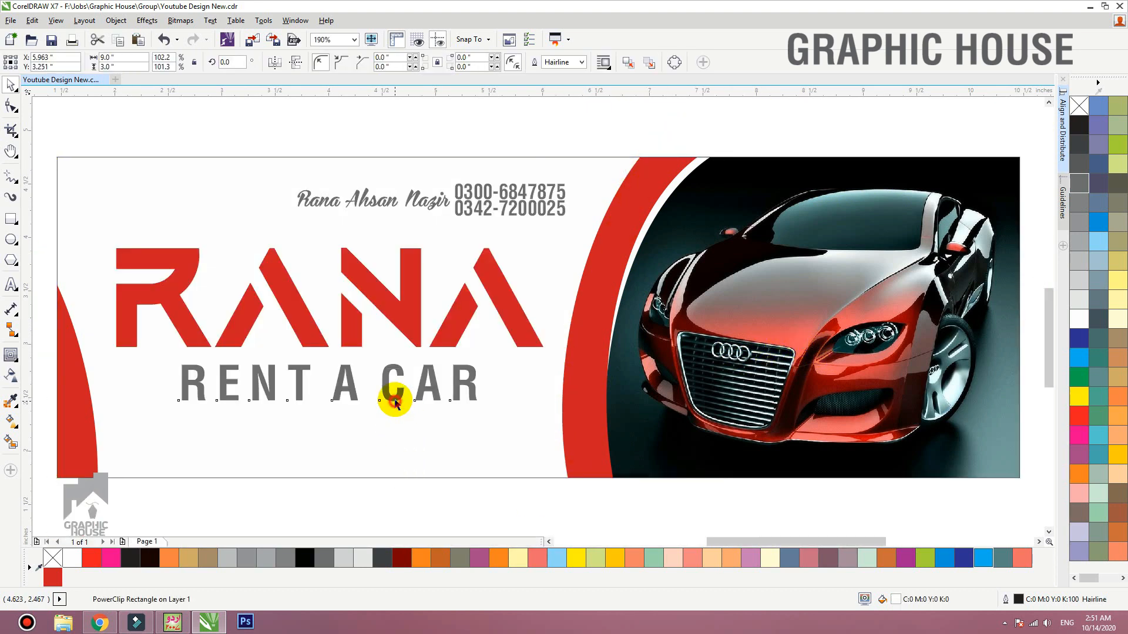
{"action": "left_click", "coordinate": [394, 403]}
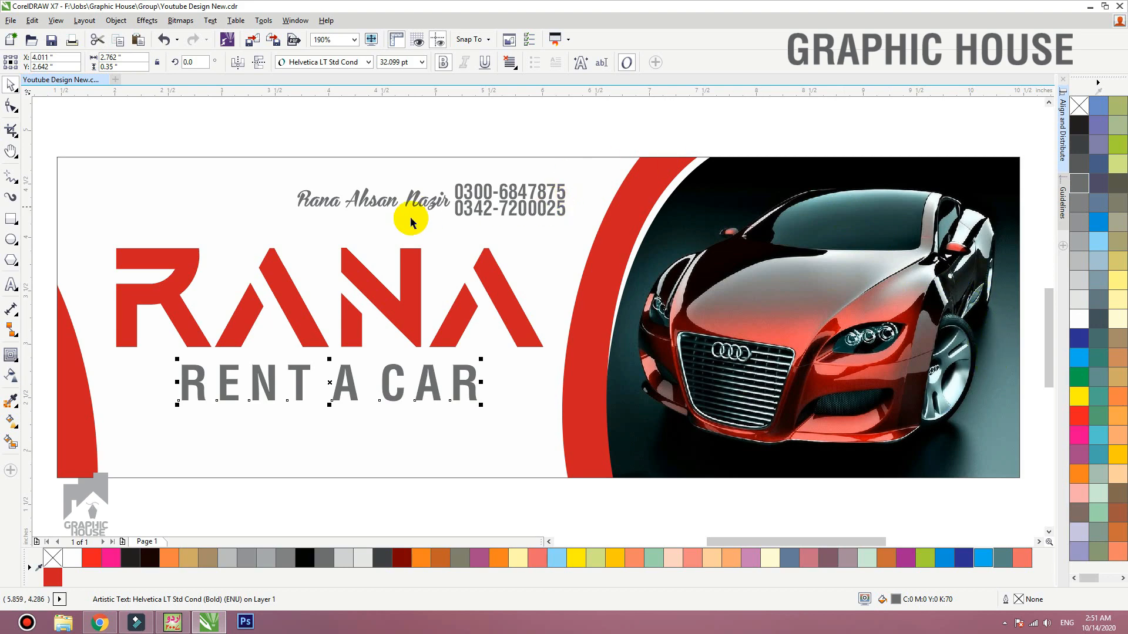
{"action": "left_click", "coordinate": [424, 197]}
Step: Duplicate the complete white banner with all its text to the right of the black banner
{"action": "scroll", "coordinate": [503, 290], "scroll_direction": "down", "scroll_amount": 3}
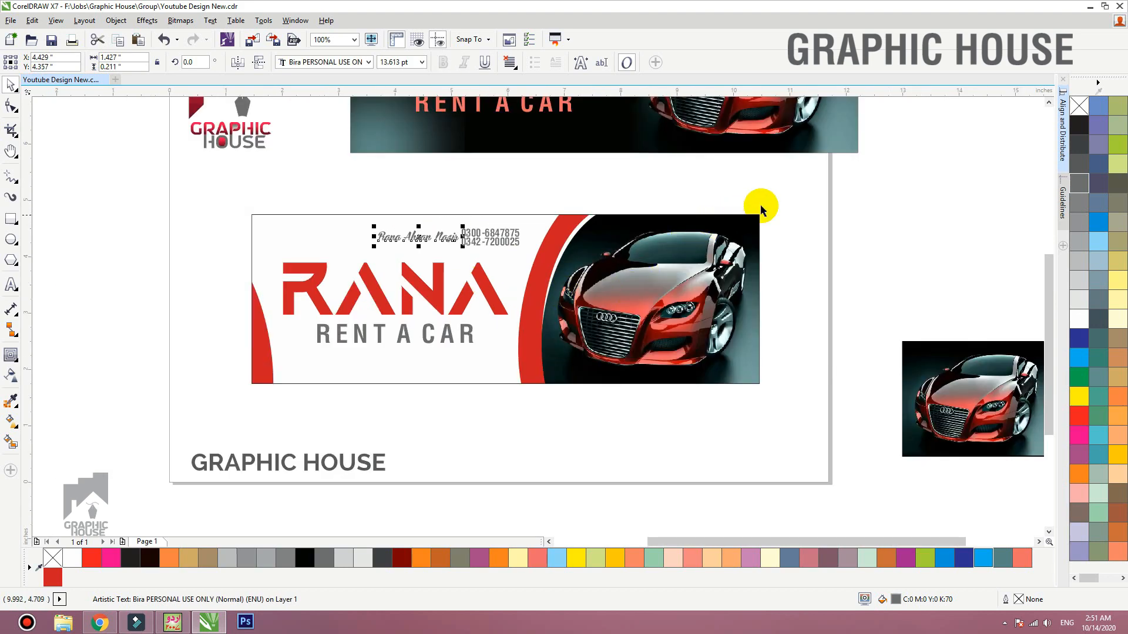
{"action": "left_click_drag", "start_coordinate": [786, 191], "coordinate": [157, 400]}
{"action": "scroll", "coordinate": [435, 302], "scroll_direction": "down", "scroll_amount": 1}
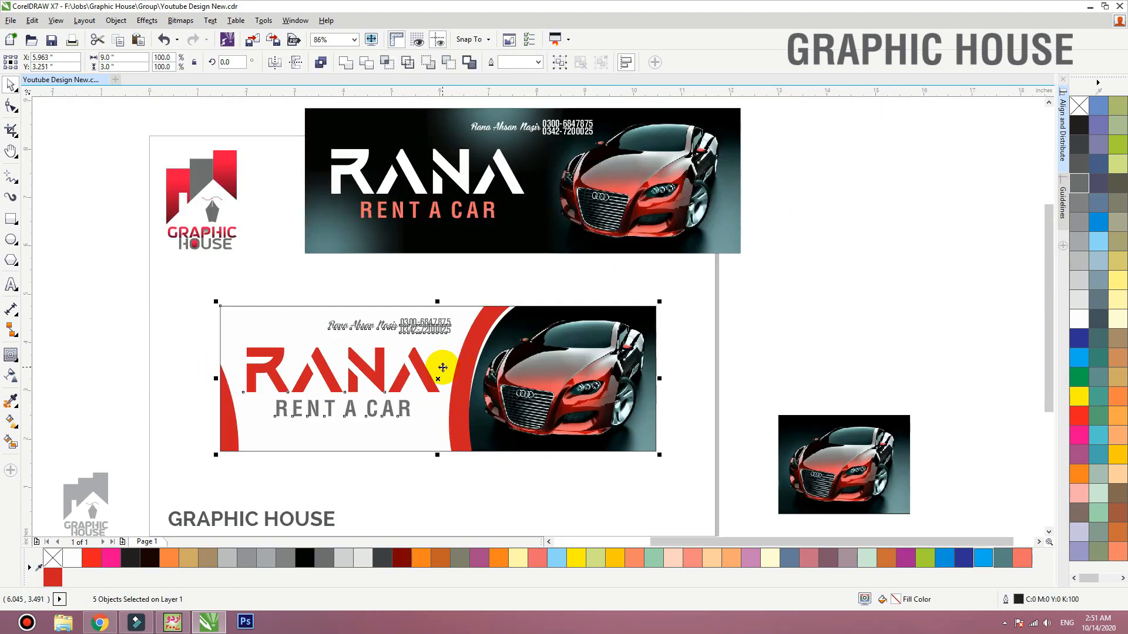
{"action": "left_click_drag", "start_coordinate": [440, 366], "coordinate": [811, 182]}
Step: Delete the curved bands on both sides of the lower banner's PowerClip contents, and select the car photo
{"action": "left_click", "coordinate": [525, 370]}
{"action": "left_click", "coordinate": [525, 371], "text": "ctrl"}
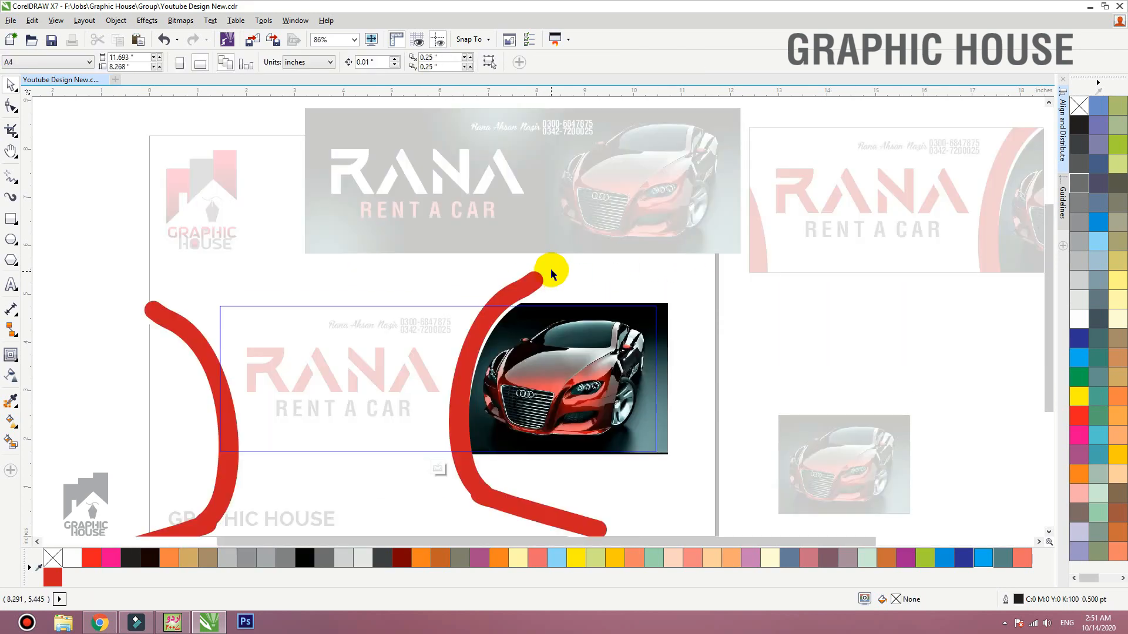
{"action": "left_click", "coordinate": [513, 294]}
{"action": "key", "text": "Delete"}
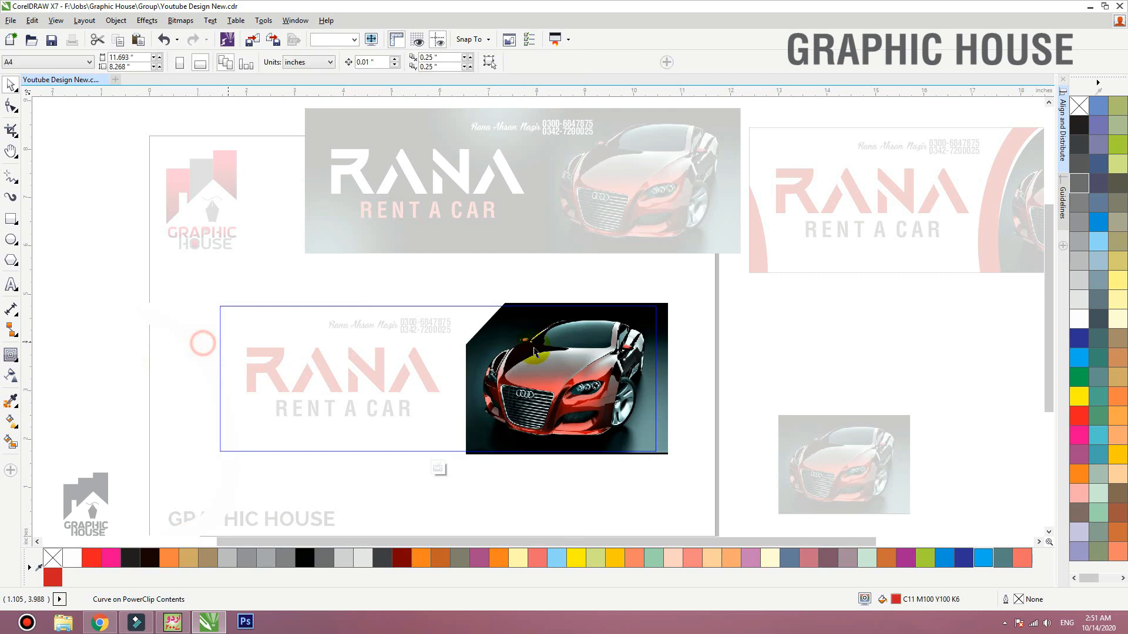
{"action": "left_click", "coordinate": [537, 356]}
{"action": "scroll", "coordinate": [300, 447], "scroll_direction": "up", "scroll_amount": 2}
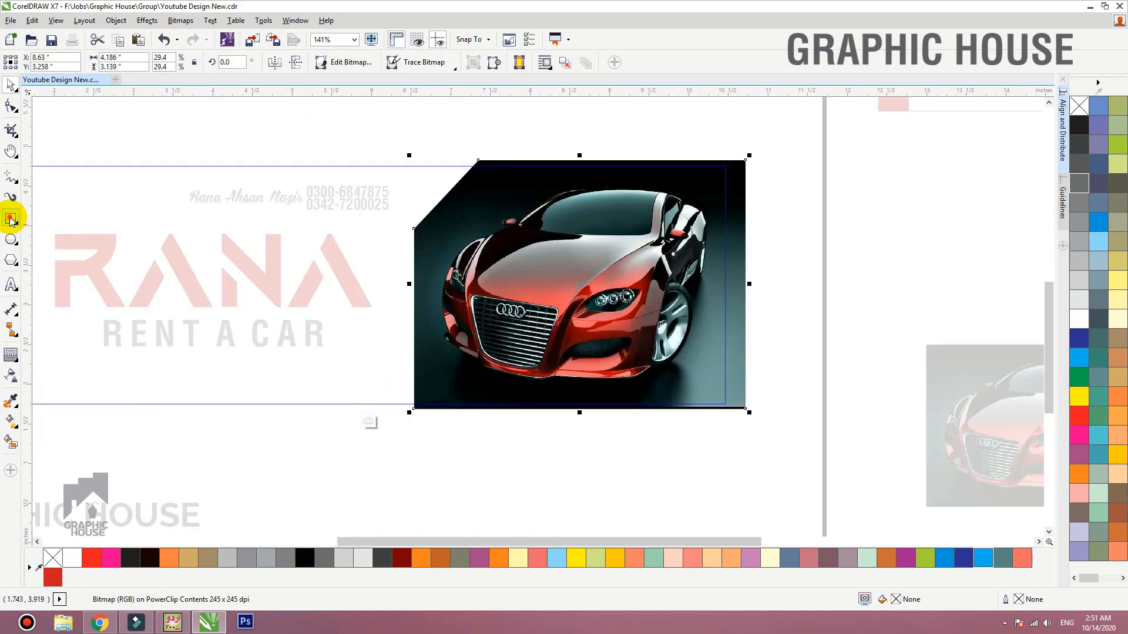
Step: Draw a rectangle about 3.1 inches high over the car photo, and convert it to curves for node editing
{"action": "left_click", "coordinate": [11, 220]}
{"action": "left_click_drag", "start_coordinate": [439, 160], "coordinate": [728, 407]}
{"action": "key", "text": "ctrl+q"}
{"action": "key", "text": "F10"}
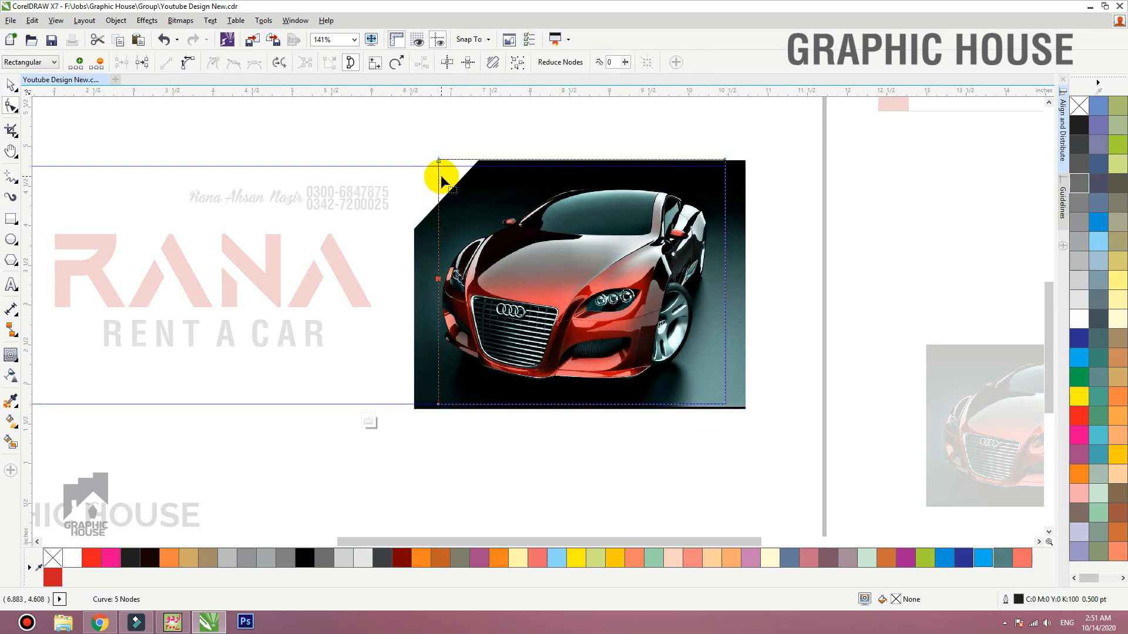
Step: Bend the rectangle's left edge into a flowing S-curve that leans inward at the top and bulges out around the car's front
{"action": "left_click", "coordinate": [187, 62]}
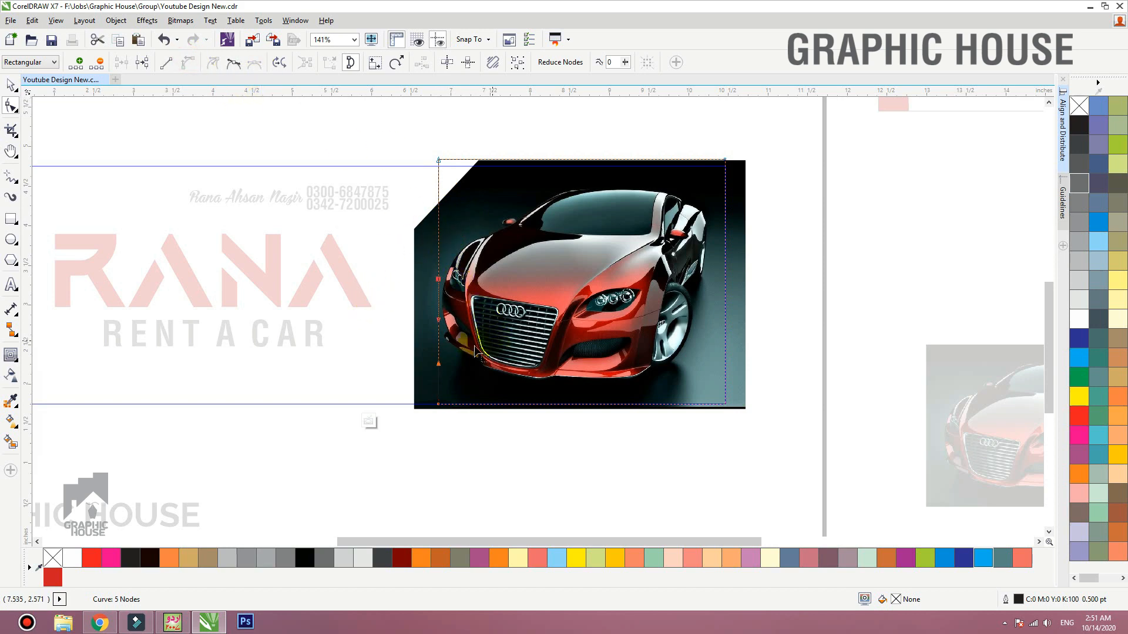
{"action": "left_click_drag", "start_coordinate": [439, 320], "coordinate": [433, 273]}
{"action": "left_click_drag", "start_coordinate": [439, 233], "coordinate": [470, 238]}
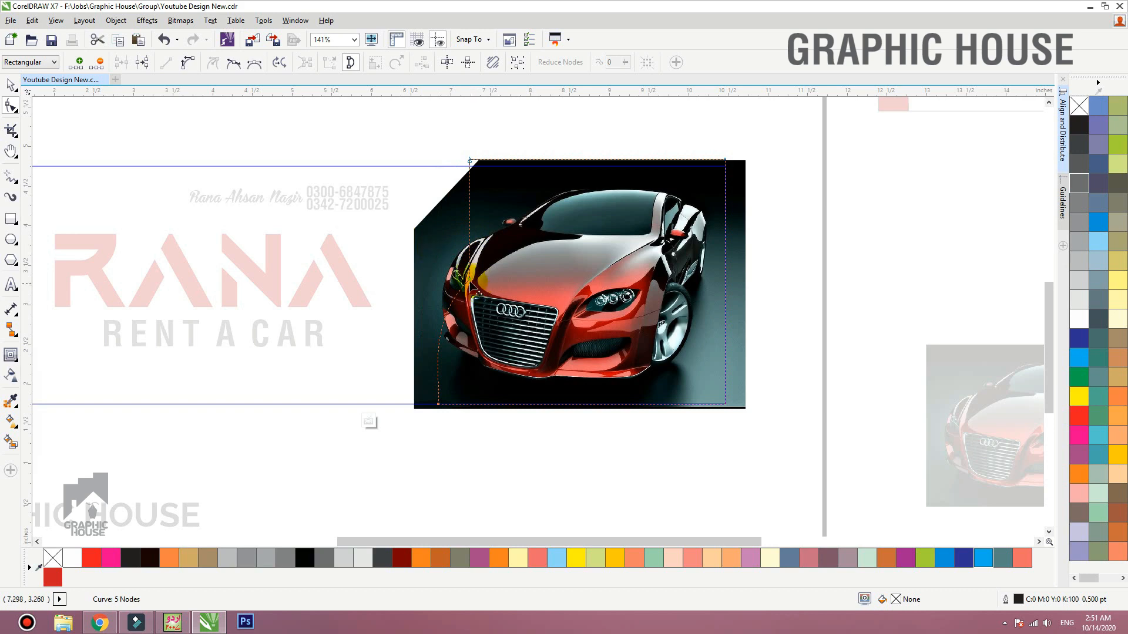
{"action": "left_click_drag", "start_coordinate": [474, 288], "coordinate": [423, 285]}
{"action": "left_click", "coordinate": [441, 137]}
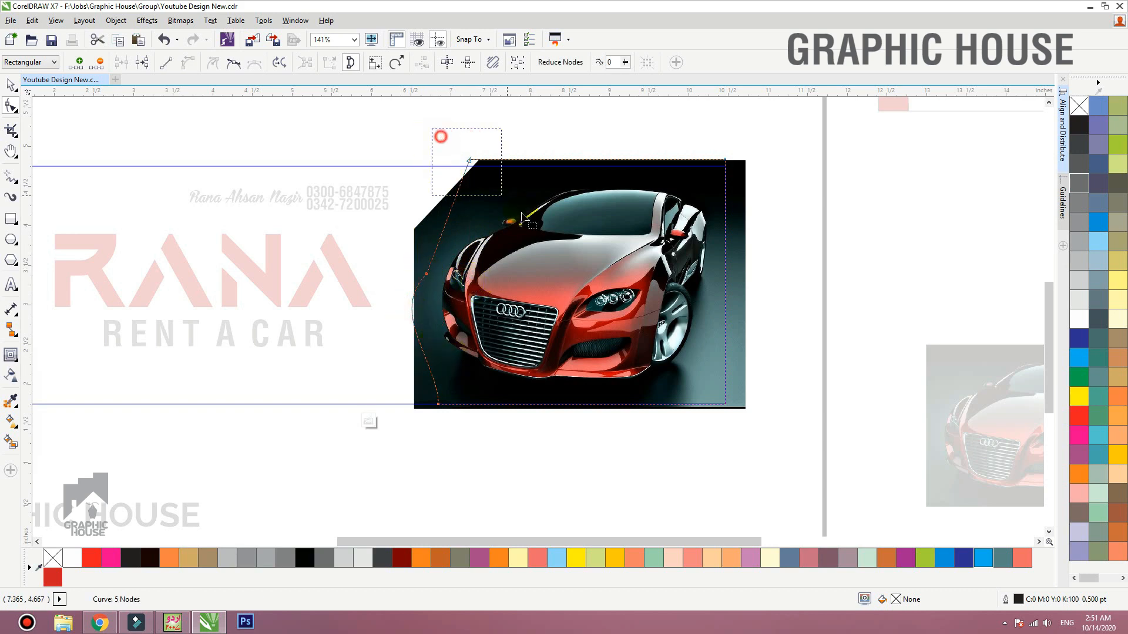
{"action": "left_click", "coordinate": [188, 63]}
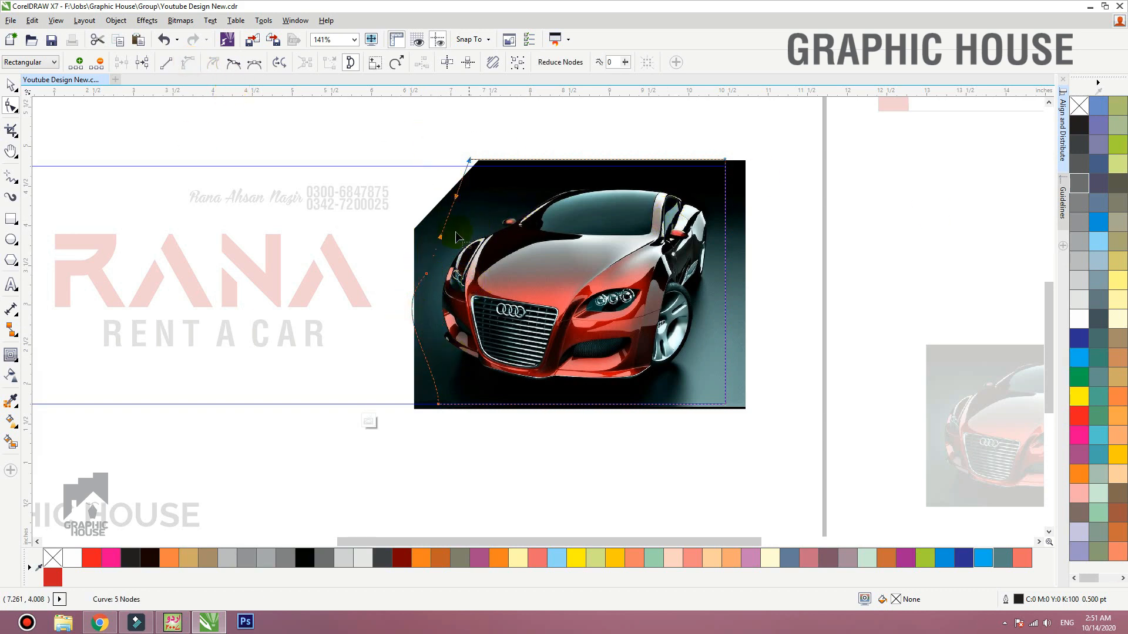
{"action": "left_click_drag", "start_coordinate": [442, 240], "coordinate": [478, 269]}
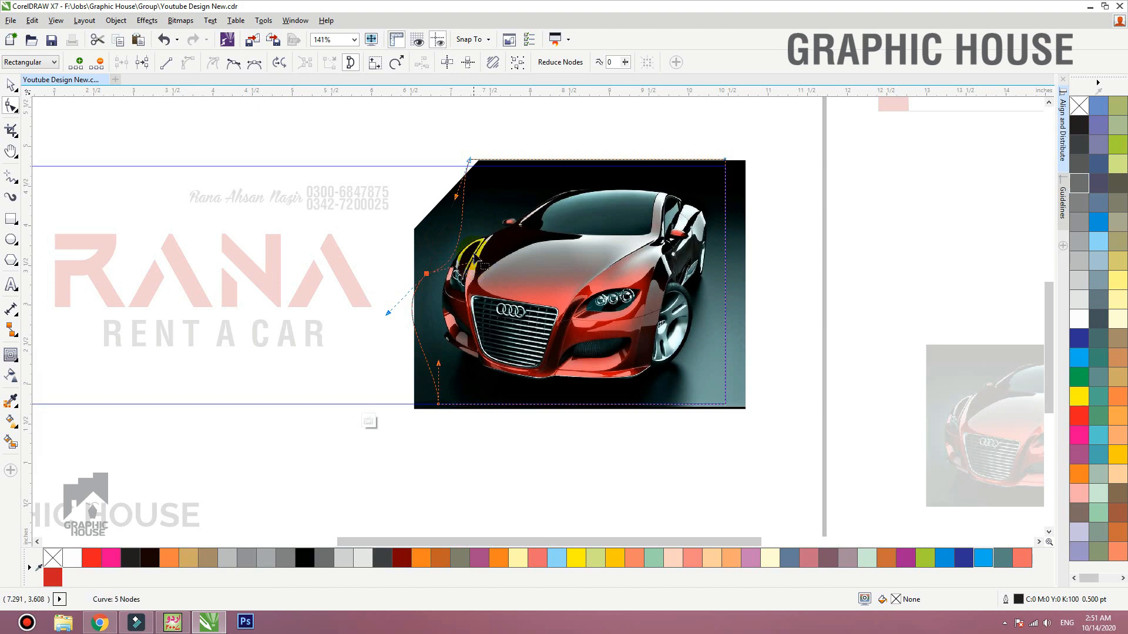
Step: PowerClip the car photo inside the S-curved shape
{"action": "key", "text": "space"}
{"action": "left_click", "coordinate": [538, 185]}
{"action": "right_click", "coordinate": [549, 182]}
{"action": "left_click", "coordinate": [586, 154]}
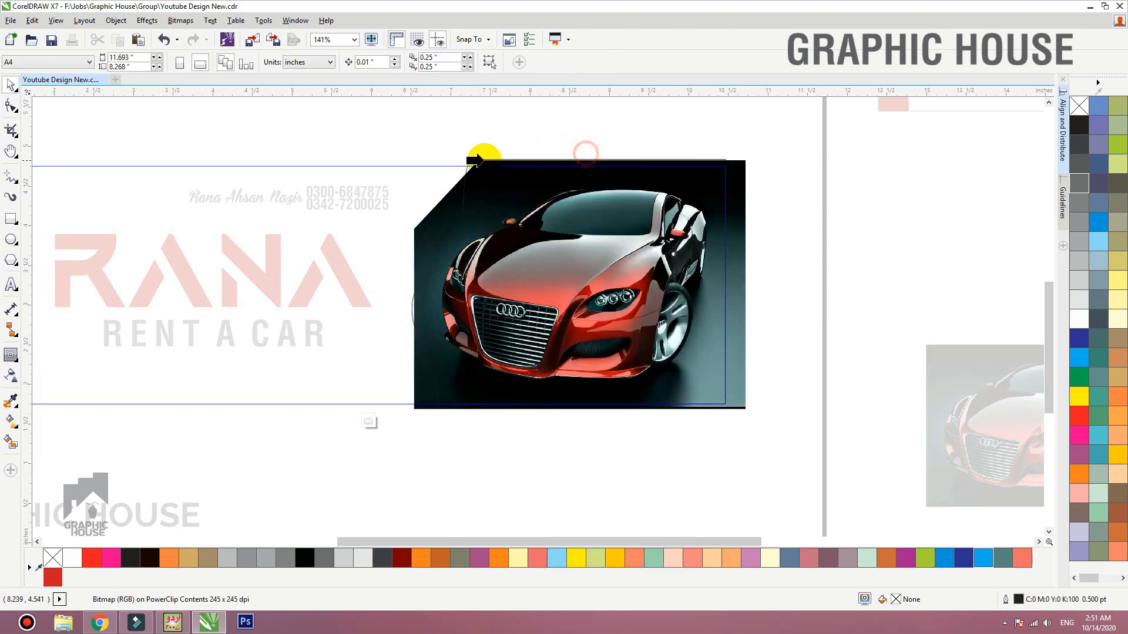
{"action": "left_click", "coordinate": [467, 160]}
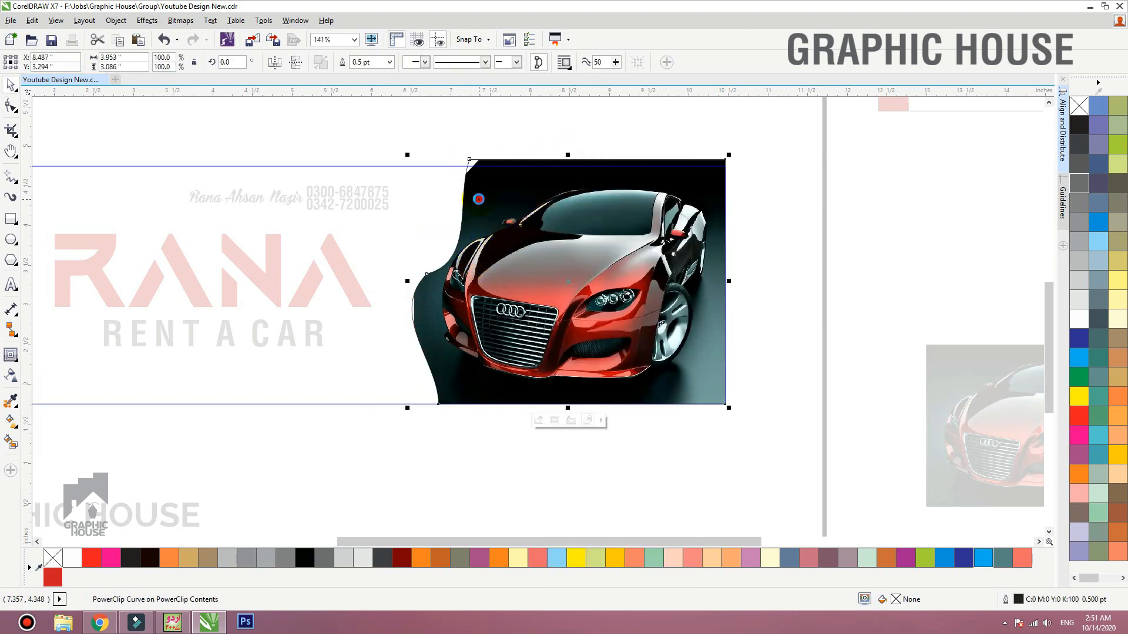
Step: Inside the photo's PowerClip, extend the bitmap's cut upper-left corner outward and shift the photo slightly left to fill the shape
{"action": "left_click", "coordinate": [479, 200], "text": "ctrl"}
{"action": "left_click", "coordinate": [482, 198]}
{"action": "key", "text": "F10"}
{"action": "left_click_drag", "start_coordinate": [479, 159], "coordinate": [434, 161]}
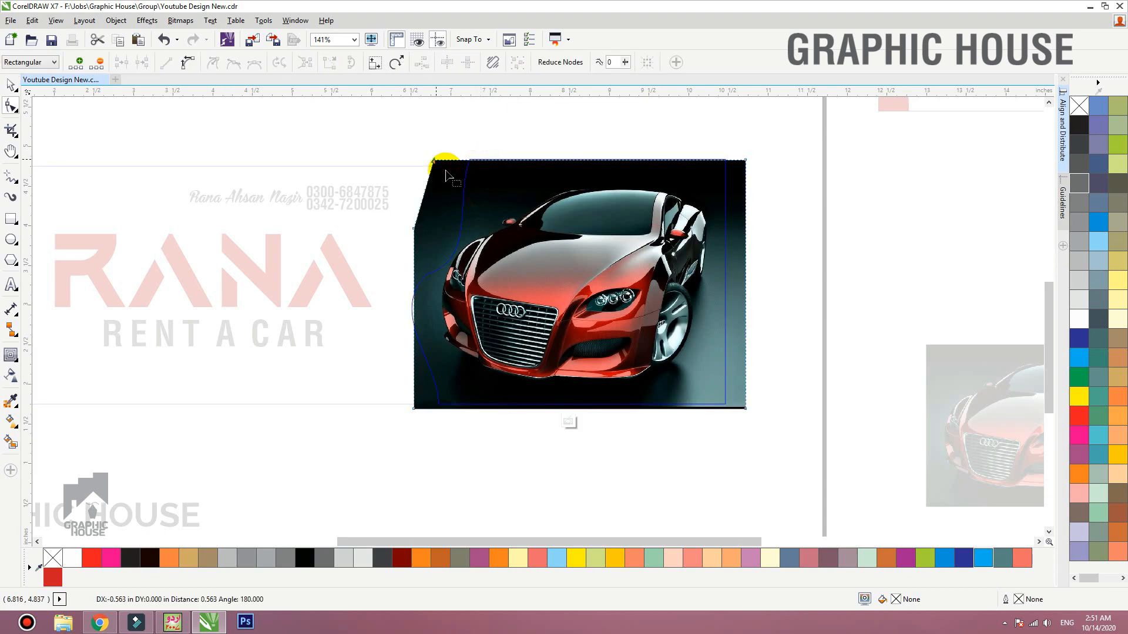
{"action": "left_click", "coordinate": [395, 408]}
{"action": "left_click", "coordinate": [401, 320]}
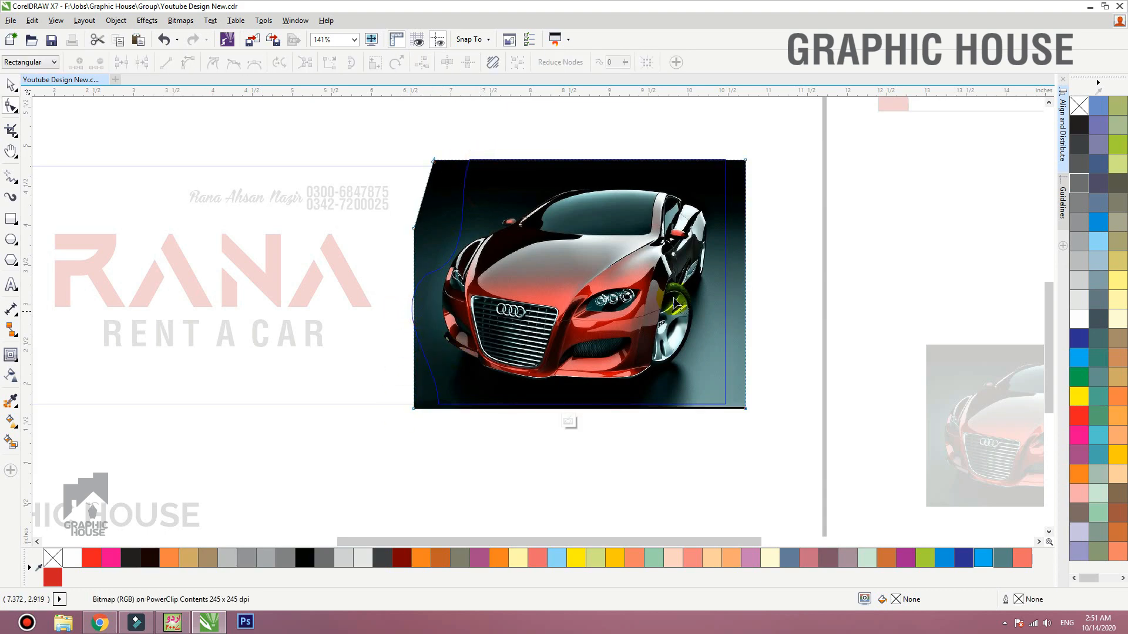
{"action": "key", "text": "space"}
{"action": "left_click_drag", "start_coordinate": [731, 204], "coordinate": [725, 204]}
{"action": "left_click", "coordinate": [806, 231], "text": "ctrl"}
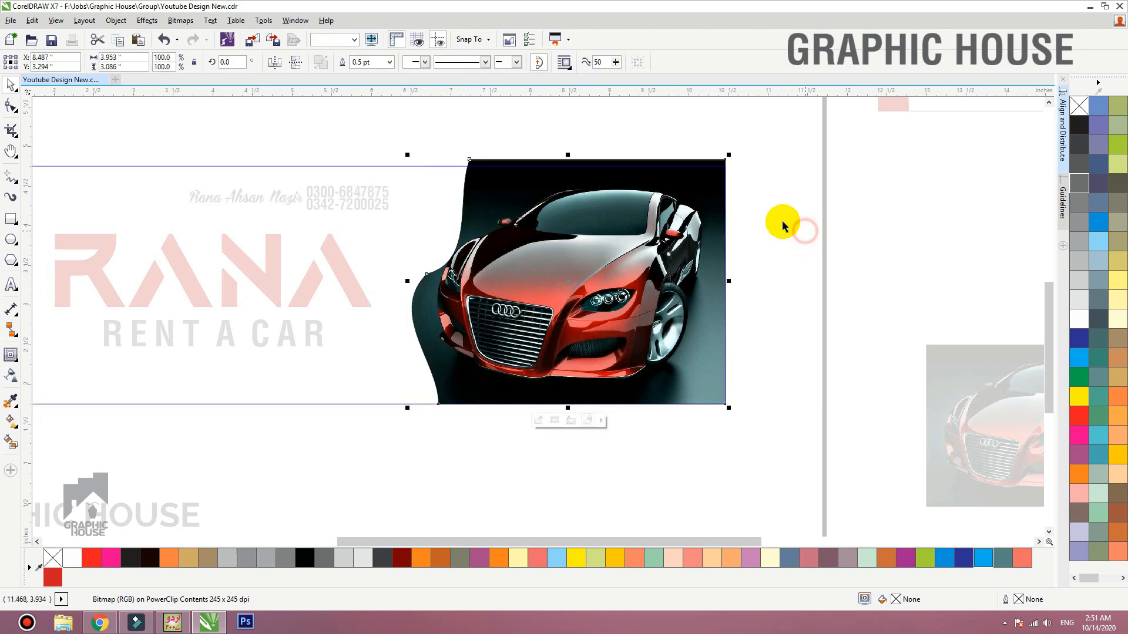
Step: Reshape the photo shape's left S-curve to follow the car's front more closely, and remove its outline
{"action": "left_click", "coordinate": [567, 297]}
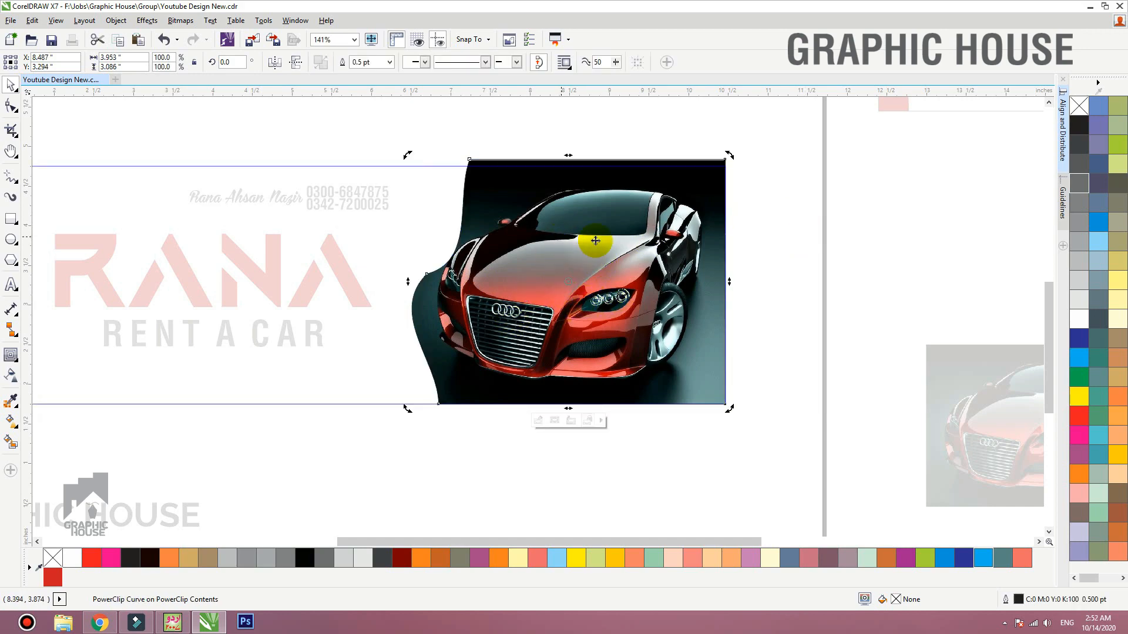
{"action": "left_click", "coordinate": [791, 191]}
{"action": "scroll", "coordinate": [378, 273], "scroll_direction": "up", "scroll_amount": 2}
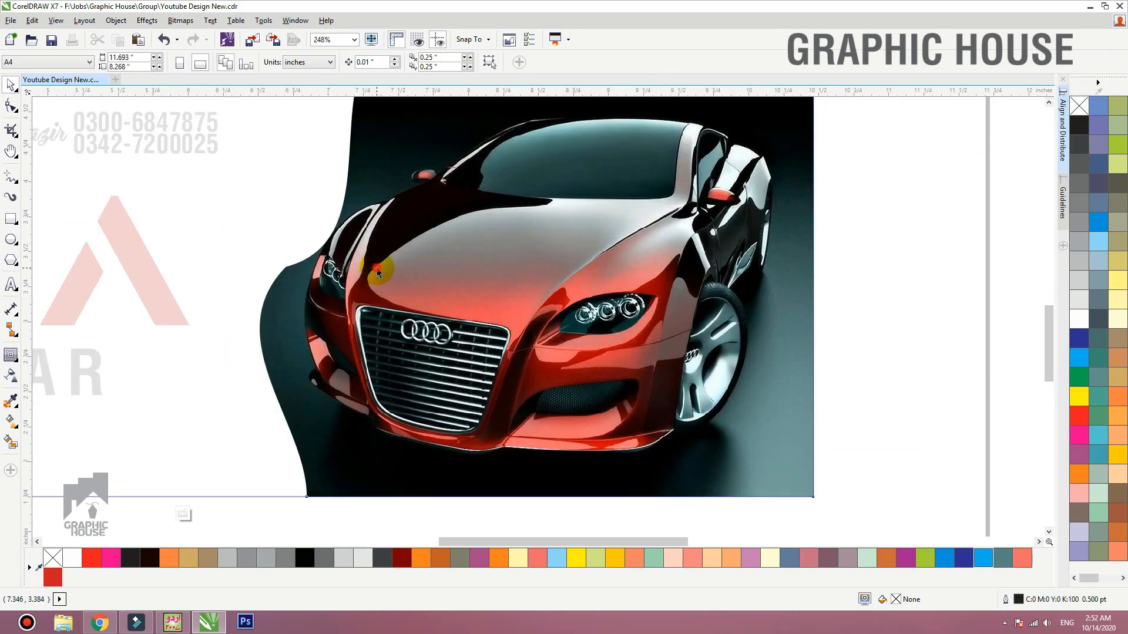
{"action": "double_click", "coordinate": [377, 269]}
{"action": "left_click_drag", "start_coordinate": [259, 246], "coordinate": [315, 223]}
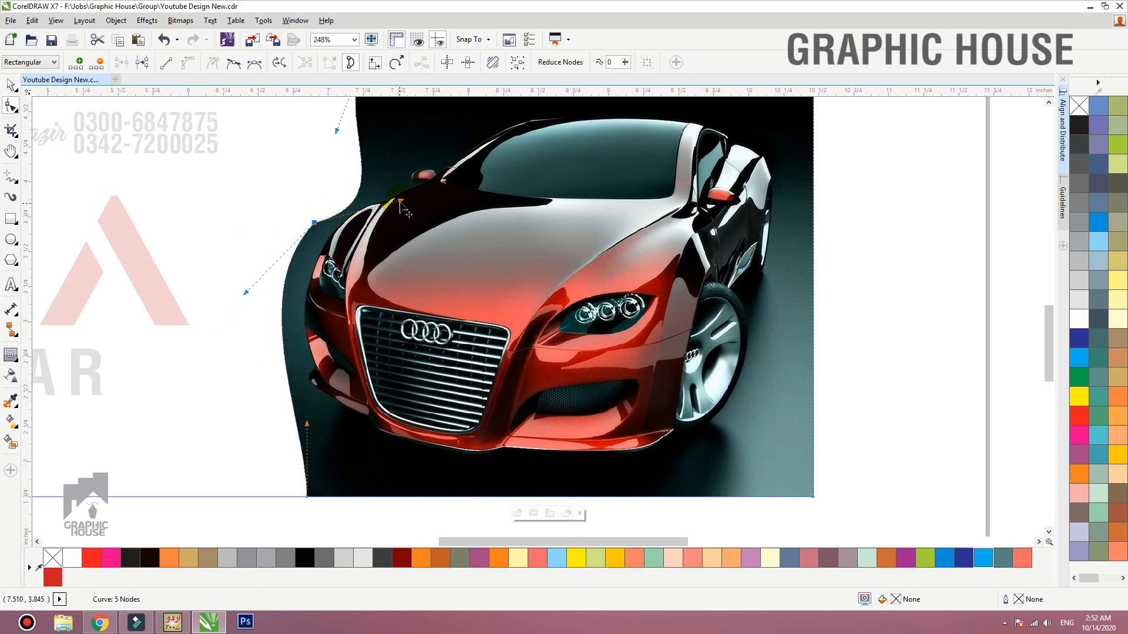
{"action": "left_click_drag", "start_coordinate": [401, 204], "coordinate": [373, 203]}
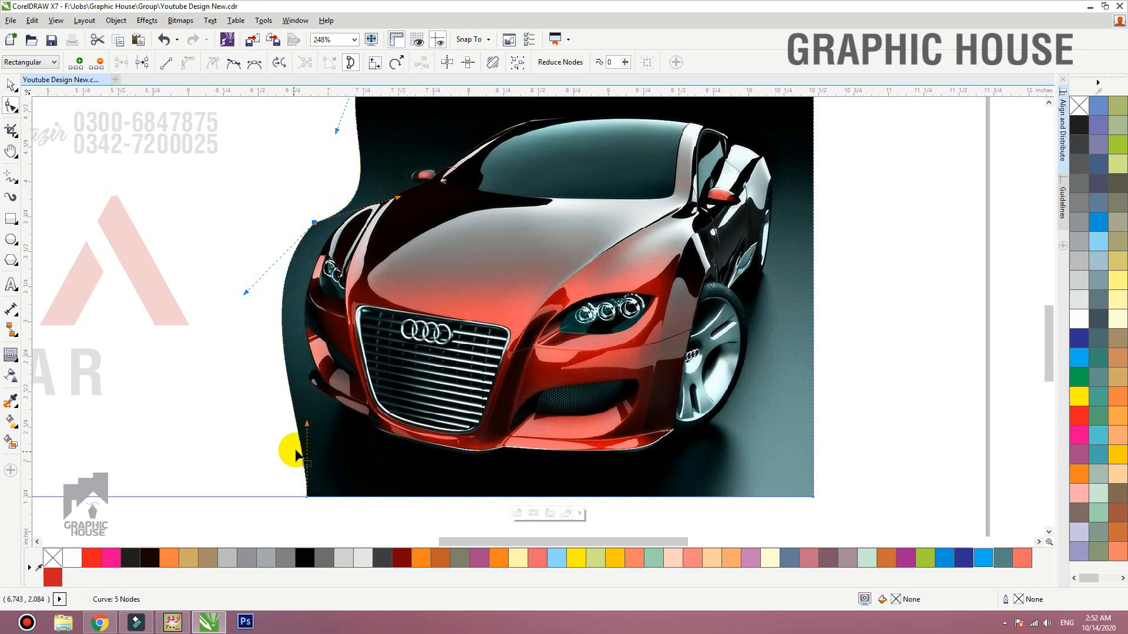
{"action": "left_click_drag", "start_coordinate": [307, 425], "coordinate": [320, 422]}
{"action": "key", "text": "space"}
{"action": "scroll", "coordinate": [519, 384], "scroll_direction": "down", "scroll_amount": 1}
{"action": "left_click", "coordinate": [750, 297]}
{"action": "left_click", "coordinate": [602, 302]}
{"action": "key", "text": "F2"}
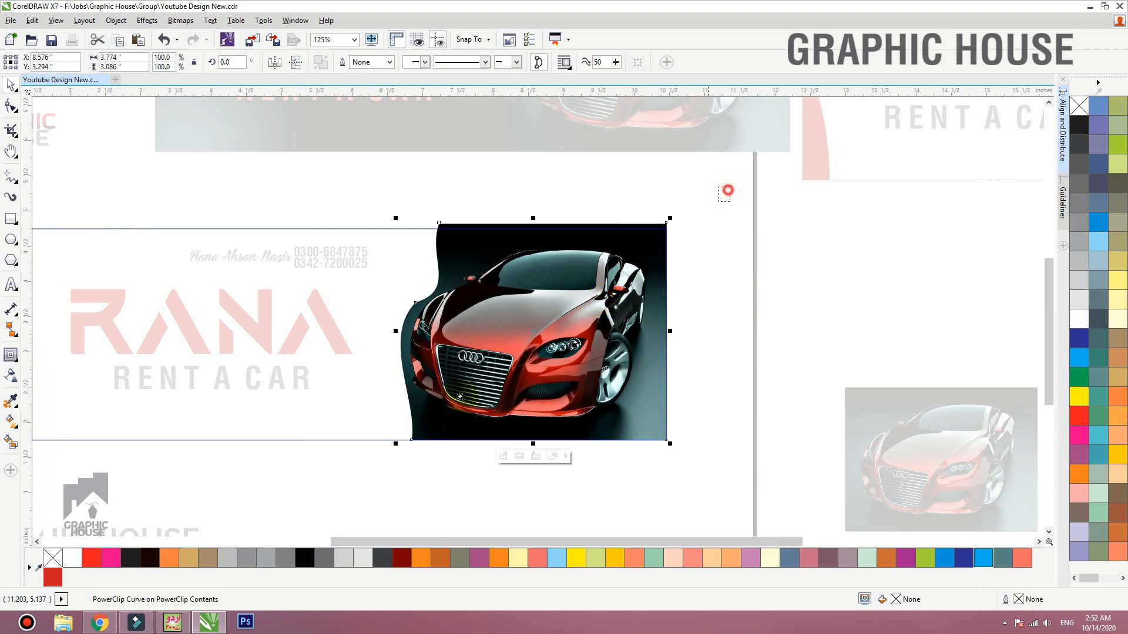
{"action": "left_click_drag", "start_coordinate": [728, 187], "coordinate": [274, 509]}
{"action": "left_click", "coordinate": [581, 239]}
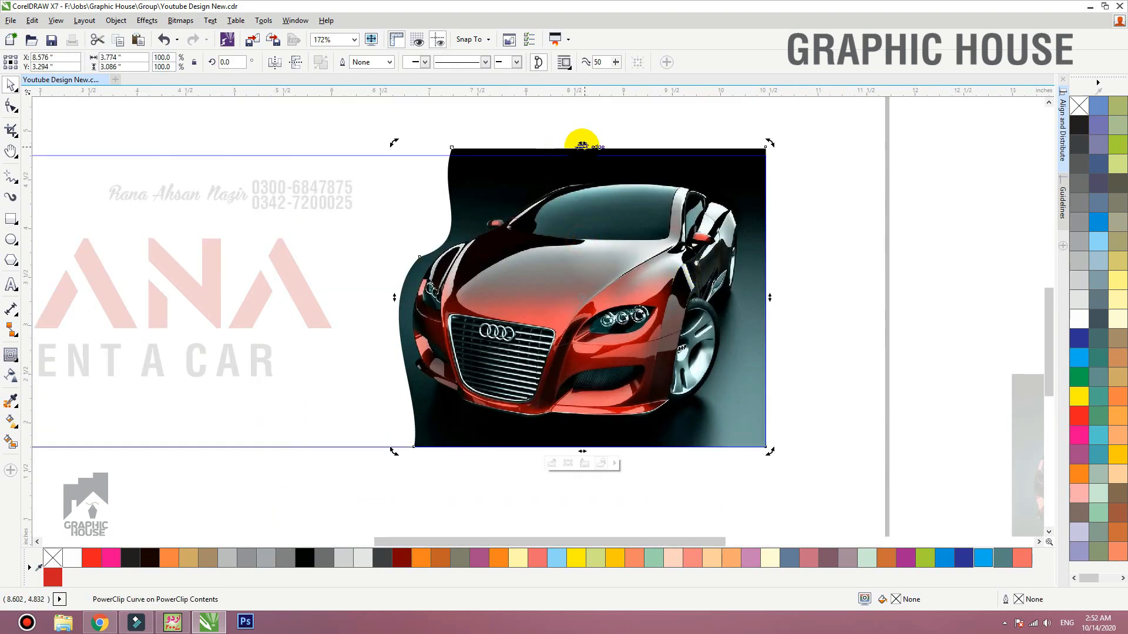
{"action": "left_click_drag", "start_coordinate": [582, 145], "coordinate": [590, 146]}
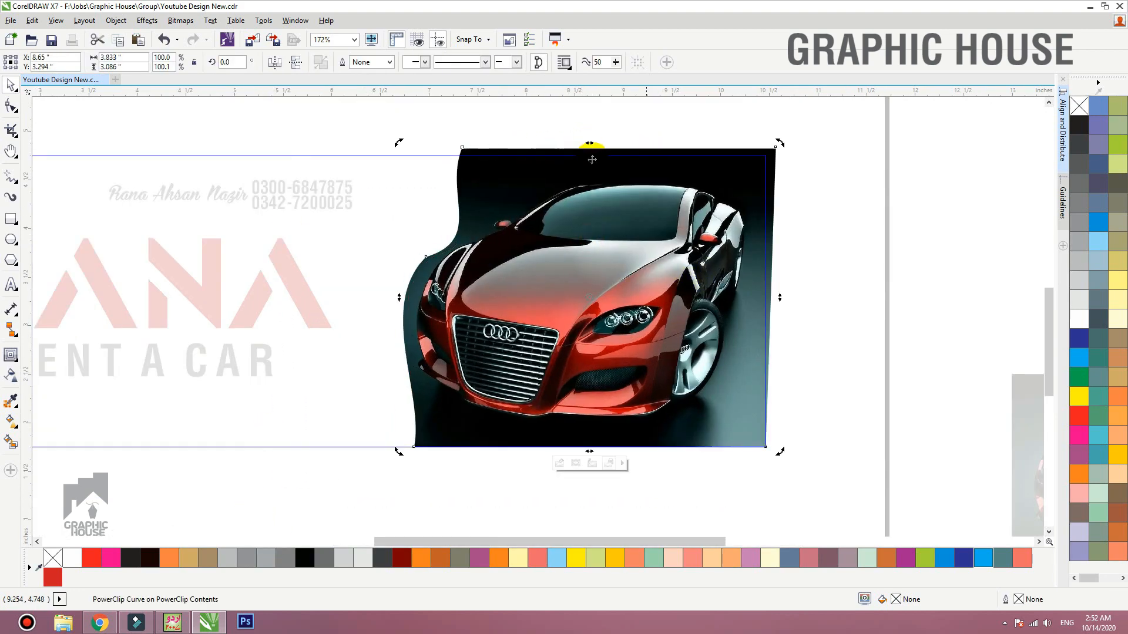
{"action": "key", "text": "ctrl+z"}
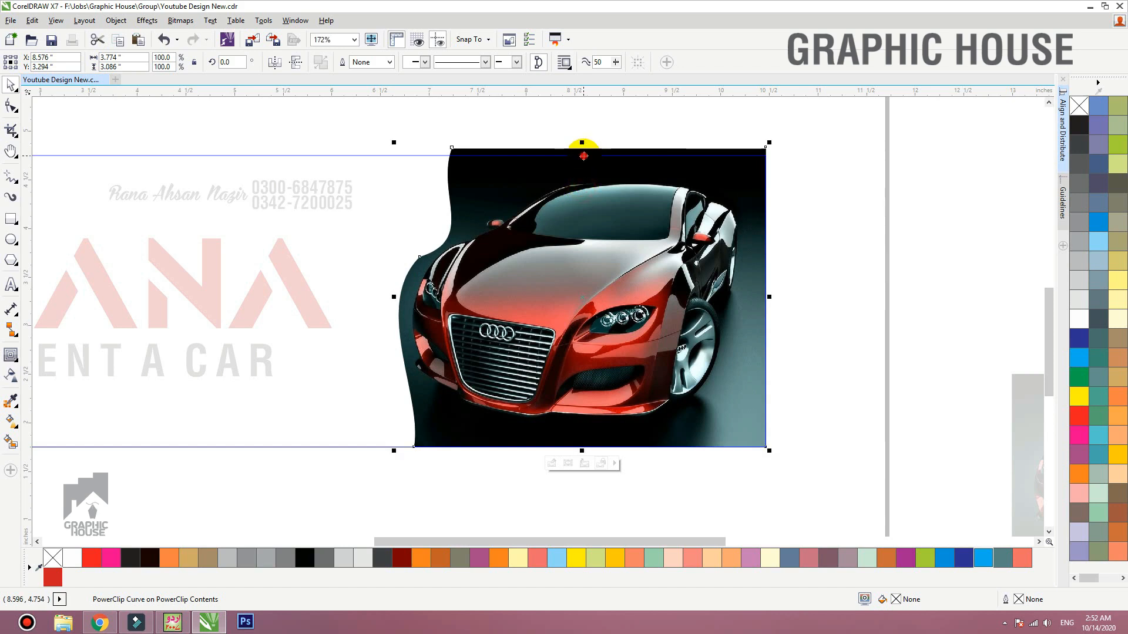
Step: Add an empty copy of the photo's curved shape behind the photo, skewed toward the left at the top, and fill it dark red (C0 M100 Y100 K60)
{"action": "left_click_drag", "start_coordinate": [584, 142], "coordinate": [595, 140]}
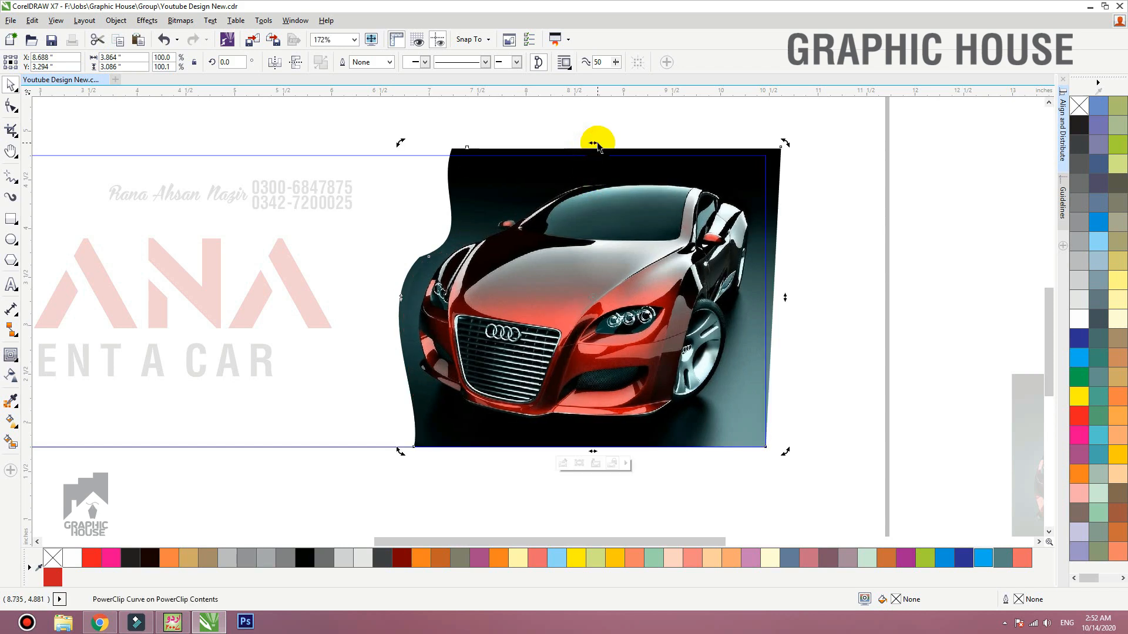
{"action": "left_click_drag", "start_coordinate": [1079, 413], "coordinate": [639, 265]}
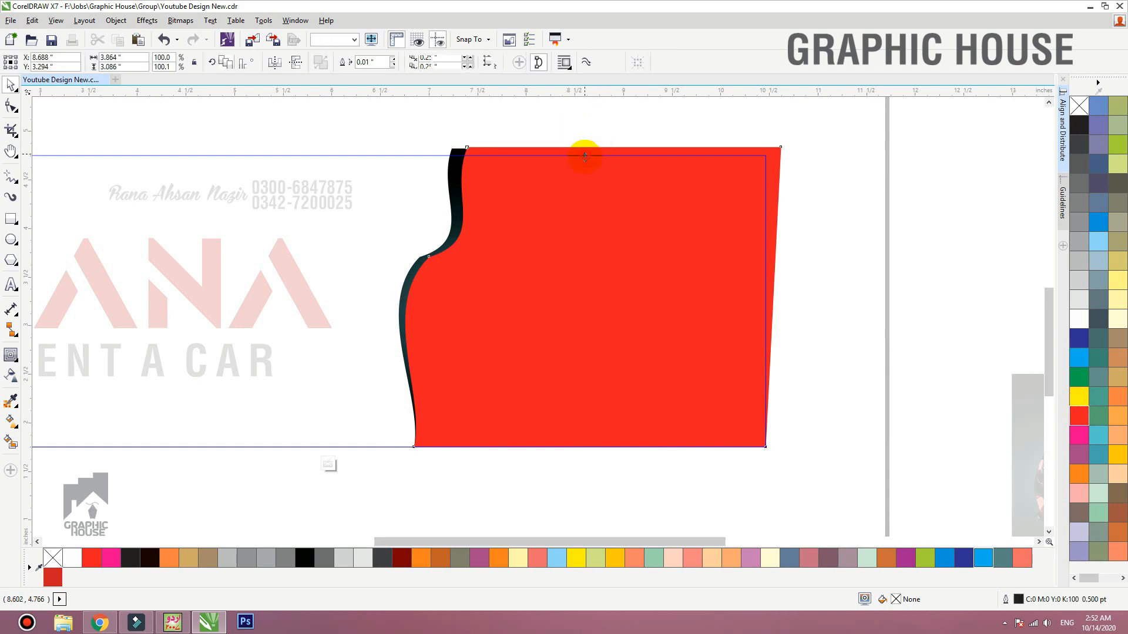
{"action": "left_click", "coordinate": [597, 143]}
{"action": "left_click_drag", "start_coordinate": [595, 143], "coordinate": [564, 141]}
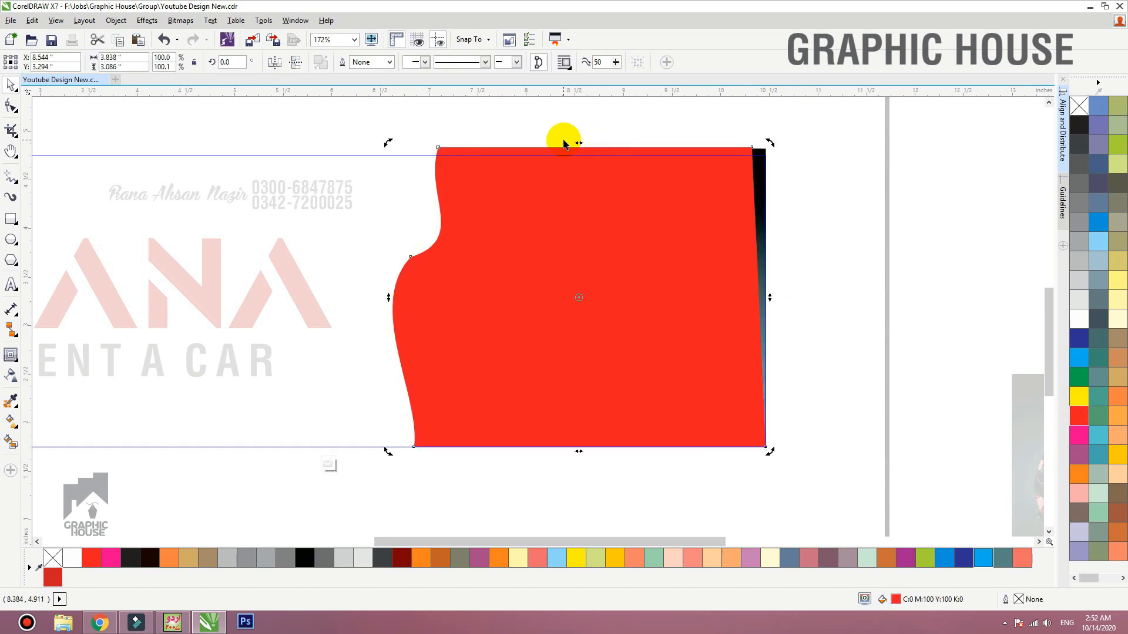
{"action": "left_click", "coordinate": [402, 558]}
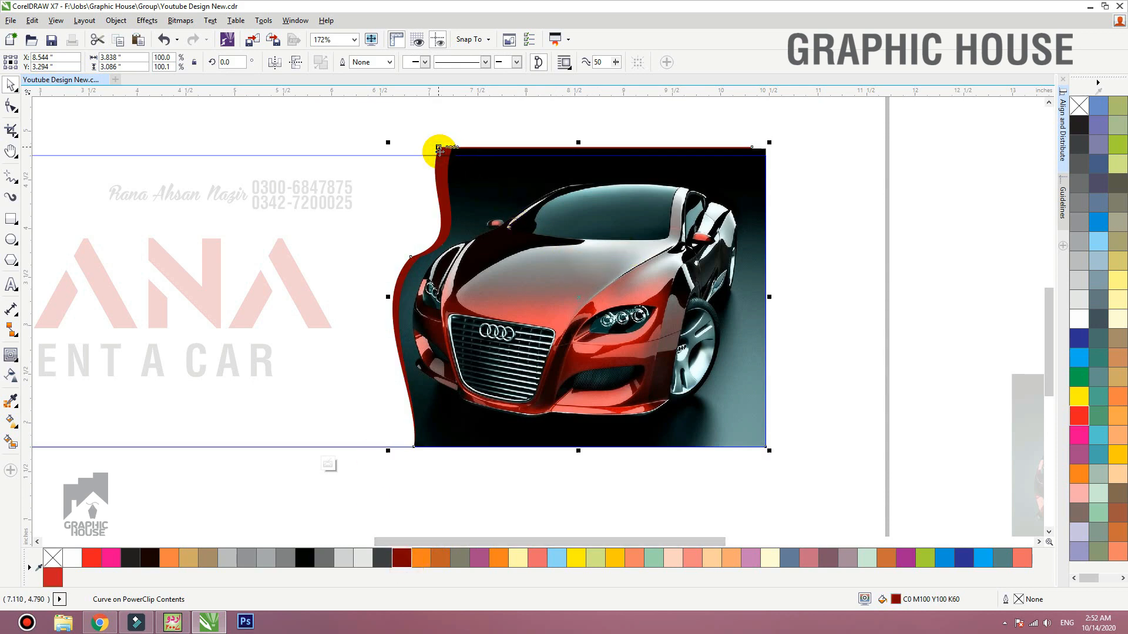
Step: Add a copy of the dark red shape skewed slightly further left behind it, and fill it red (C11 M100 Y100 K6)
{"action": "left_click", "coordinate": [587, 146]}
{"action": "left_click_drag", "start_coordinate": [581, 141], "coordinate": [574, 142]}
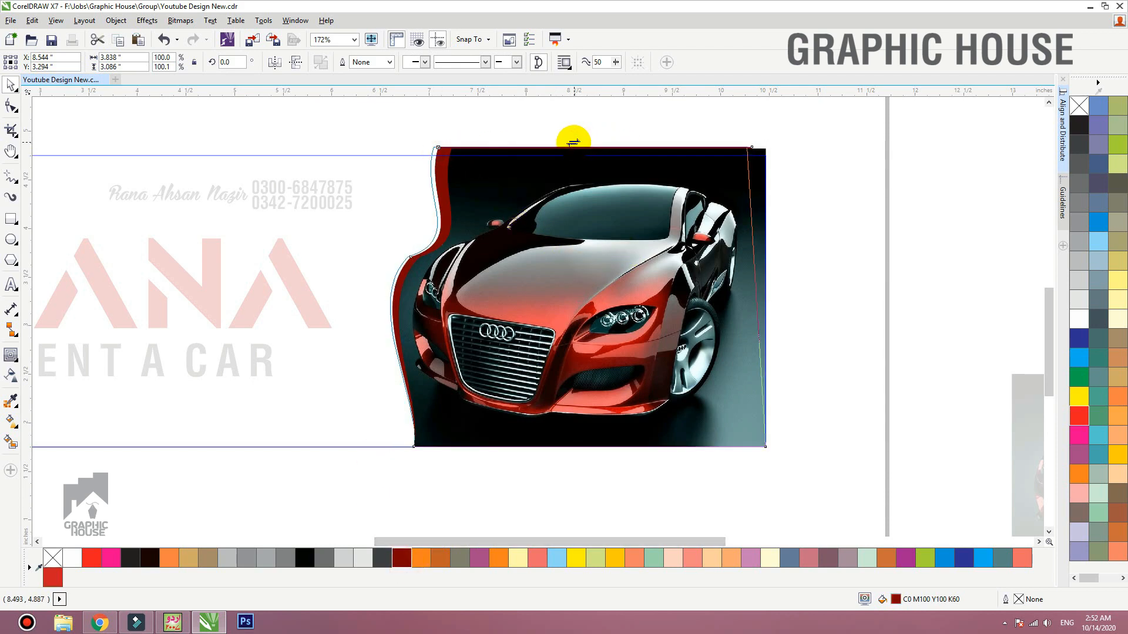
{"action": "left_click_drag", "start_coordinate": [506, 178], "coordinate": [504, 179]}
{"action": "left_click", "coordinate": [53, 578]}
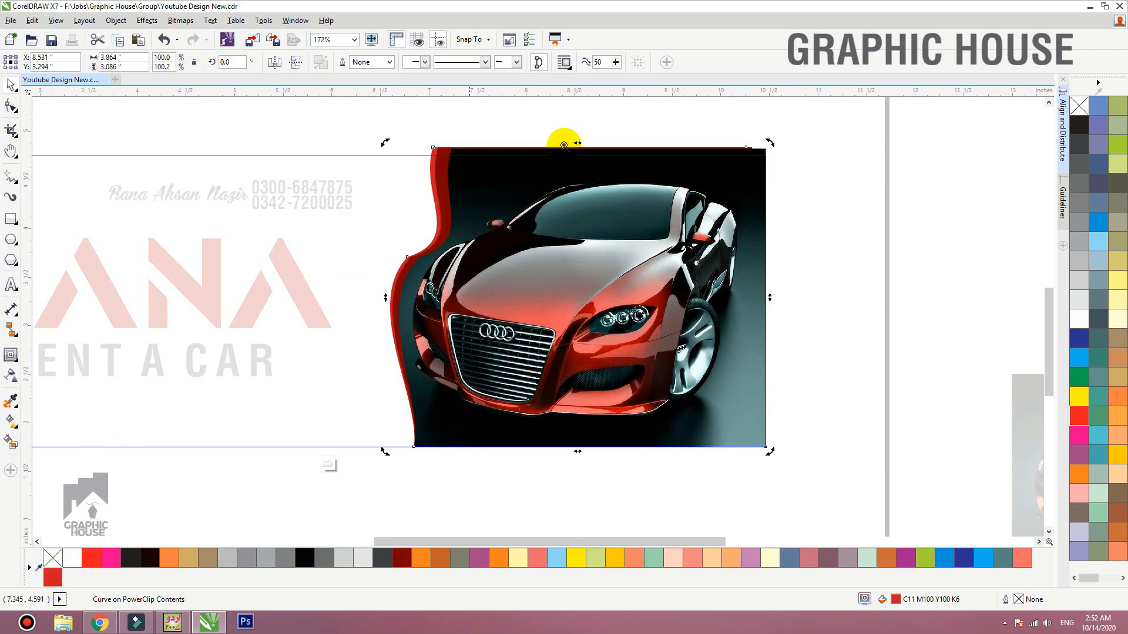
Step: Add a white skewed copy as a thin band between the dark red band and the photo, and finish editing the PowerClip contents
{"action": "key", "text": "F2"}
{"action": "left_click_drag", "start_coordinate": [646, 147], "coordinate": [310, 202]}
{"action": "left_click_drag", "start_coordinate": [832, 234], "coordinate": [887, 236]}
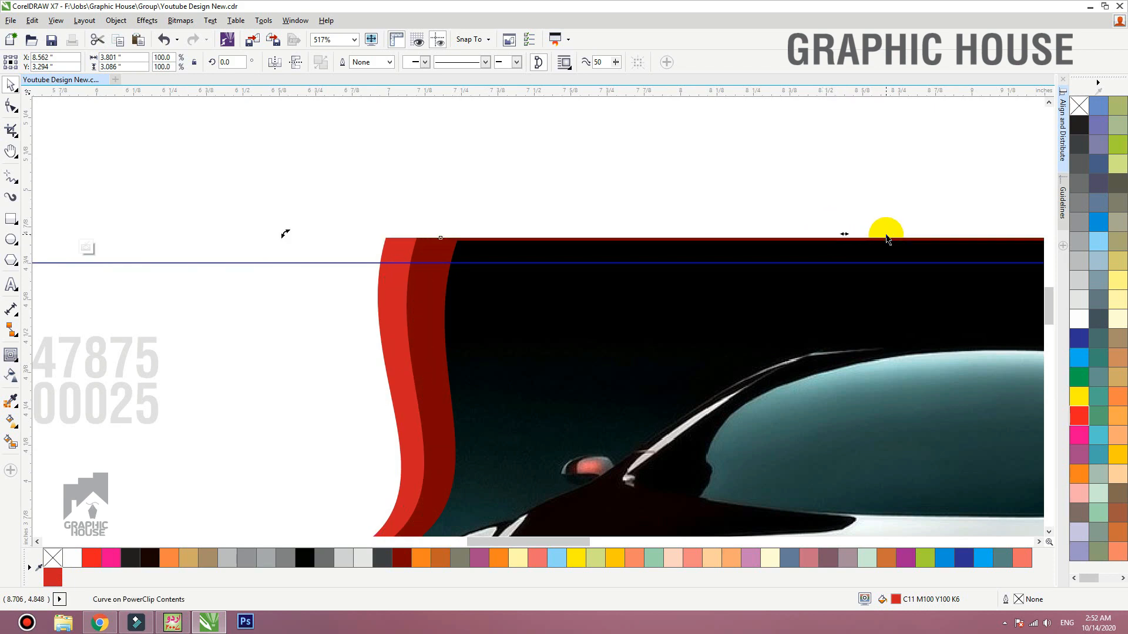
{"action": "left_click", "coordinate": [1081, 319]}
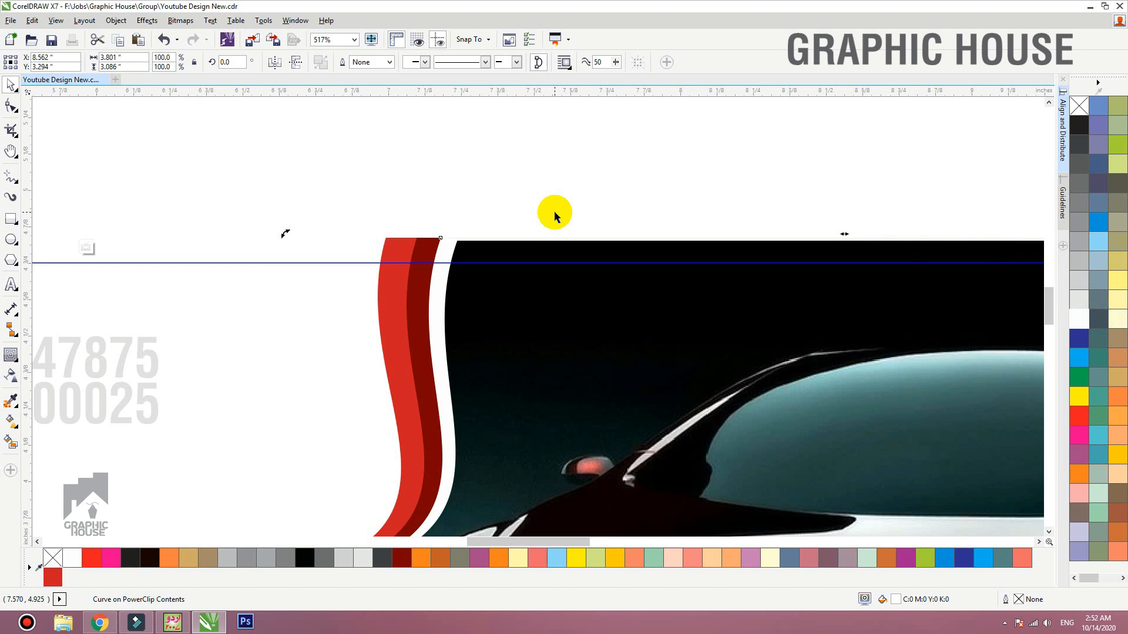
{"action": "scroll", "coordinate": [510, 201], "scroll_direction": "down", "scroll_amount": 2}
{"action": "left_click", "coordinate": [530, 175], "text": "ctrl"}
{"action": "key", "text": "shift+F2"}
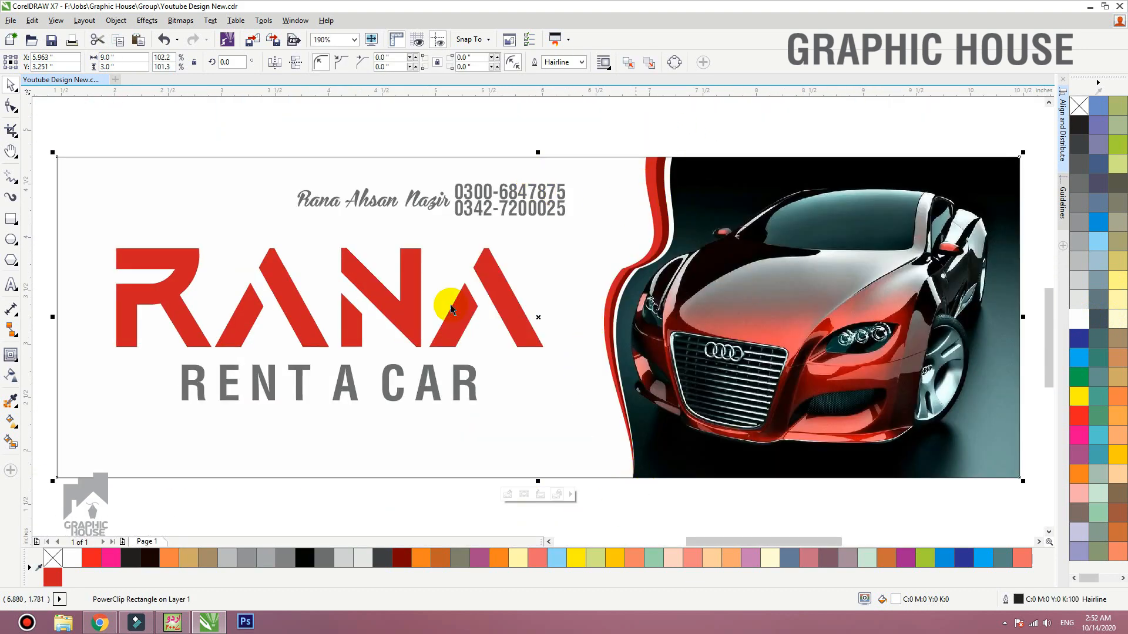
{"action": "left_click", "coordinate": [466, 316]}
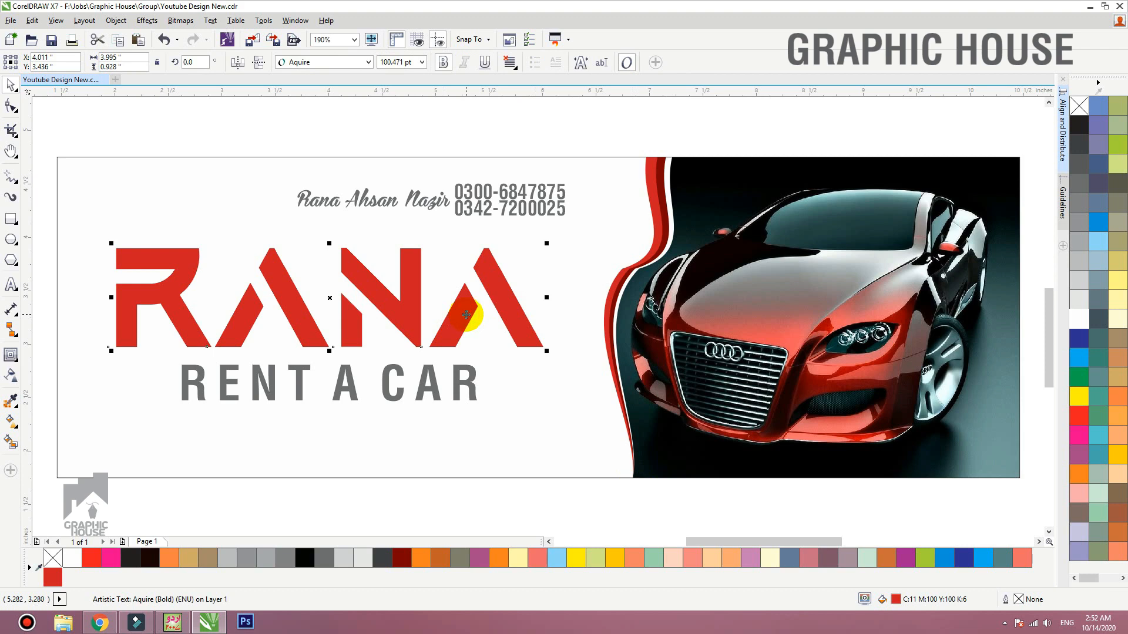
{"action": "left_click", "coordinate": [464, 373]}
{"action": "left_click", "coordinate": [456, 378]}
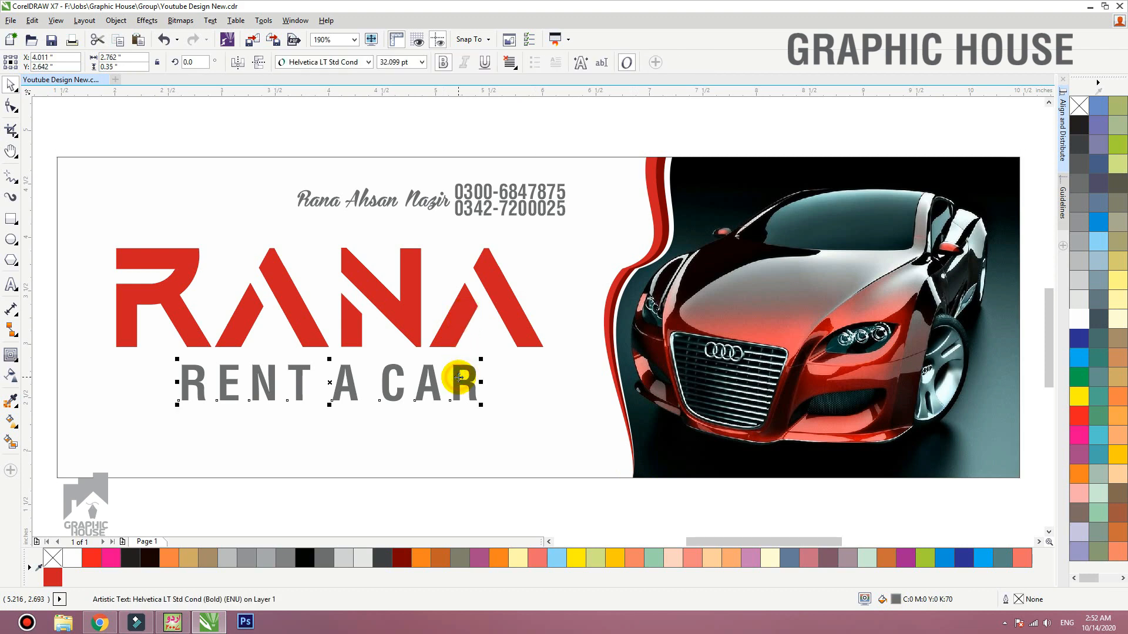
Step: Reopen the banner's PowerClip contents, and duplicate the car photo with its curved bands to the banner's lower left
{"action": "left_click", "coordinate": [629, 203]}
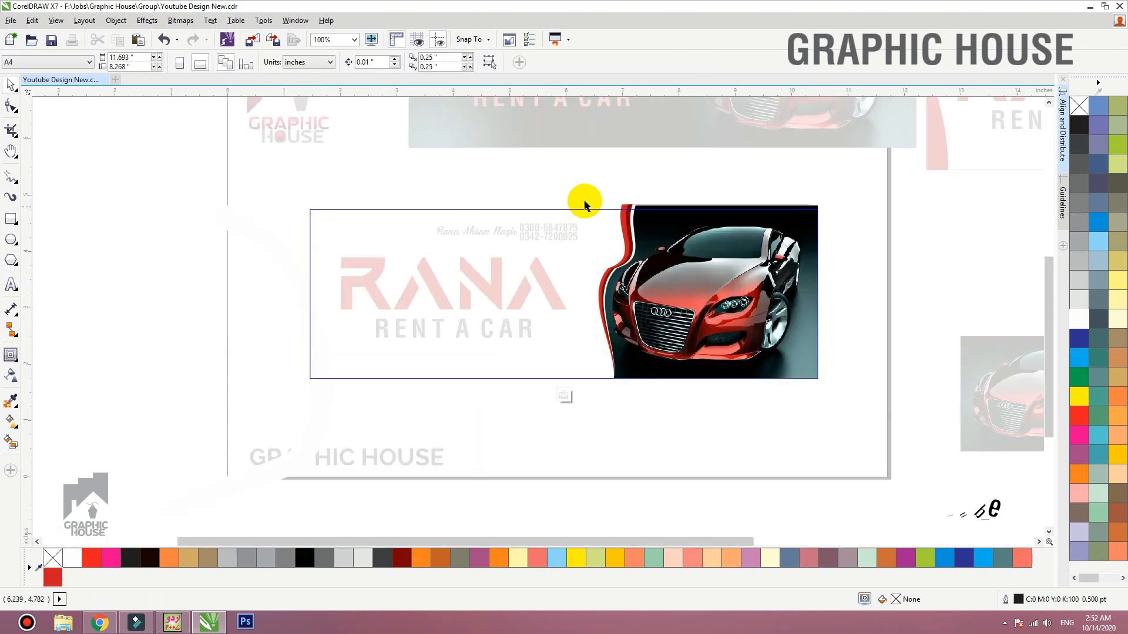
{"action": "left_click_drag", "start_coordinate": [597, 195], "coordinate": [141, 312]}
{"action": "right_click", "coordinate": [141, 312]}
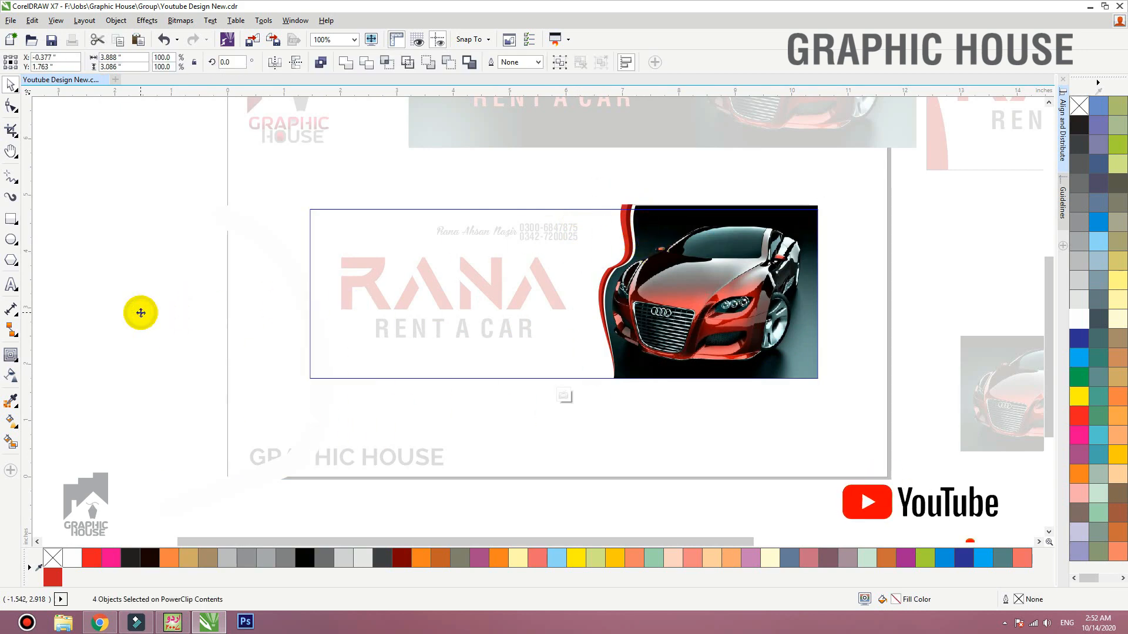
Step: Delete the copied car photo and white shape, and group the two remaining red shapes
{"action": "left_click", "coordinate": [253, 185]}
{"action": "left_click", "coordinate": [222, 376]}
{"action": "key", "text": "Delete"}
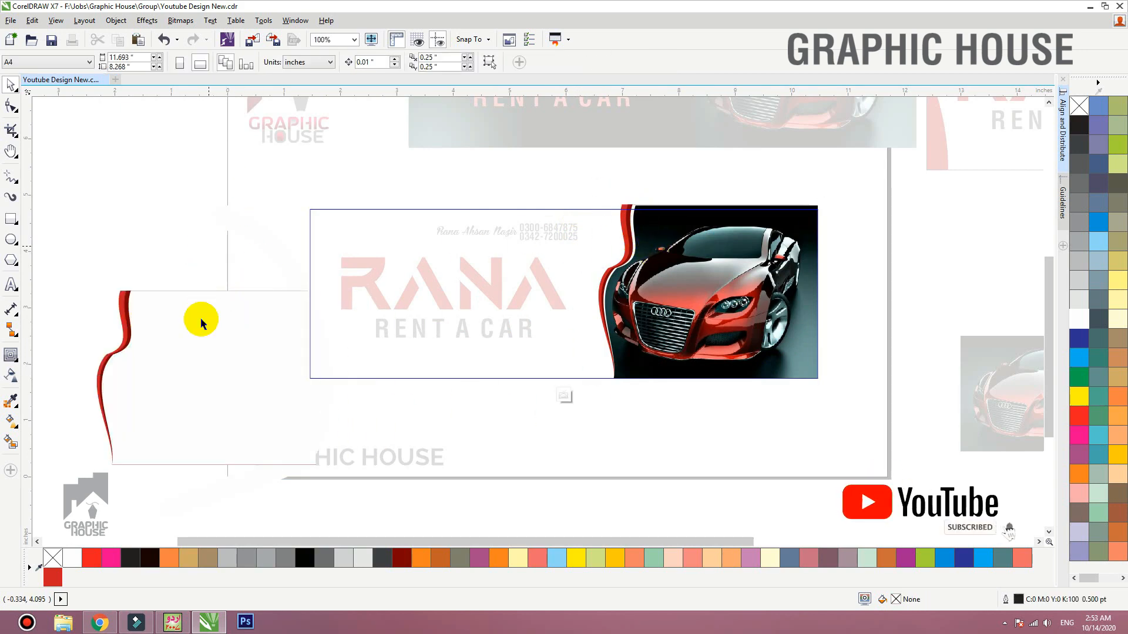
{"action": "left_click", "coordinate": [202, 317]}
{"action": "key", "text": "Delete"}
{"action": "left_click_drag", "start_coordinate": [218, 287], "coordinate": [177, 350]}
{"action": "key", "text": "ctrl+g"}
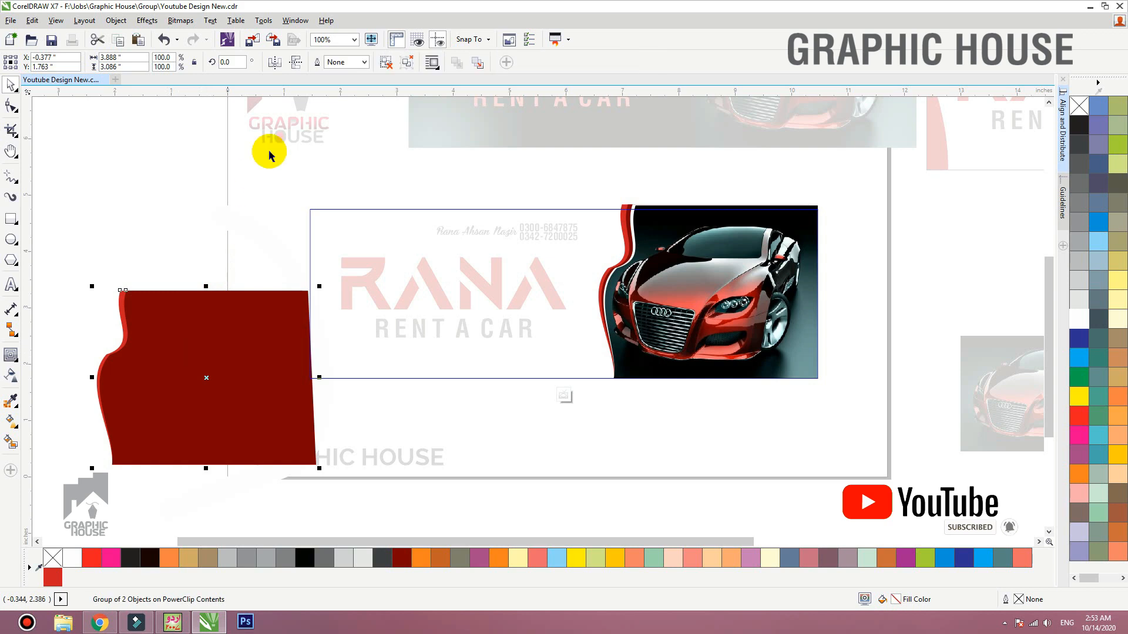
Step: Mirror the grouped red shapes horizontally, and rotate them about 15 degrees counterclockwise at the banner's left end
{"action": "left_click", "coordinate": [272, 62]}
{"action": "left_click_drag", "start_coordinate": [280, 385], "coordinate": [308, 383]}
{"action": "left_click", "coordinate": [308, 382]}
{"action": "left_click_drag", "start_coordinate": [349, 282], "coordinate": [324, 246]}
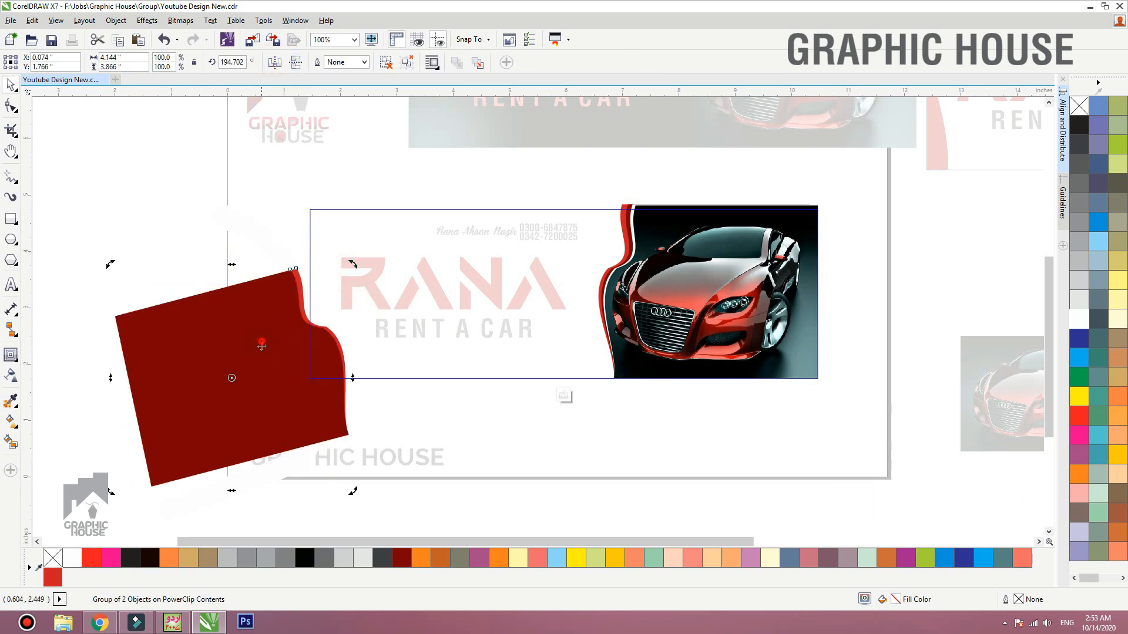
Step: Check the red shape group at the banner's edge, reopen the PowerClip contents, and move the group down and inward over the lower left corner
{"action": "left_click", "coordinate": [158, 263], "text": "ctrl"}
{"action": "left_click", "coordinate": [294, 351]}
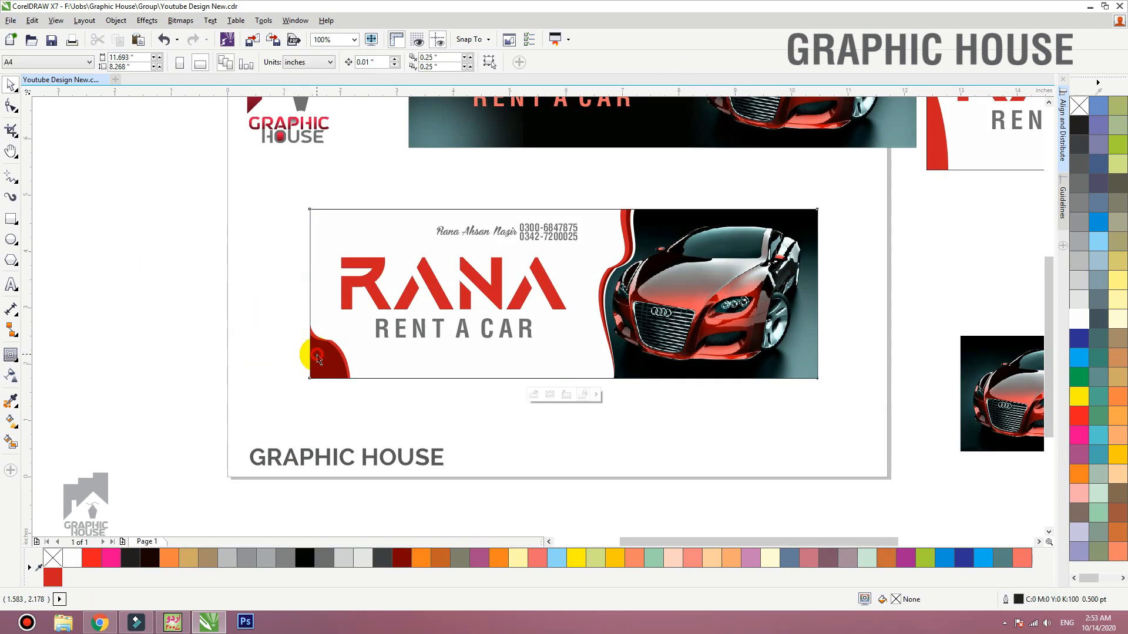
{"action": "left_click", "coordinate": [311, 369], "text": "ctrl"}
{"action": "left_click_drag", "start_coordinate": [323, 376], "coordinate": [339, 386]}
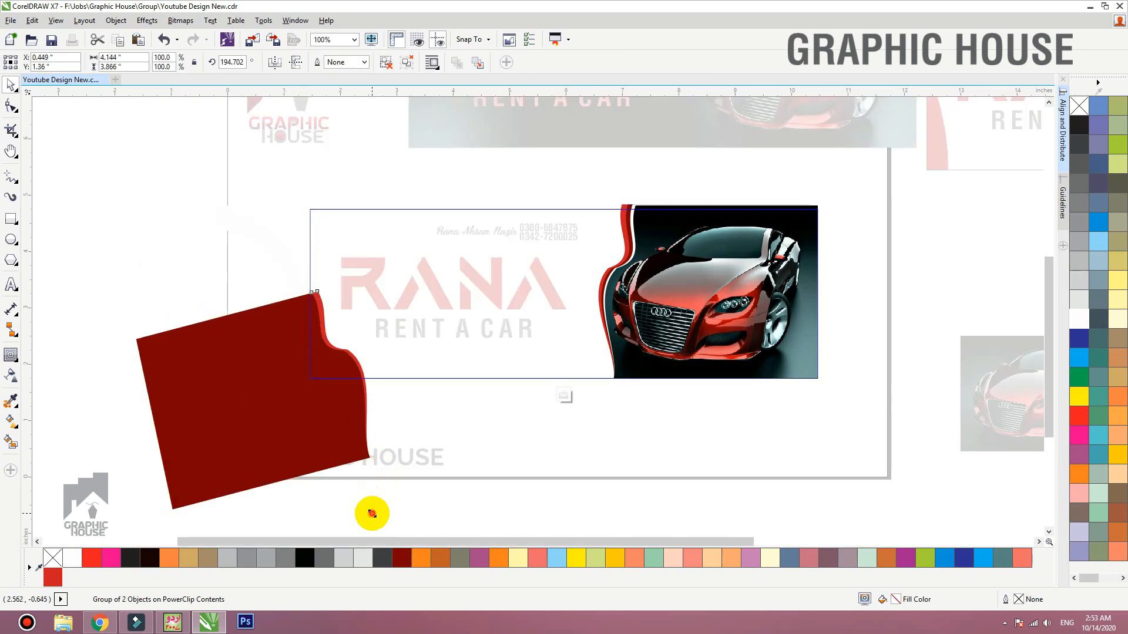
Step: Shrink the red shape group to roughly three quarters, fit it over the banner's lower left corner, and finish editing the PowerClip contents
{"action": "left_click_drag", "start_coordinate": [372, 513], "coordinate": [339, 408]}
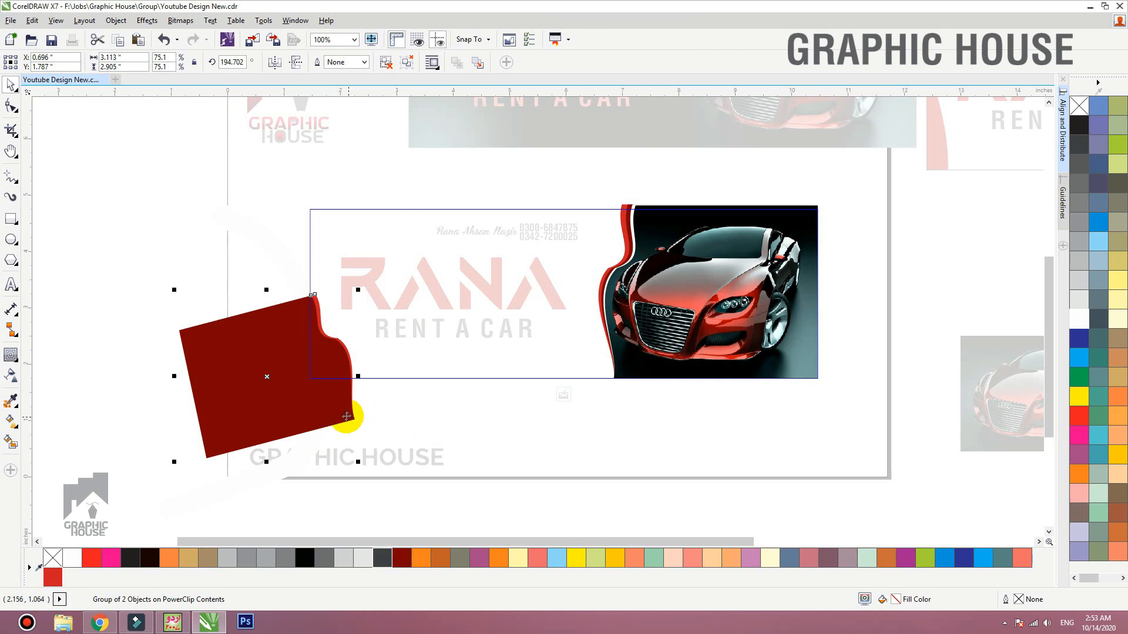
{"action": "left_click", "coordinate": [342, 414]}
{"action": "left_click_drag", "start_coordinate": [360, 460], "coordinate": [368, 453]}
{"action": "left_click_drag", "start_coordinate": [279, 388], "coordinate": [282, 382]}
{"action": "left_click", "coordinate": [189, 261], "text": "ctrl"}
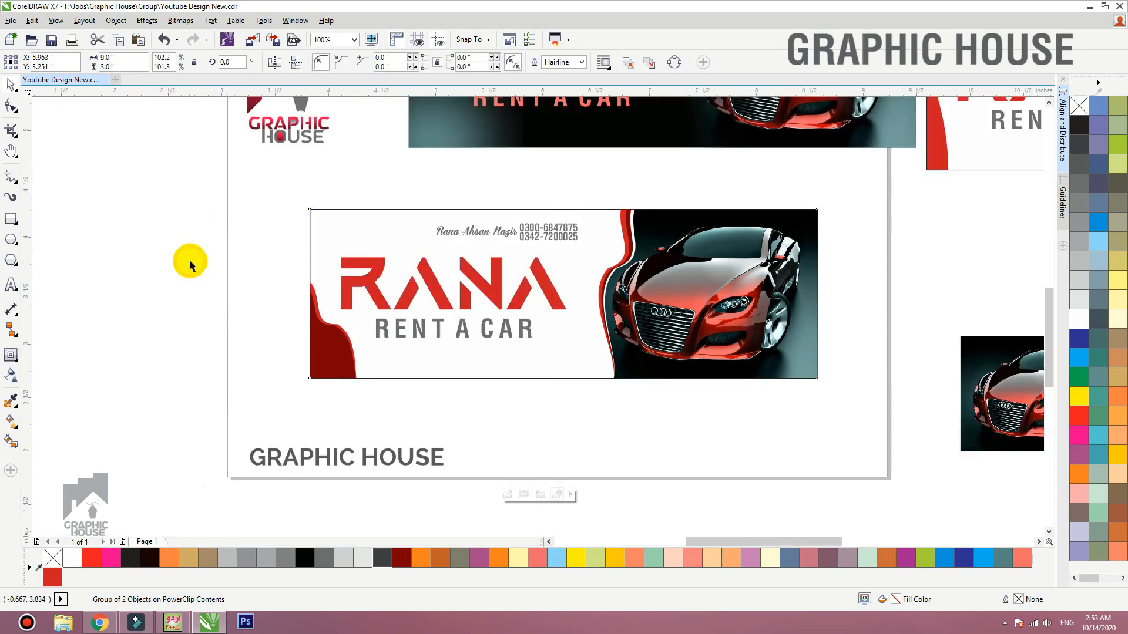
{"action": "key", "text": "shift+F2"}
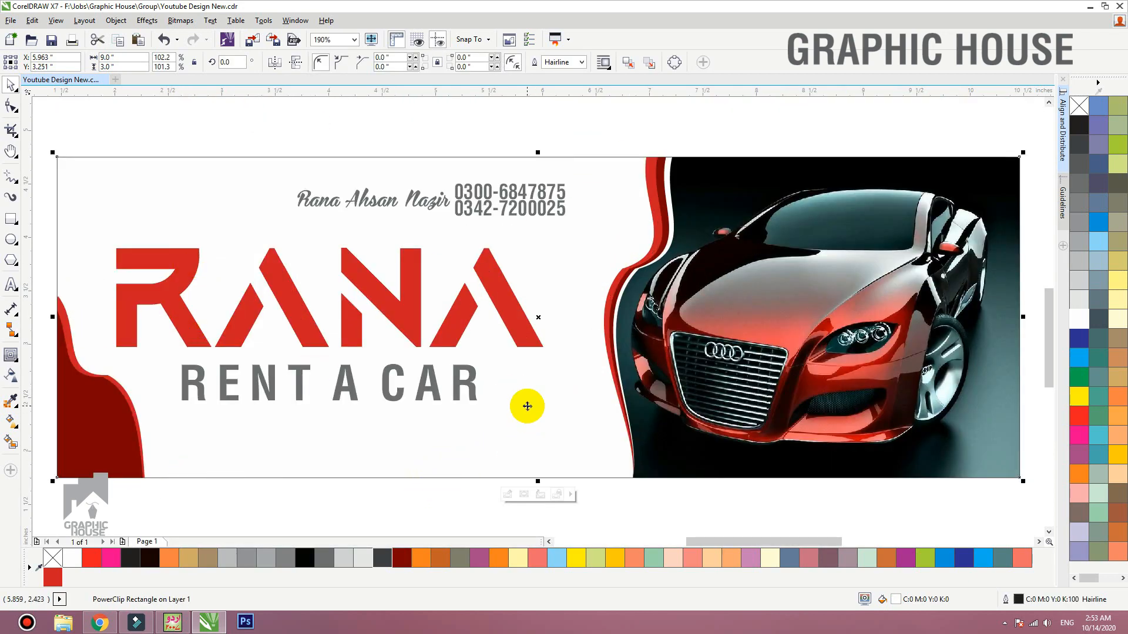
Step: Try a black fill on the S-curved banner's background, and undo it
{"action": "scroll", "coordinate": [577, 334], "scroll_direction": "down", "scroll_amount": 3}
{"action": "left_click", "coordinate": [1080, 123]}
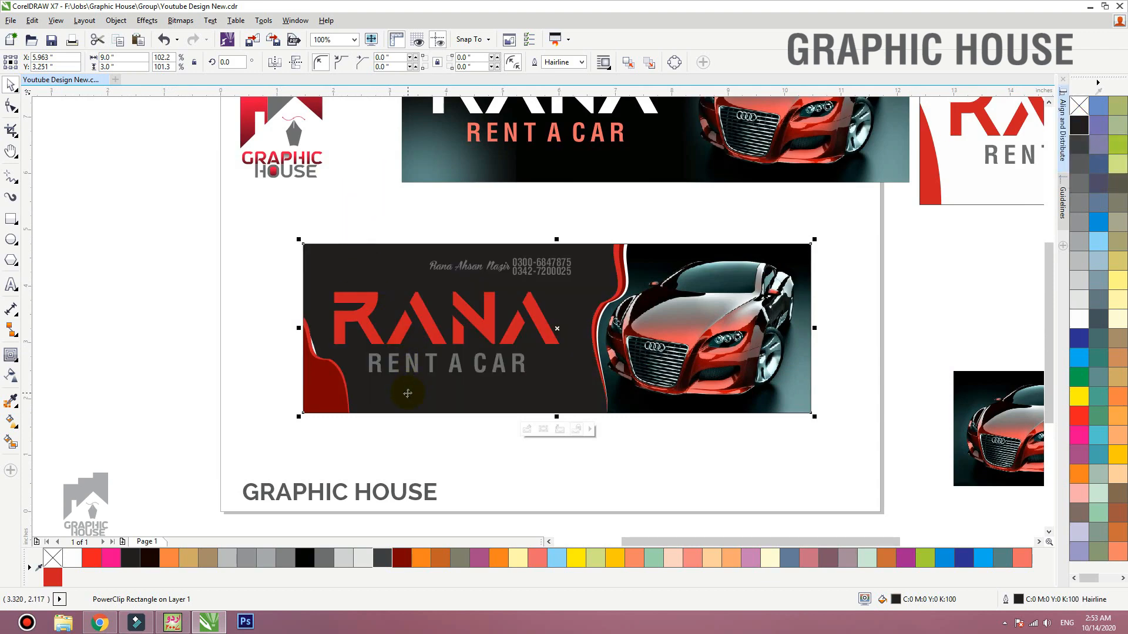
{"action": "key", "text": "ctrl+z"}
{"action": "left_click", "coordinate": [233, 365]}
{"action": "scroll", "coordinate": [312, 383], "scroll_direction": "down", "scroll_amount": 1}
{"action": "key", "text": "F4"}
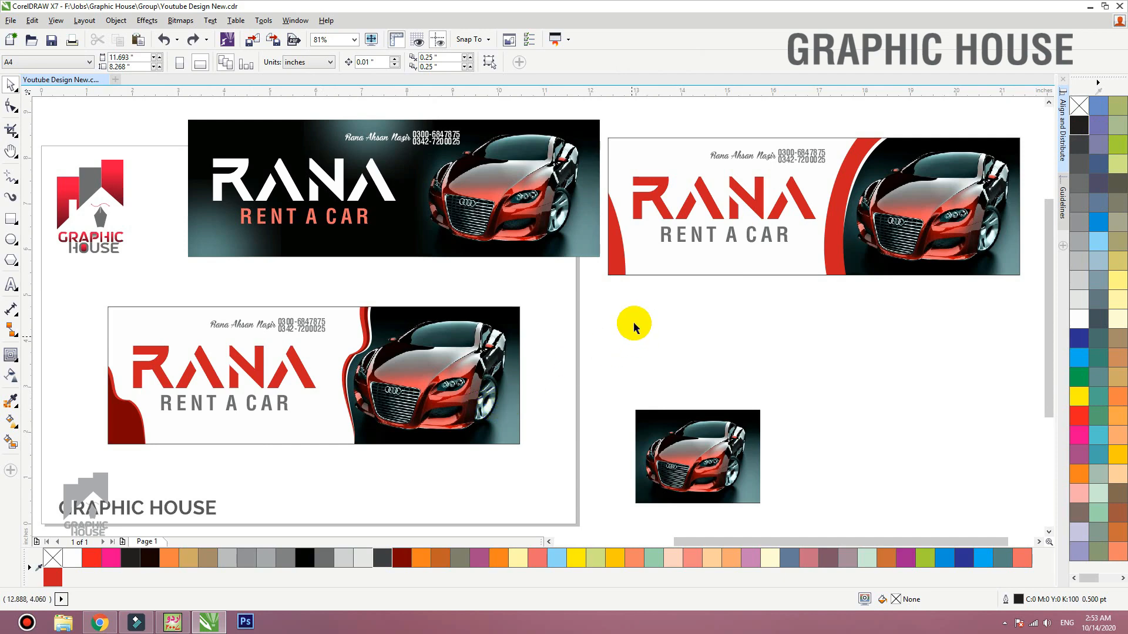
Step: Switch to Chrome and search Google Images for "red business card design"
{"action": "left_click", "coordinate": [100, 624]}
{"action": "left_click", "coordinate": [301, 10]}
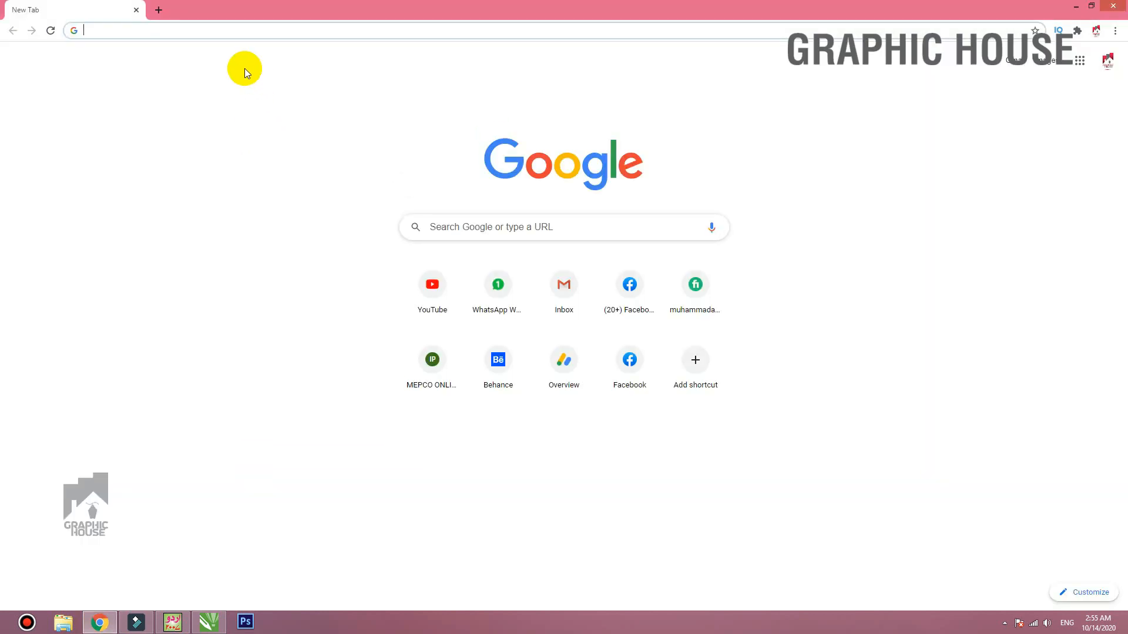
{"action": "type", "text": "red"}
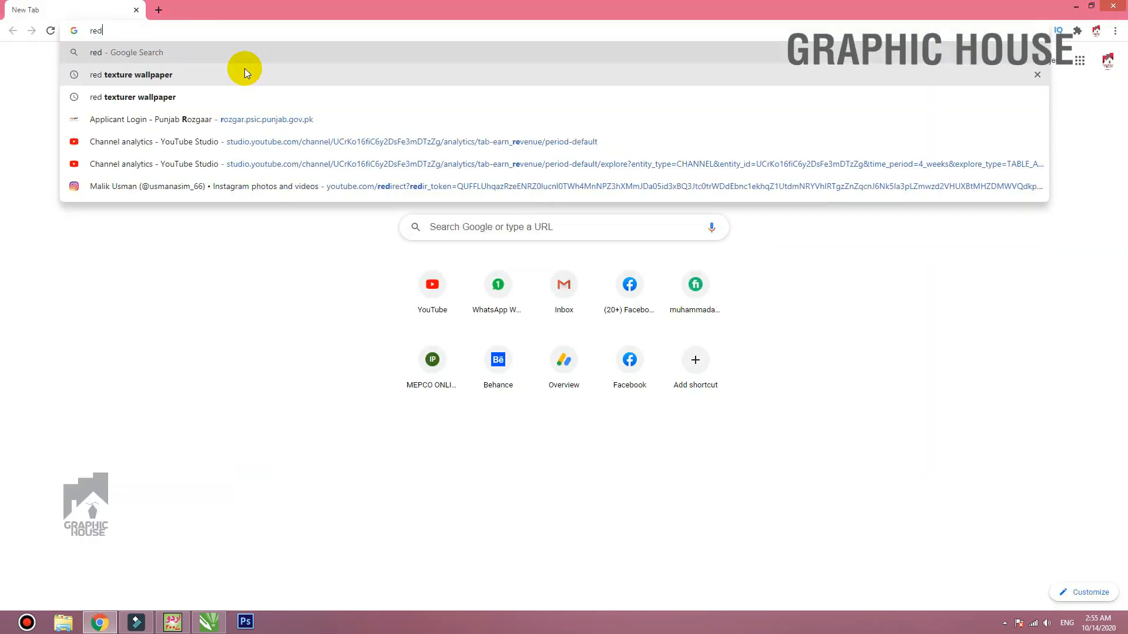
{"action": "type", "text": " bussi"}
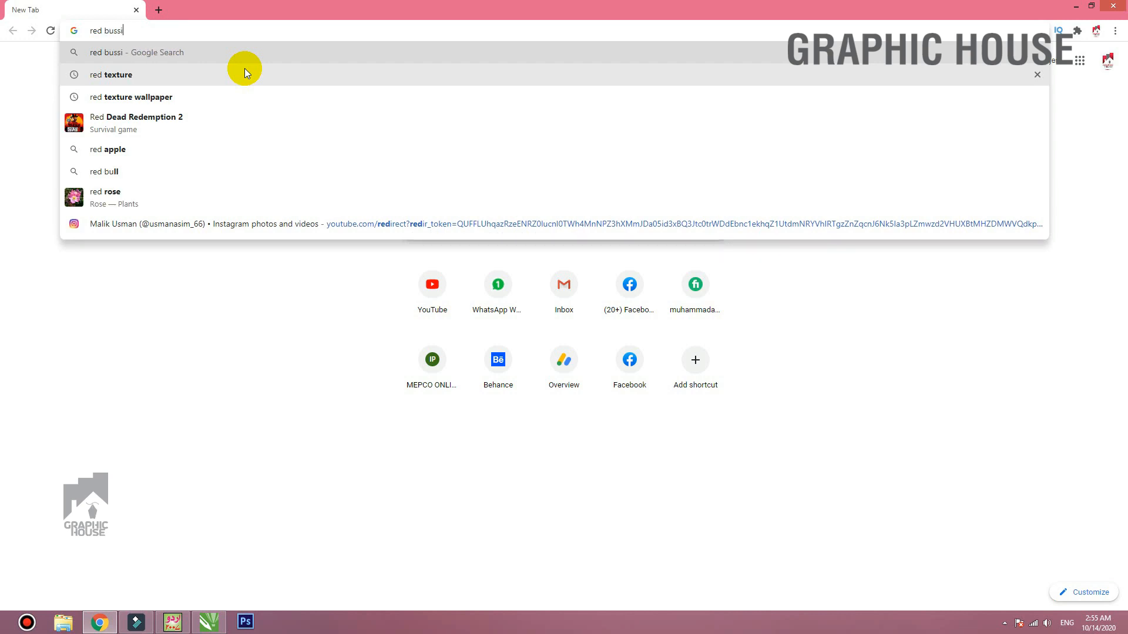
{"action": "type", "text": "nes card design"}
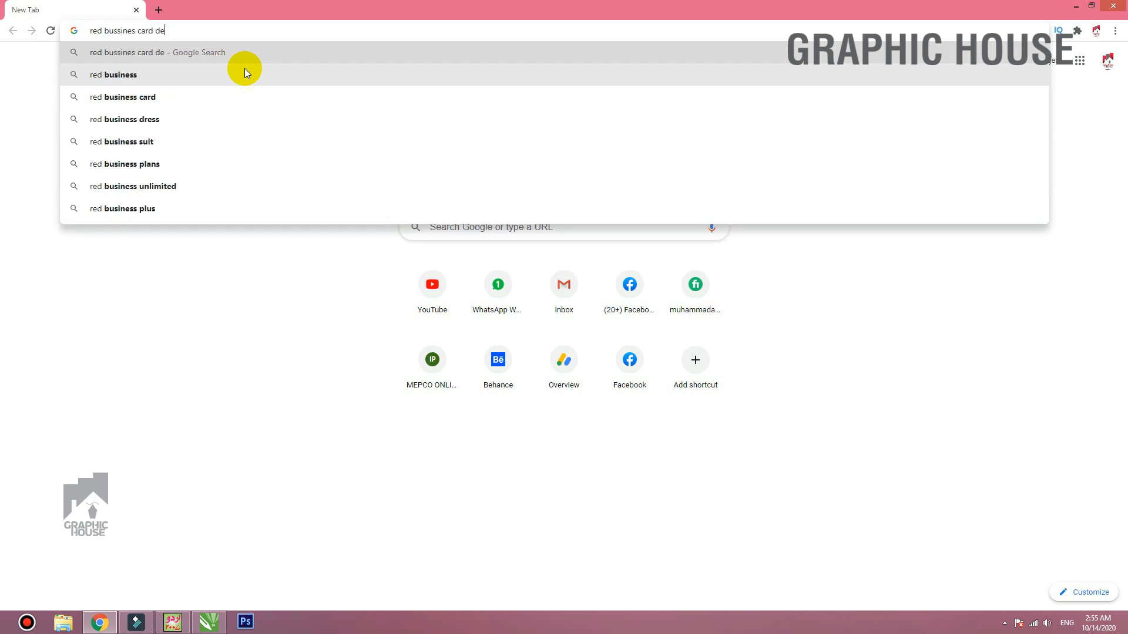
{"action": "key", "text": "Return"}
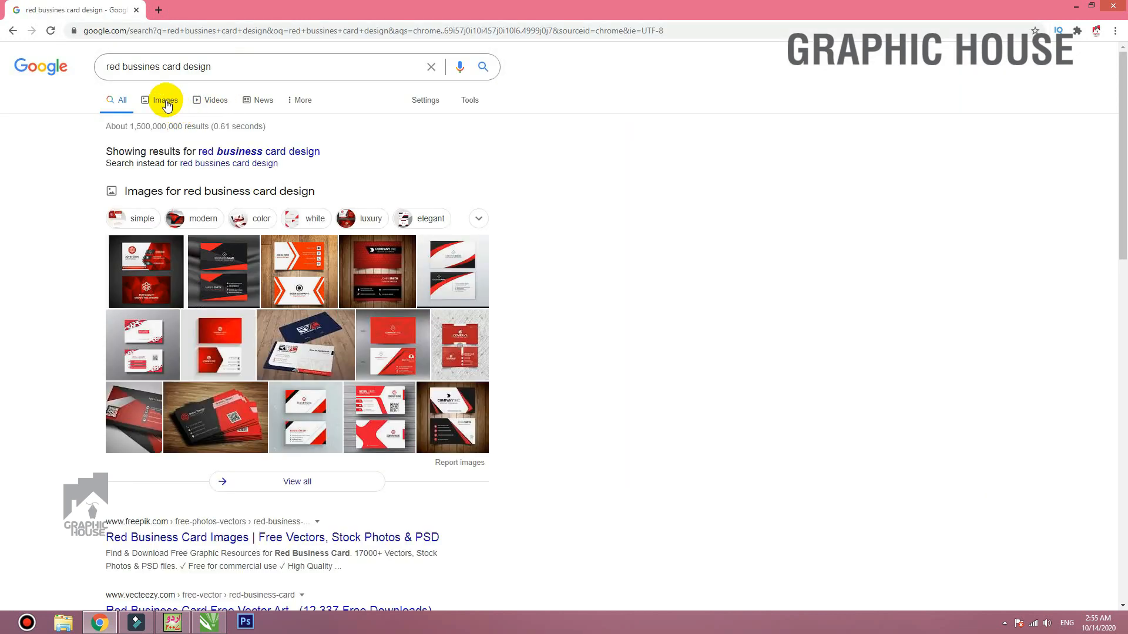
{"action": "left_click", "coordinate": [152, 100]}
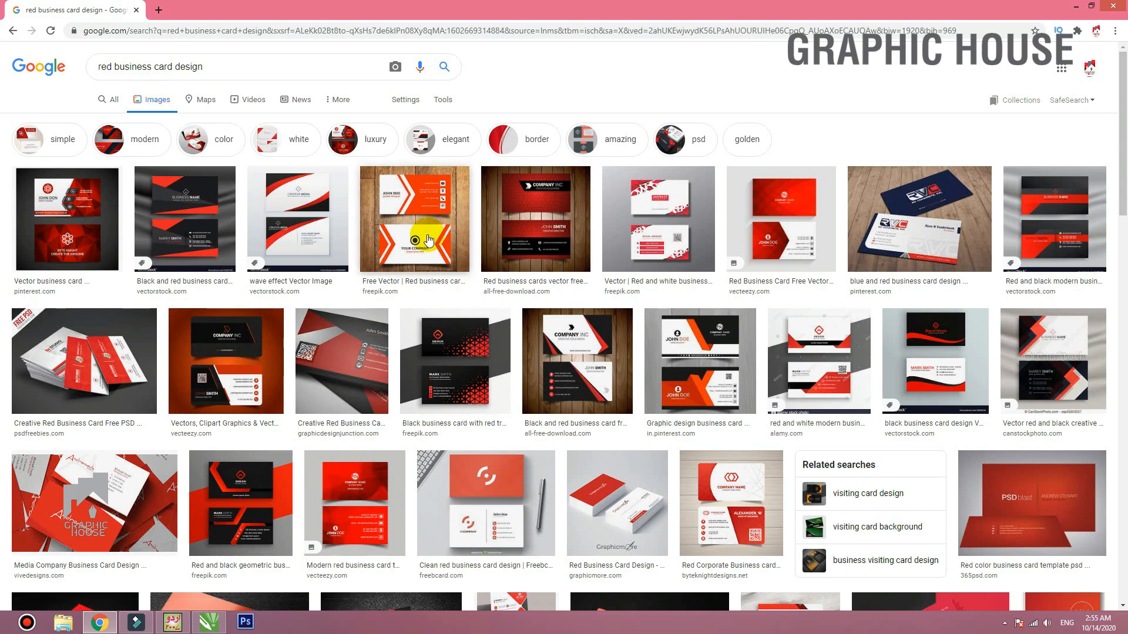
Step: Copy the Freepik red and black geometric business card template image from the results, and switch back to CorelDRAW
{"action": "scroll", "coordinate": [428, 240], "scroll_direction": "down", "scroll_amount": 4}
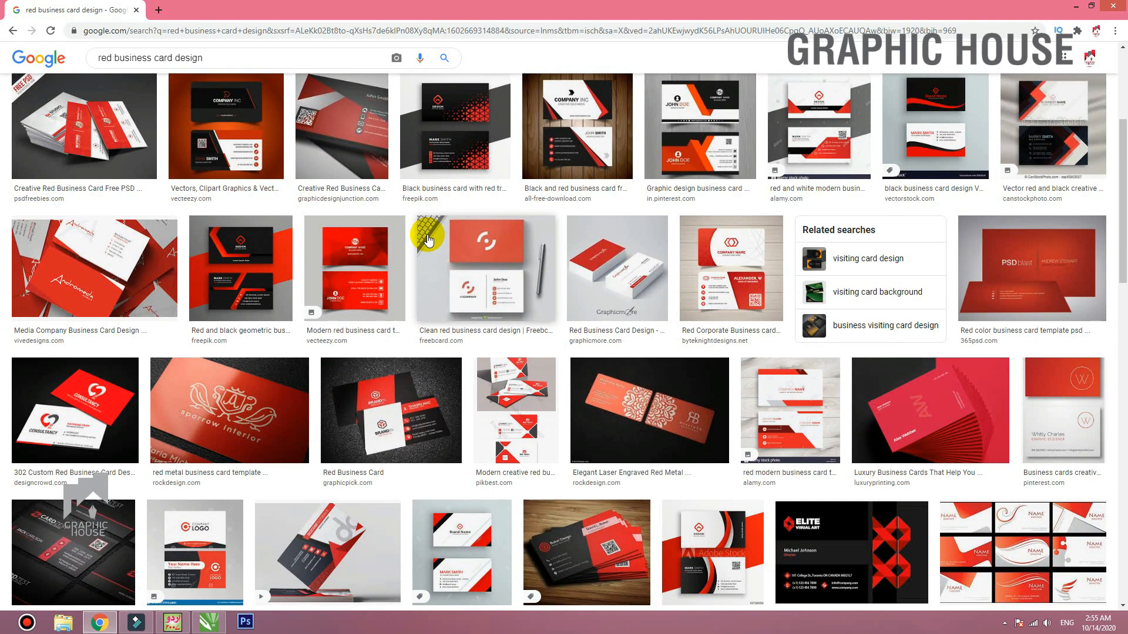
{"action": "left_click", "coordinate": [241, 269]}
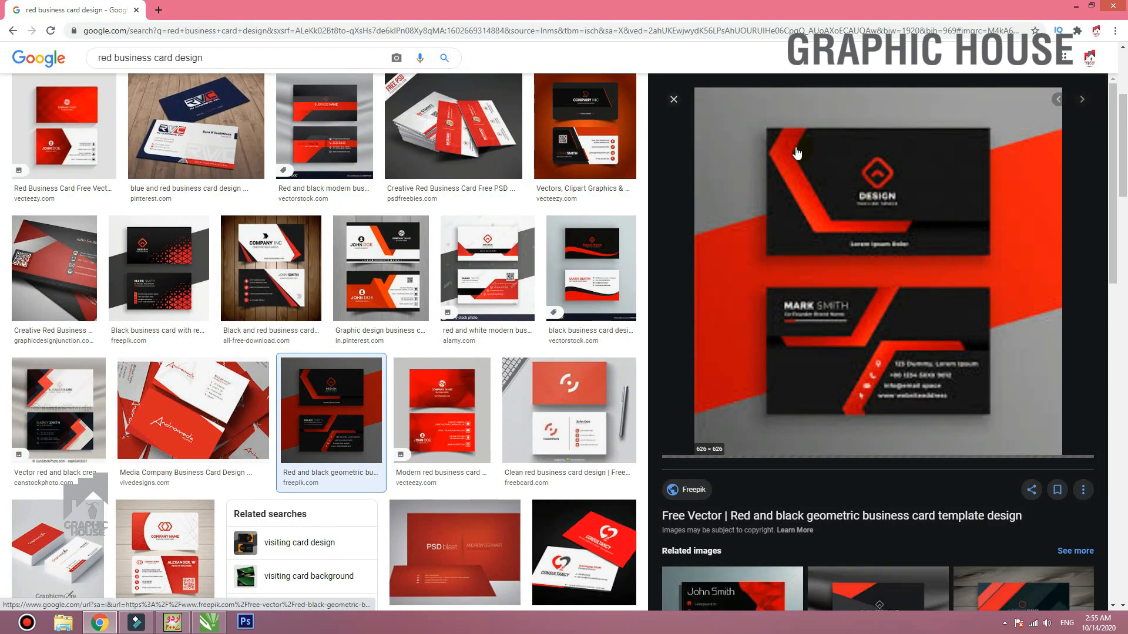
{"action": "right_click", "coordinate": [844, 179]}
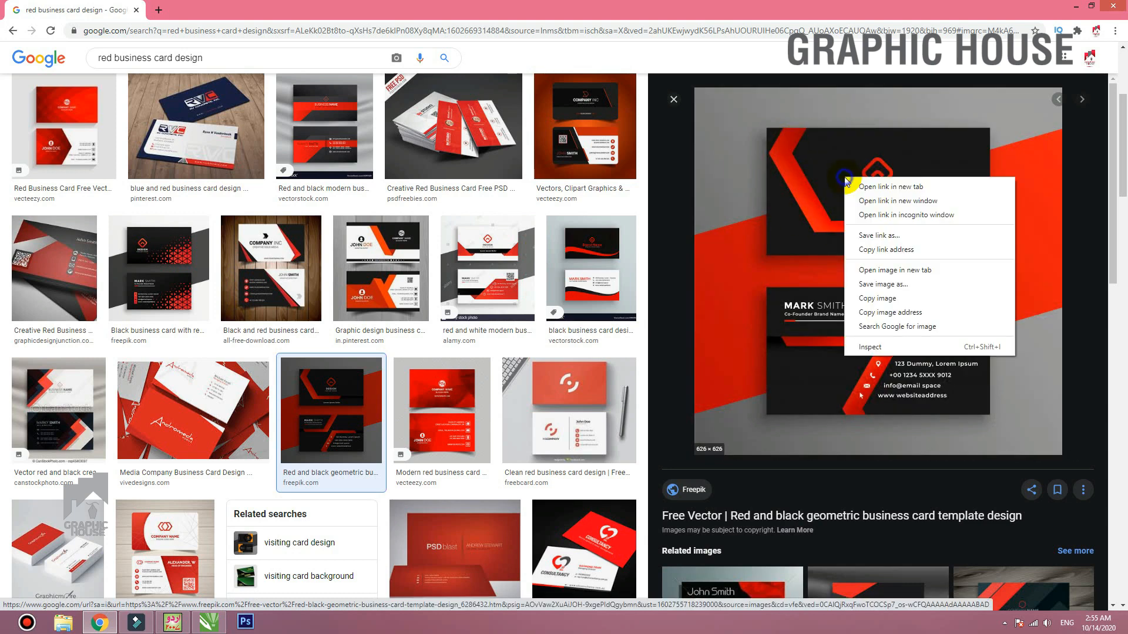
{"action": "left_click", "coordinate": [877, 297]}
{"action": "key", "text": "alt+Tab"}
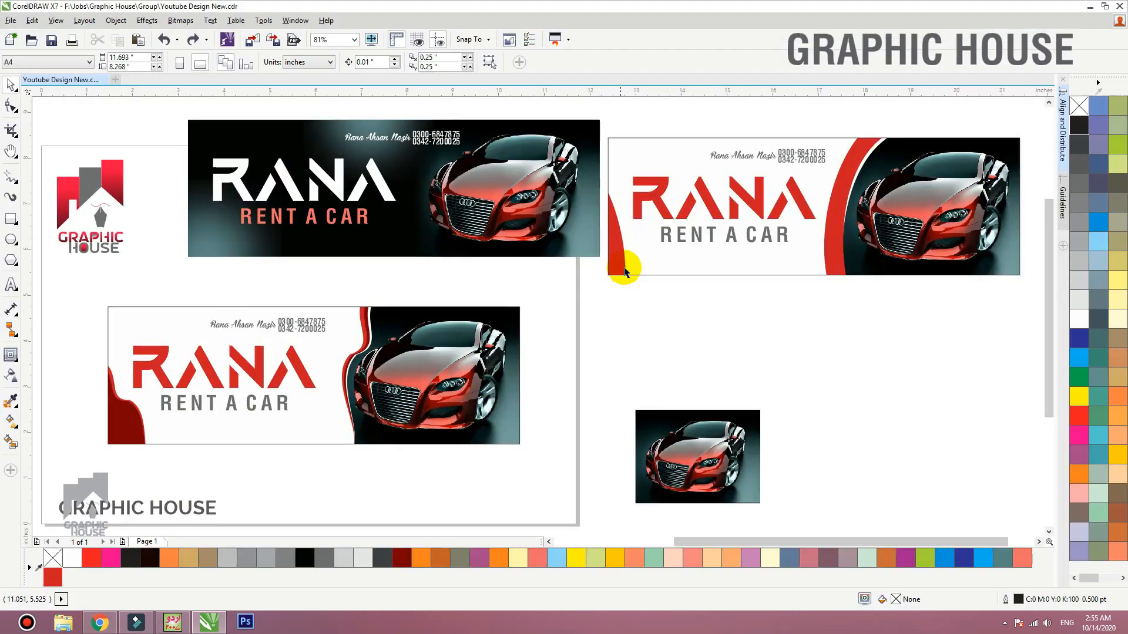
Step: Place the copied business card image below and beside the banners, and move the loose car photo clear of it
{"action": "scroll", "coordinate": [491, 208], "scroll_direction": "down", "scroll_amount": 2}
{"action": "left_click_drag", "start_coordinate": [517, 285], "coordinate": [846, 370]}
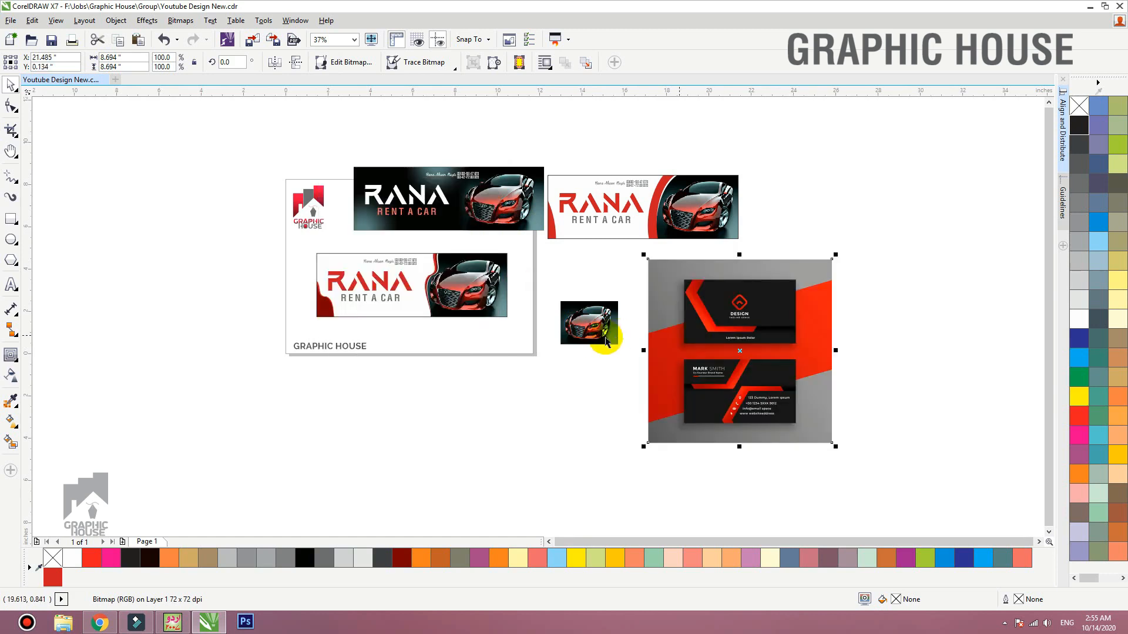
{"action": "left_click_drag", "start_coordinate": [590, 332], "coordinate": [489, 416]}
{"action": "left_click", "coordinate": [762, 315]}
{"action": "key", "text": "F2"}
{"action": "left_click", "coordinate": [10, 219]}
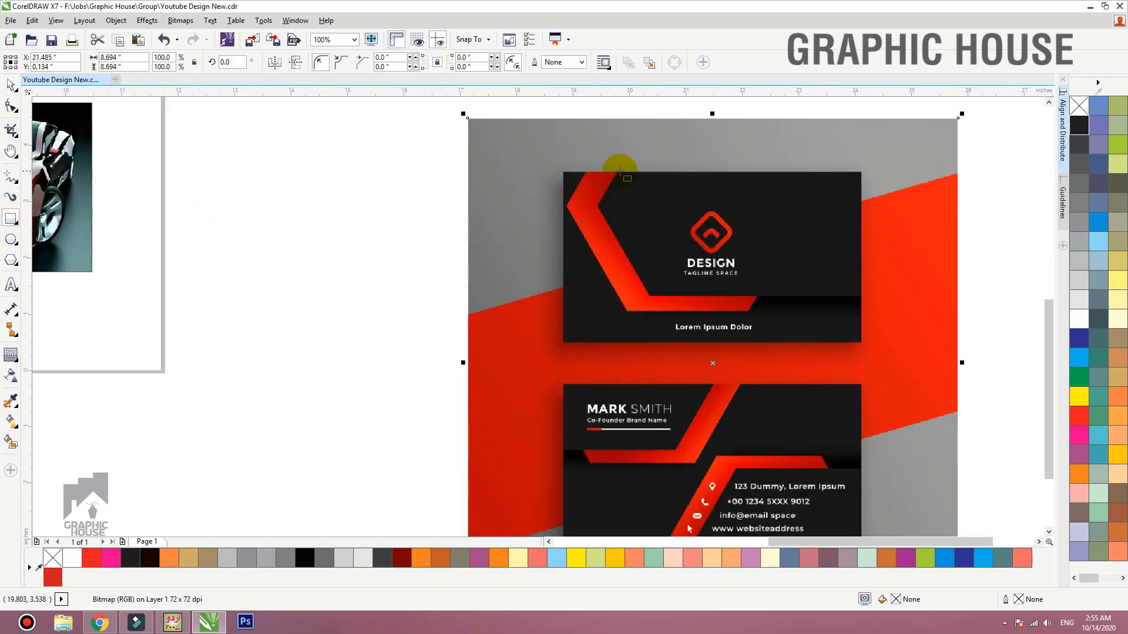
{"action": "left_click_drag", "start_coordinate": [751, 162], "coordinate": [608, 305]}
{"action": "key", "text": "Delete"}
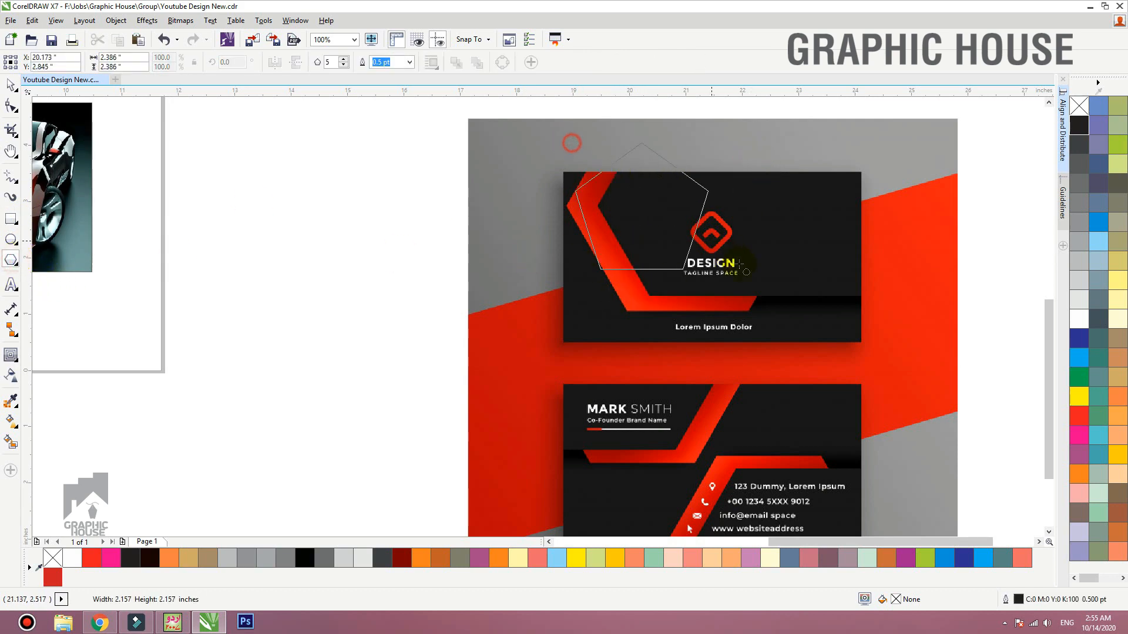
Step: Draw a polygon about 3.6 inches across over the upper business card, fill it cyan, and set it to 6 sides
{"action": "left_click_drag", "start_coordinate": [573, 138], "coordinate": [781, 338]}
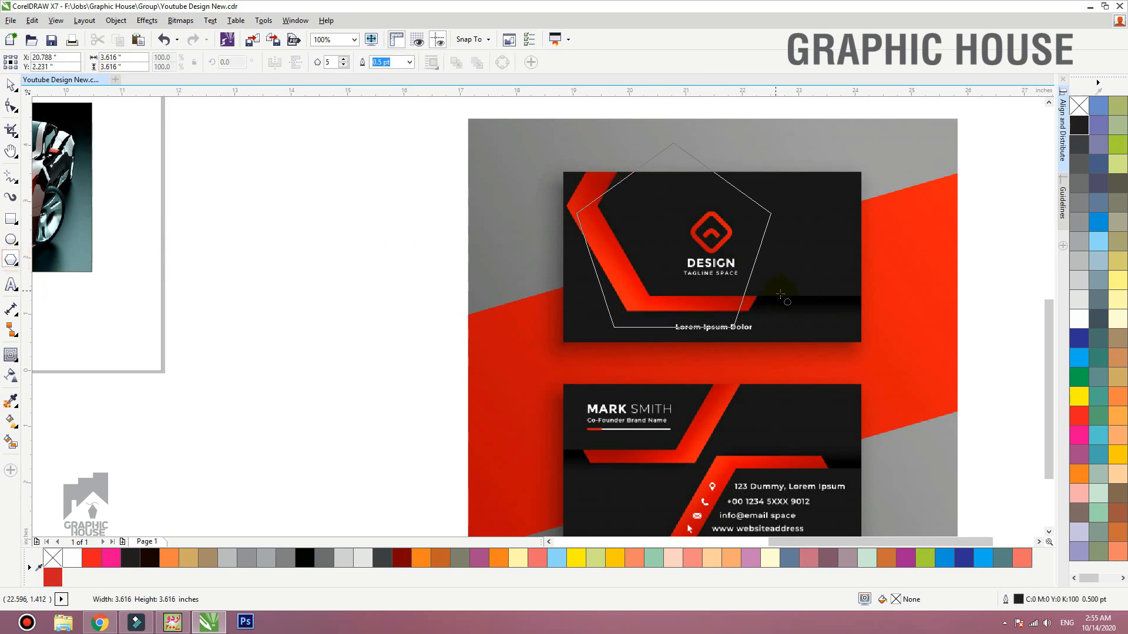
{"action": "left_click", "coordinate": [1080, 357]}
{"action": "left_click_drag", "start_coordinate": [723, 297], "coordinate": [725, 241]}
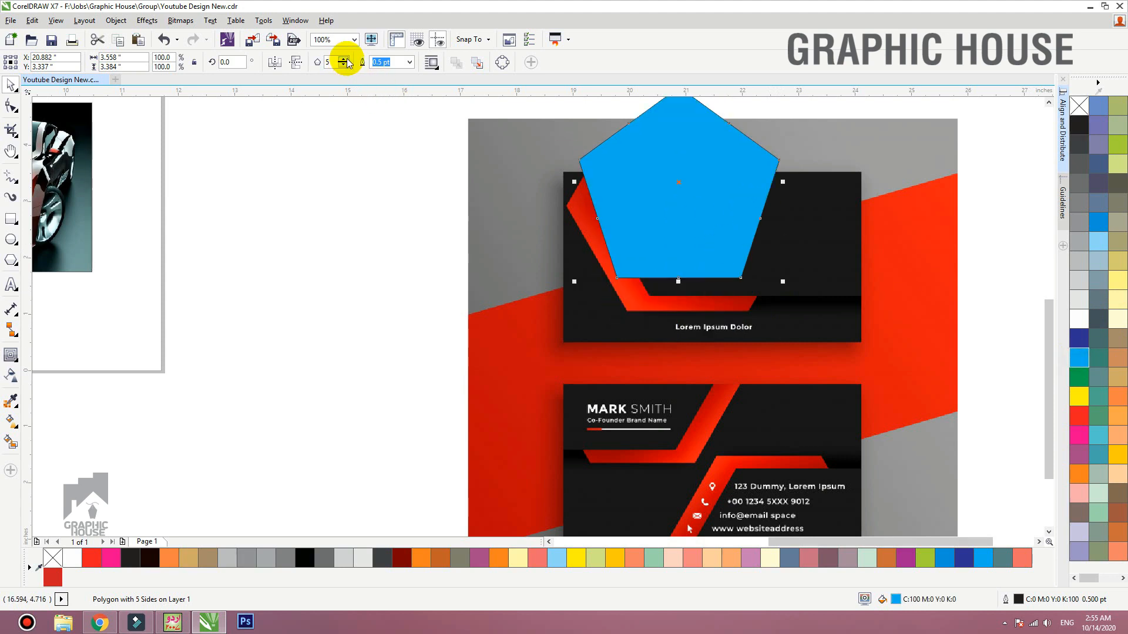
{"action": "left_click", "coordinate": [344, 59]}
Step: Rotate the hexagon about 31 degrees clockwise, align it with the card's red angled band, and widen it to about 4.5 inches
{"action": "left_click", "coordinate": [675, 188]}
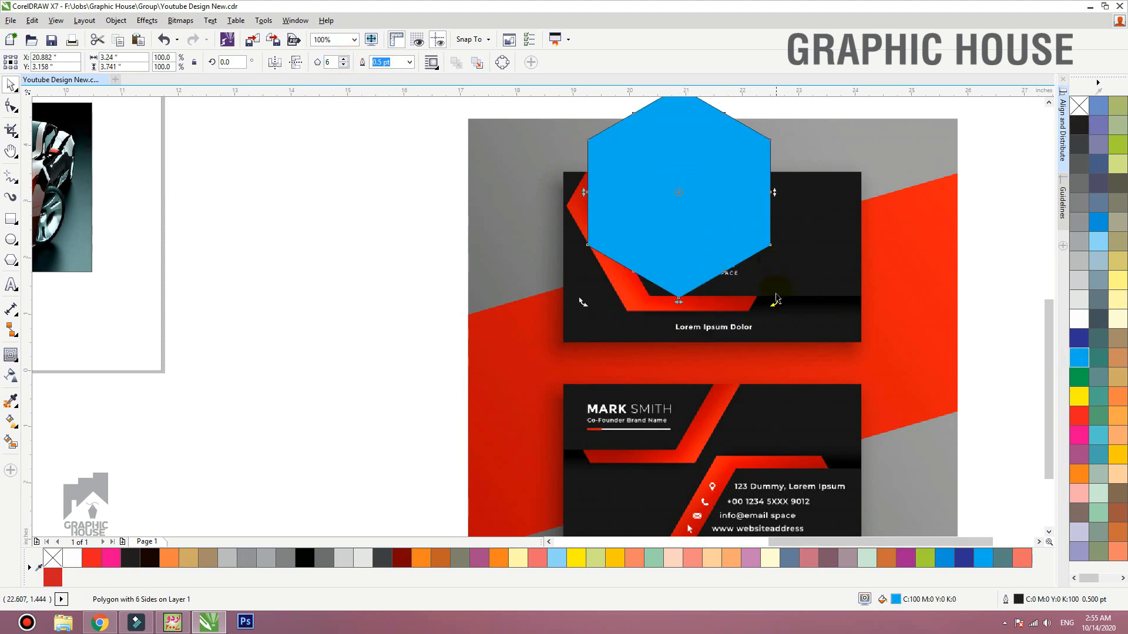
{"action": "left_click_drag", "start_coordinate": [775, 298], "coordinate": [703, 214]}
{"action": "left_click_drag", "start_coordinate": [779, 301], "coordinate": [762, 246]}
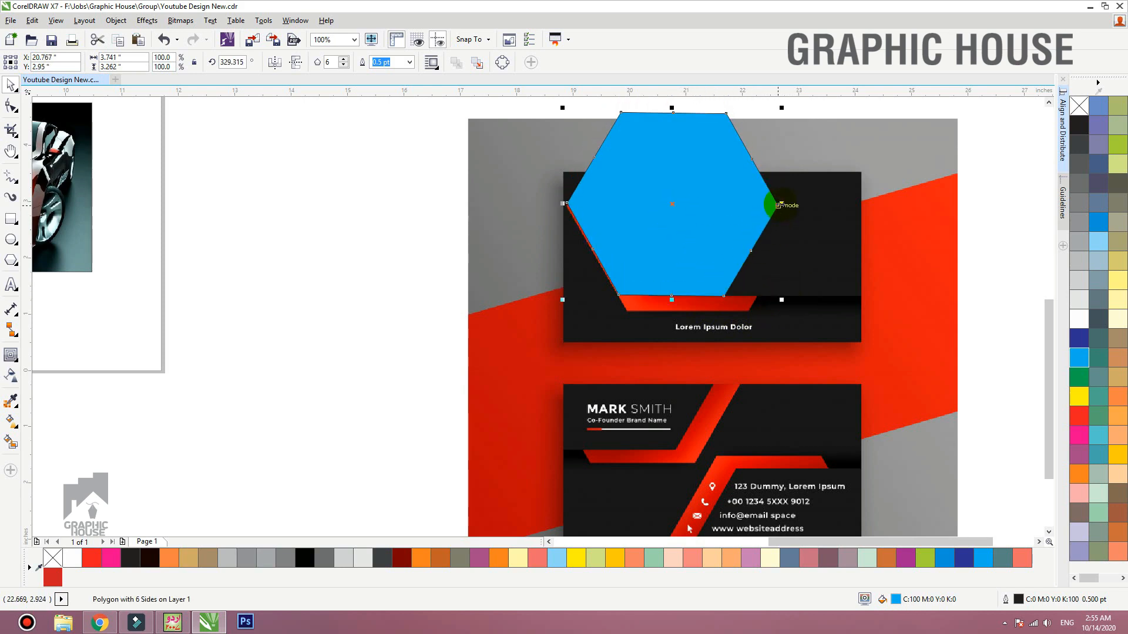
{"action": "left_click_drag", "start_coordinate": [779, 205], "coordinate": [823, 205]}
{"action": "left_click_drag", "start_coordinate": [742, 247], "coordinate": [741, 244]}
Step: Convert the hexagon to curves, move its lower edge nodes down about 0.2 inches, and raise its upper edge nodes
{"action": "key", "text": "ctrl+q"}
{"action": "key", "text": "F10"}
{"action": "left_click_drag", "start_coordinate": [529, 248], "coordinate": [735, 335]}
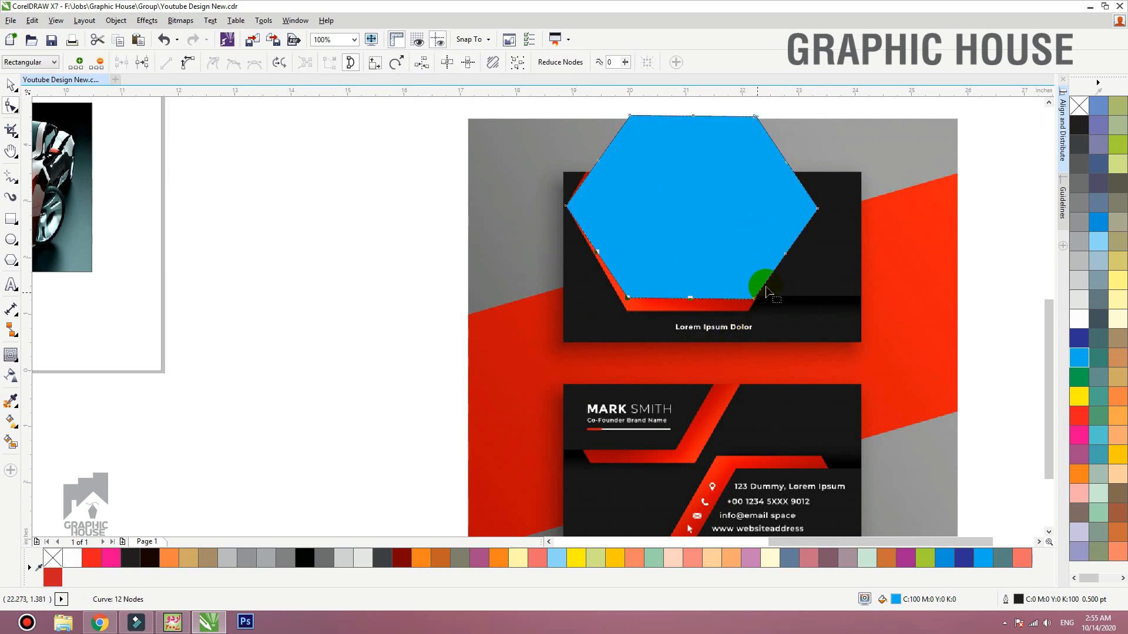
{"action": "left_click_drag", "start_coordinate": [627, 299], "coordinate": [627, 311]}
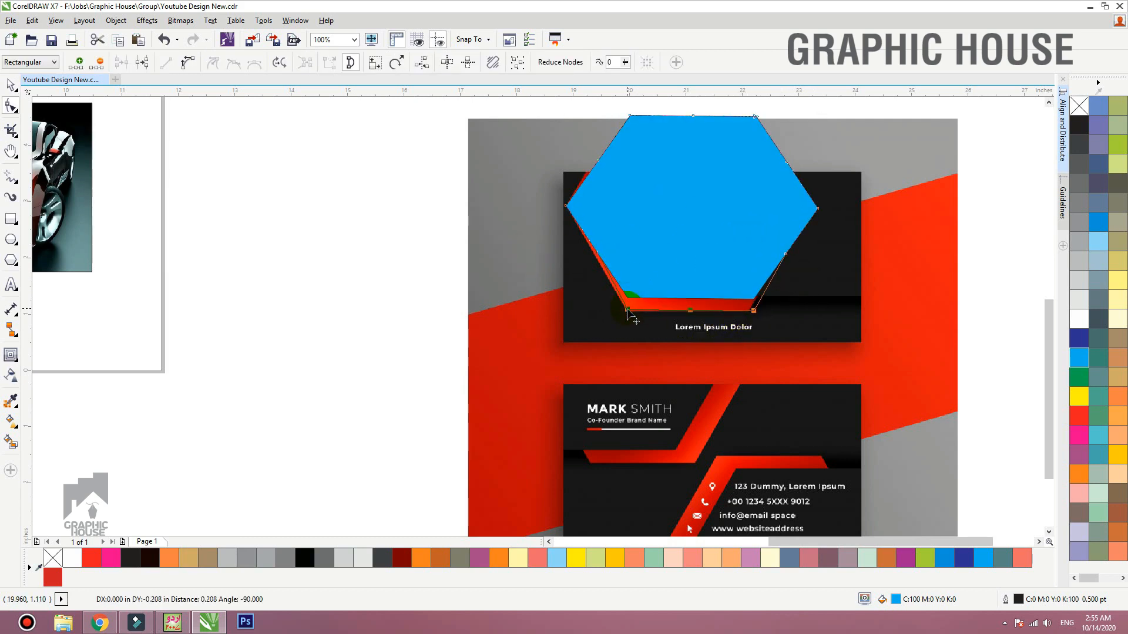
{"action": "left_click_drag", "start_coordinate": [801, 70], "coordinate": [756, 126]}
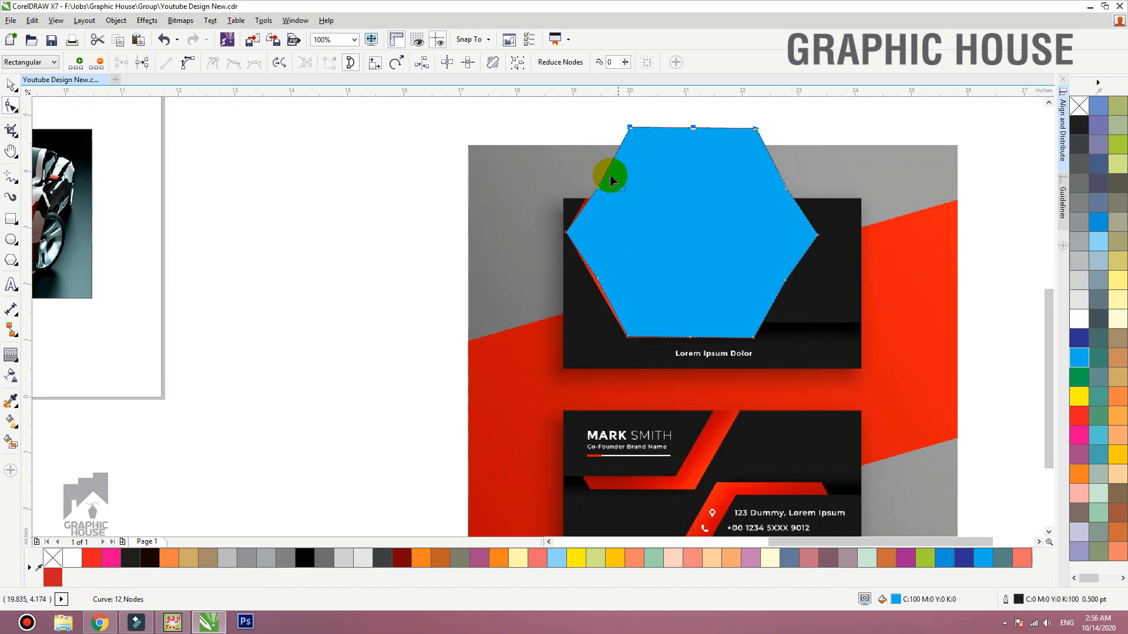
Step: Delete the extra midpoint node on the hexagon's upper left side to straighten that edge, and leave node editing
{"action": "left_click_drag", "start_coordinate": [566, 165], "coordinate": [632, 198]}
{"action": "key", "text": "Delete"}
{"action": "left_click_drag", "start_coordinate": [535, 182], "coordinate": [770, 171]}
{"action": "key", "text": "space"}
Step: Try the cyan hexagon over the S-curved banner's car photo, and delete both the hexagon and the business card reference image
{"action": "scroll", "coordinate": [755, 264], "scroll_direction": "down", "scroll_amount": 1}
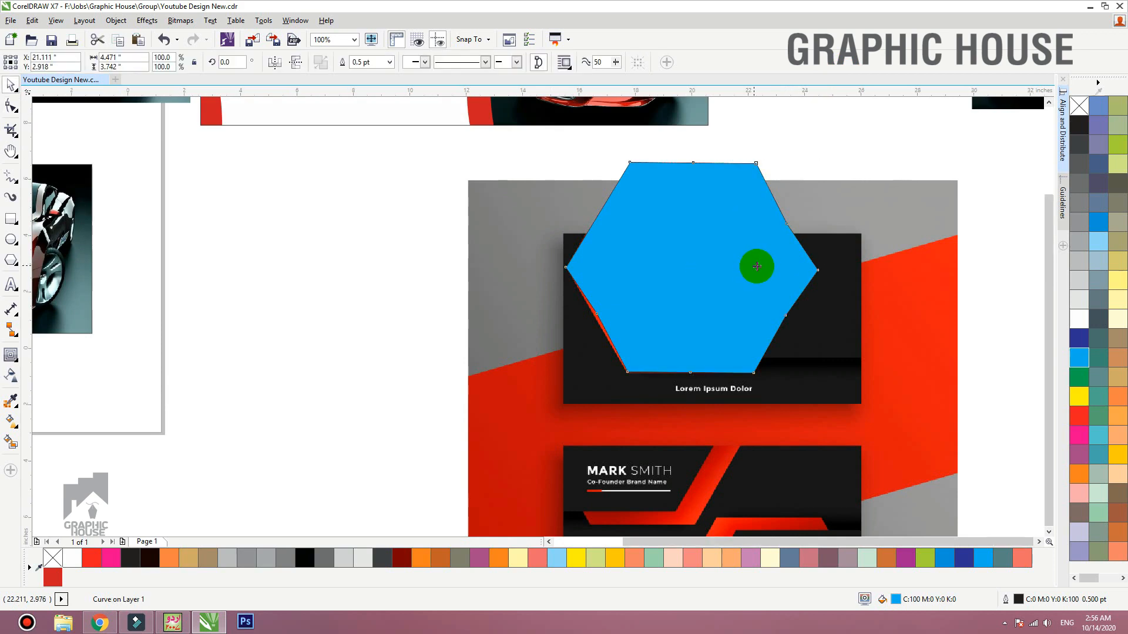
{"action": "left_click_drag", "start_coordinate": [763, 265], "coordinate": [440, 259]}
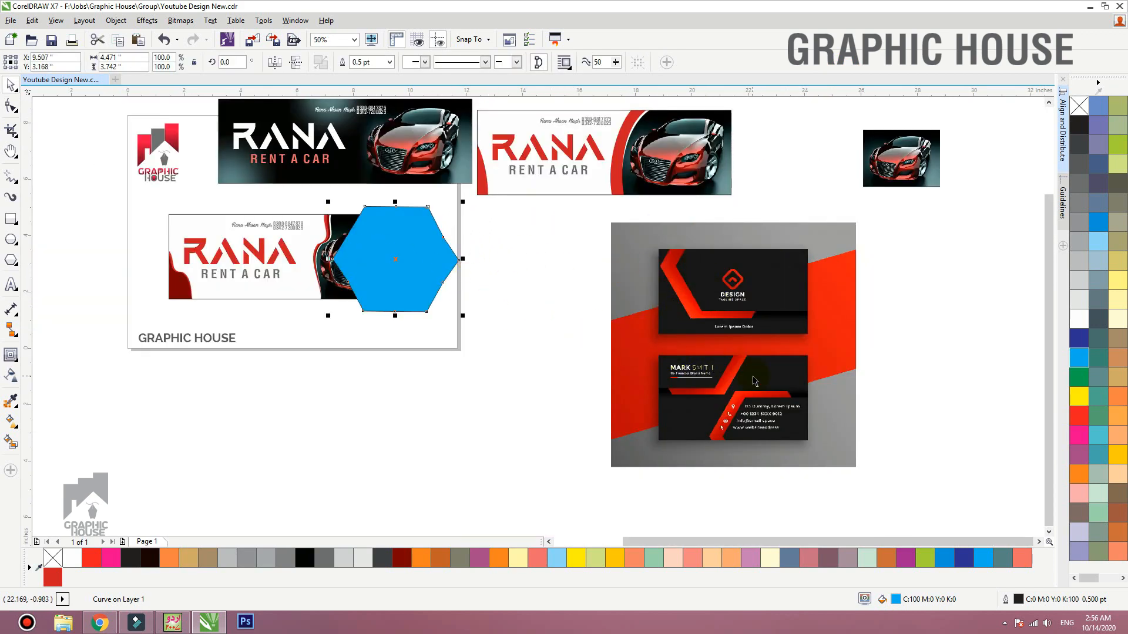
{"action": "key", "text": "Delete"}
{"action": "left_click", "coordinate": [712, 427]}
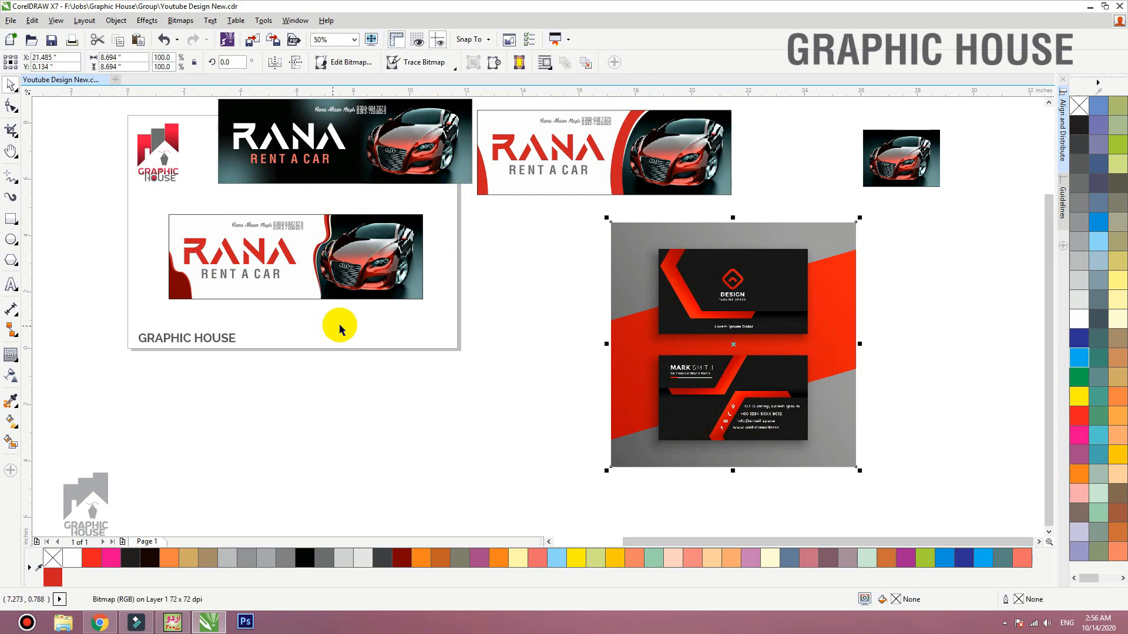
{"action": "key", "text": "Delete"}
Step: Switch to Chrome and browse the red business card design images for another layout reference, previewing the Pngtree visiting card
{"action": "key", "text": "alt+Tab"}
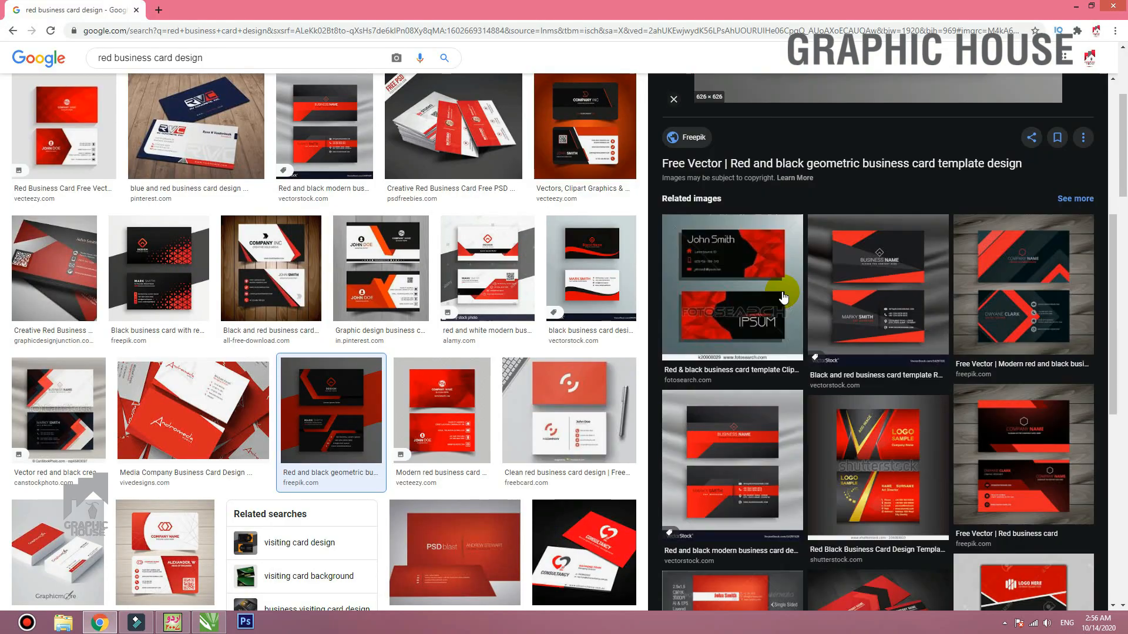
{"action": "key", "text": "Escape"}
{"action": "scroll", "coordinate": [569, 290], "scroll_direction": "down", "scroll_amount": 4}
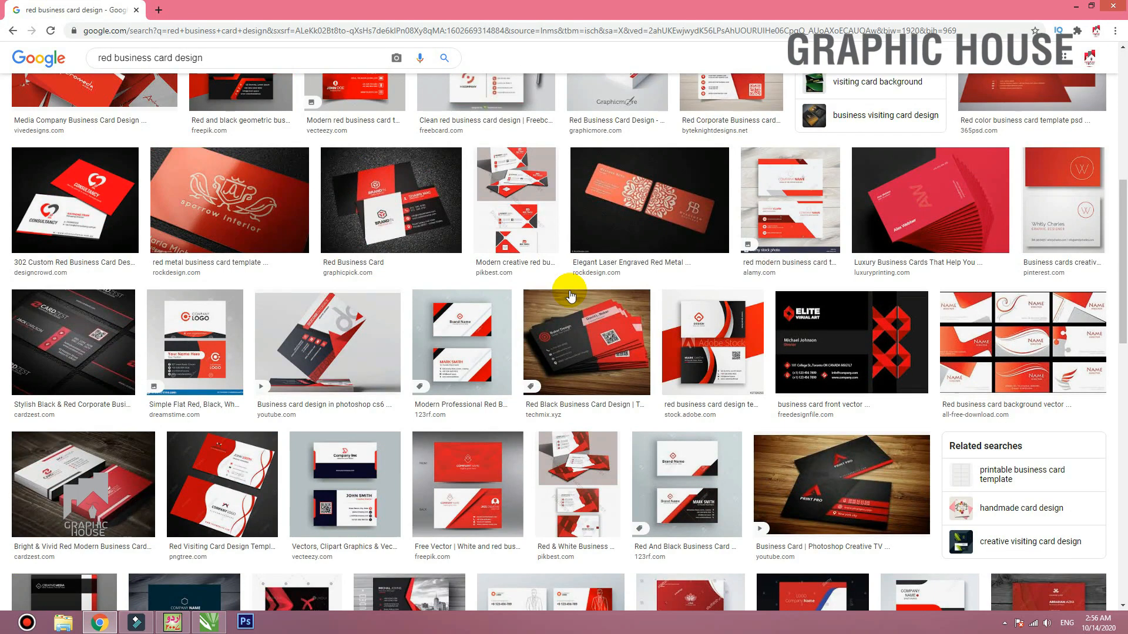
{"action": "scroll", "coordinate": [228, 307], "scroll_direction": "down", "scroll_amount": 3}
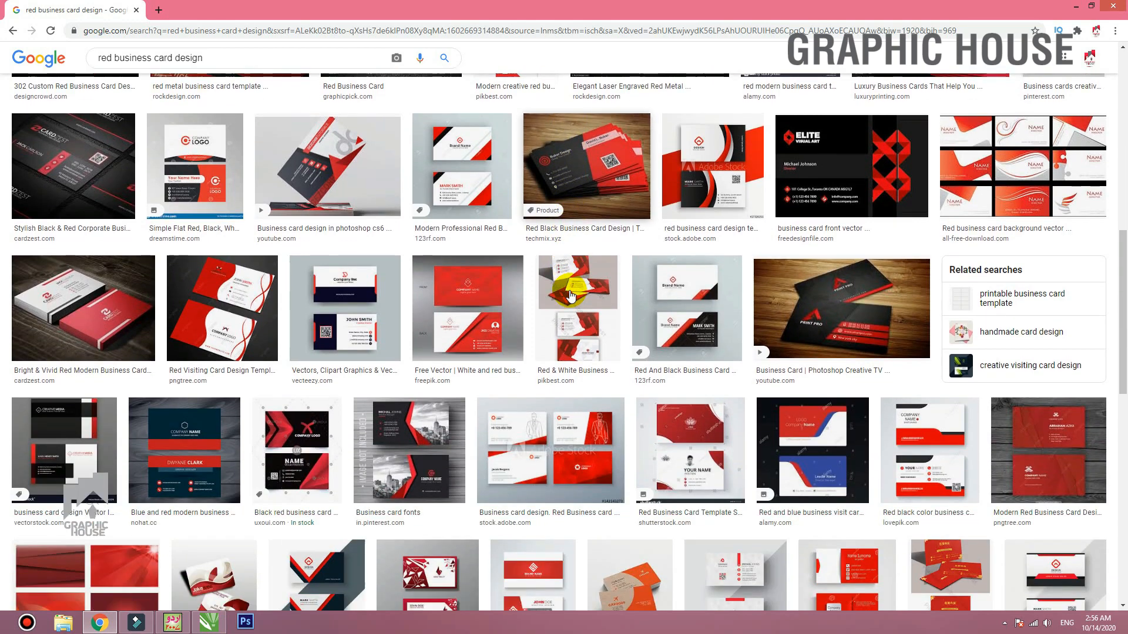
{"action": "left_click", "coordinate": [228, 307]}
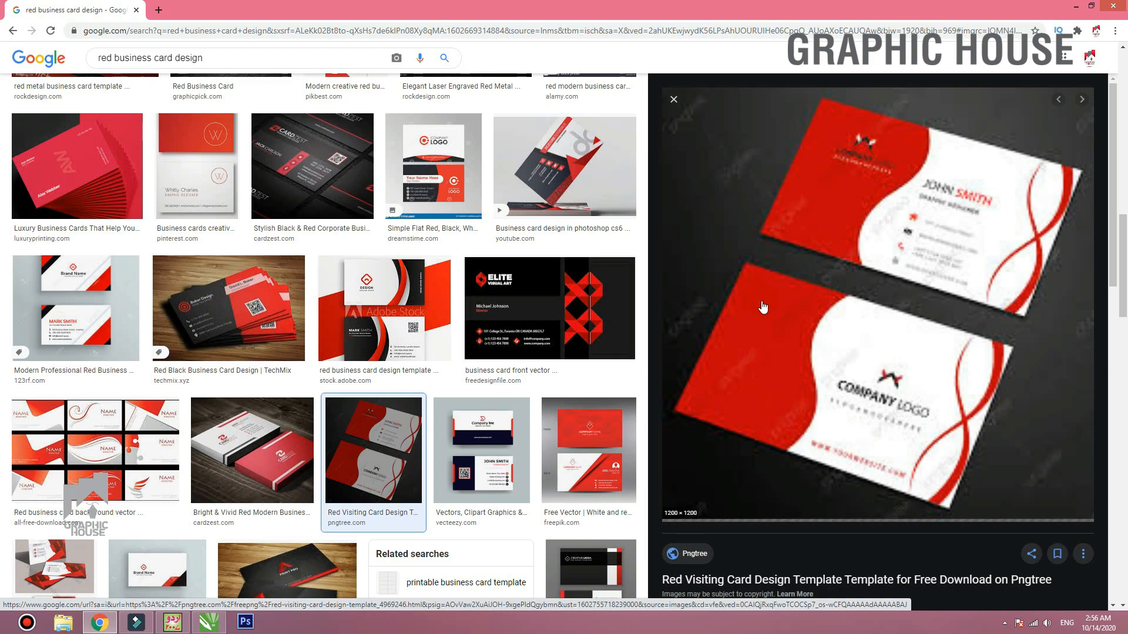
{"action": "key", "text": "Escape"}
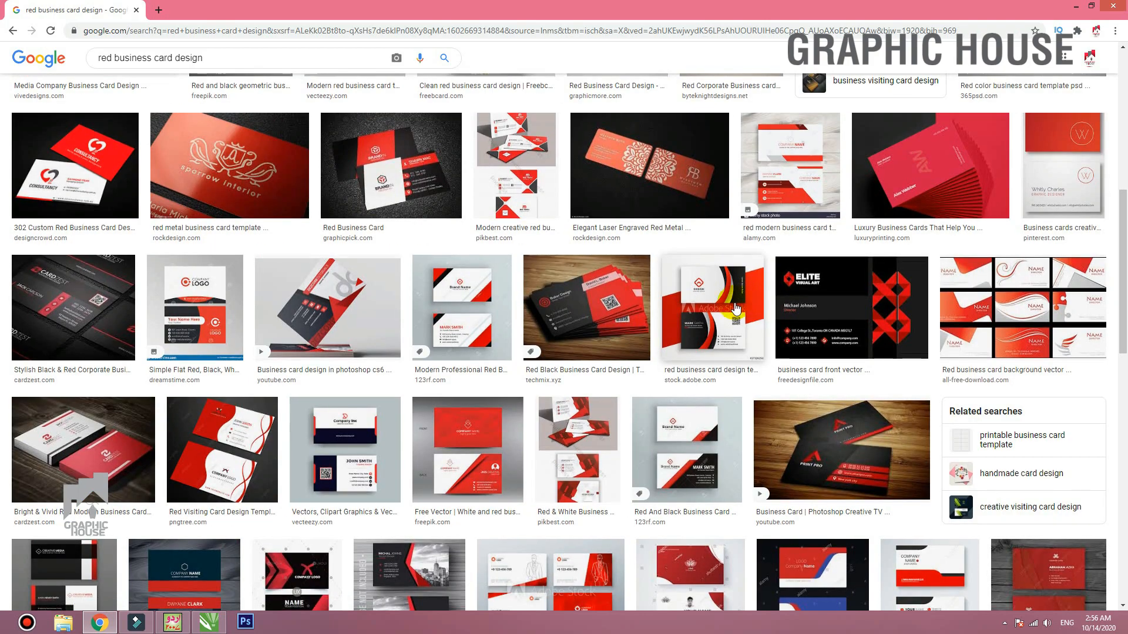
{"action": "scroll", "coordinate": [823, 300], "scroll_direction": "down", "scroll_amount": 4}
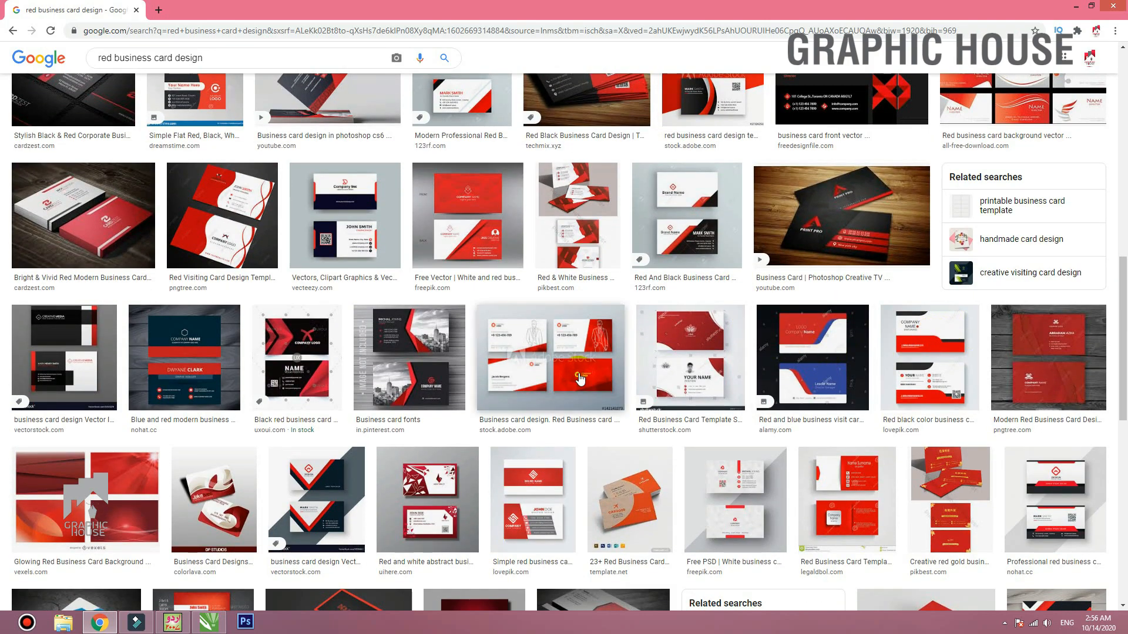
{"action": "scroll", "coordinate": [601, 366], "scroll_direction": "down", "scroll_amount": 4}
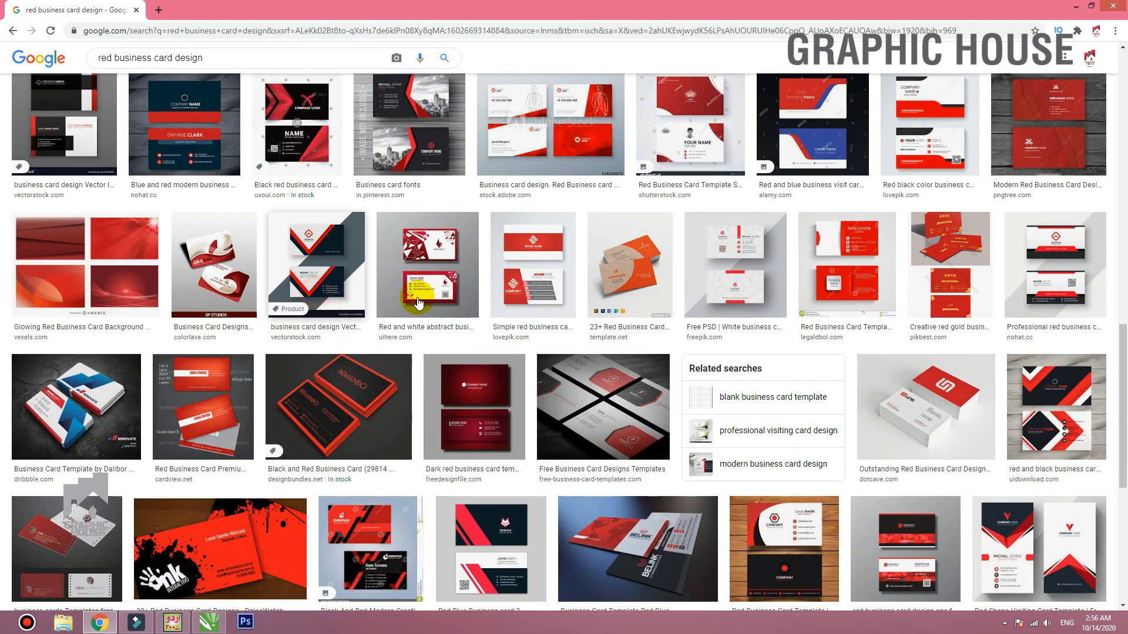
Step: Copy the VectorStock white and navy card image with the red V stripes and paste it into the CorelDRAW document
{"action": "left_click", "coordinate": [317, 294]}
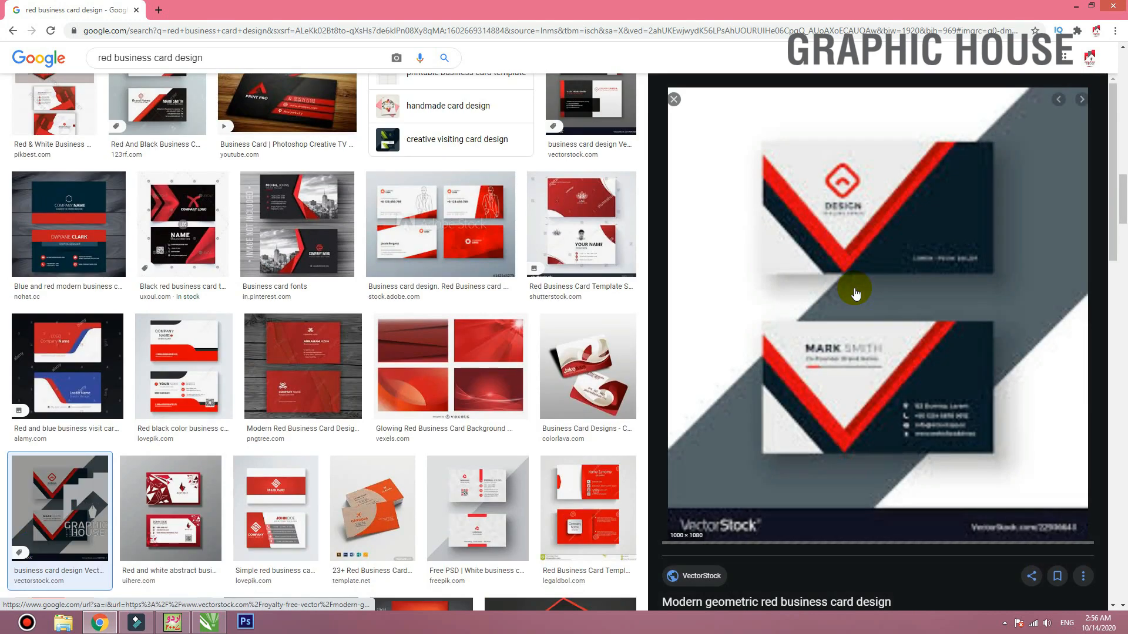
{"action": "right_click", "coordinate": [901, 336]}
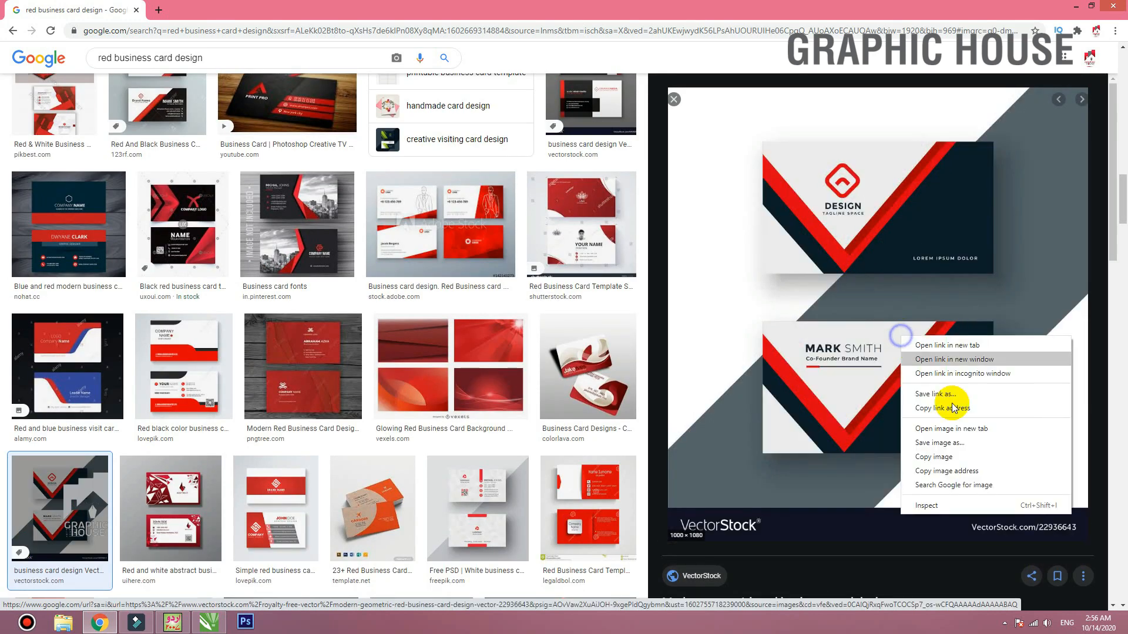
{"action": "left_click", "coordinate": [939, 458]}
{"action": "key", "text": "alt+Tab"}
{"action": "key", "text": "ctrl+v"}
Step: Scale the pasted card reference down to roughly a third of its size and place it beside the S-curved banner
{"action": "left_click_drag", "start_coordinate": [487, 279], "coordinate": [763, 431]}
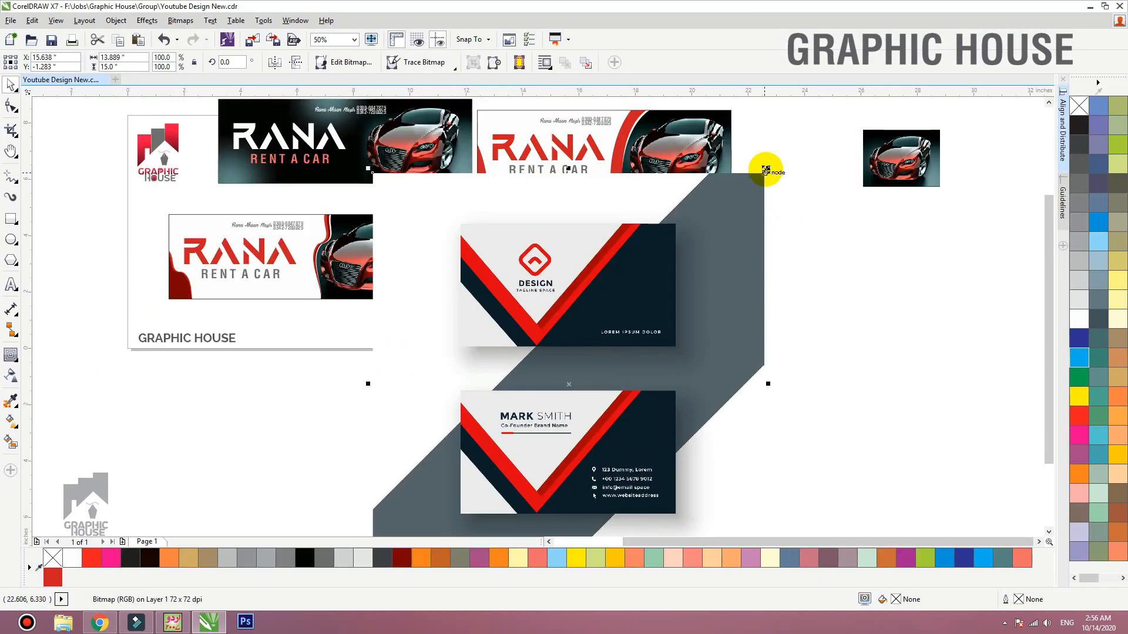
{"action": "left_click_drag", "start_coordinate": [766, 170], "coordinate": [614, 282]}
{"action": "left_click_drag", "start_coordinate": [585, 321], "coordinate": [572, 222]}
Step: Duplicate the S-curved banner below the page and delete the copy's car photo and curved shapes
{"action": "left_click_drag", "start_coordinate": [712, 183], "coordinate": [47, 376]}
{"action": "left_click_drag", "start_coordinate": [151, 189], "coordinate": [697, 379]}
{"action": "scroll", "coordinate": [511, 275], "scroll_direction": "down", "scroll_amount": 1}
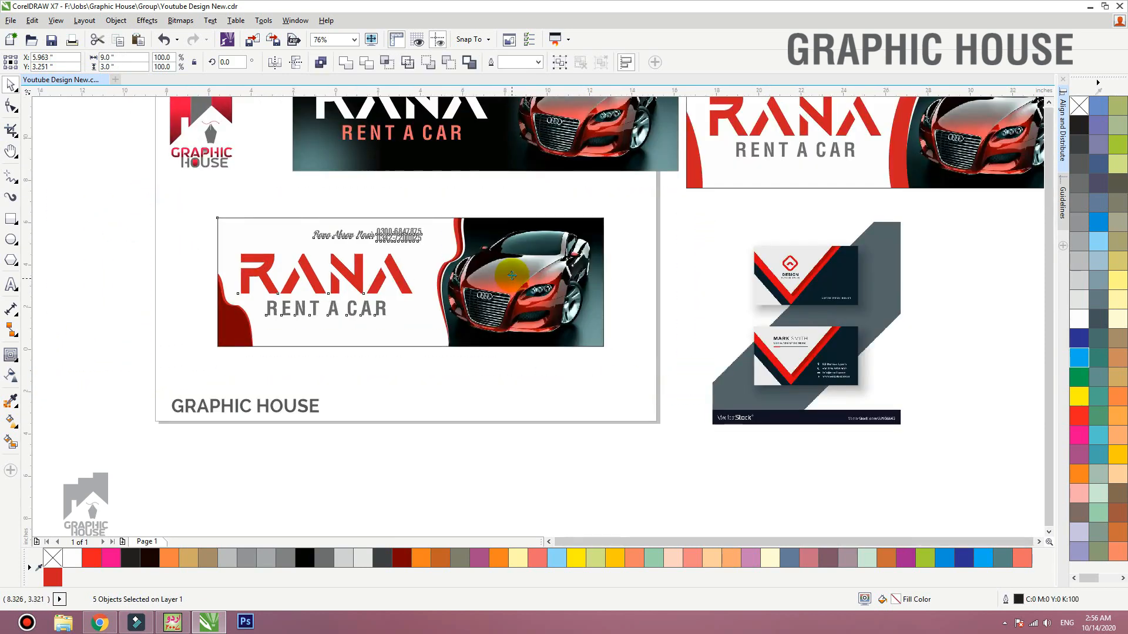
{"action": "left_click_drag", "start_coordinate": [511, 275], "coordinate": [558, 404]}
{"action": "right_click", "coordinate": [558, 404]}
{"action": "left_click", "coordinate": [572, 398]}
{"action": "key", "text": "Delete"}
Step: Move the loose car photo to the empty space beside the new blank banner
{"action": "left_click", "coordinate": [572, 398]}
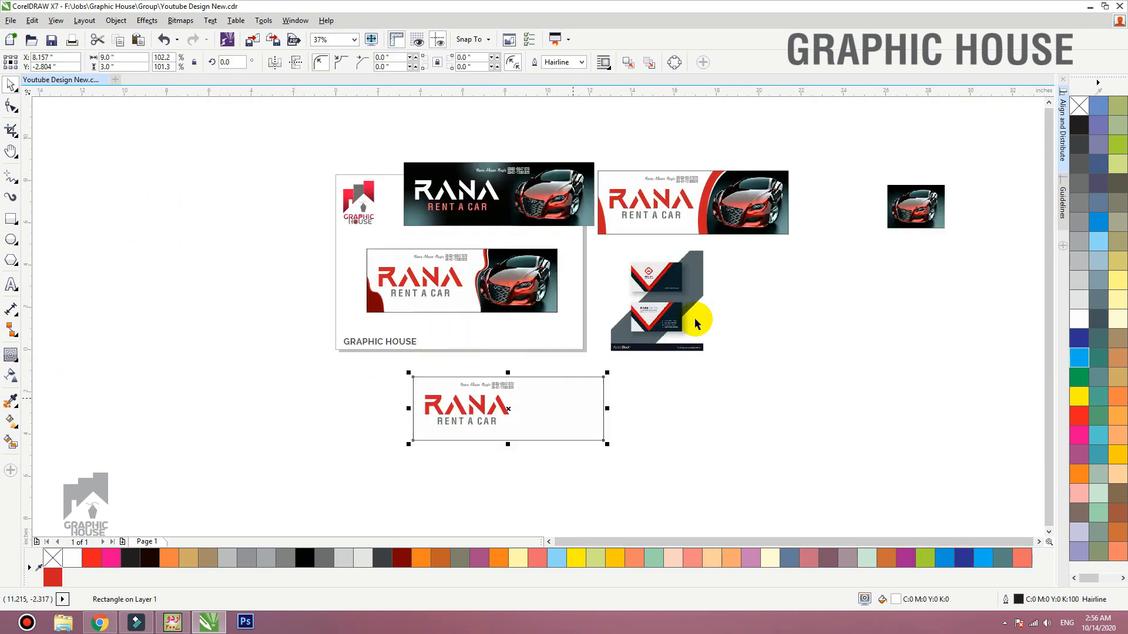
{"action": "left_click_drag", "start_coordinate": [935, 205], "coordinate": [683, 397]}
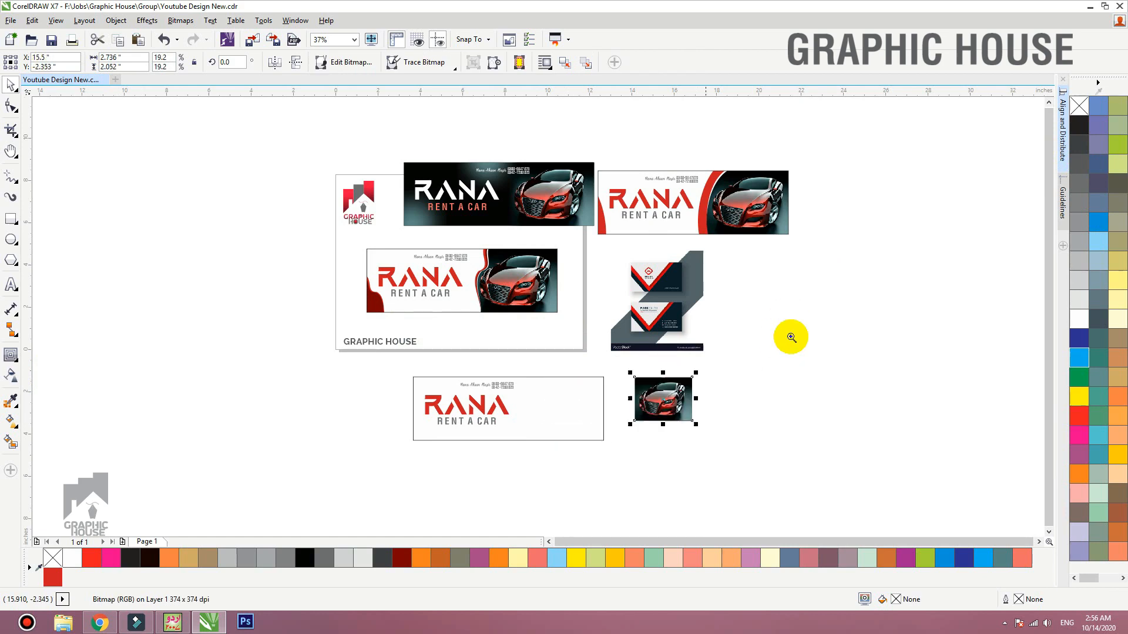
{"action": "left_click_drag", "start_coordinate": [791, 338], "coordinate": [390, 466]}
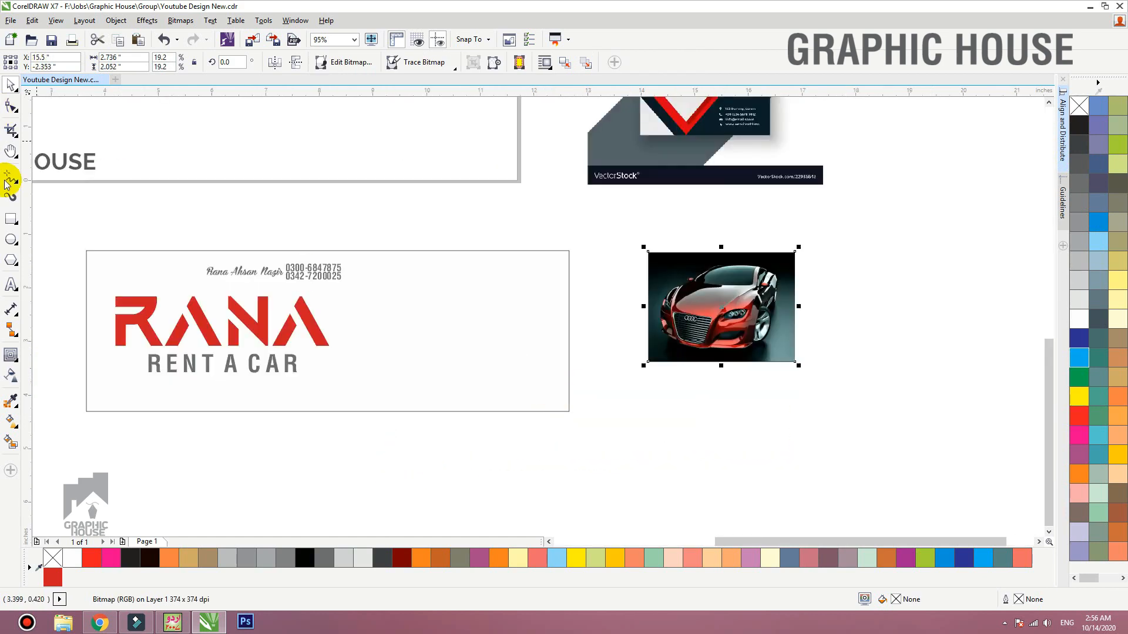
Step: Draw a rectangle about 3.9 by 2.9 inches over the new banner's right part and rotate it about 14 degrees clockwise
{"action": "left_click", "coordinate": [11, 219]}
{"action": "left_click_drag", "start_coordinate": [595, 240], "coordinate": [383, 376]}
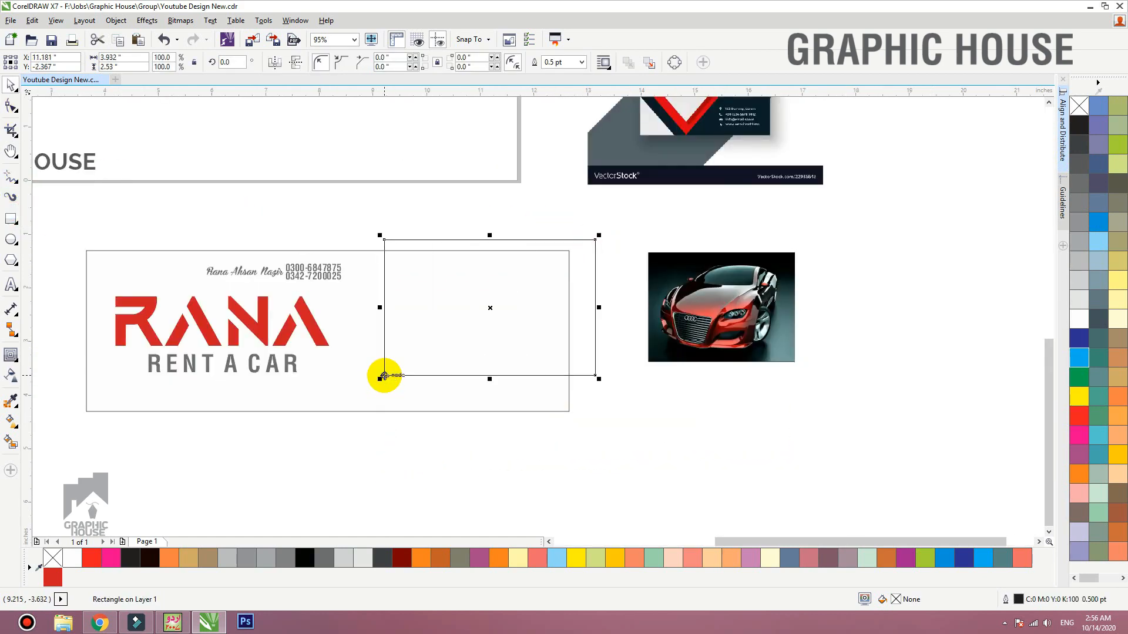
{"action": "left_click_drag", "start_coordinate": [490, 379], "coordinate": [489, 397]}
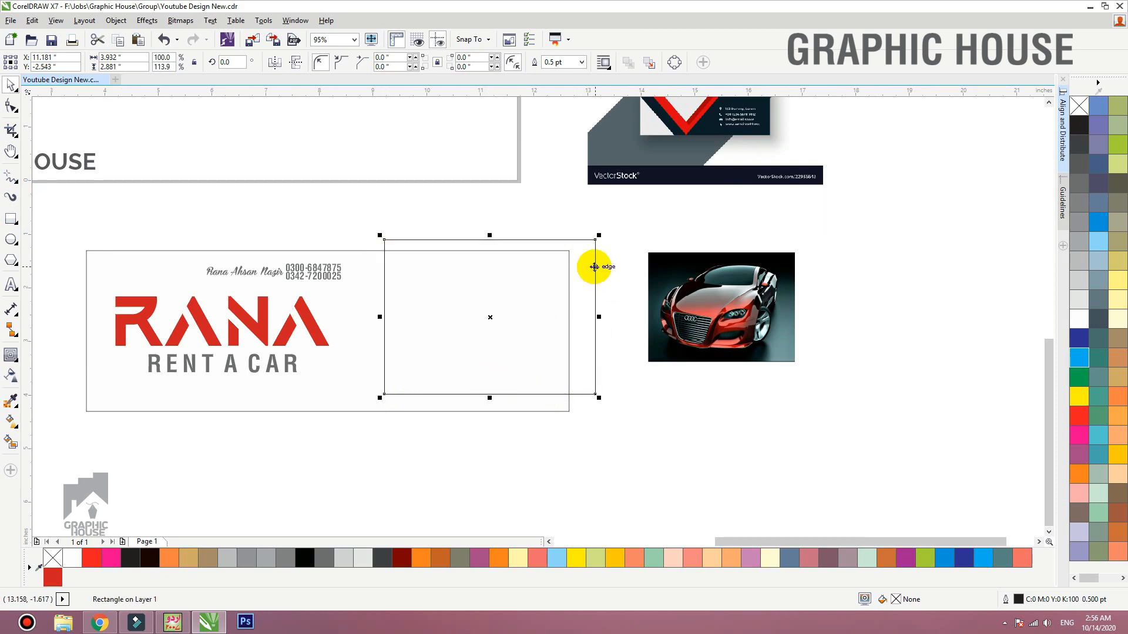
{"action": "left_click", "coordinate": [594, 267]}
{"action": "left_click_drag", "start_coordinate": [599, 237], "coordinate": [620, 263]}
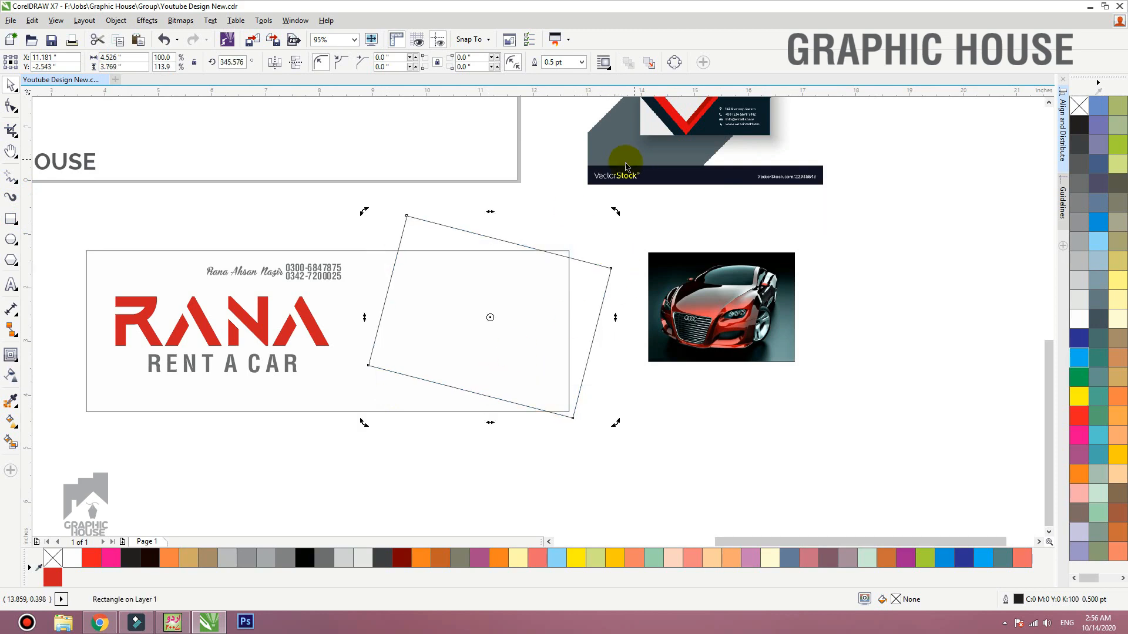
Step: Fill the tilted rectangle with the bright red sampled from the card reference and remove its outline
{"action": "left_click", "coordinate": [11, 401]}
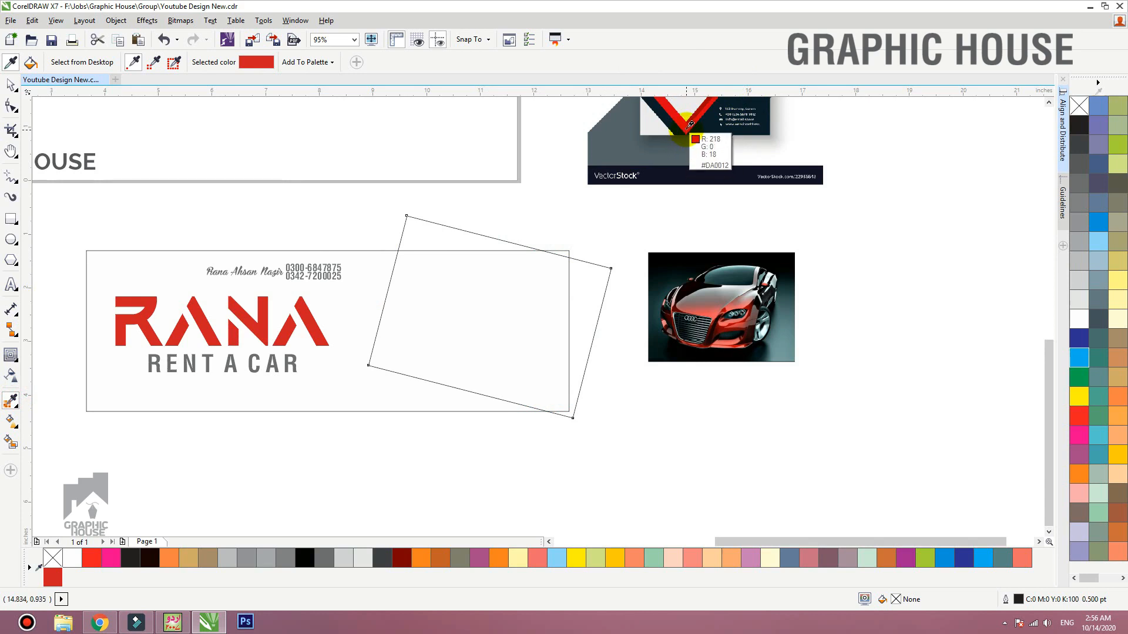
{"action": "left_click", "coordinate": [528, 303]}
{"action": "key", "text": "space"}
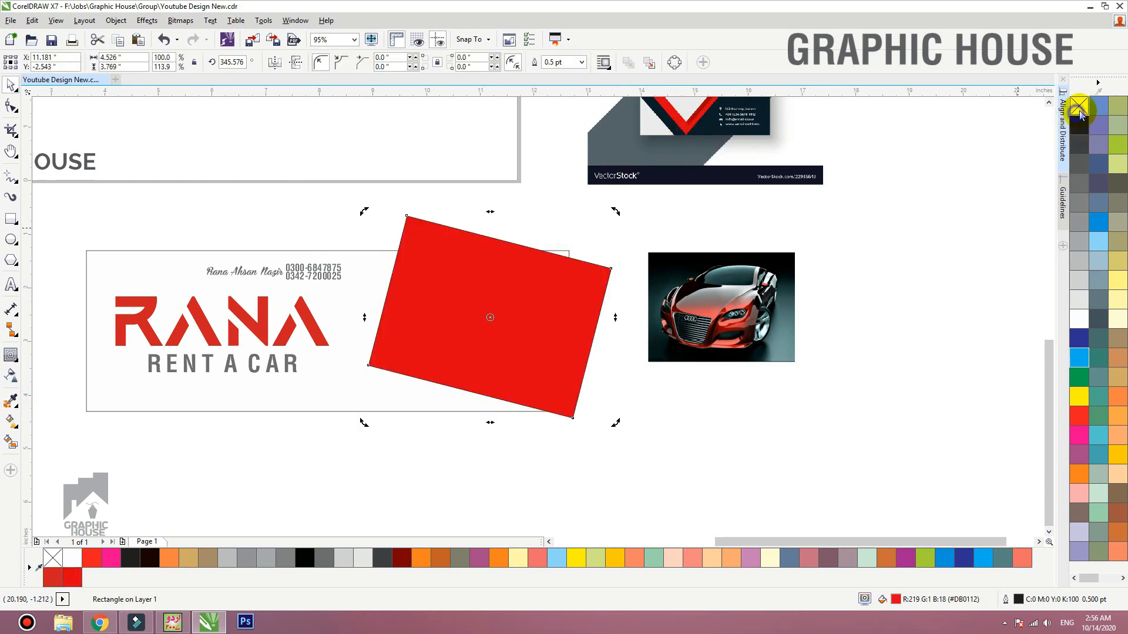
{"action": "right_click", "coordinate": [1080, 112]}
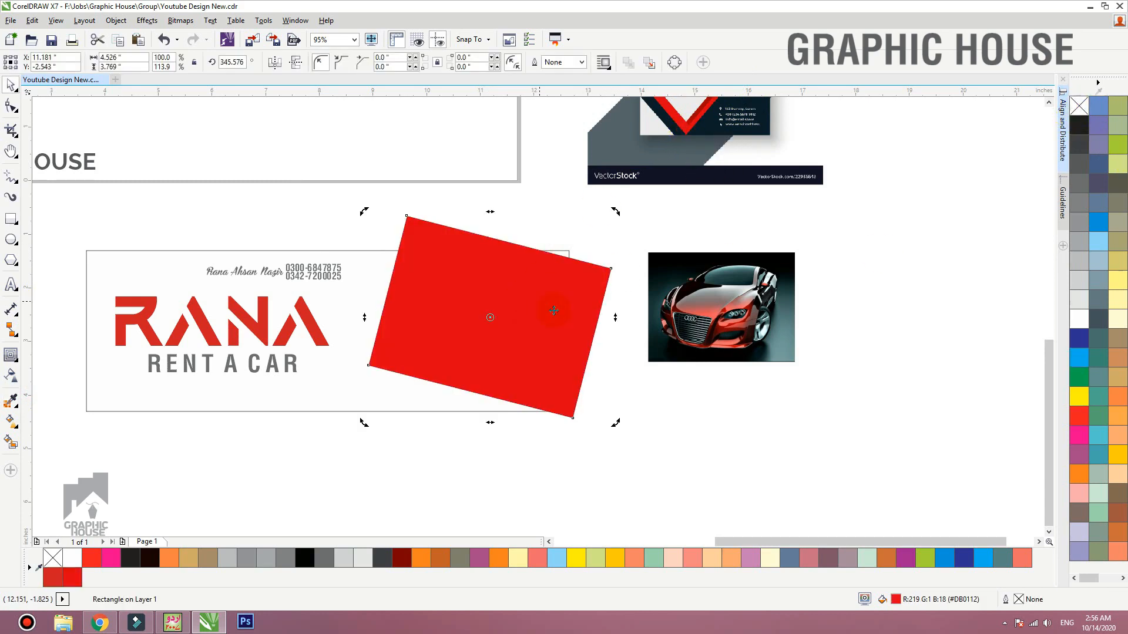
Step: Duplicate the red rectangle slightly up and to the right, and fill the copy with the reference card's darker red
{"action": "left_click_drag", "start_coordinate": [438, 330], "coordinate": [448, 323]}
{"action": "right_click", "coordinate": [449, 323]}
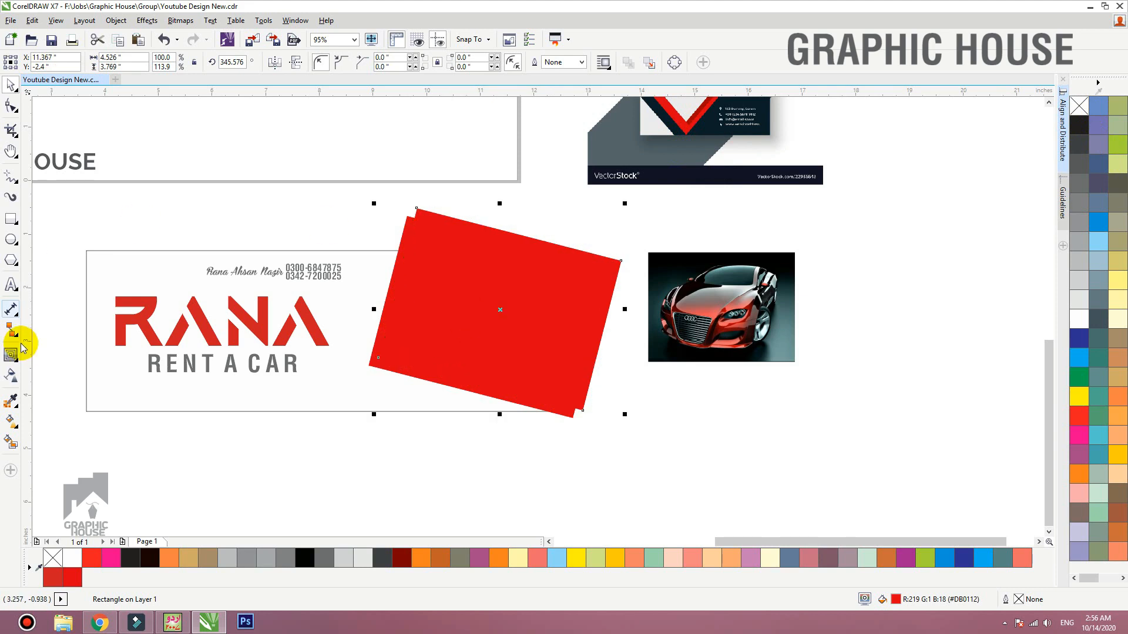
{"action": "left_click", "coordinate": [11, 402]}
{"action": "left_click", "coordinate": [692, 116]}
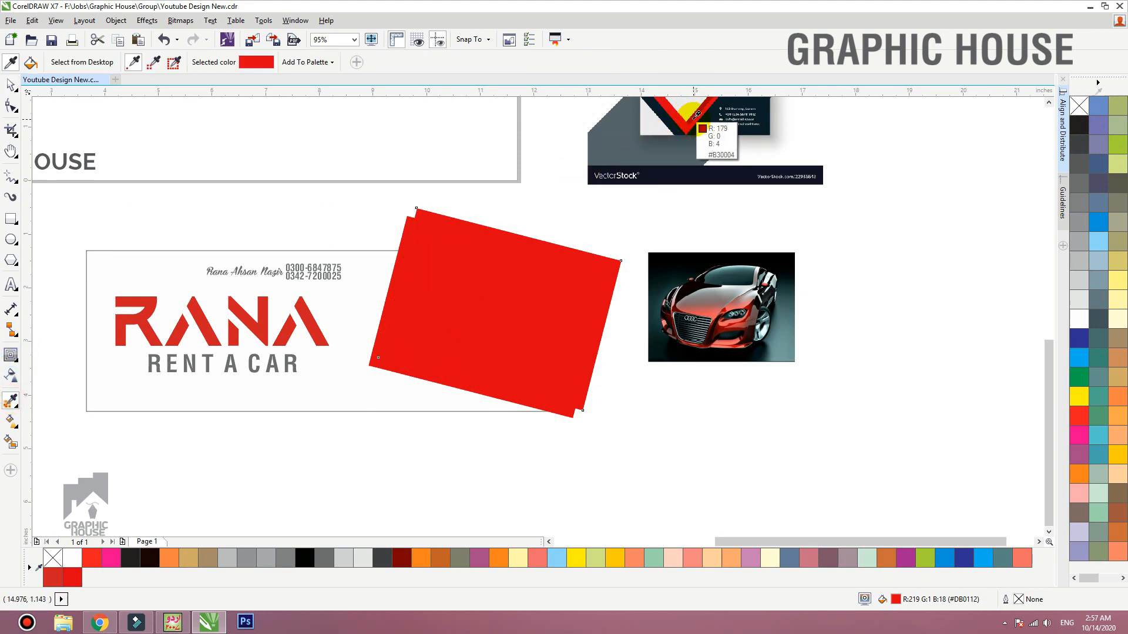
{"action": "left_click", "coordinate": [535, 239]}
{"action": "key", "text": "space"}
Step: Duplicate the dark red rectangle slightly up and to the right, and fill the middle rectangle of the stack white
{"action": "left_click_drag", "start_coordinate": [483, 289], "coordinate": [491, 285]}
{"action": "right_click", "coordinate": [491, 285]}
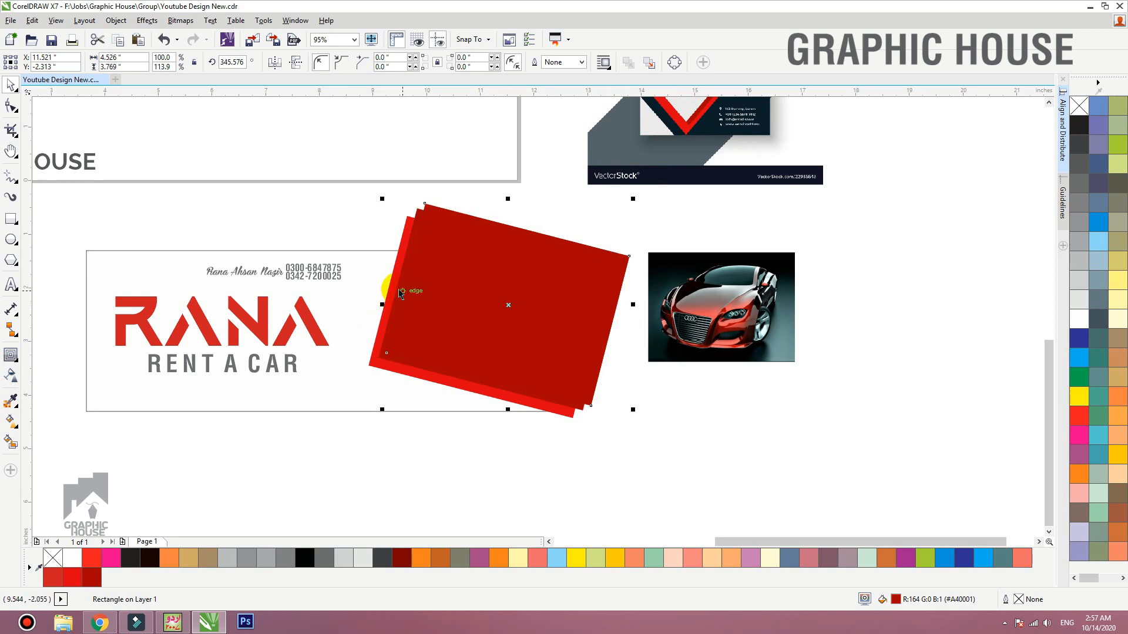
{"action": "right_click", "coordinate": [1073, 317]}
{"action": "left_click", "coordinate": [718, 466]}
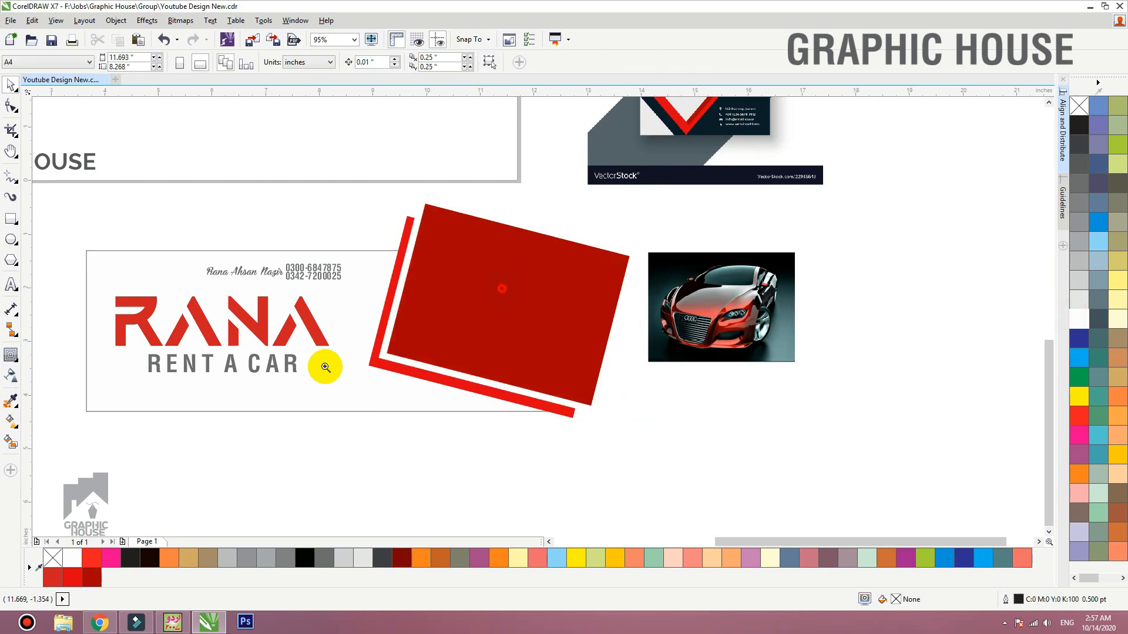
Step: Move the white and dark red rectangles closer to the bright red one to narrow the visible bands
{"action": "scroll", "coordinate": [323, 361], "scroll_direction": "up", "scroll_amount": 3}
{"action": "left_click_drag", "start_coordinate": [589, 348], "coordinate": [514, 405]}
{"action": "left_click", "coordinate": [511, 393], "text": "shift"}
{"action": "scroll", "coordinate": [416, 389], "scroll_direction": "down", "scroll_amount": 2}
Step: Duplicate the dark red rectangle about 0.1 inch up and to the right as the frame for the photo
{"action": "left_click", "coordinate": [527, 365]}
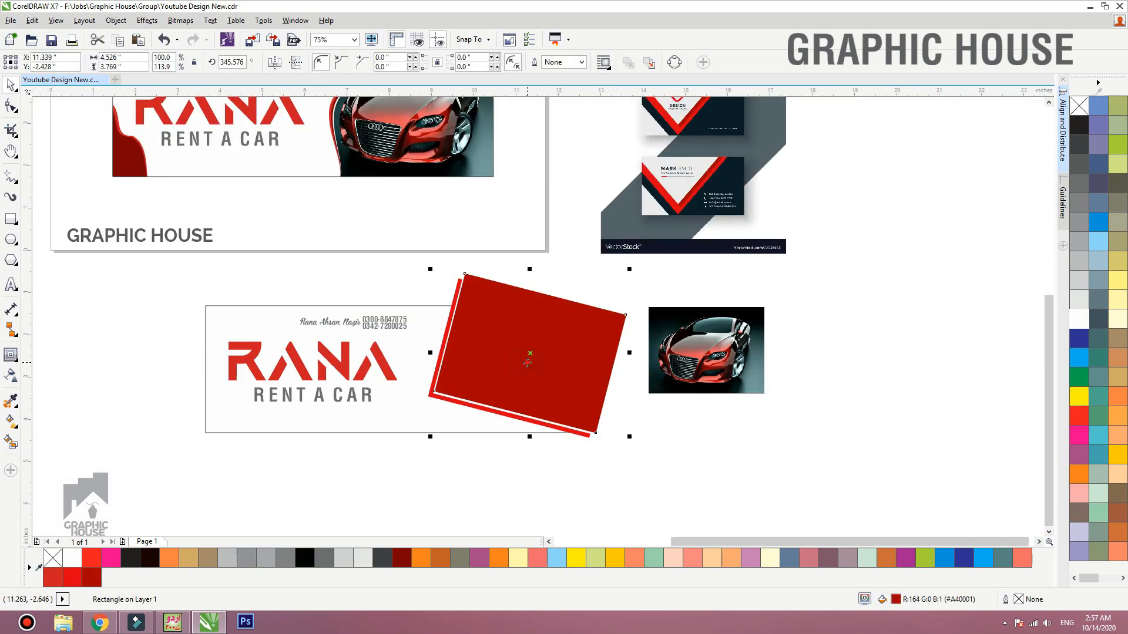
{"action": "left_click_drag", "start_coordinate": [528, 363], "coordinate": [533, 360]}
{"action": "right_click", "coordinate": [532, 360]}
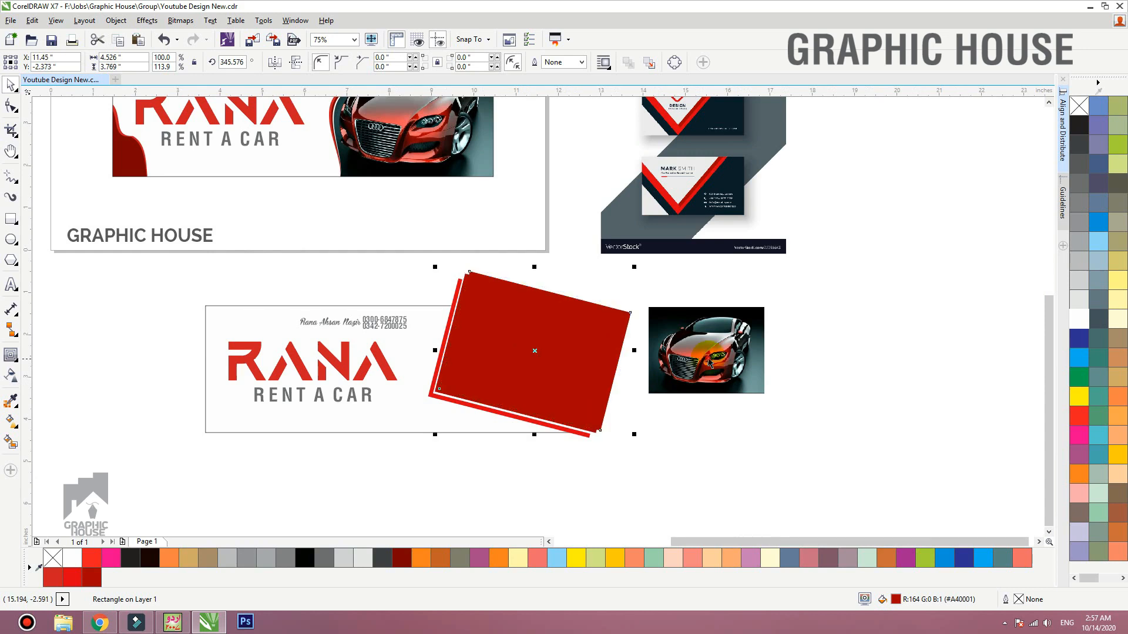
Step: PowerClip the car photo inside the topmost tilted rectangle and make it fill the frame
{"action": "left_click_drag", "start_coordinate": [705, 352], "coordinate": [547, 336]}
{"action": "key", "text": "w"}
{"action": "right_click", "coordinate": [547, 327]}
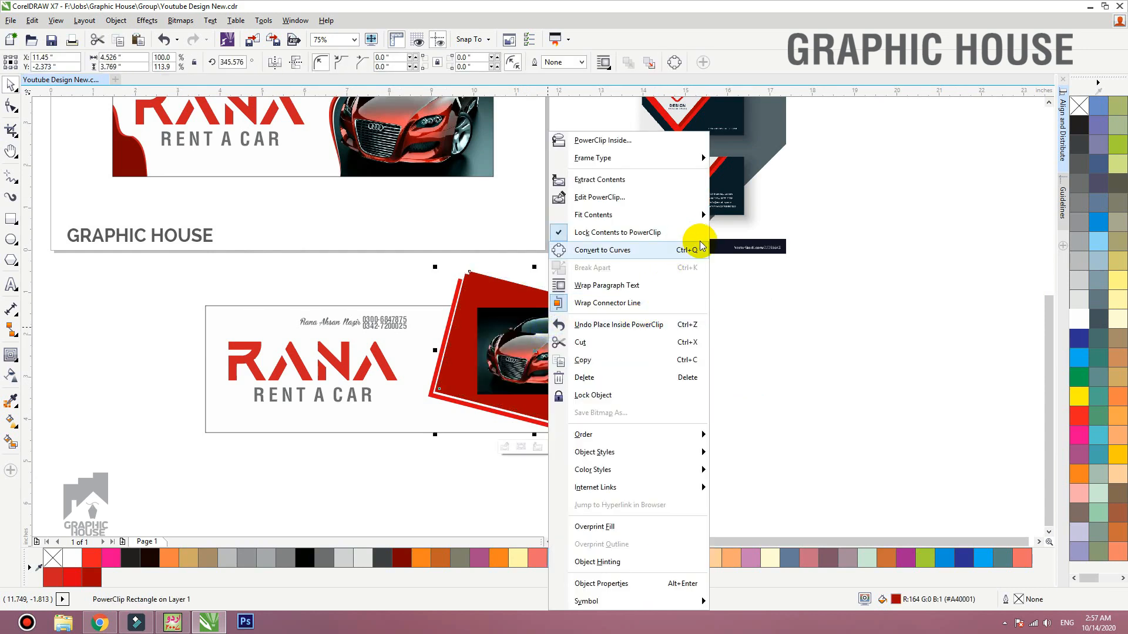
{"action": "mouse_move", "coordinate": [700, 217]}
{"action": "left_click", "coordinate": [754, 254]}
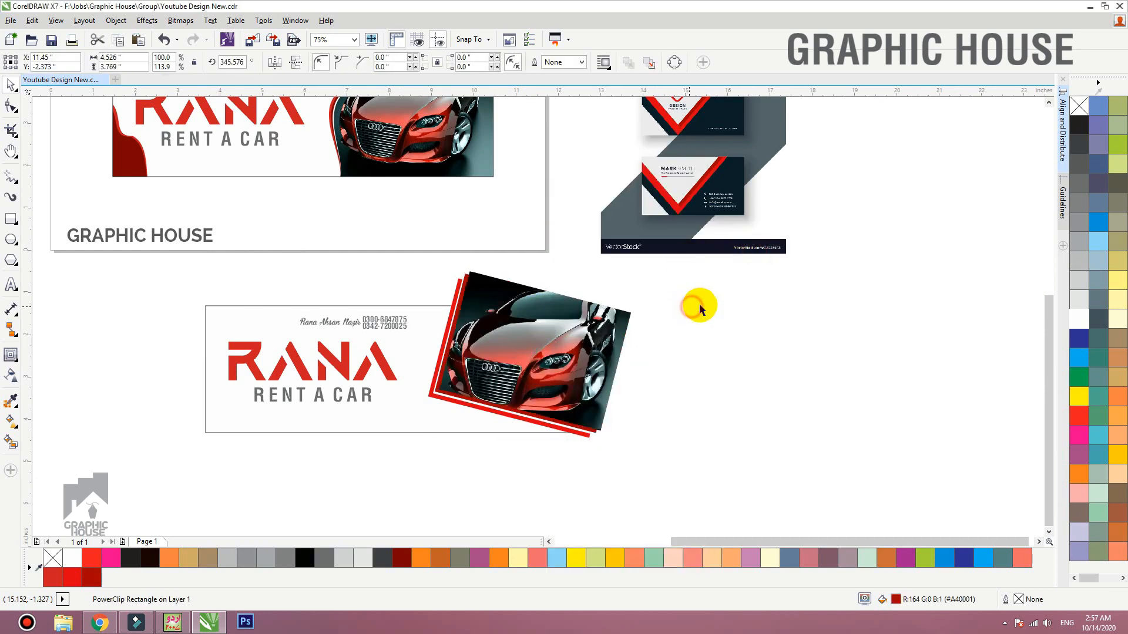
Step: PowerClip the four stacked tilted rectangles, including the car photo frame, inside the new banner's background rectangle
{"action": "left_click_drag", "start_coordinate": [700, 305], "coordinate": [627, 334]}
{"action": "right_click", "coordinate": [621, 251]}
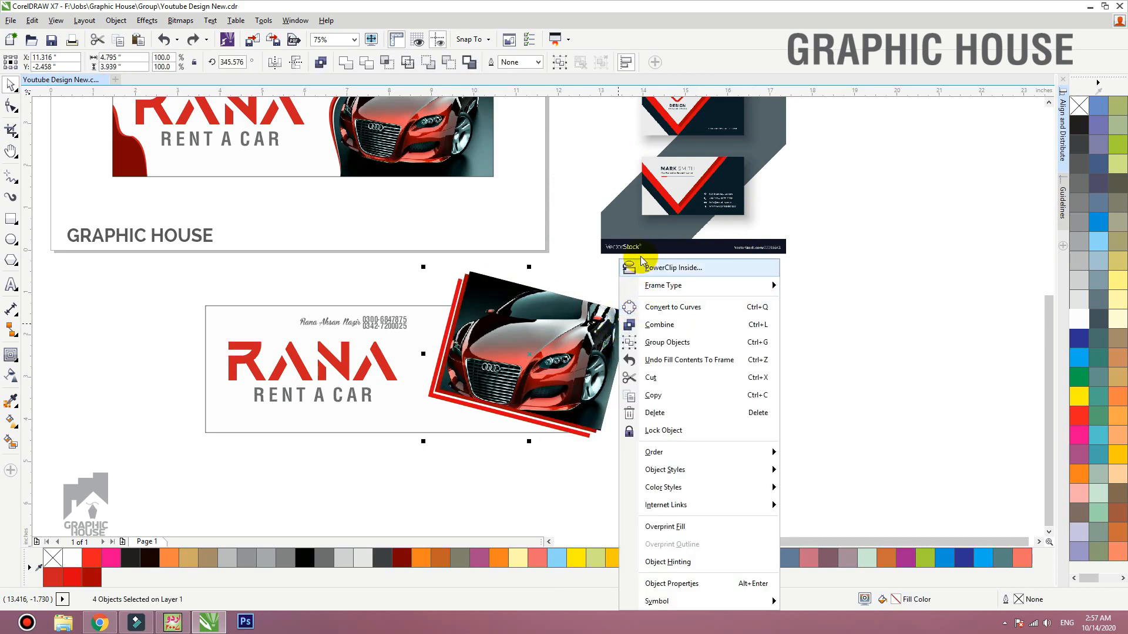
{"action": "left_click", "coordinate": [642, 262]}
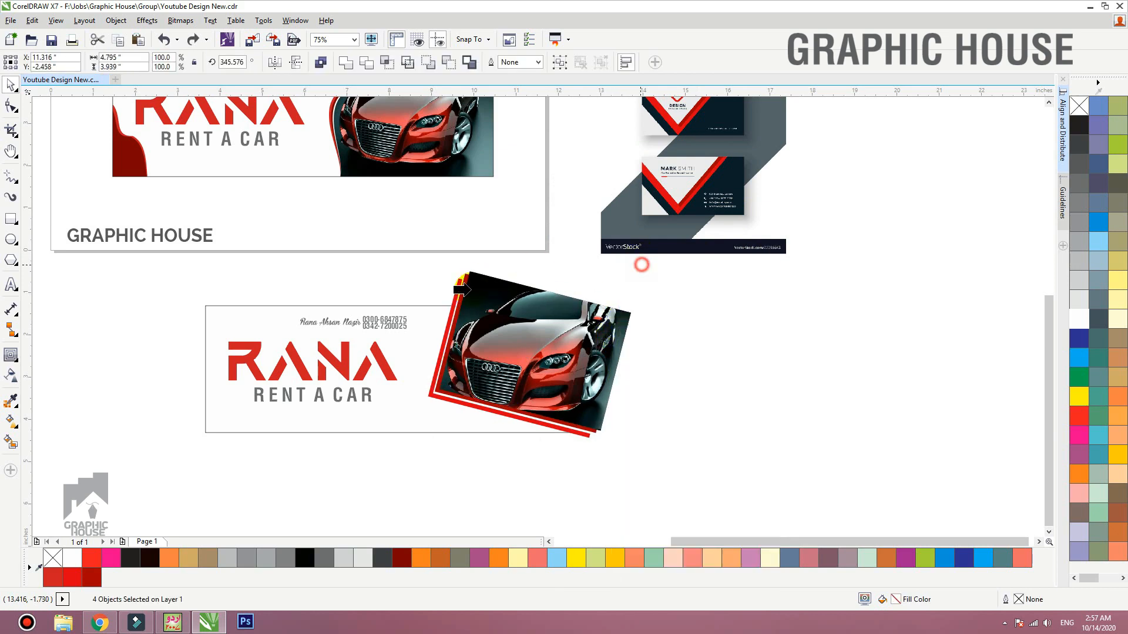
{"action": "left_click", "coordinate": [433, 305]}
Step: Open the banner's clipped contents and the nested photo frame for editing, and scale the car photo to about 3.53 by 2.65 inches
{"action": "left_click", "coordinate": [433, 308], "text": "ctrl"}
{"action": "key", "text": "F2"}
{"action": "left_click_drag", "start_coordinate": [345, 222], "coordinate": [764, 442]}
{"action": "left_click", "coordinate": [532, 370]}
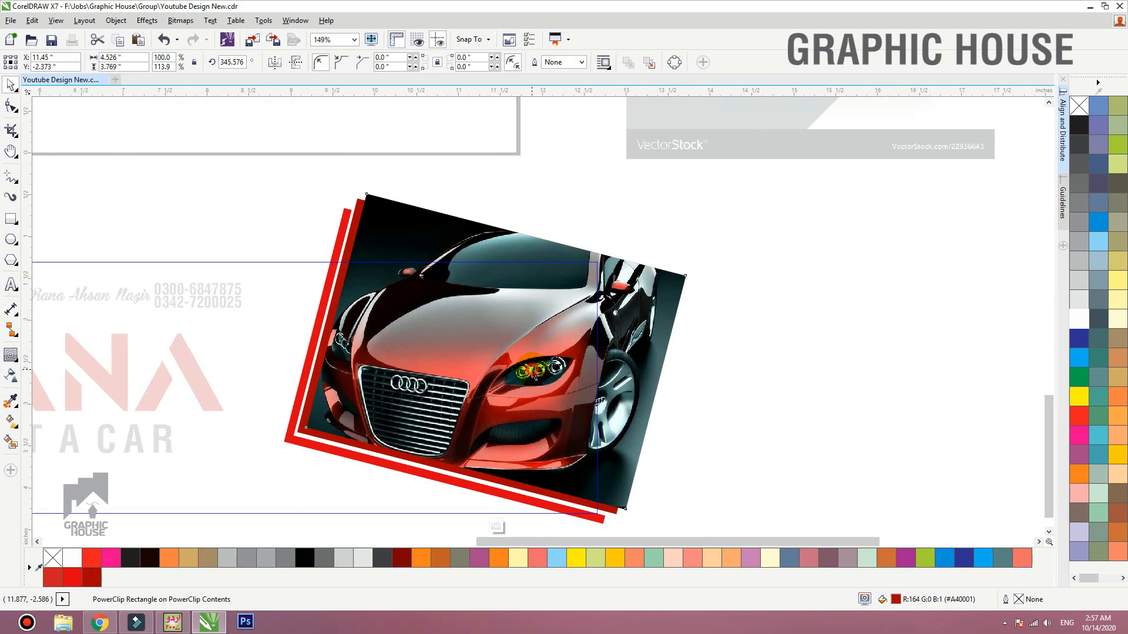
{"action": "left_click", "coordinate": [534, 373]}
{"action": "left_click_drag", "start_coordinate": [712, 190], "coordinate": [629, 252]}
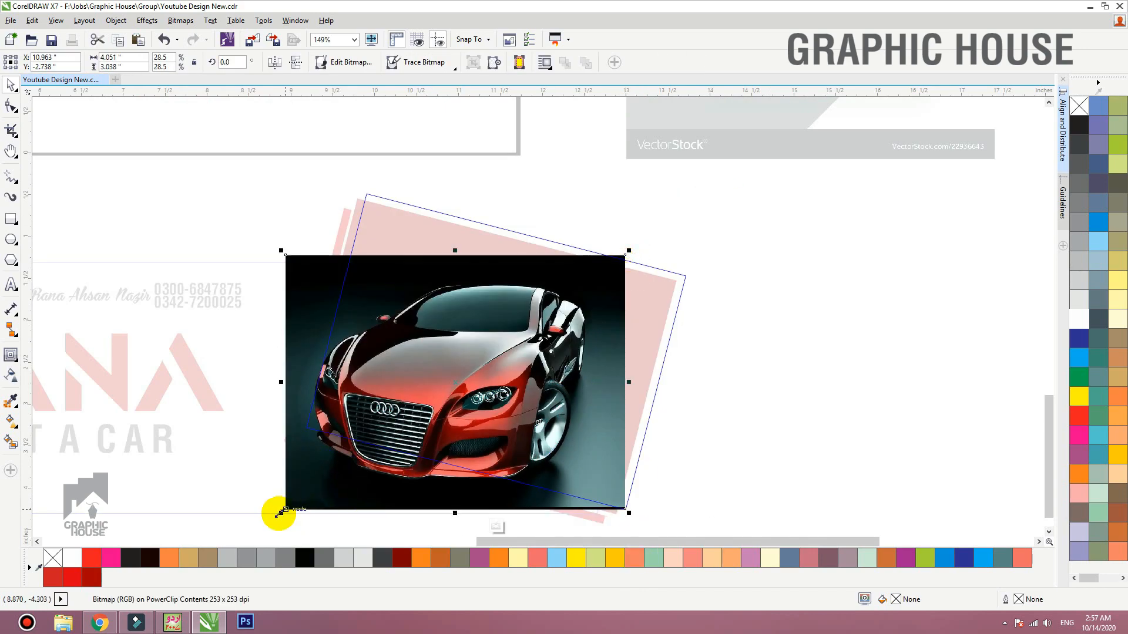
{"action": "left_click_drag", "start_coordinate": [280, 513], "coordinate": [320, 481]}
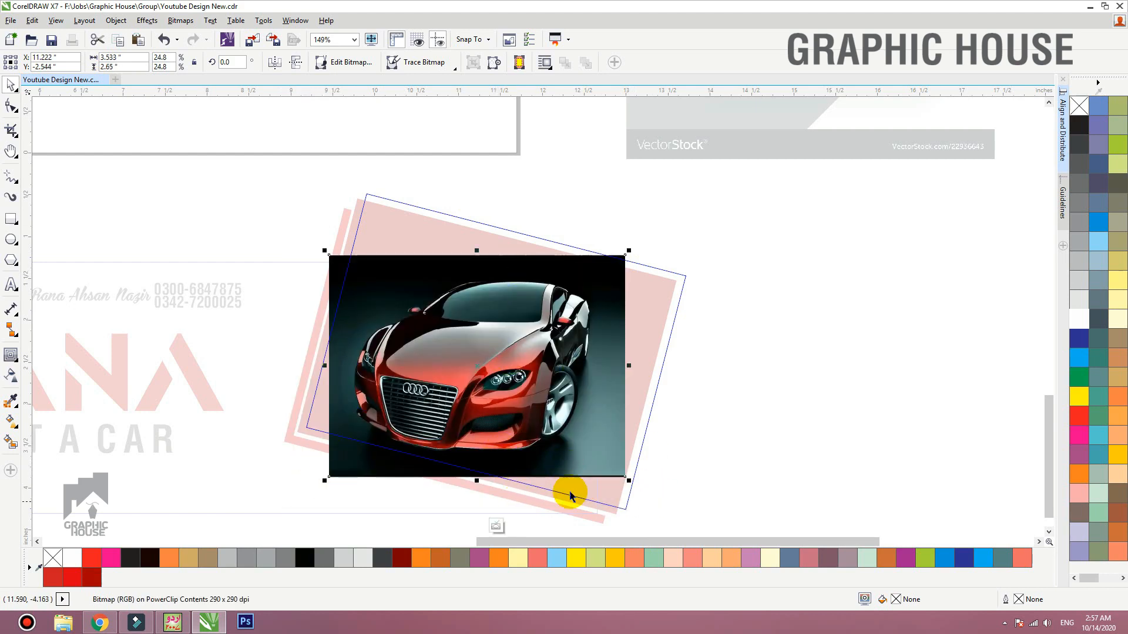
Step: Trim a thin strip off the car photo's bottom edge with the Shape tool, leaving it about 2.61 inches tall
{"action": "key", "text": "F10"}
{"action": "left_click_drag", "start_coordinate": [288, 471], "coordinate": [723, 524]}
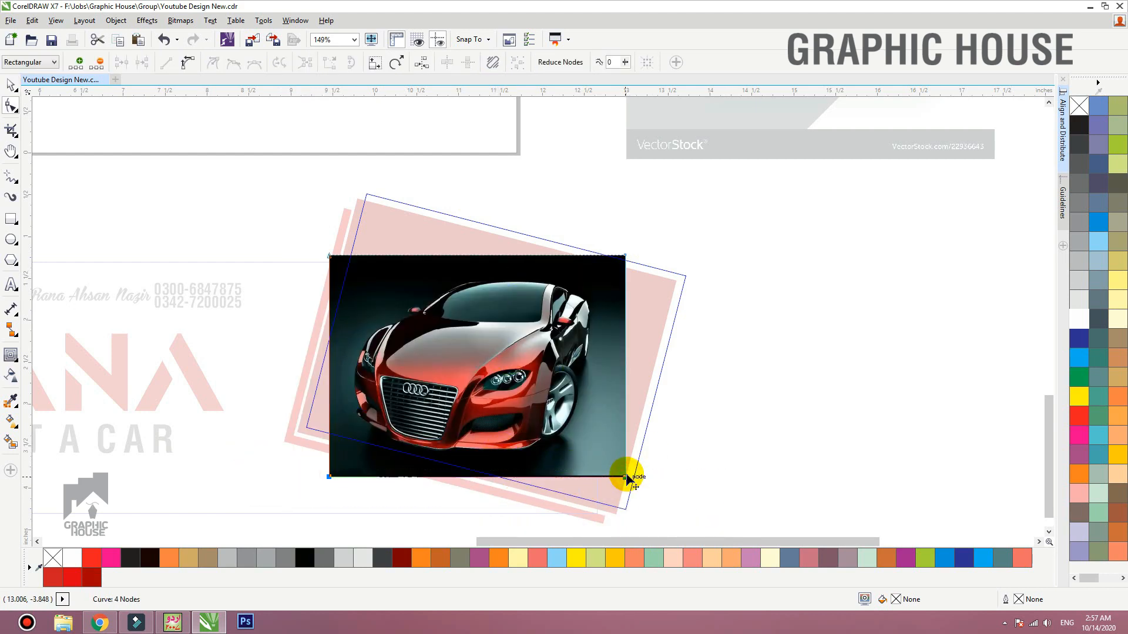
{"action": "left_click_drag", "start_coordinate": [628, 479], "coordinate": [628, 474]}
{"action": "key", "text": "space"}
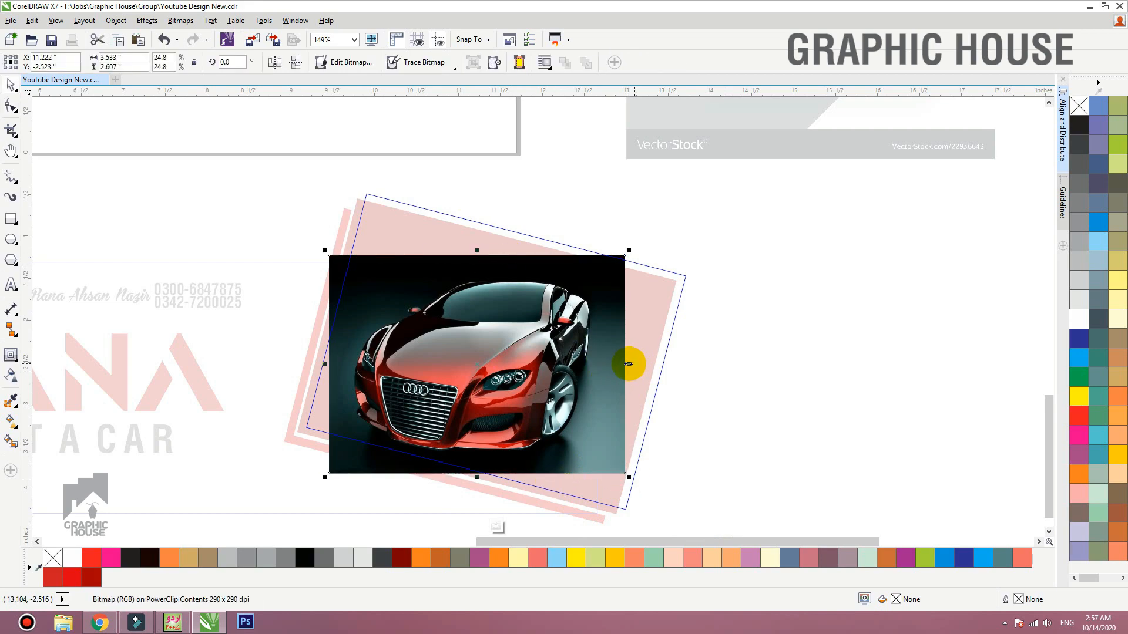
Step: Add mirrored copies of the car photo to its left and directly below it, and finish editing the nested photo frame
{"action": "left_click_drag", "start_coordinate": [629, 364], "coordinate": [302, 364]}
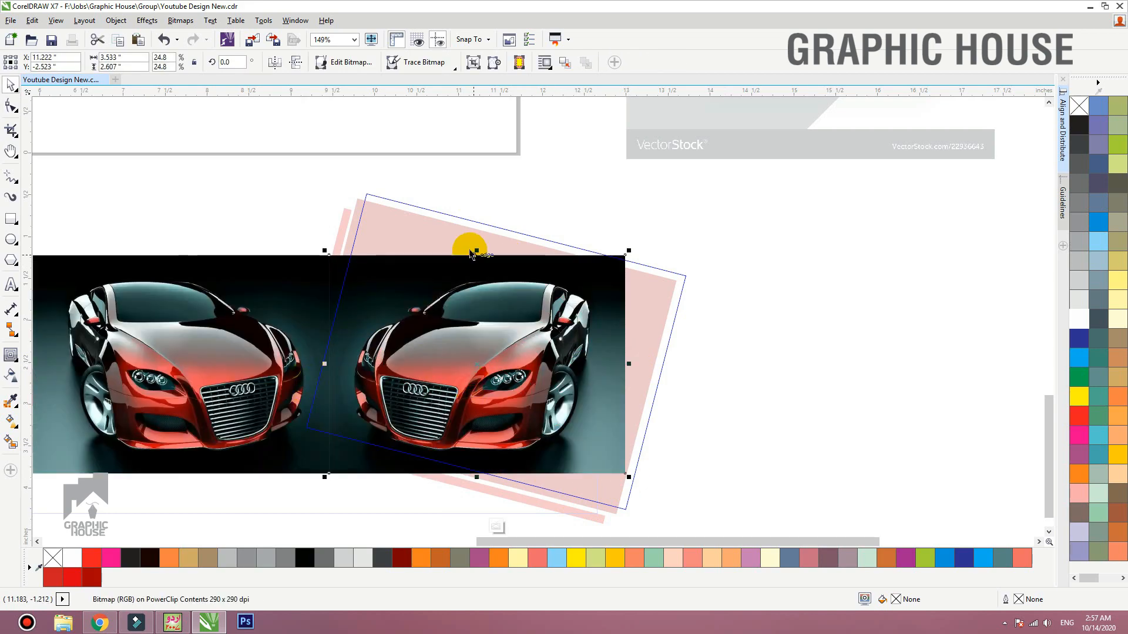
{"action": "left_click_drag", "start_coordinate": [476, 249], "coordinate": [476, 489]}
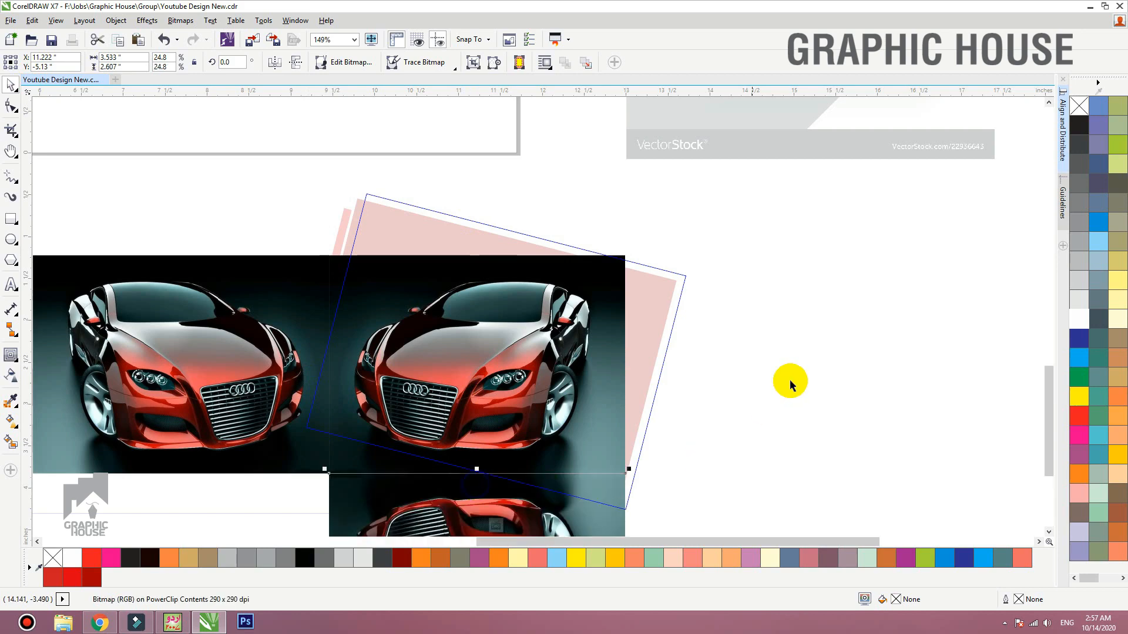
{"action": "left_click", "coordinate": [790, 381], "text": "ctrl"}
Step: Scale the stacked tilted rectangles with the car photo to about 98%, and finish editing the banner's clipped contents
{"action": "left_click", "coordinate": [723, 266]}
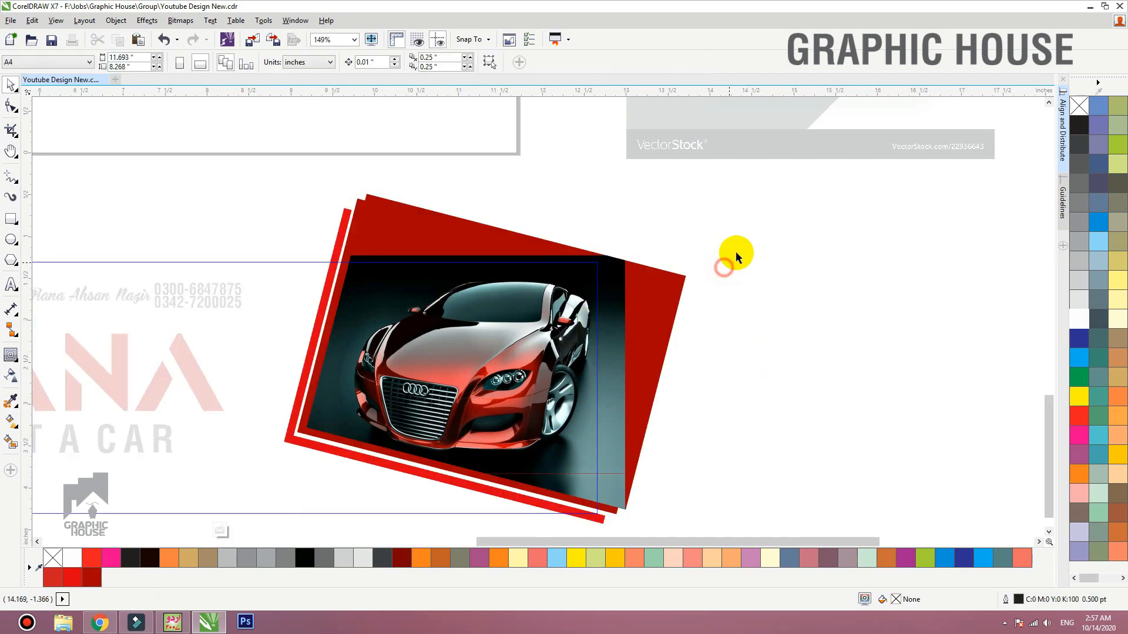
{"action": "left_click_drag", "start_coordinate": [735, 254], "coordinate": [612, 329]}
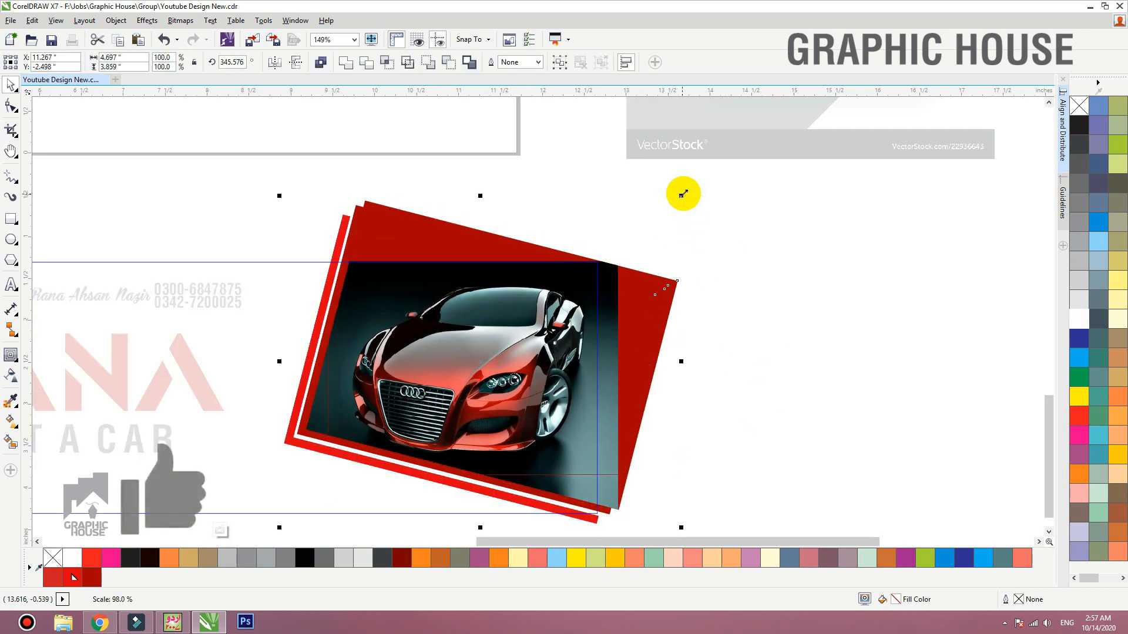
{"action": "left_click", "coordinate": [746, 227], "text": "ctrl"}
{"action": "key", "text": "shift+F2"}
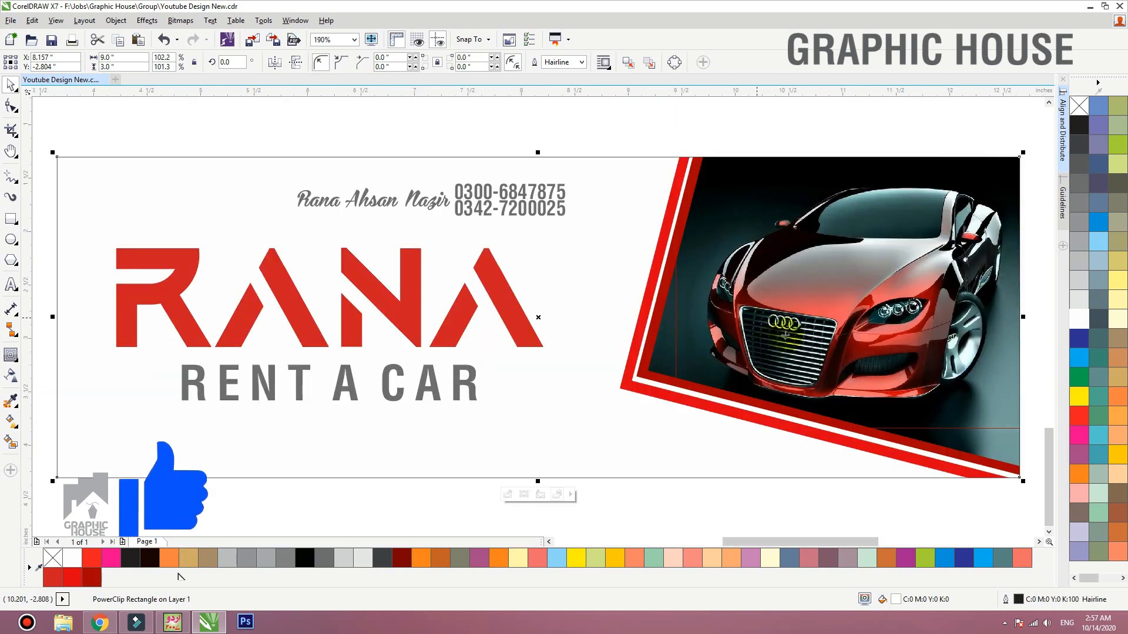
Step: Examine the new banner beside the other variations, and check the red business card design image results in Chrome
{"action": "scroll", "coordinate": [594, 461], "scroll_direction": "down", "scroll_amount": 3}
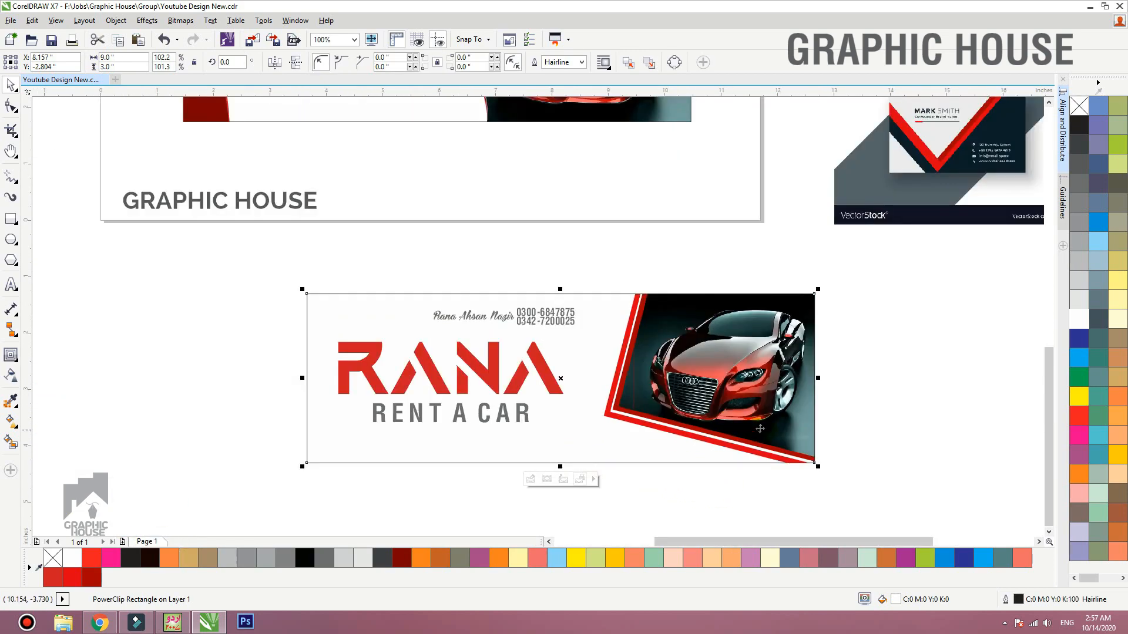
{"action": "scroll", "coordinate": [668, 412], "scroll_direction": "down", "scroll_amount": 2}
{"action": "left_click", "coordinate": [803, 407]}
{"action": "key", "text": "F4"}
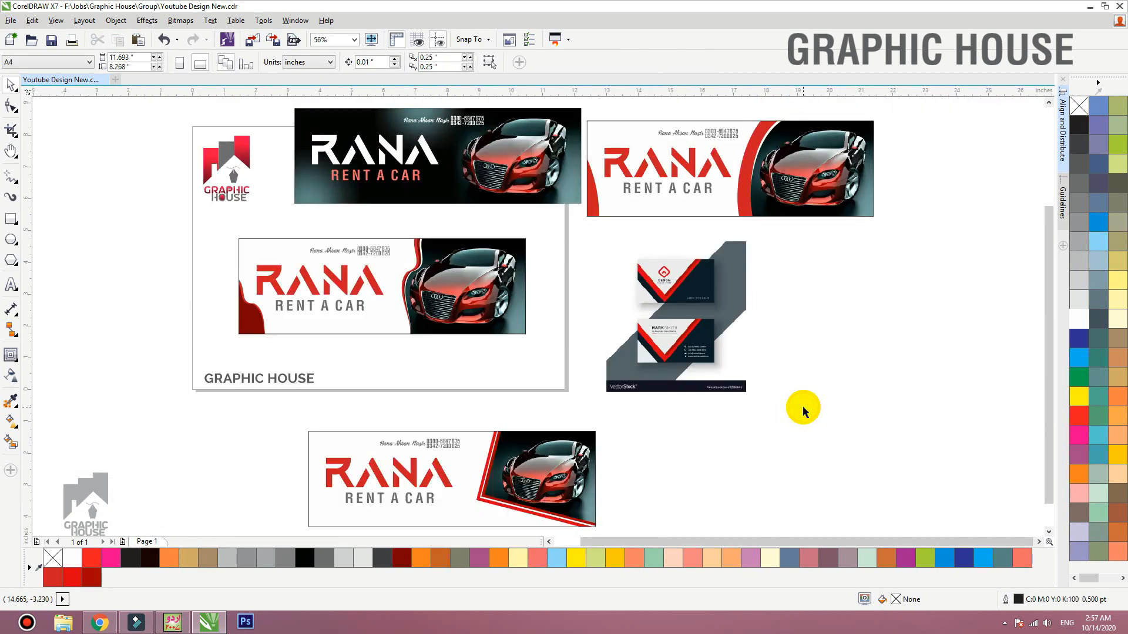
{"action": "key", "text": "alt+Tab"}
{"action": "key", "text": "Escape"}
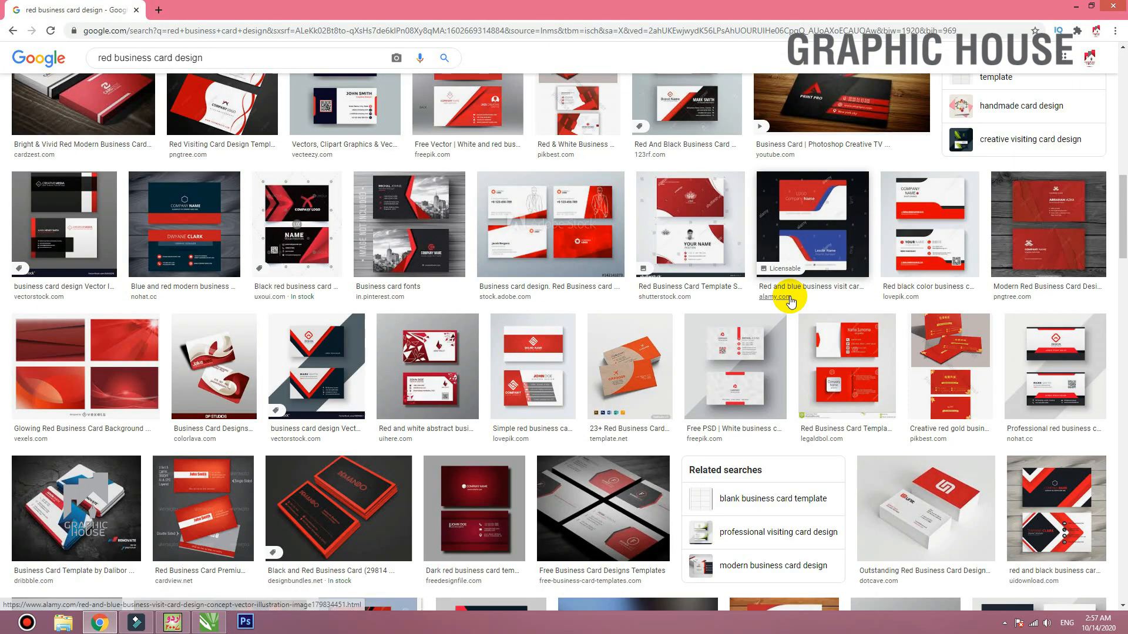
{"action": "key", "text": "alt+Tab"}
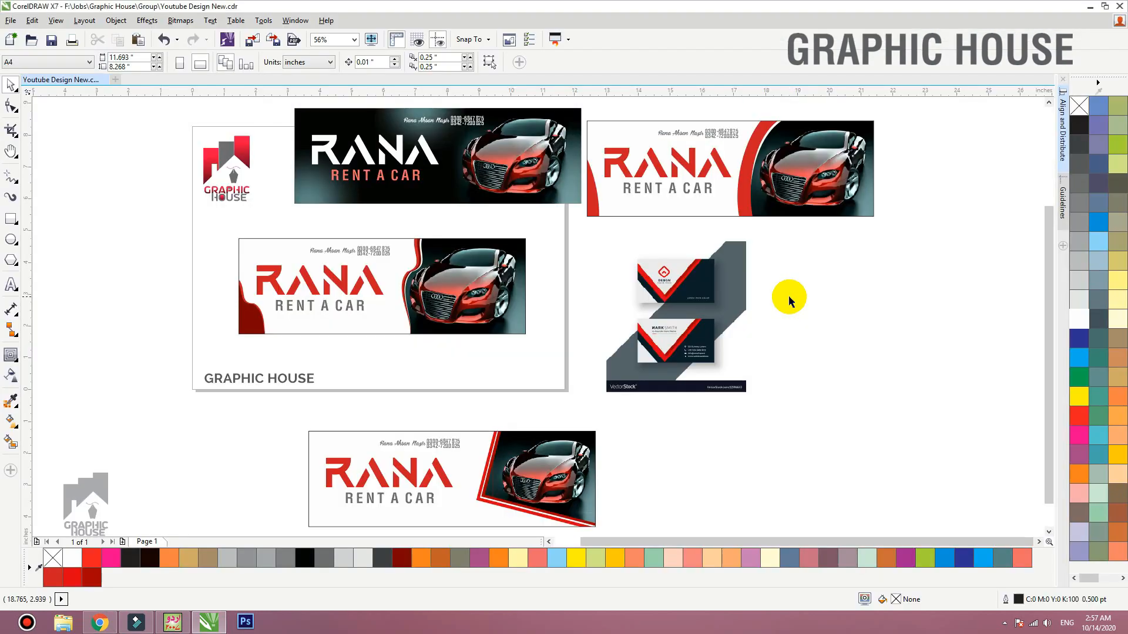